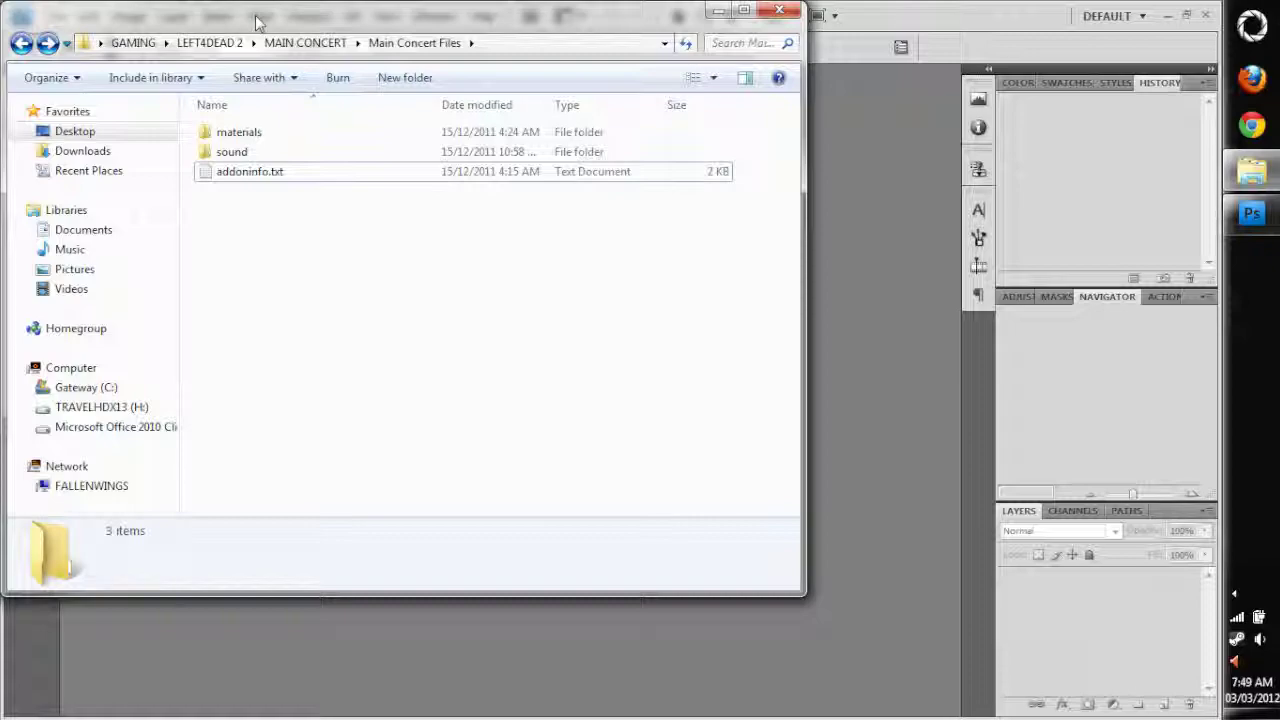
# Step: Browse from Main Concert Files through materials and models into the props_fairgrounds folder
pyautogui.moveTo(257, 22); pyautogui.dragTo(270, 47)
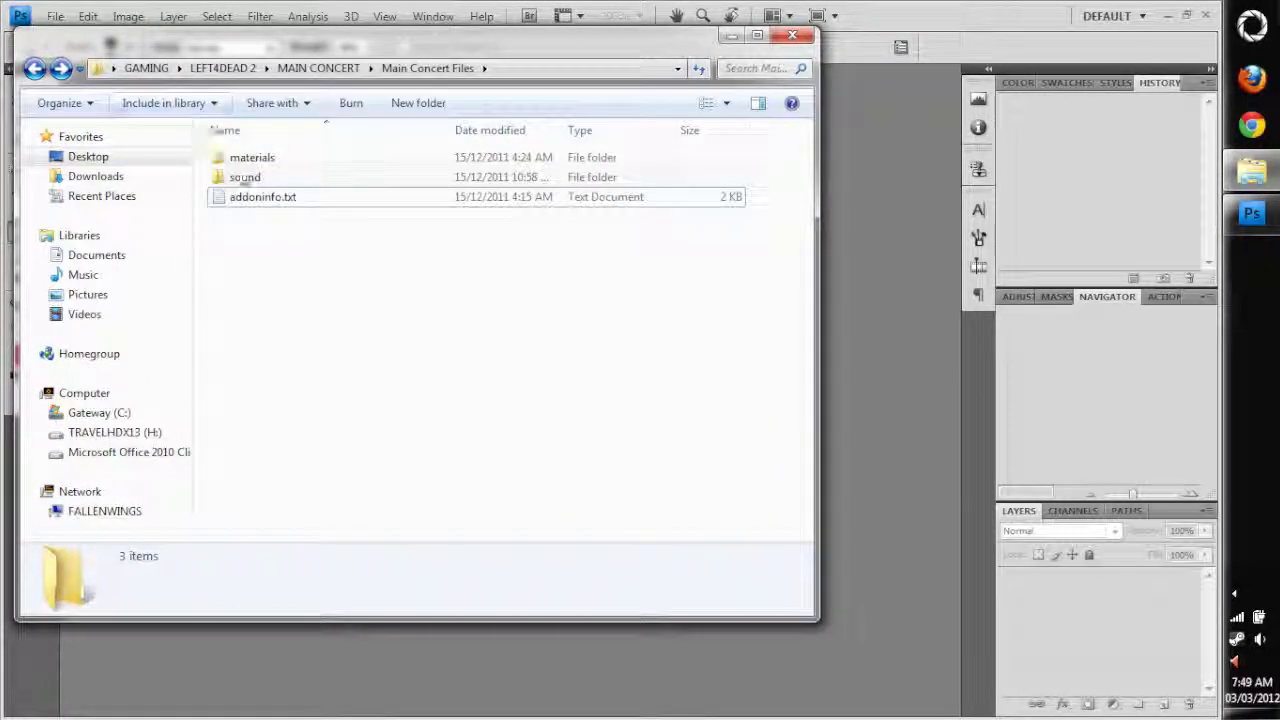
pyautogui.doubleClick(240, 160)
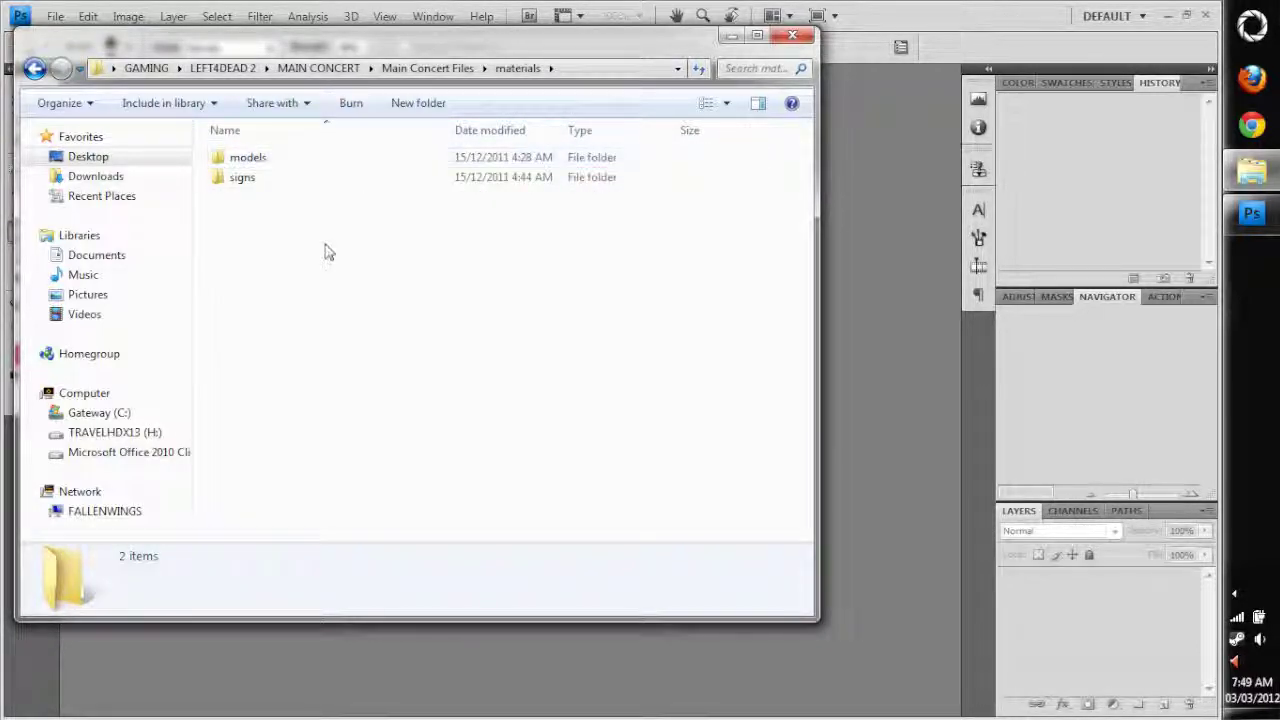
pyautogui.moveTo(484, 300); pyautogui.dragTo(333, 448)
pyautogui.doubleClick(250, 157)
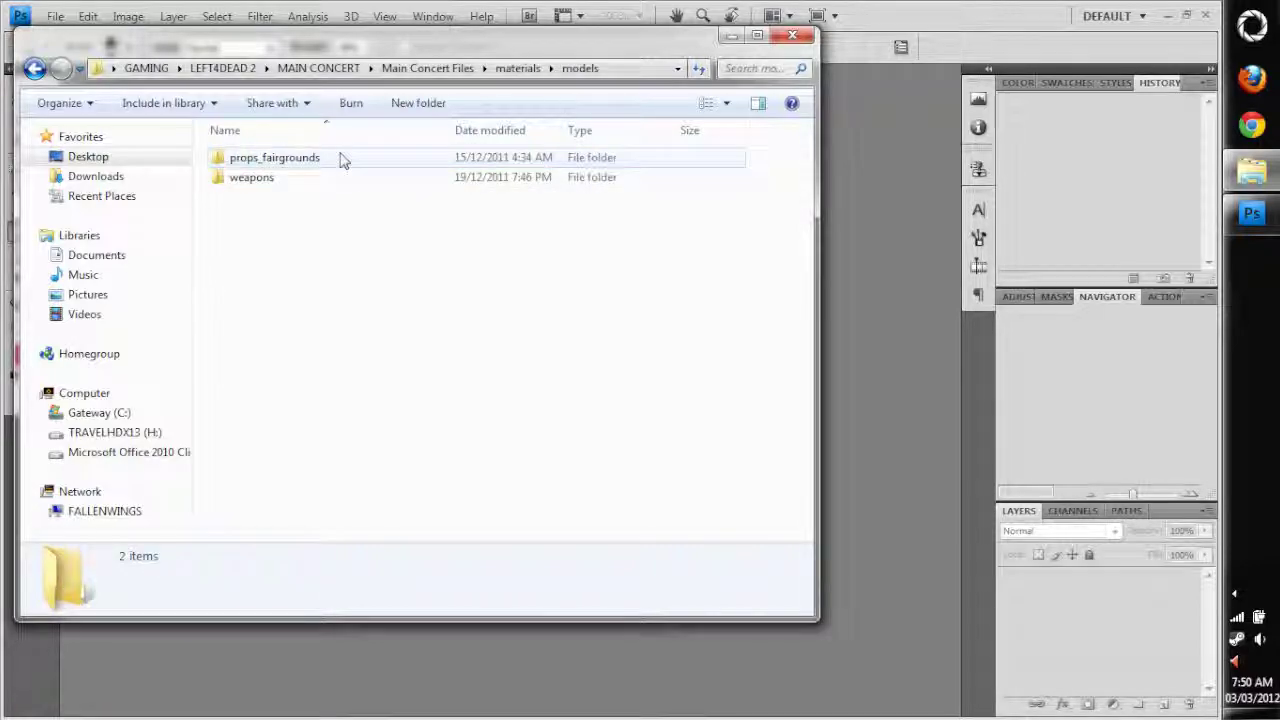
pyautogui.click(1040, 17)
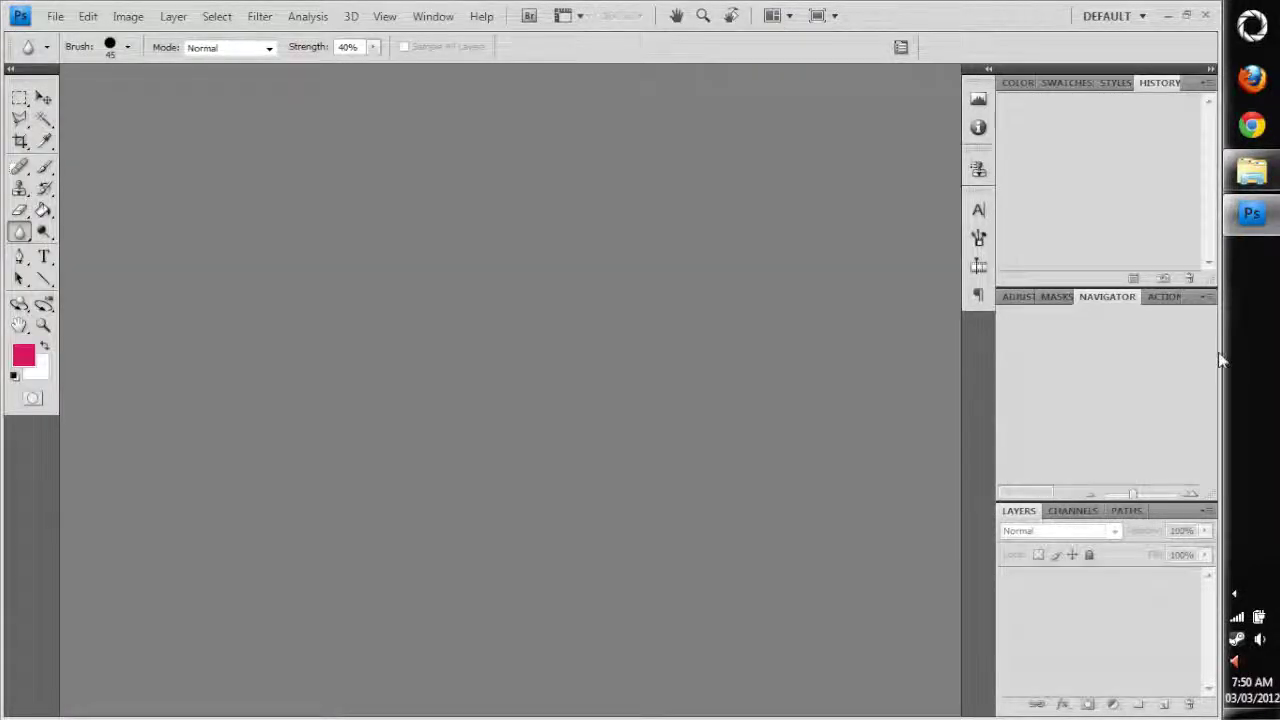
pyautogui.click(1251, 172)
pyautogui.doubleClick(318, 163)
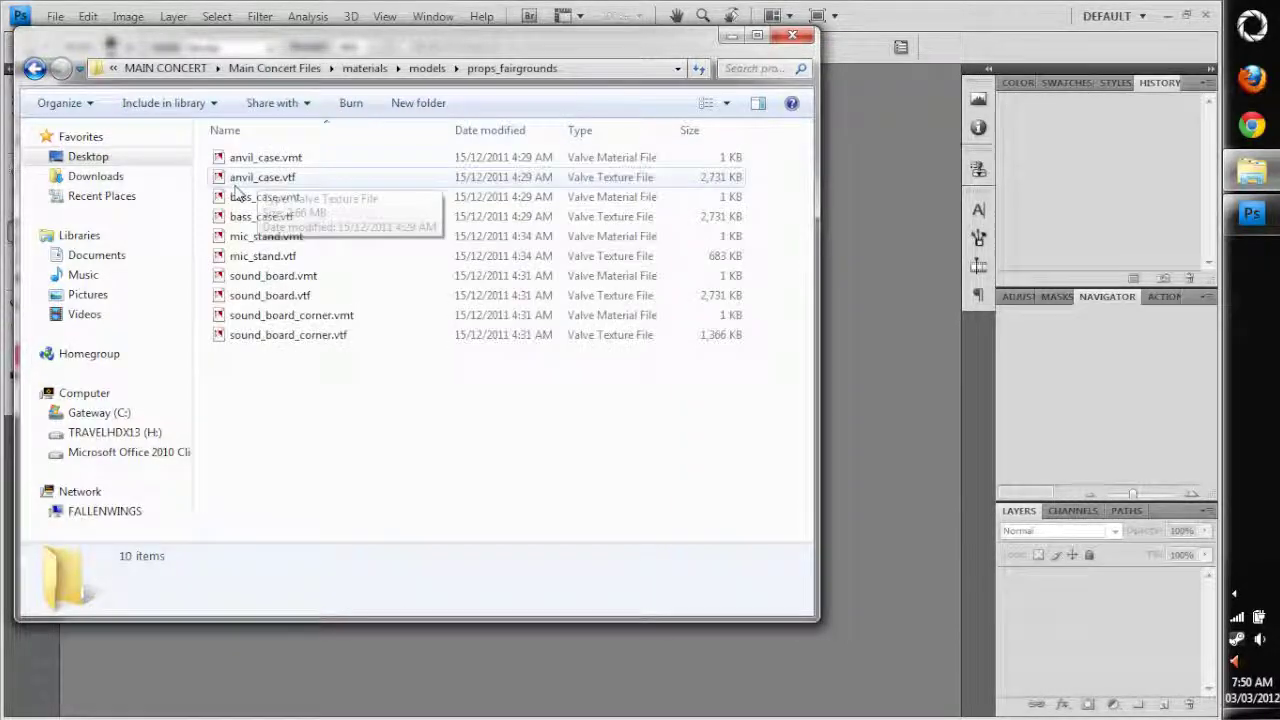
# Step: Try to open anvil_case.vtf directly in Photoshop from the props_fairgrounds folder
pyautogui.moveTo(250, 179); pyautogui.dragTo(868, 214)
pyautogui.click(612, 289)
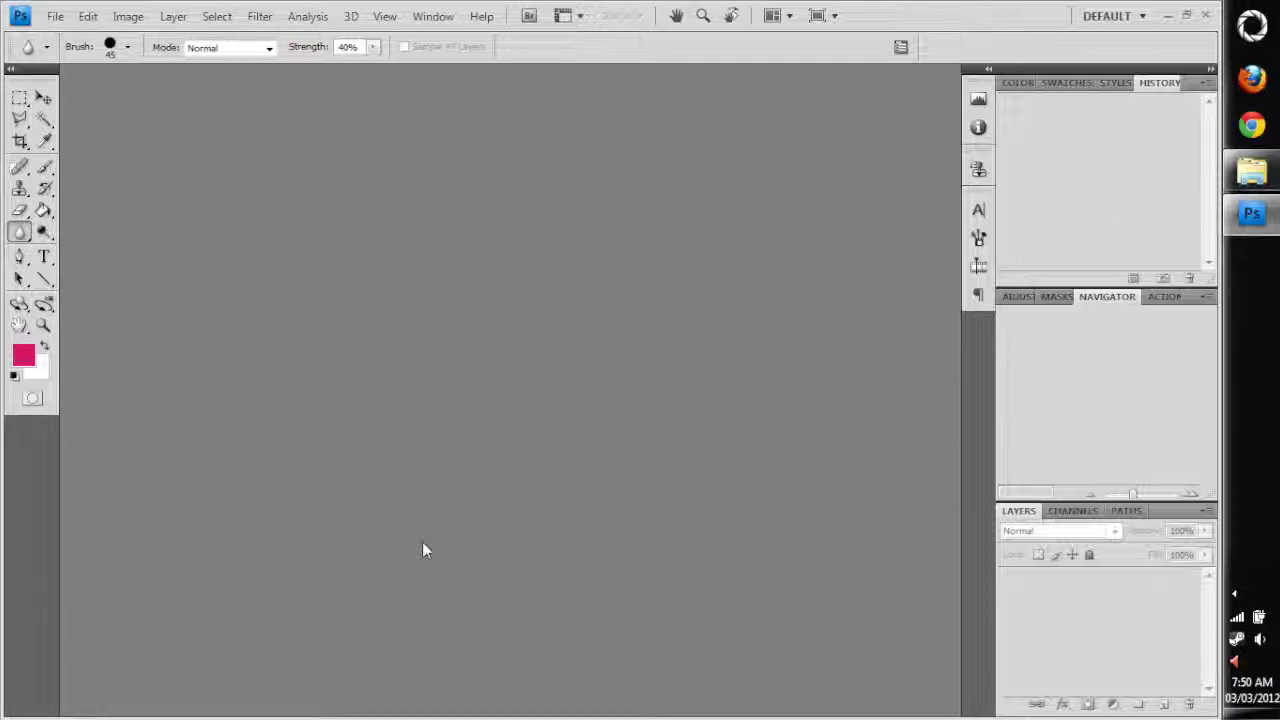
pyautogui.click(1251, 172)
pyautogui.moveTo(245, 177); pyautogui.dragTo(892, 263)
pyautogui.click(634, 292)
pyautogui.click(1251, 172)
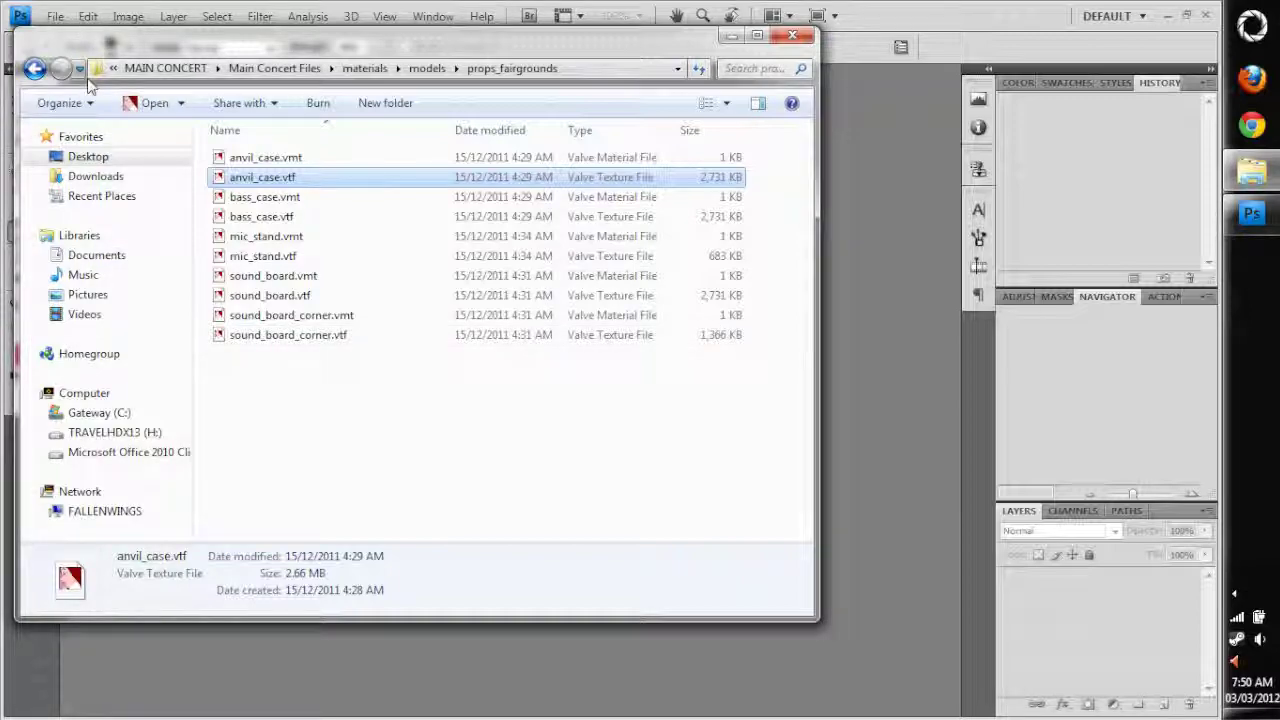
# Step: Open anvil_case.vtf in VTFEdit to view its texture, and minimize the folder window covering it
pyautogui.doubleClick(287, 179)
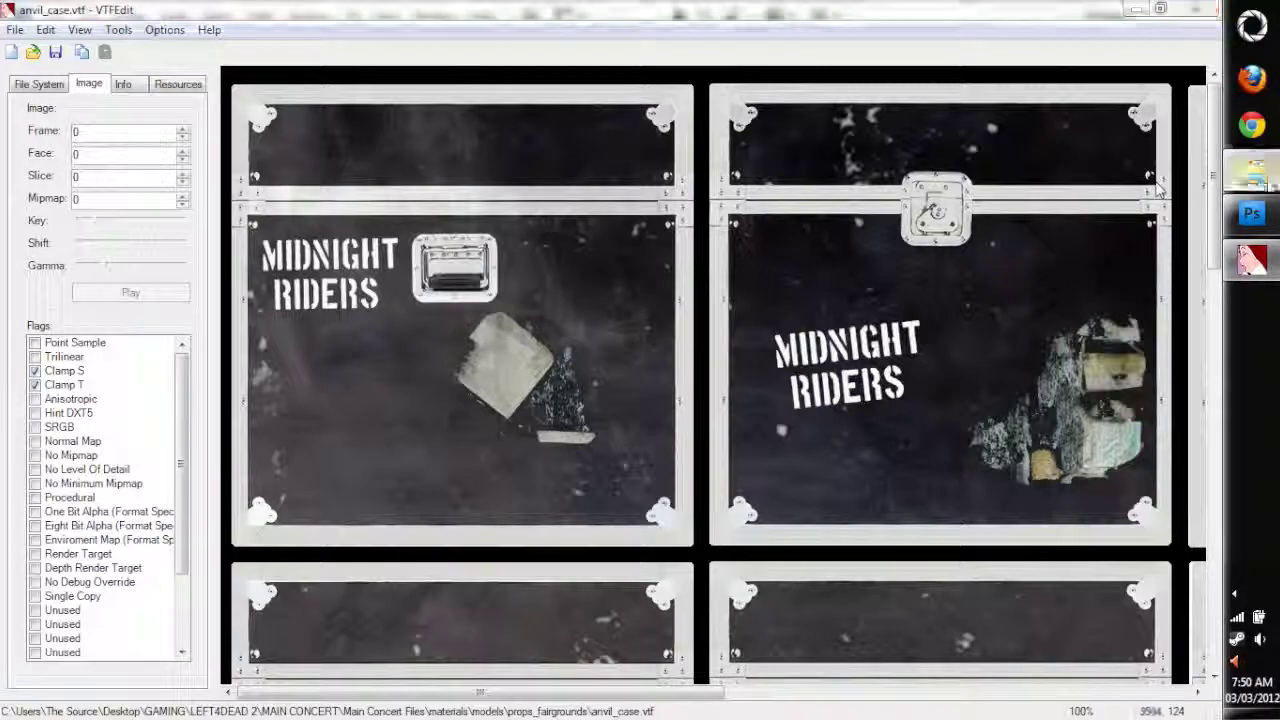
pyautogui.click(1251, 170)
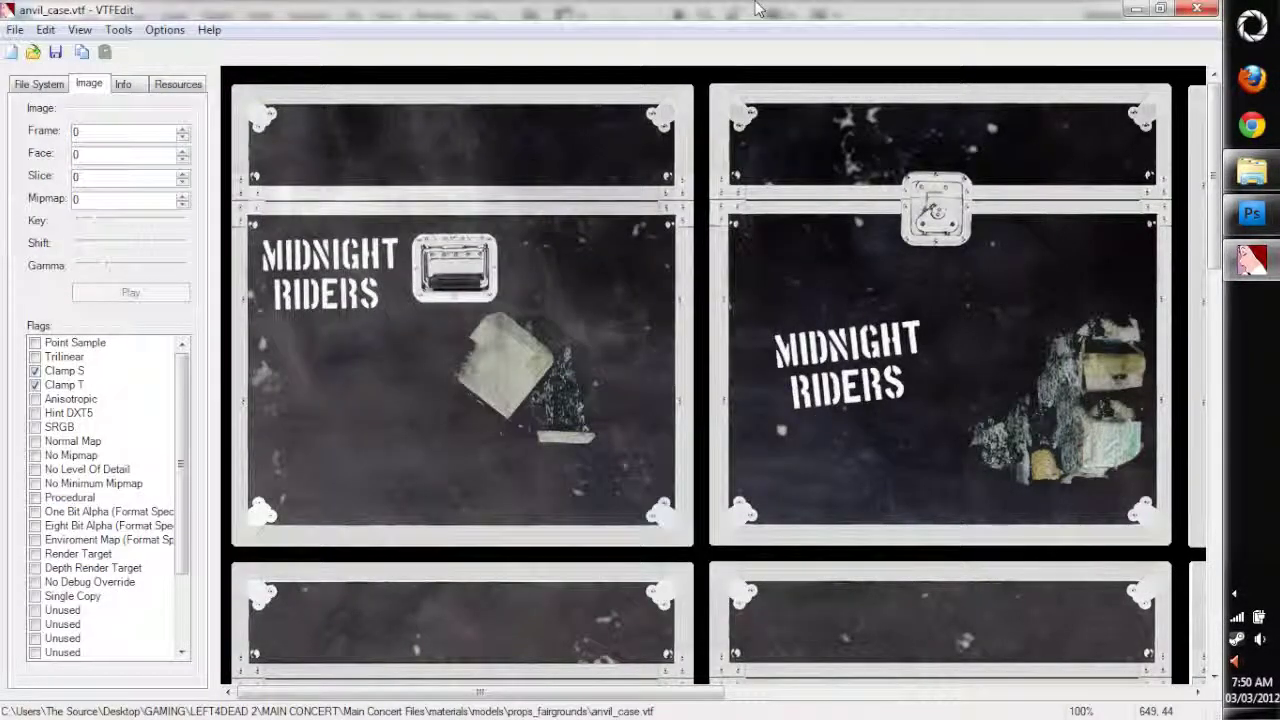
pyautogui.click(731, 35)
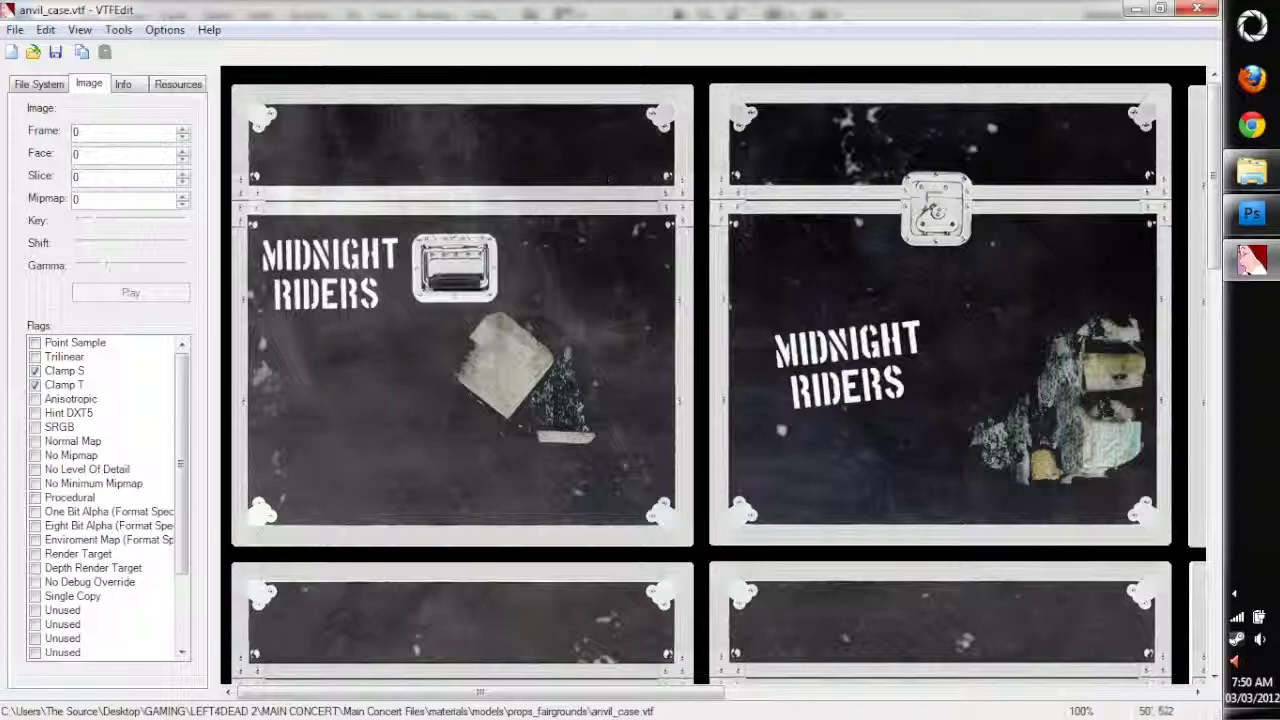
# Step: Bring up the TGA export for the anvil_case texture, cancel it and close VTFEdit
pyautogui.click(15, 30)
pyautogui.click(15, 30)
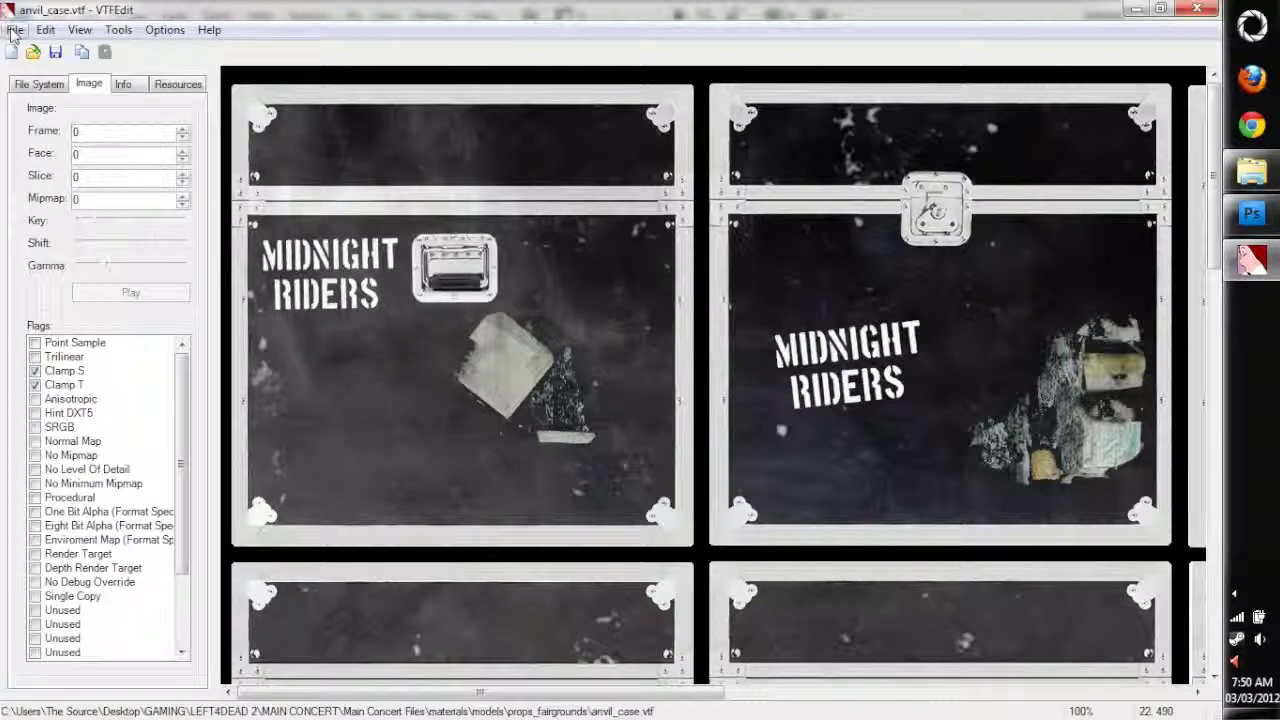
pyautogui.click(15, 30)
pyautogui.press('Escape')
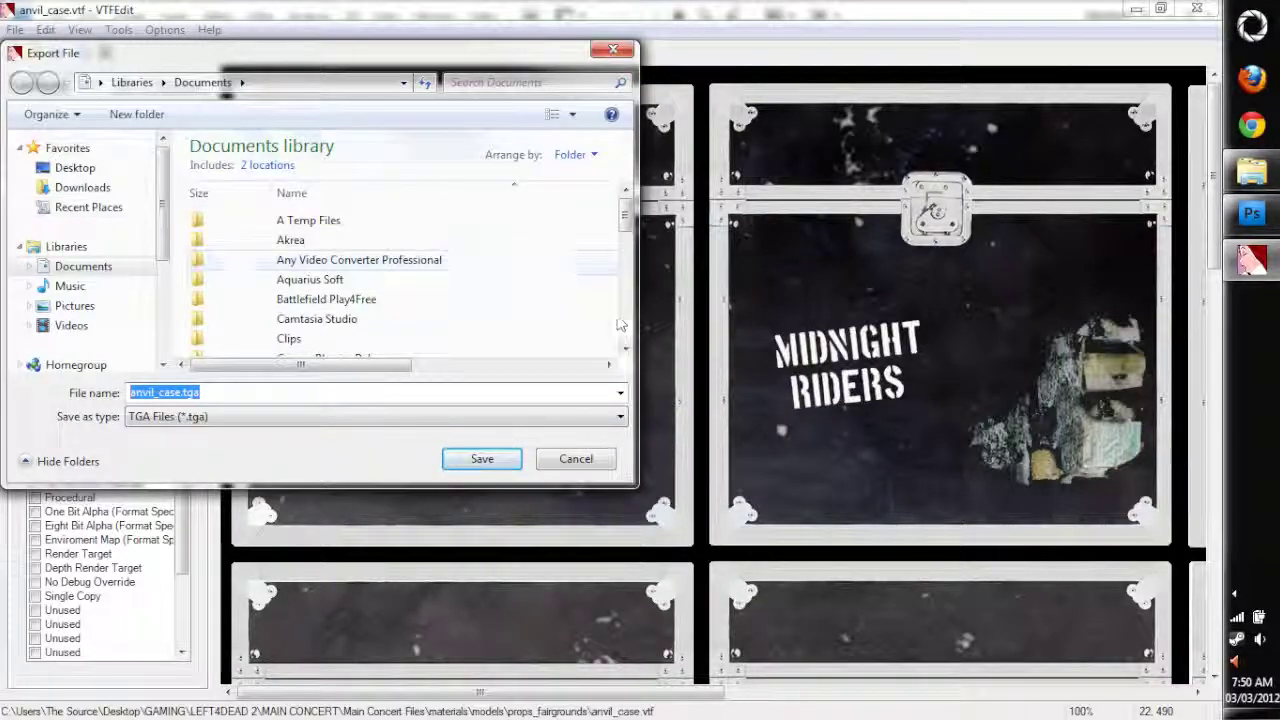
pyautogui.click(576, 460)
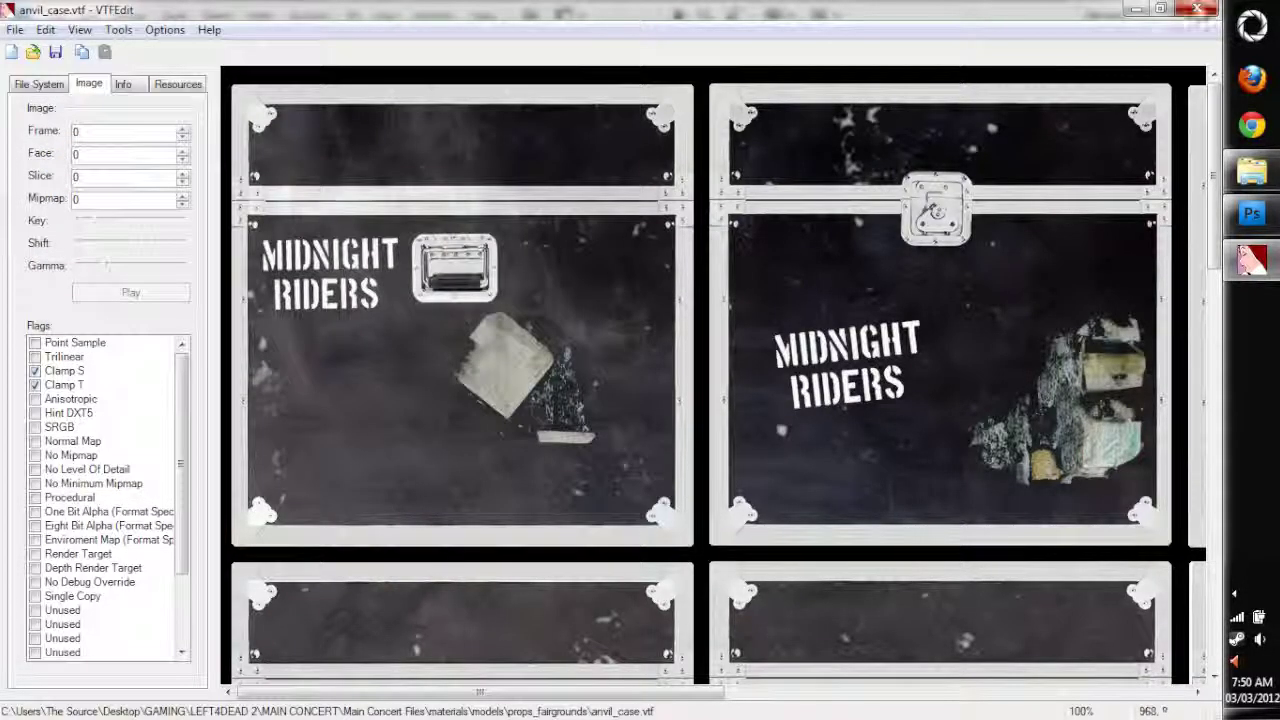
pyautogui.click(1196, 8)
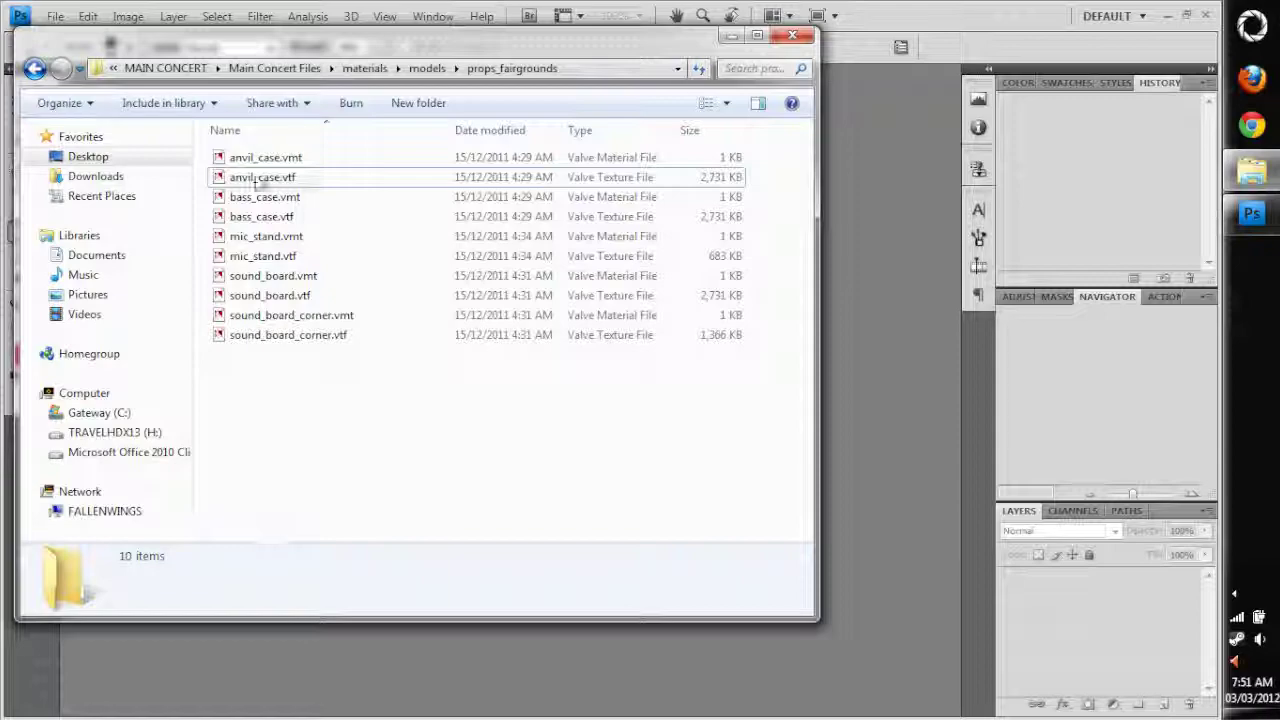
pyautogui.moveTo(403, 416); pyautogui.dragTo(240, 420)
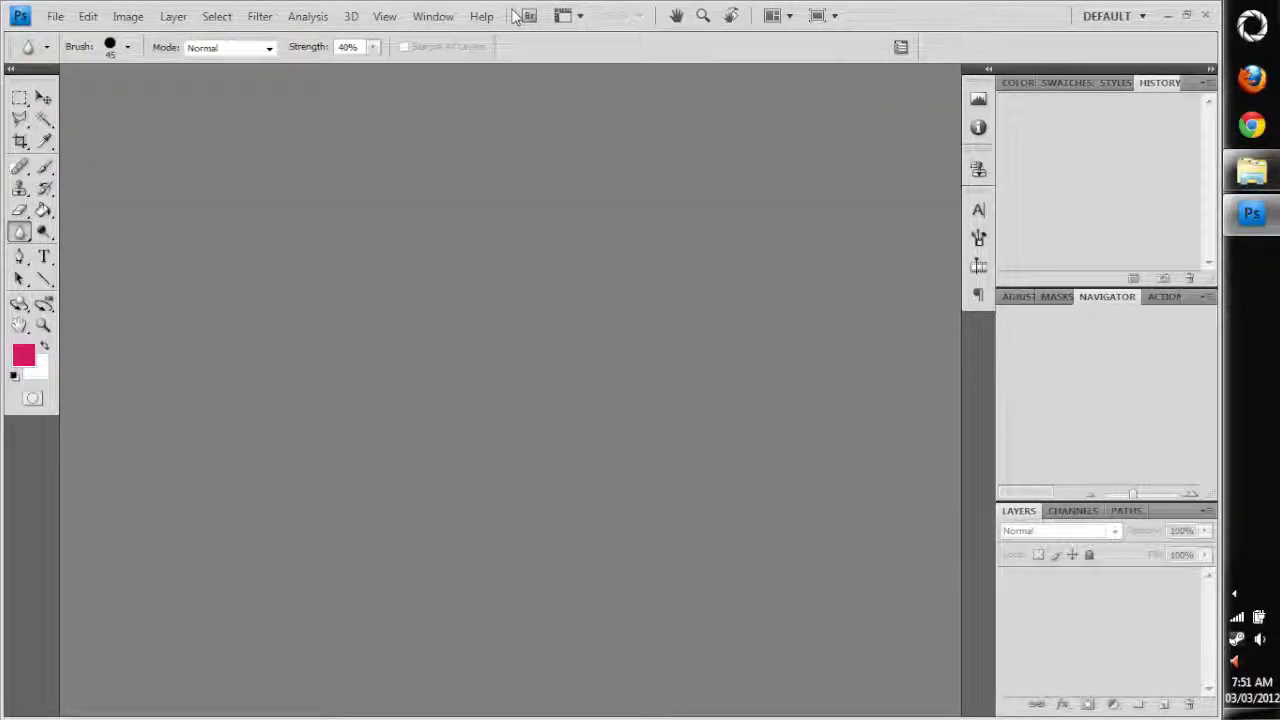
pyautogui.click(1270, 215)
pyautogui.click(1252, 172)
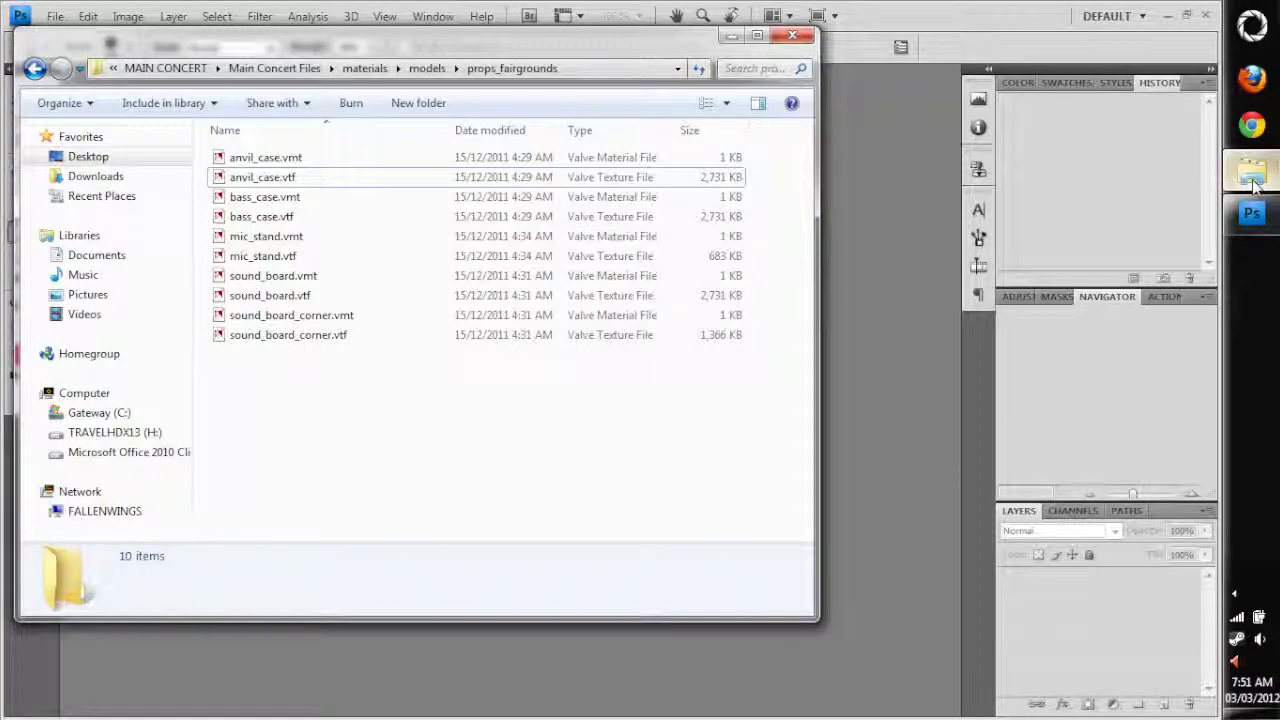
# Step: Go to the tmpfiles folder inside MAIN CONCERT and open electric_guitar.tga in Photoshop
pyautogui.click(300, 68)
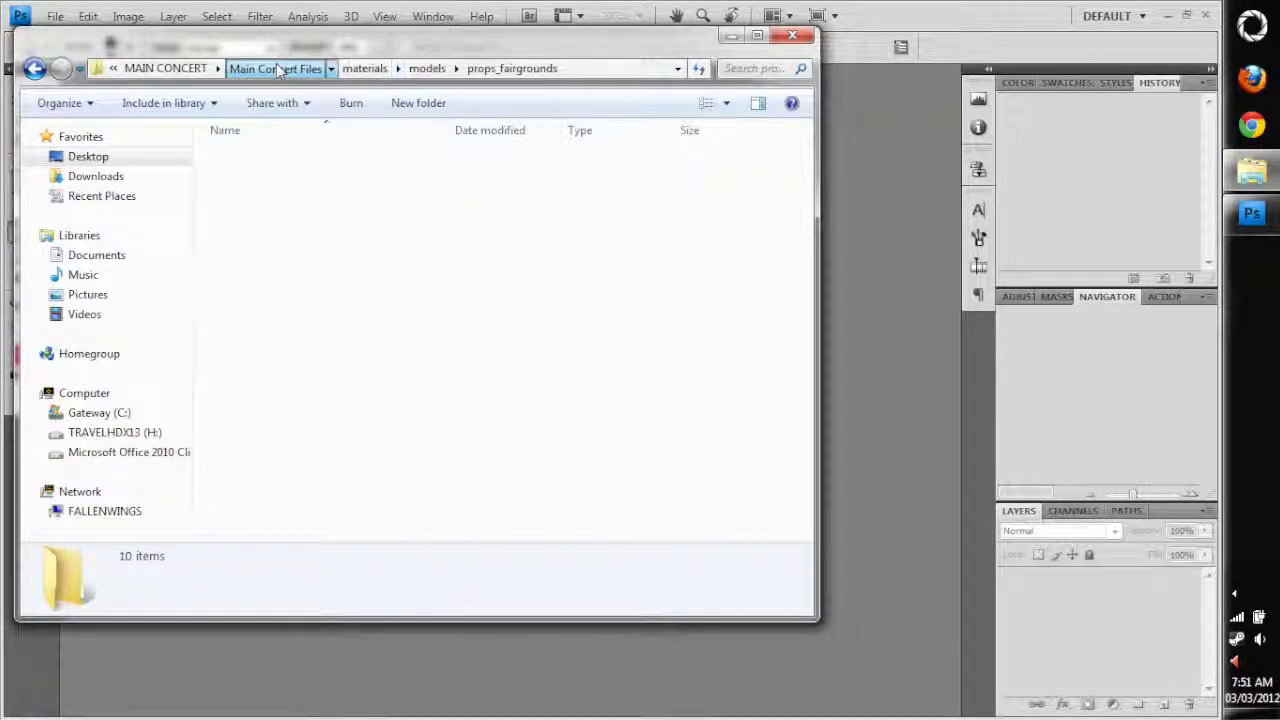
pyautogui.click(349, 68)
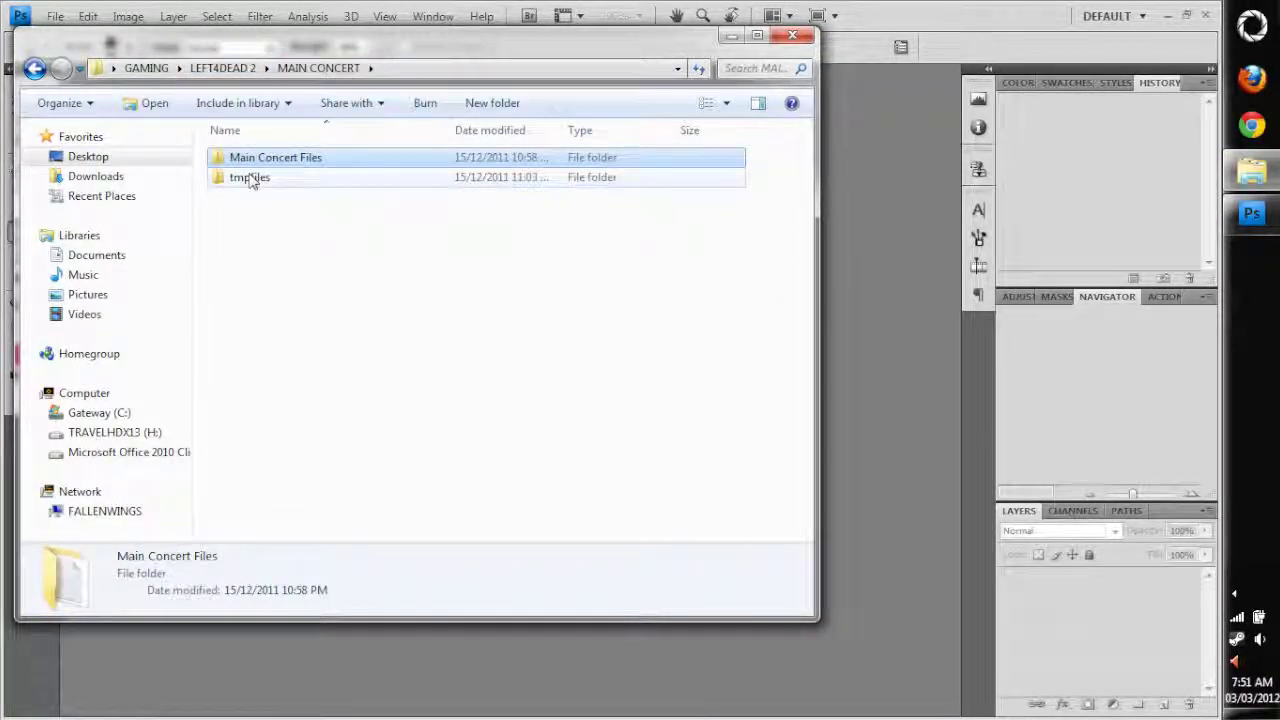
pyautogui.doubleClick(252, 175)
pyautogui.moveTo(790, 502); pyautogui.dragTo(170, 162)
pyautogui.click(503, 471)
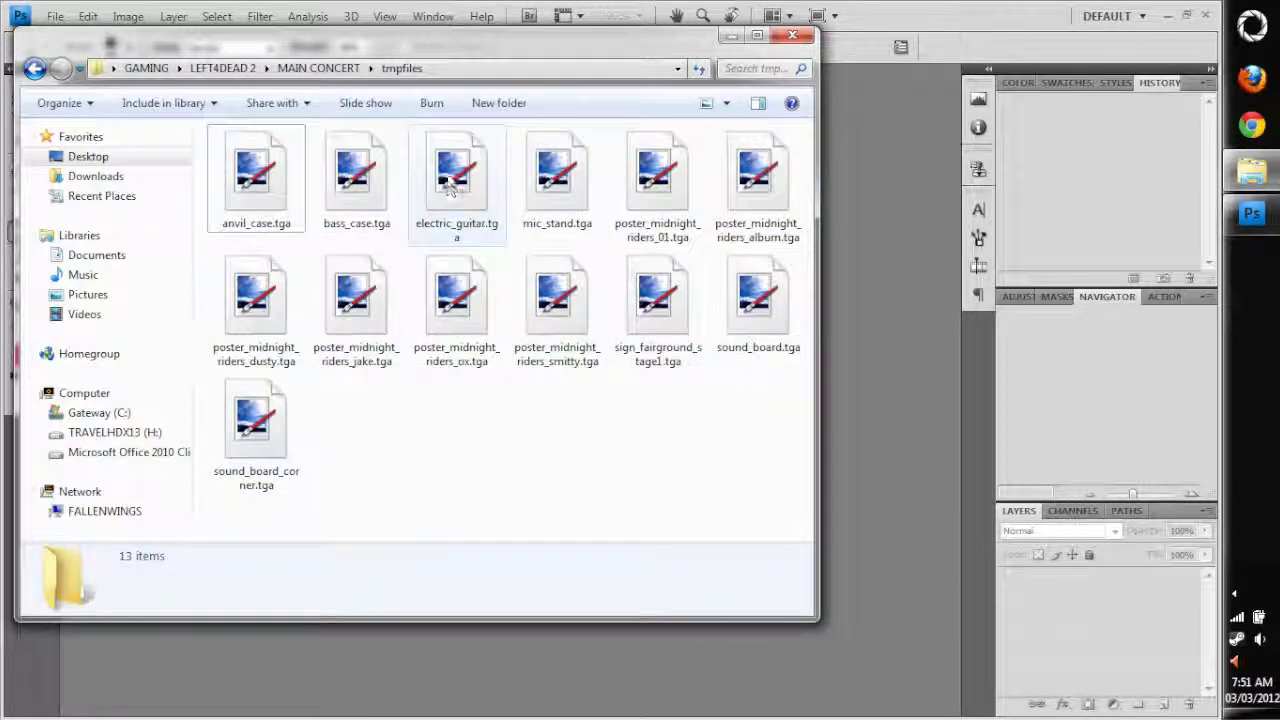
pyautogui.click(452, 188)
pyautogui.moveTo(452, 188); pyautogui.dragTo(906, 275)
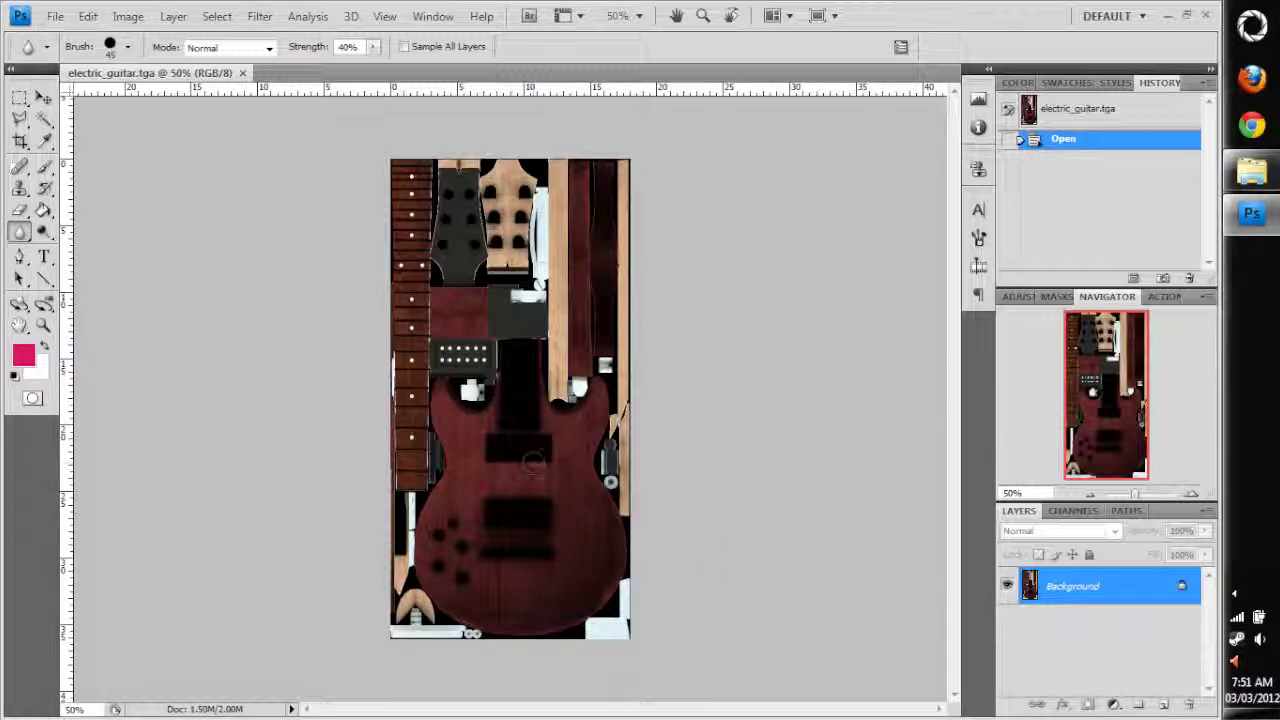
# Step: Examine the electric guitar texture from the body and pickups up to the headstock and neck pieces
pyautogui.hotkey('ctrl', '+')
pyautogui.scroll(-5, 570, 491)
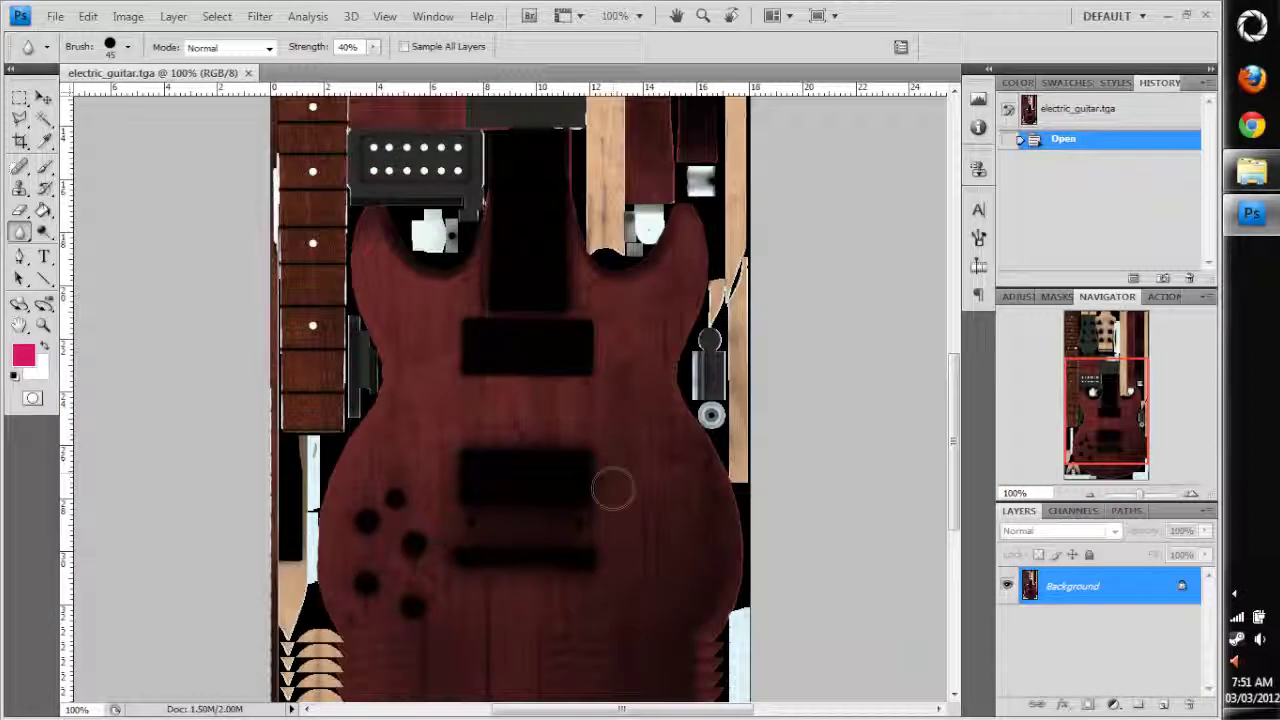
pyautogui.scroll(1, 634, 489)
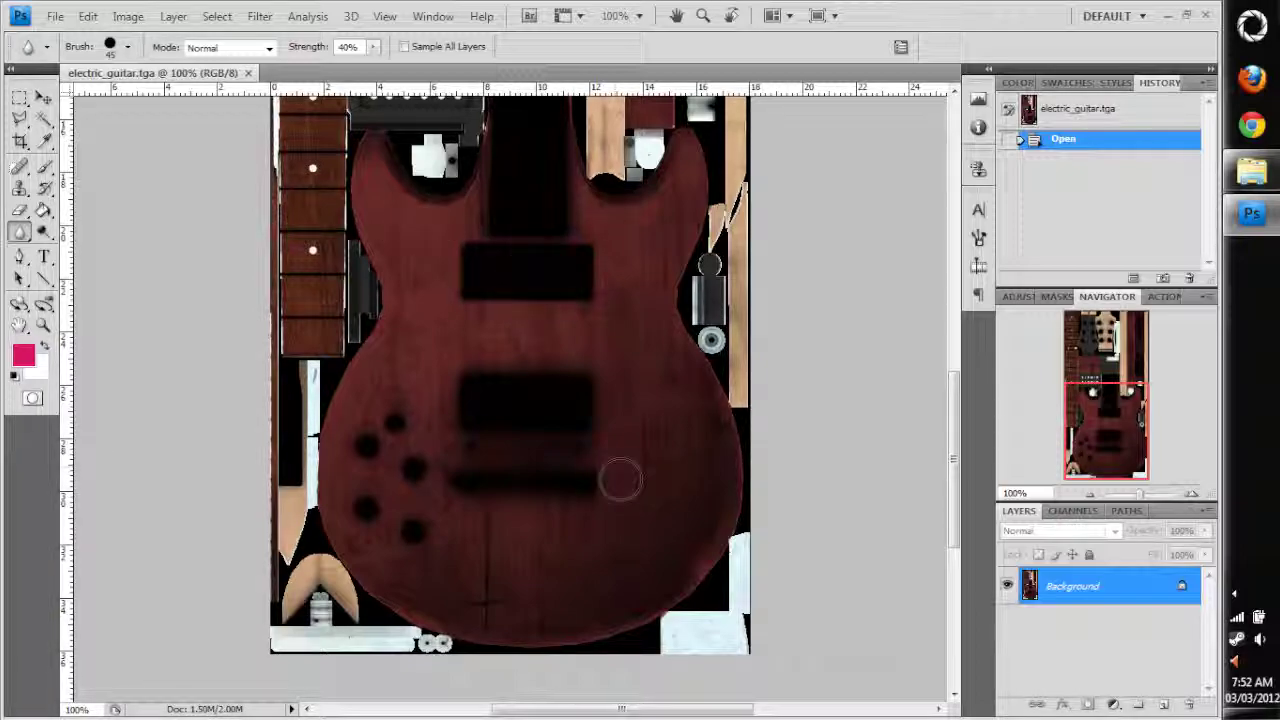
pyautogui.scroll(10, 617, 477)
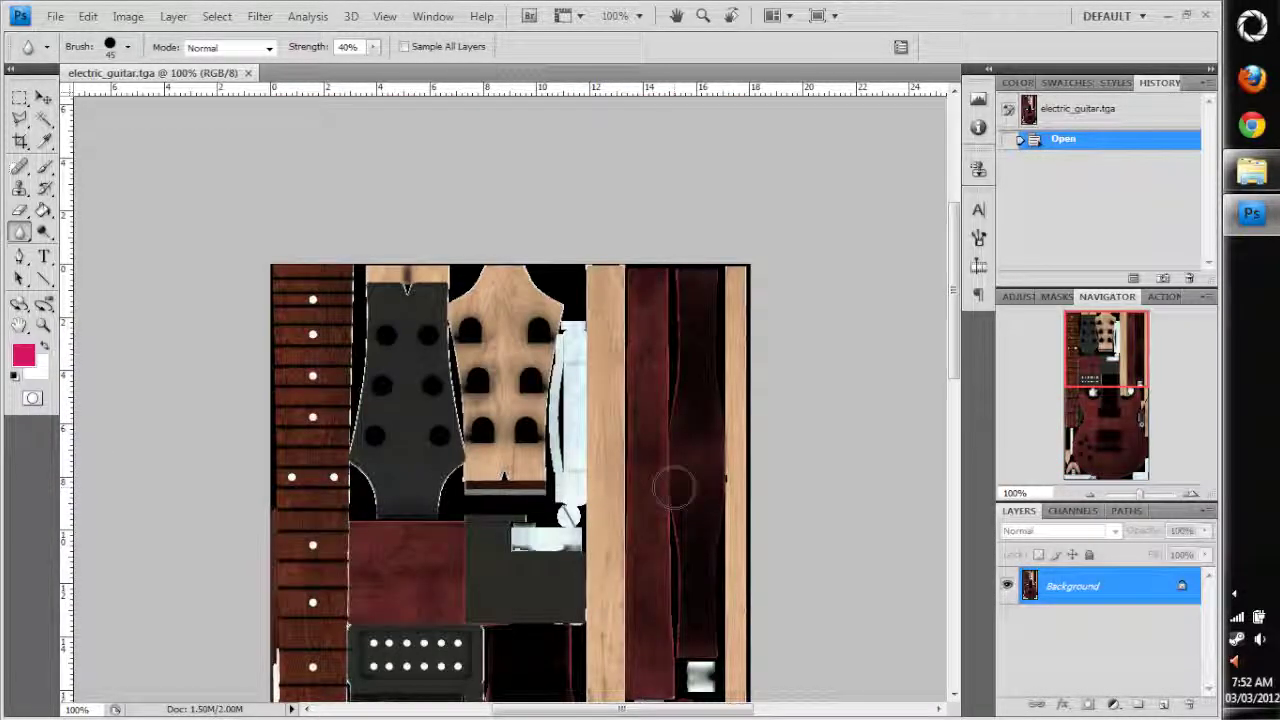
pyautogui.scroll(-2, 679, 476)
pyautogui.scroll(-3, 679, 476)
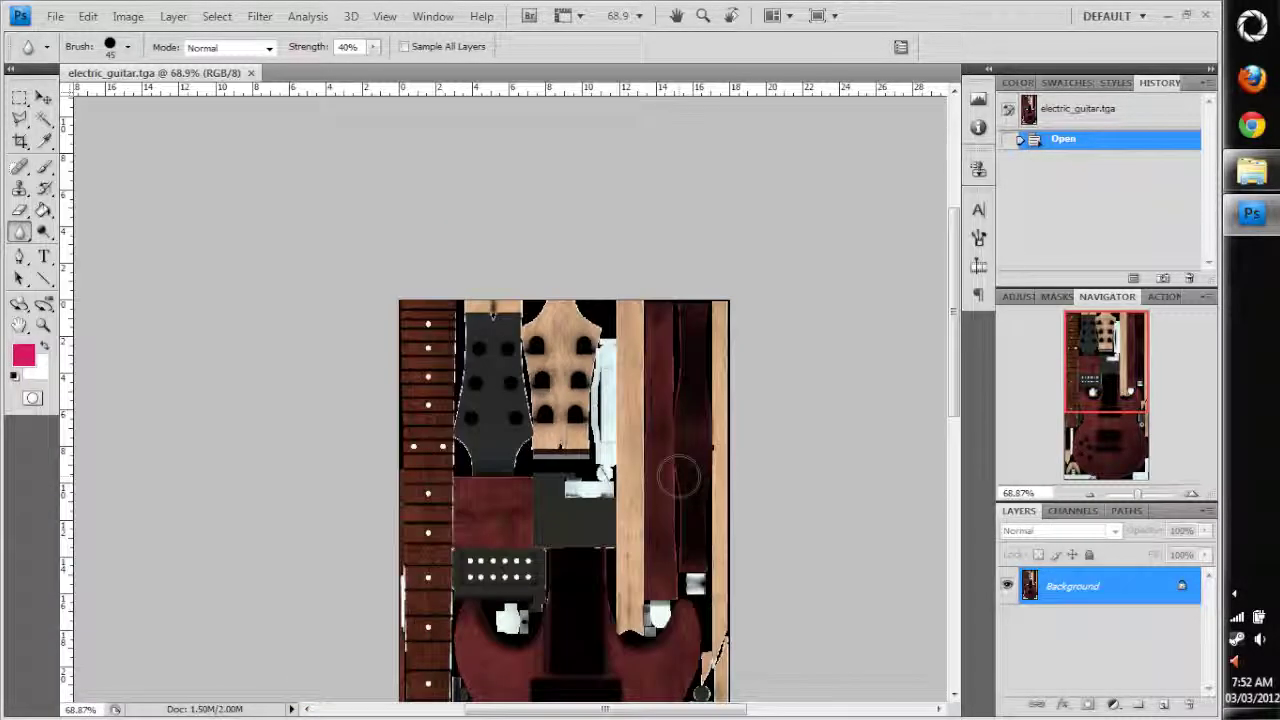
pyautogui.scroll(3, 606, 537)
pyautogui.scroll(-3, 508, 463)
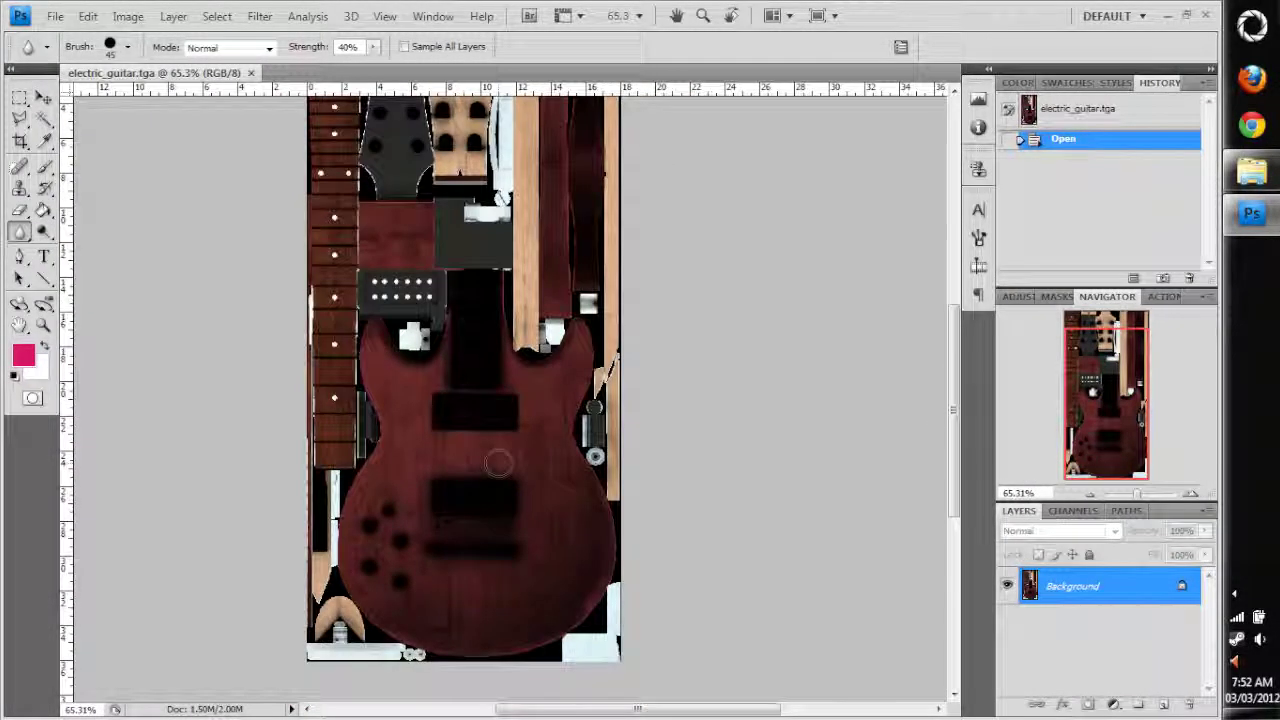
pyautogui.scroll(-1, 429, 474)
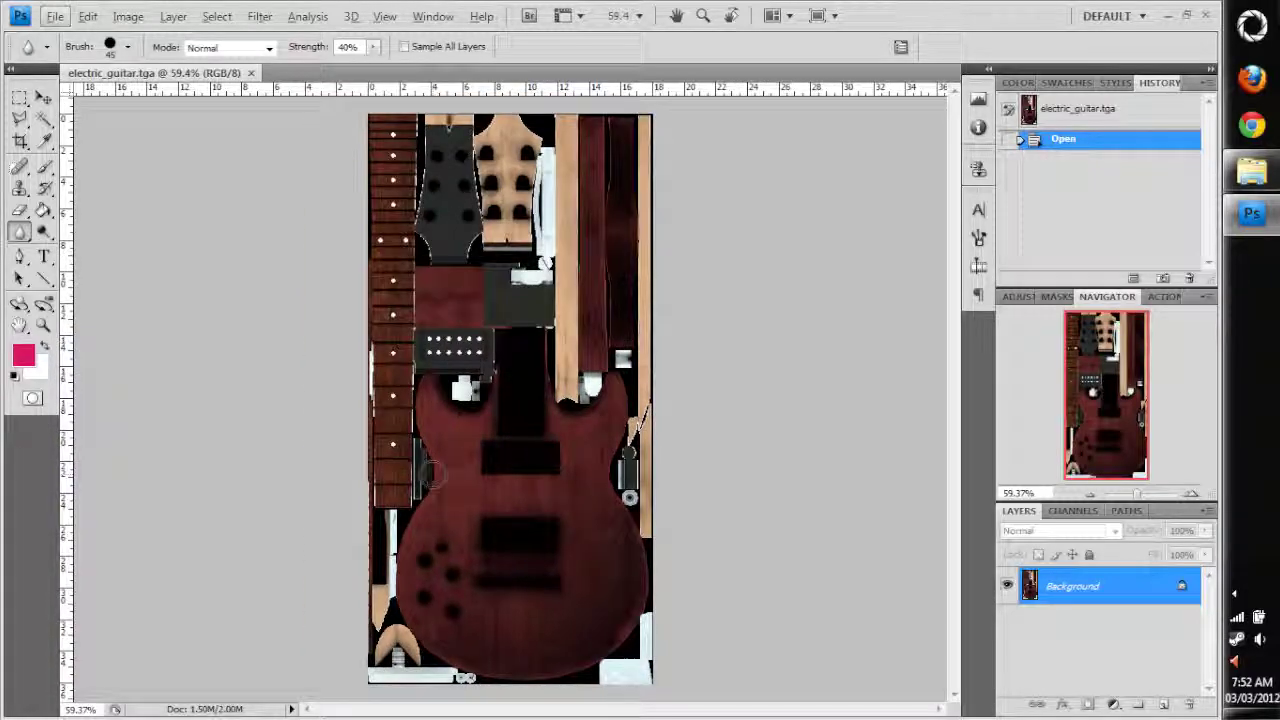
pyautogui.scroll(1, 427, 474)
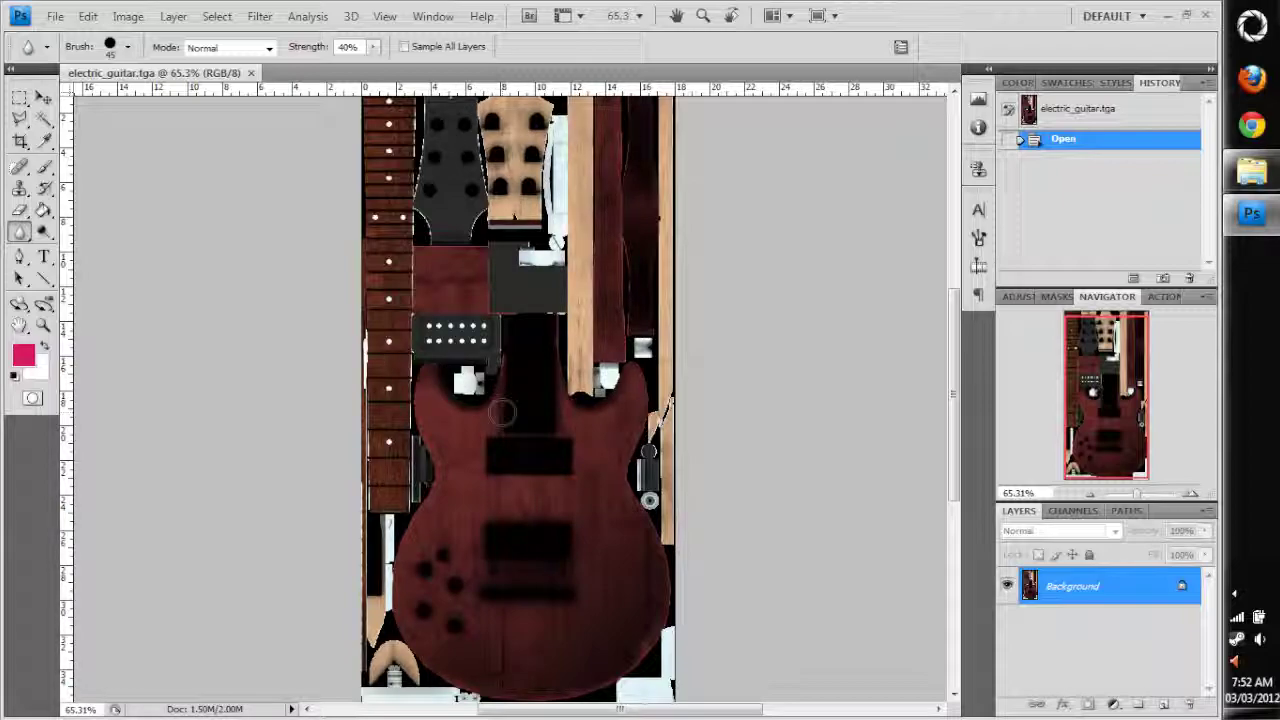
pyautogui.scroll(3, 498, 432)
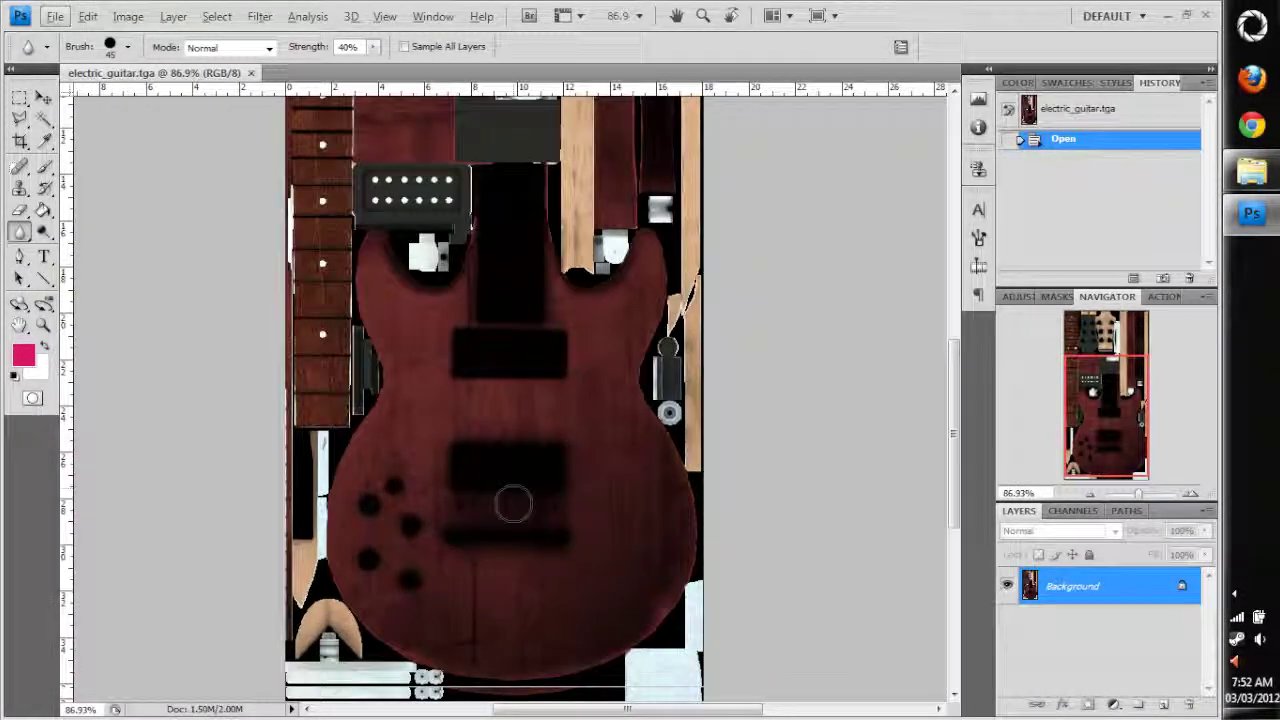
pyautogui.scroll(2, 500, 503)
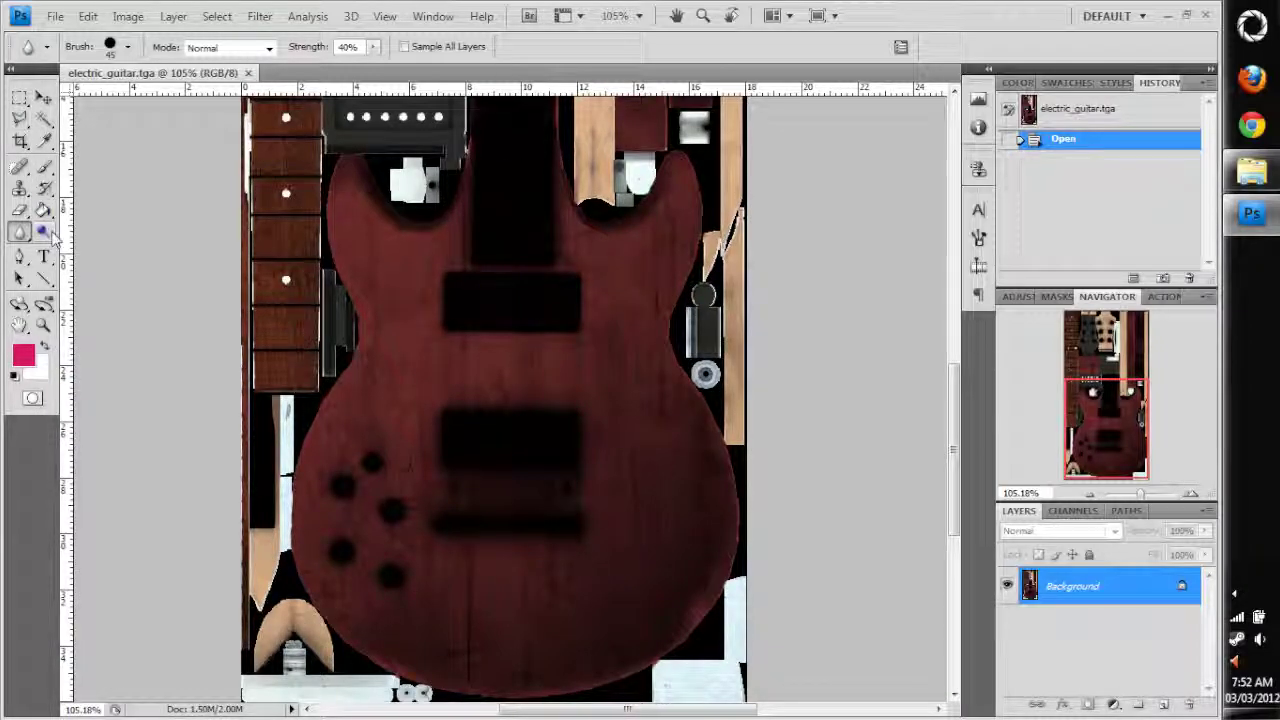
# Step: Switch to the Custom Shape tool and choose the clawed paw print shape
pyautogui.click(43, 279)
pyautogui.click(115, 346)
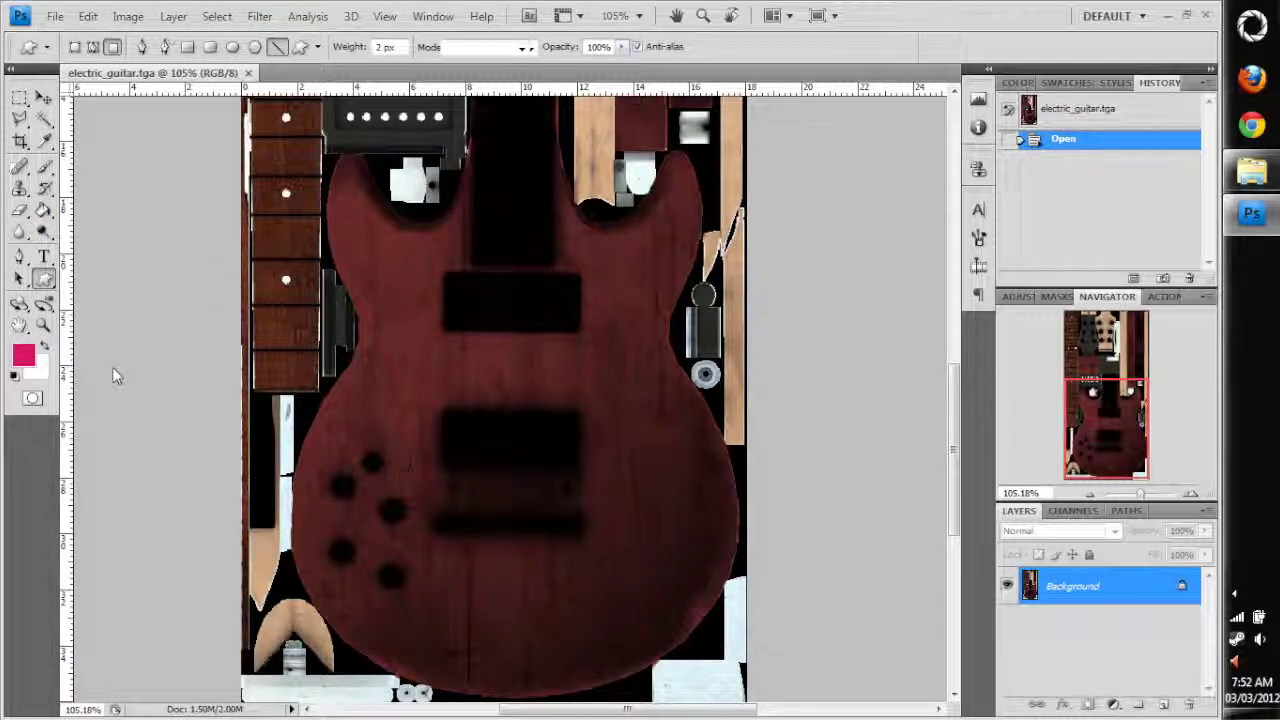
pyautogui.click(300, 47)
pyautogui.click(394, 47)
pyautogui.scroll(-3, 385, 184)
pyautogui.scroll(4, 385, 184)
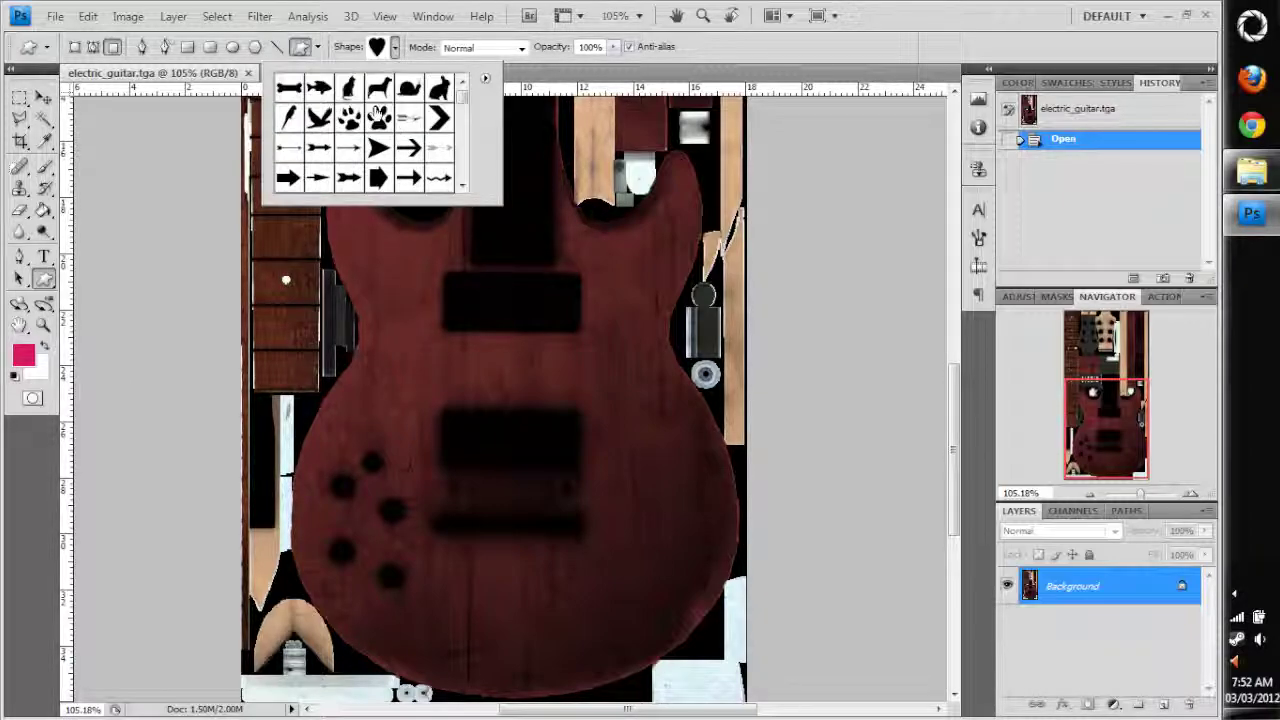
pyautogui.doubleClick(379, 117)
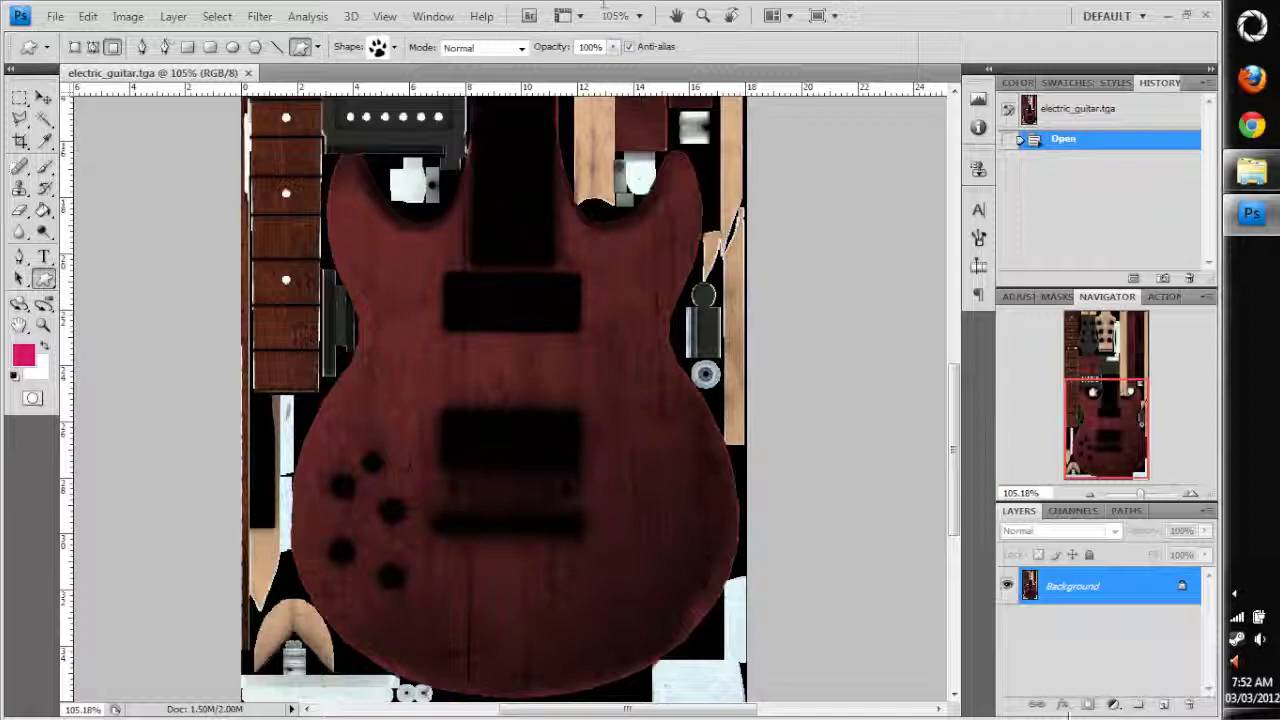
# Step: Add a new layer and draw a pink paw print on the lower right of the guitar body
pyautogui.click(1163, 704)
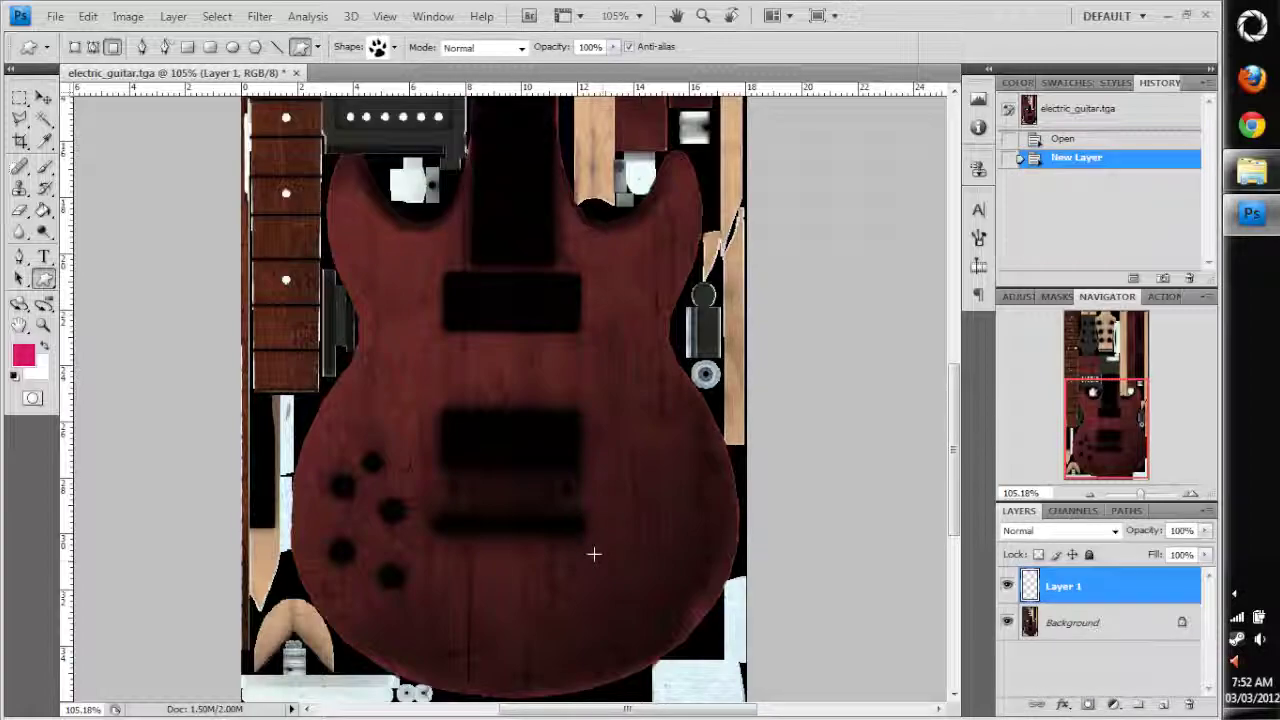
pyautogui.moveTo(500, 494); pyautogui.dragTo(636, 653)
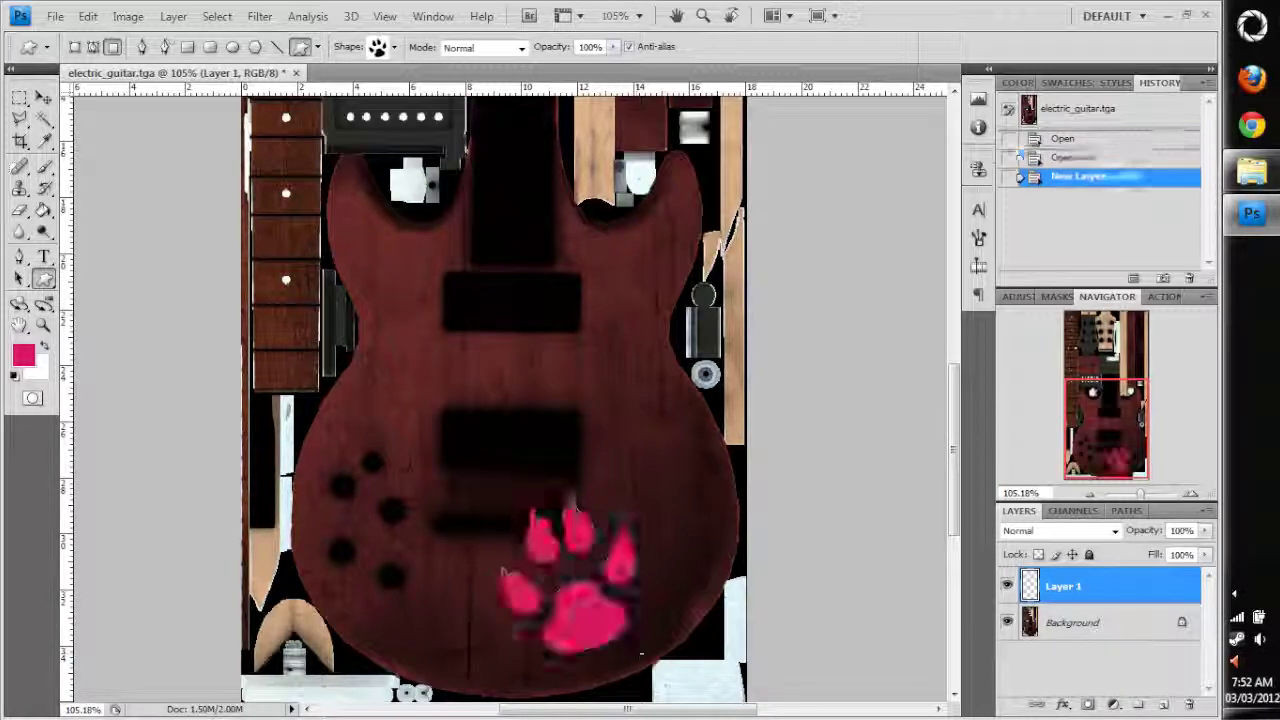
# Step: Recolor the pink paw print to dark red with Hue/Saturation, shifting the hue and lowering the lightness
pyautogui.hotkey('ctrl', 'u')
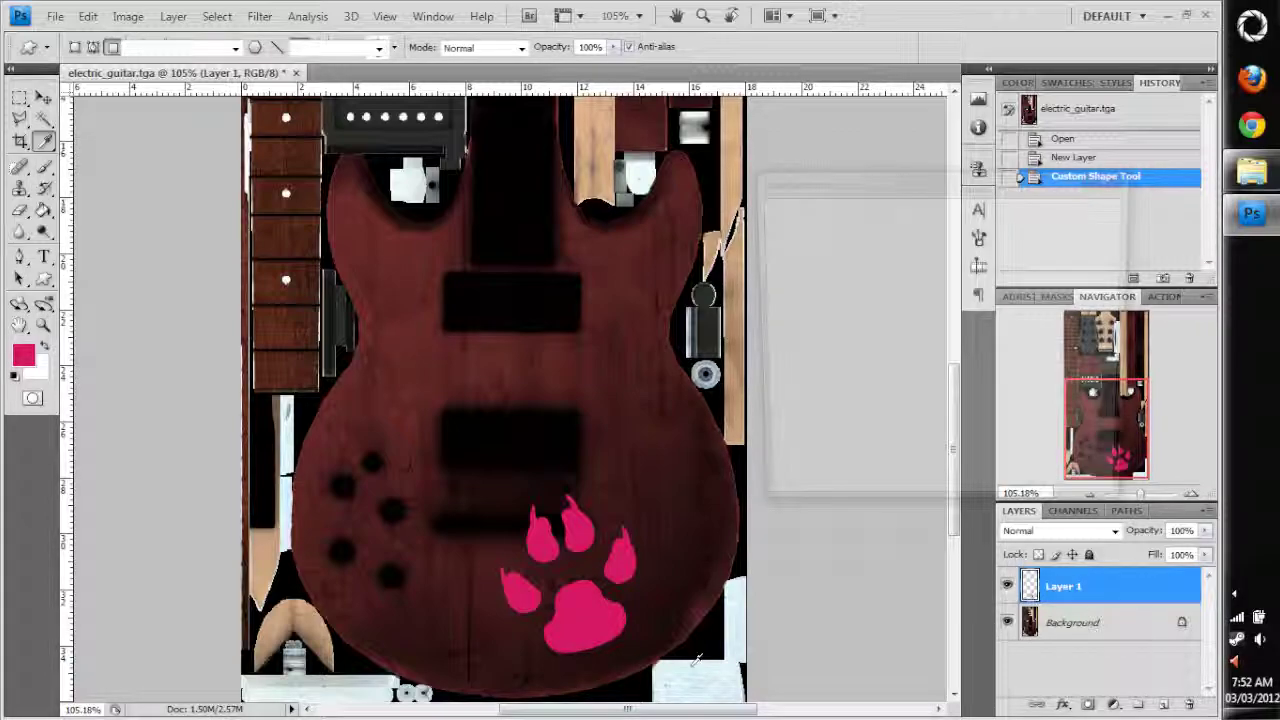
pyautogui.moveTo(901, 359); pyautogui.dragTo(669, 360)
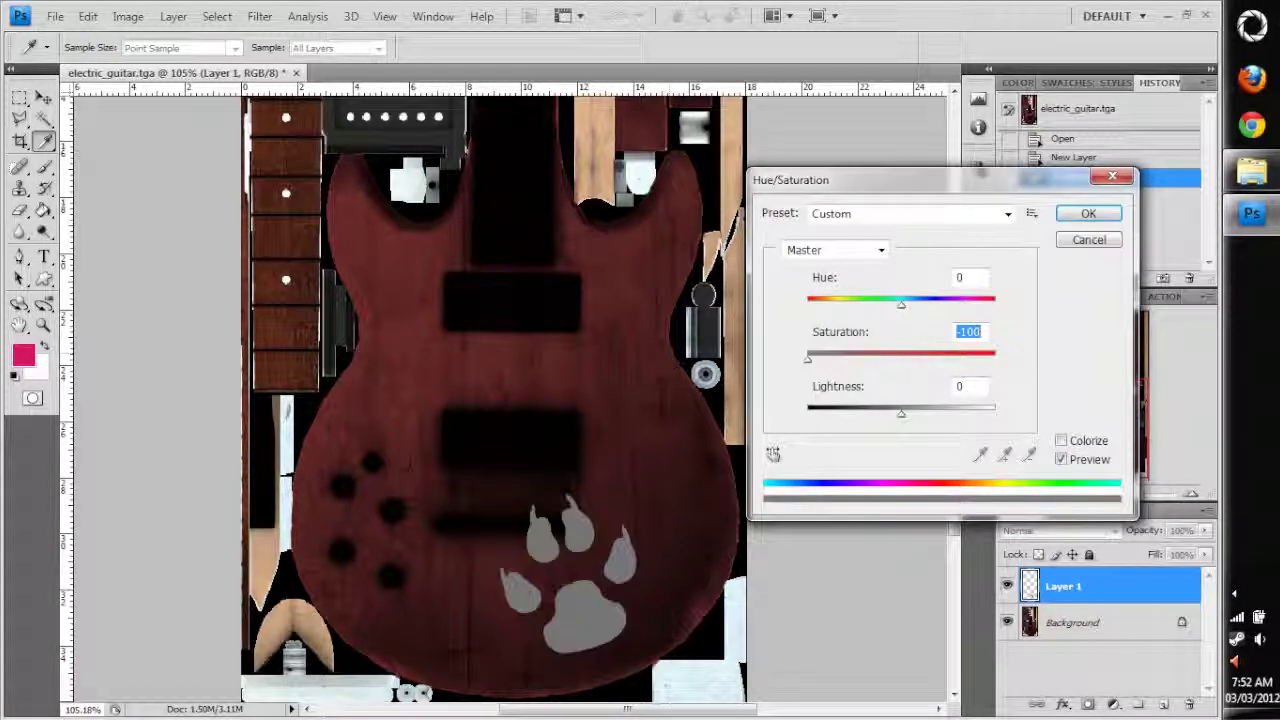
pyautogui.moveTo(900, 362); pyautogui.dragTo(928, 300)
pyautogui.moveTo(995, 358); pyautogui.dragTo(863, 358)
pyautogui.moveTo(901, 412); pyautogui.dragTo(847, 412)
pyautogui.moveTo(863, 358); pyautogui.dragTo(916, 358)
pyautogui.click(1086, 214)
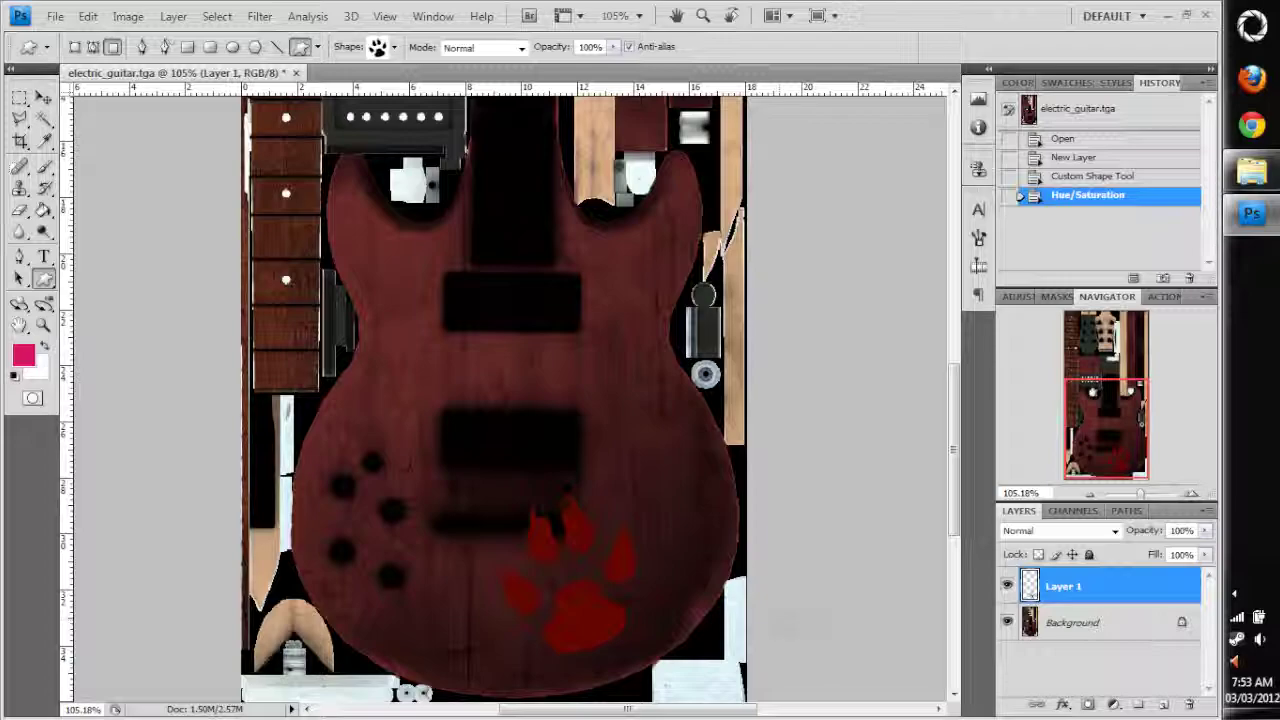
pyautogui.scroll(4, 620, 531)
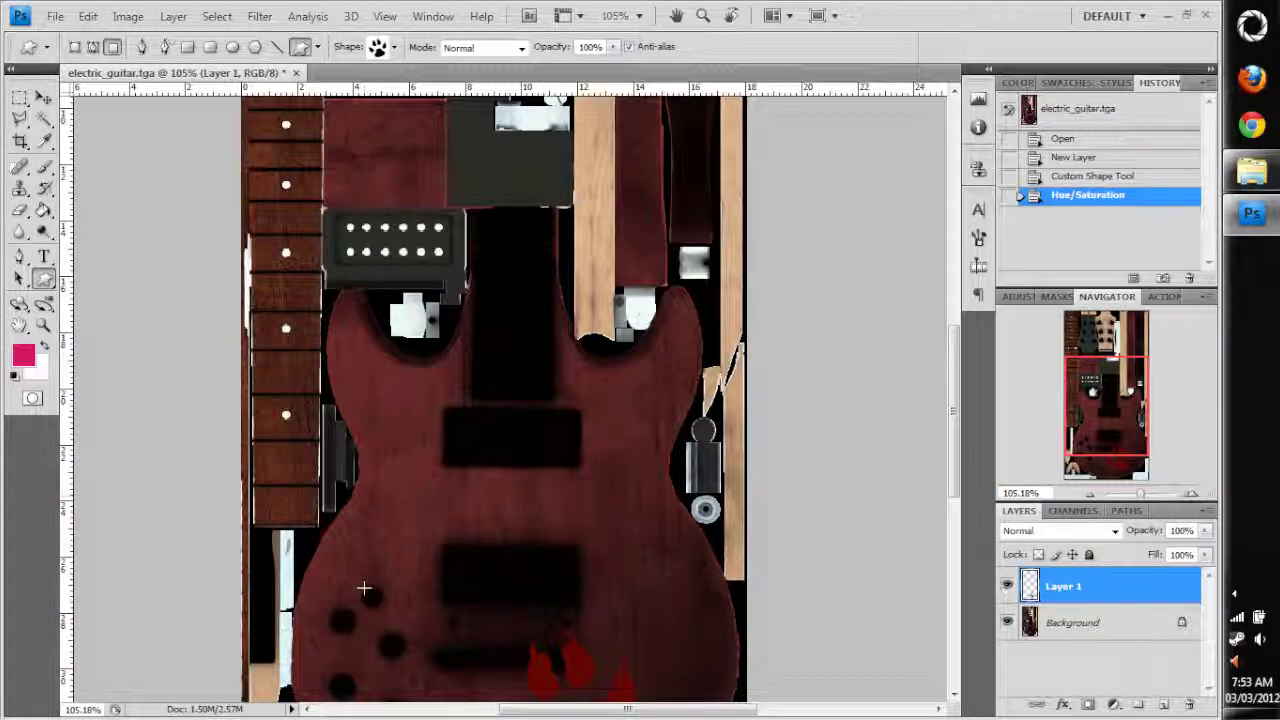
pyautogui.press('l')
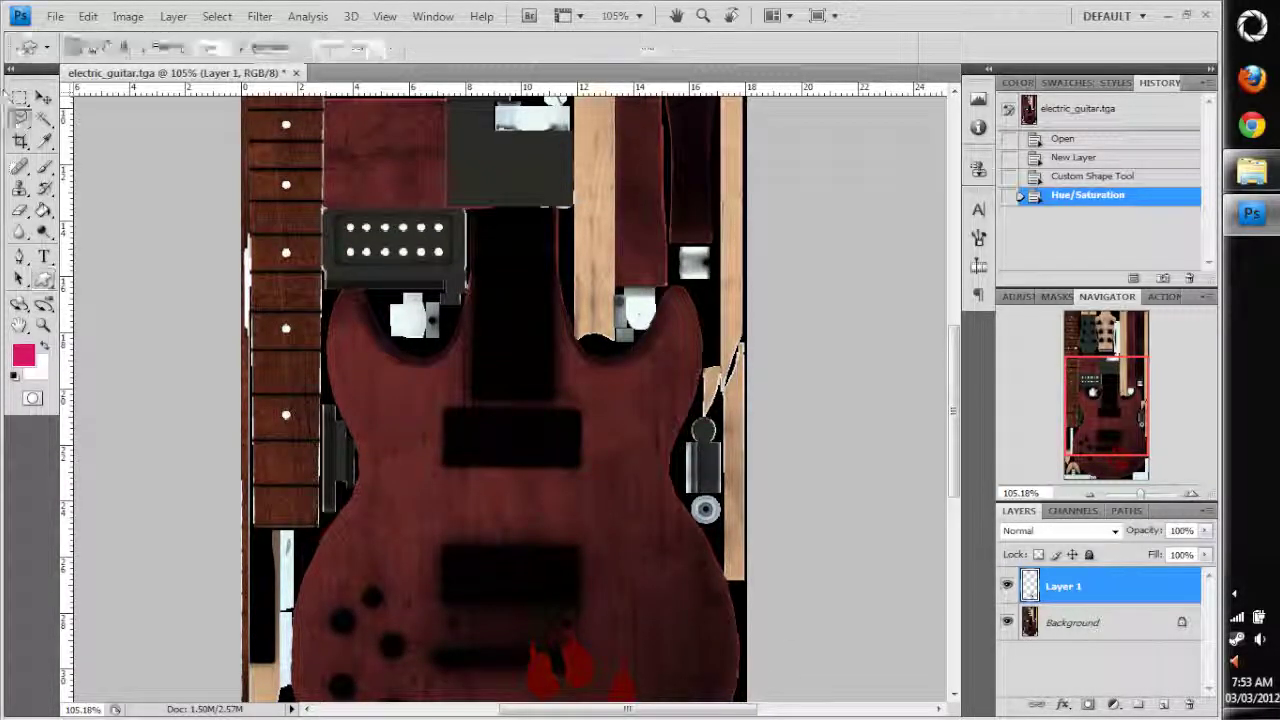
pyautogui.moveTo(380, 333)
pyautogui.mouseDown()
pyautogui.moveTo(347, 275)
pyautogui.moveTo(322, 366)
pyautogui.moveTo(369, 487)
pyautogui.moveTo(295, 617)
pyautogui.mouseUp()
pyautogui.click(315, 680)
pyautogui.click(500, 597)
pyautogui.click(555, 470)
pyautogui.doubleClick(655, 443)
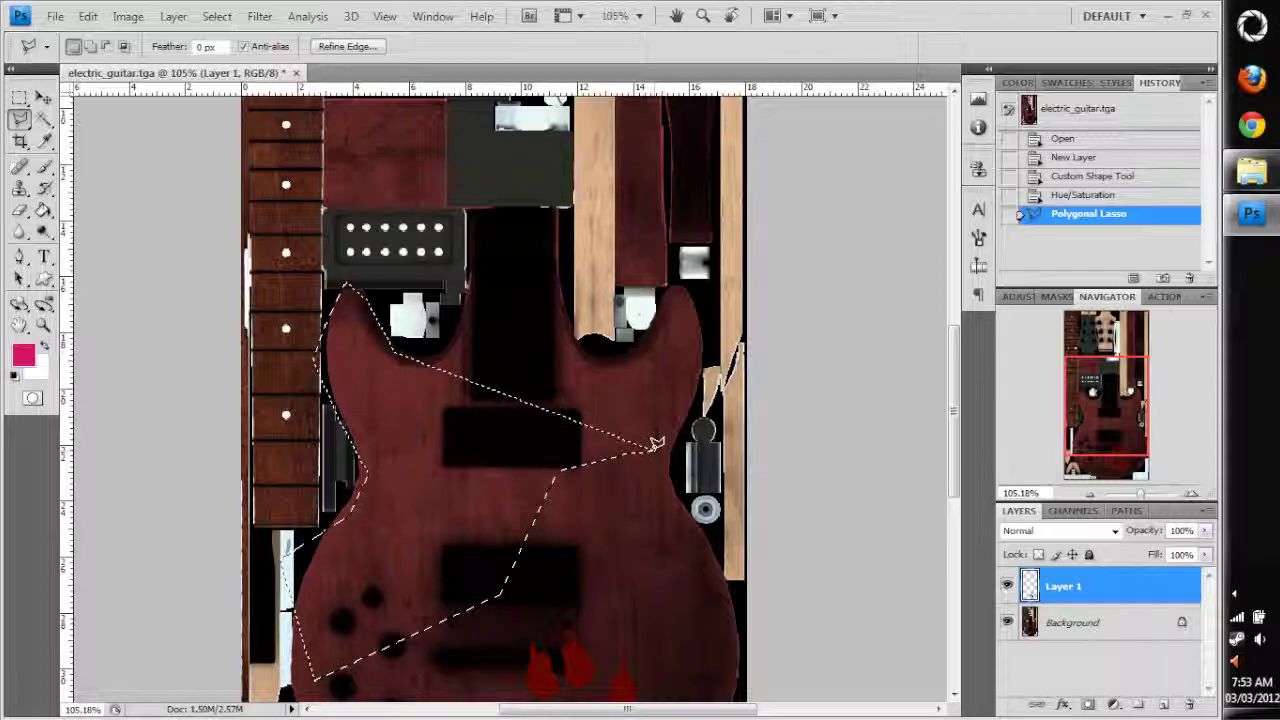
pyautogui.hotkey('ctrl', 'd')
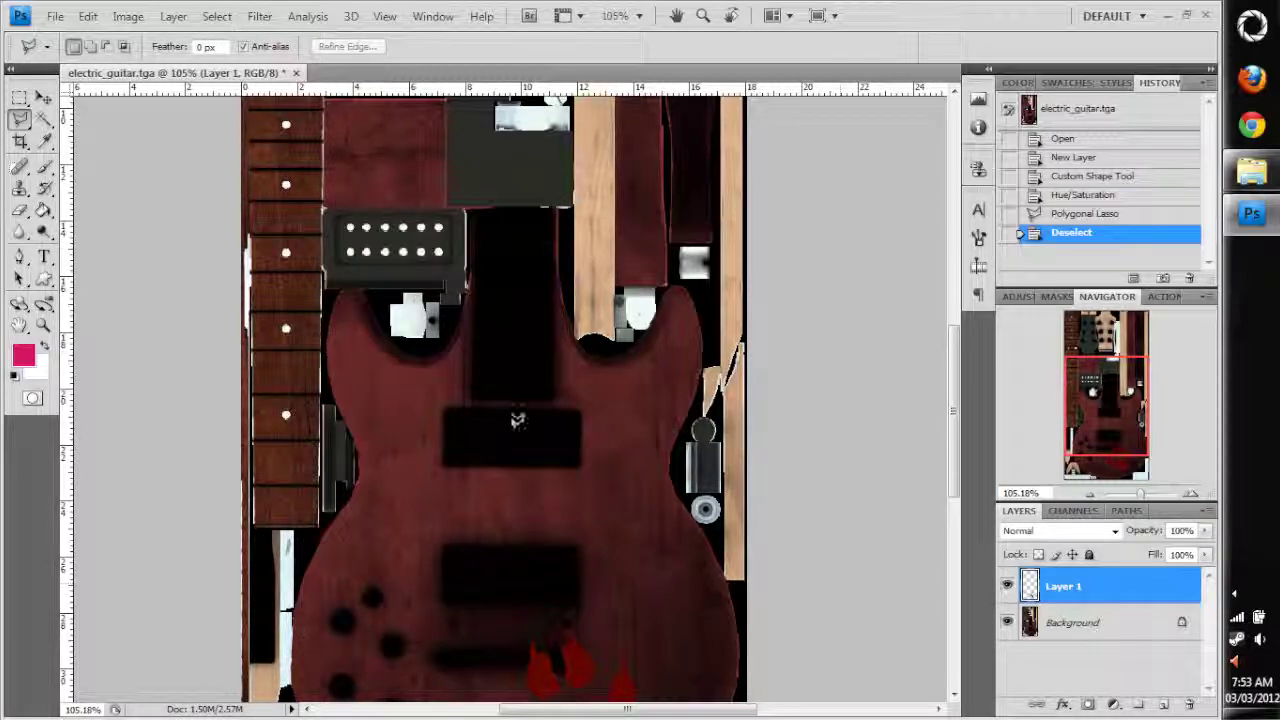
# Step: Move the paw print up from the lower right of the guitar body to beside the upper pickup cavity
pyautogui.scroll(-5, 530, 415)
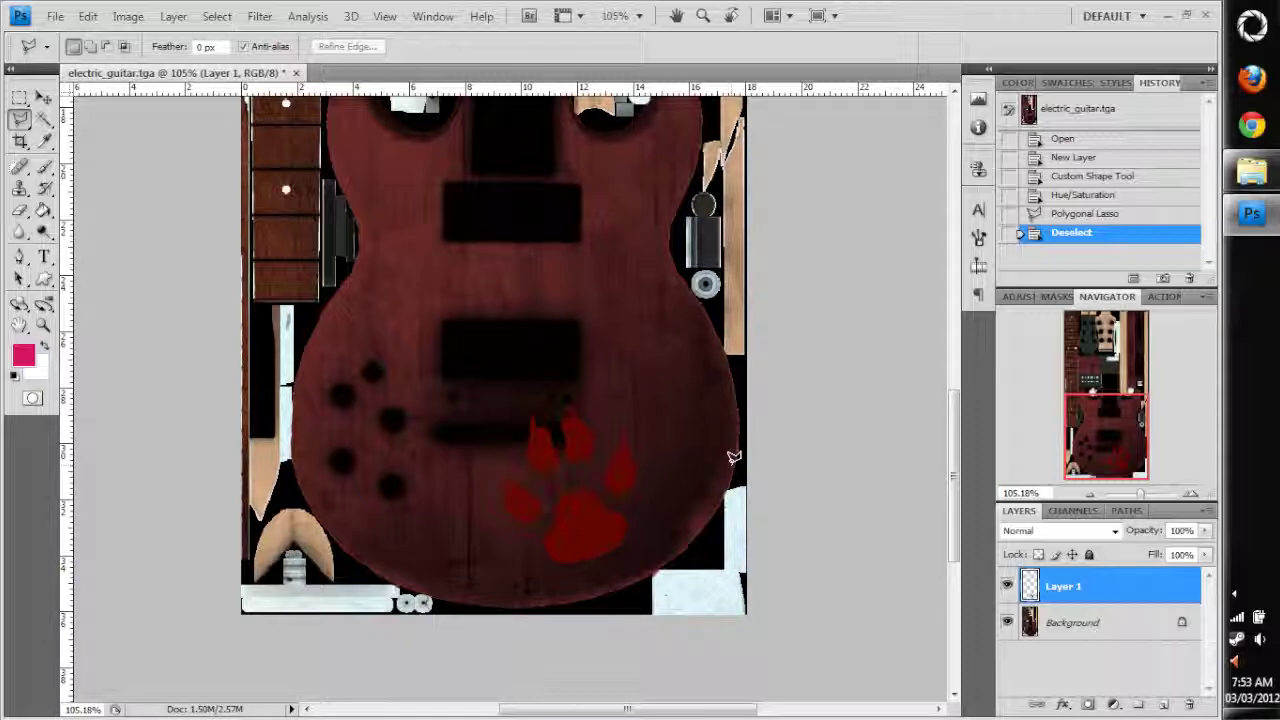
pyautogui.scroll(10, 735, 447)
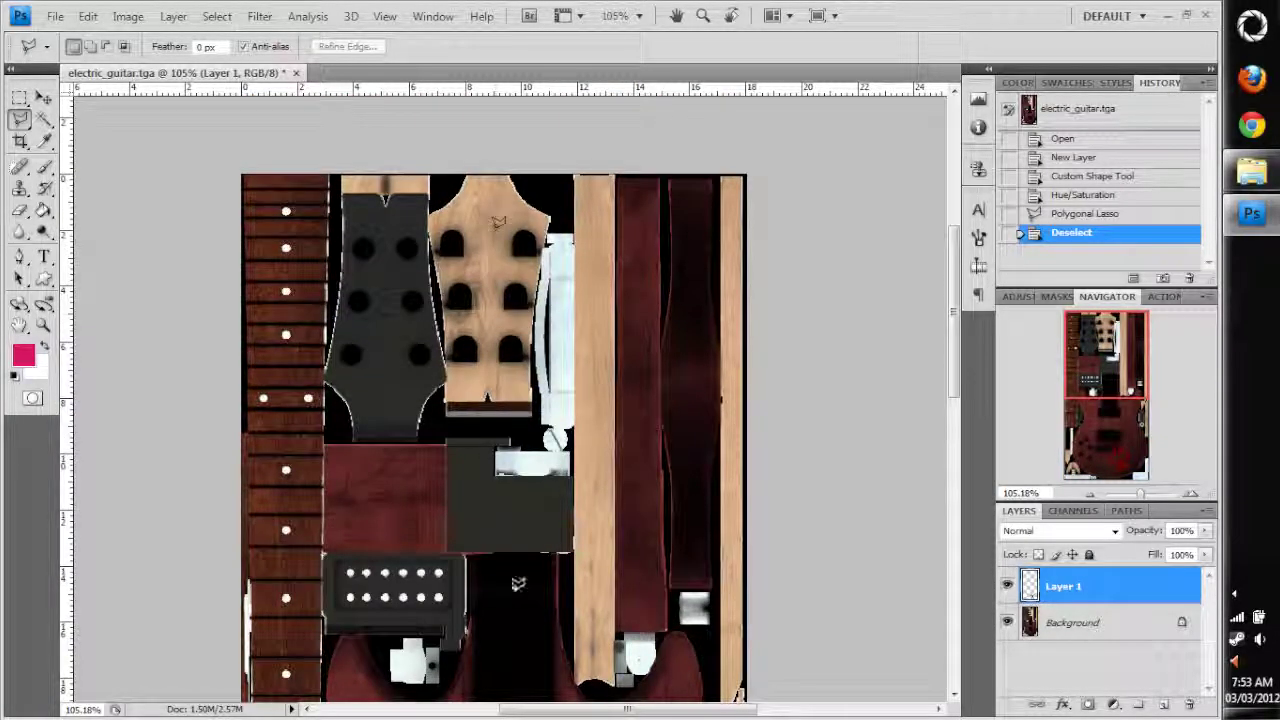
pyautogui.scroll(-3, 518, 584)
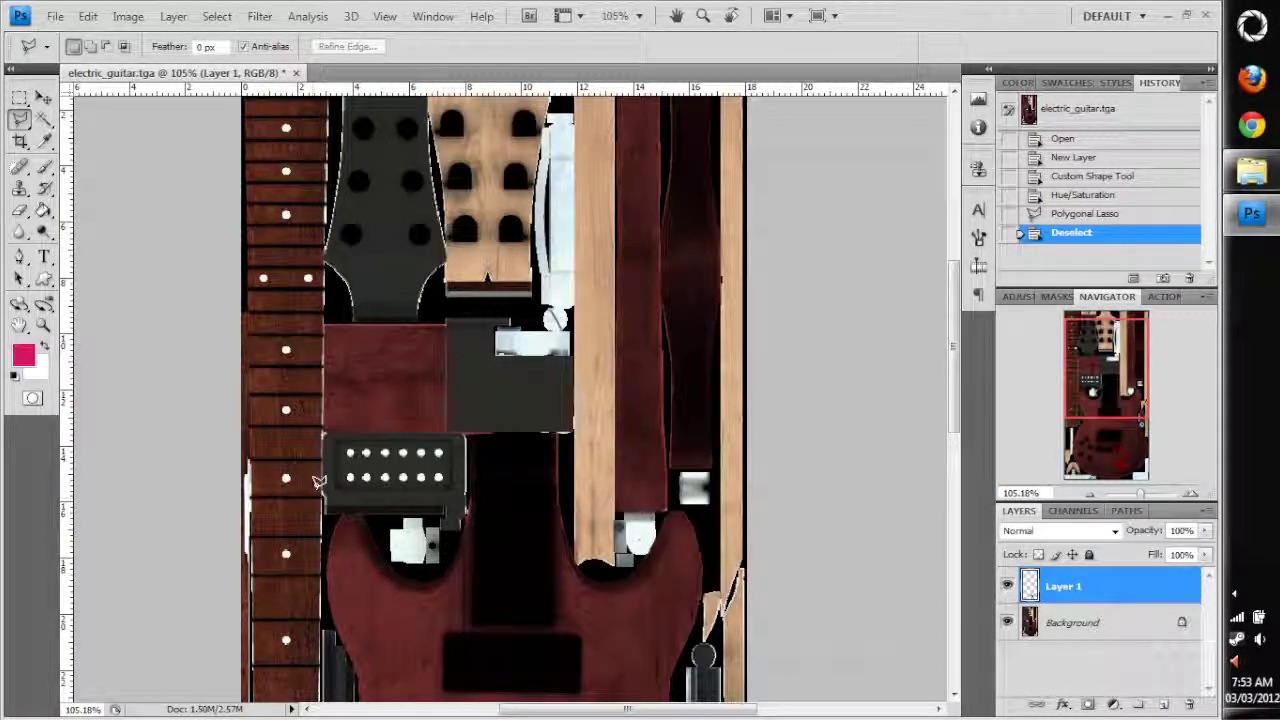
pyautogui.scroll(-10, 316, 483)
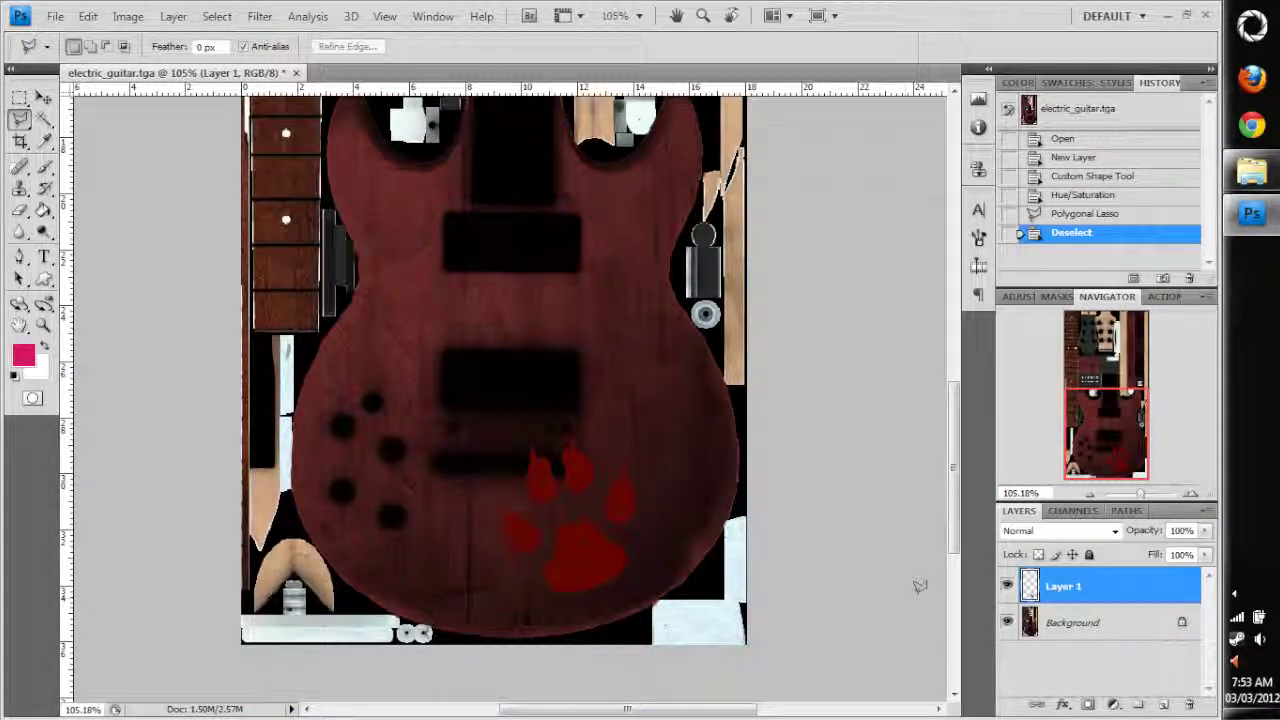
pyautogui.moveTo(609, 574); pyautogui.dragTo(640, 306)
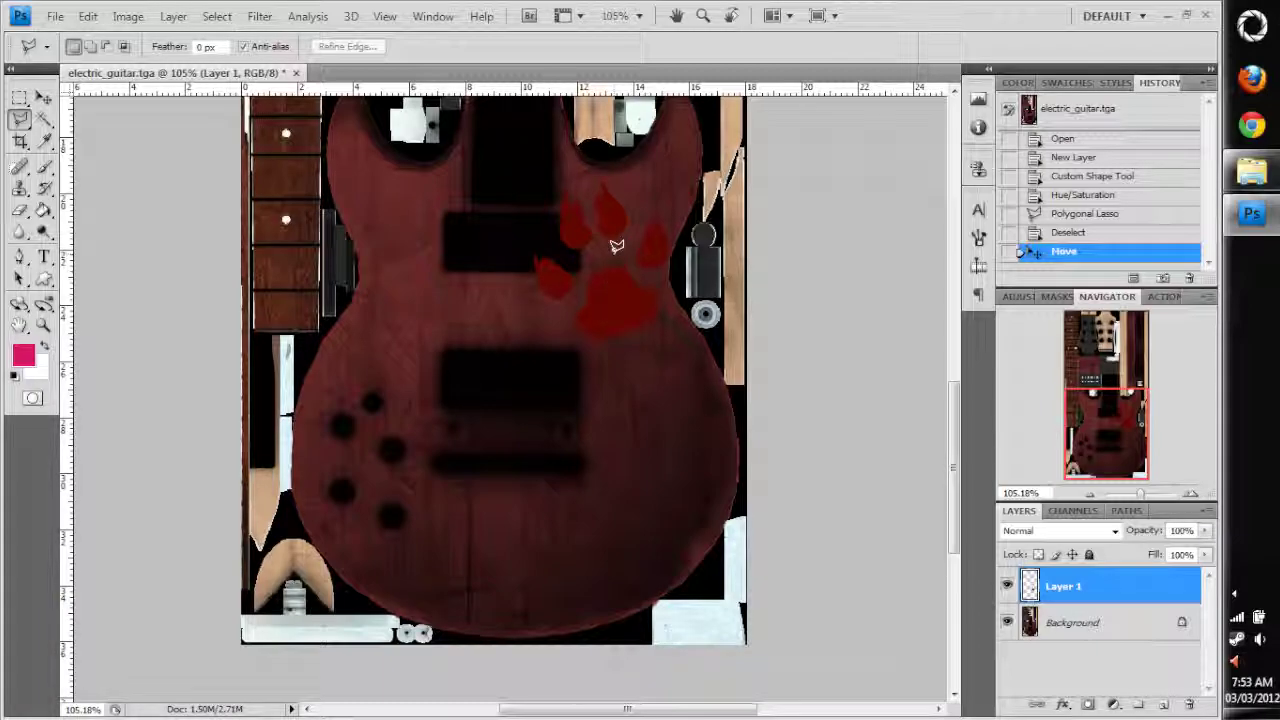
# Step: Free-transform the paw print and flip it both vertically and horizontally
pyautogui.rightClick(604, 134)
pyautogui.click(686, 314)
pyautogui.rightClick(655, 248)
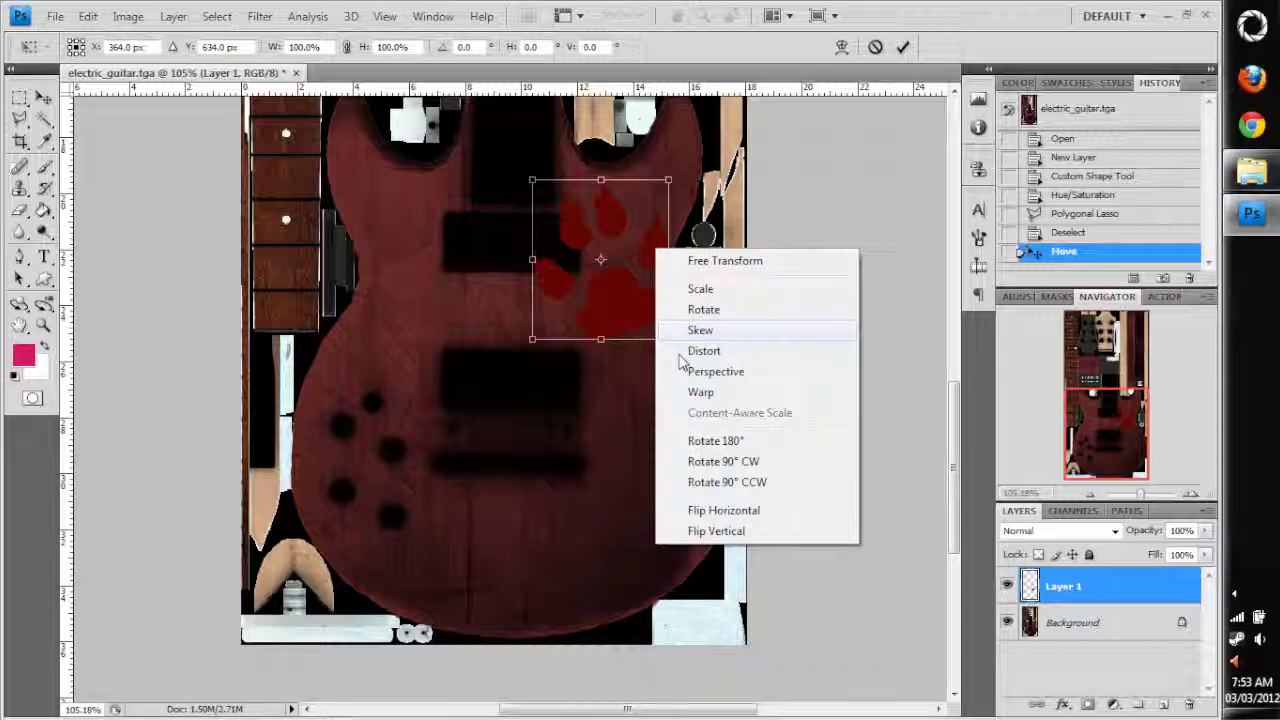
pyautogui.click(722, 510)
pyautogui.rightClick(615, 266)
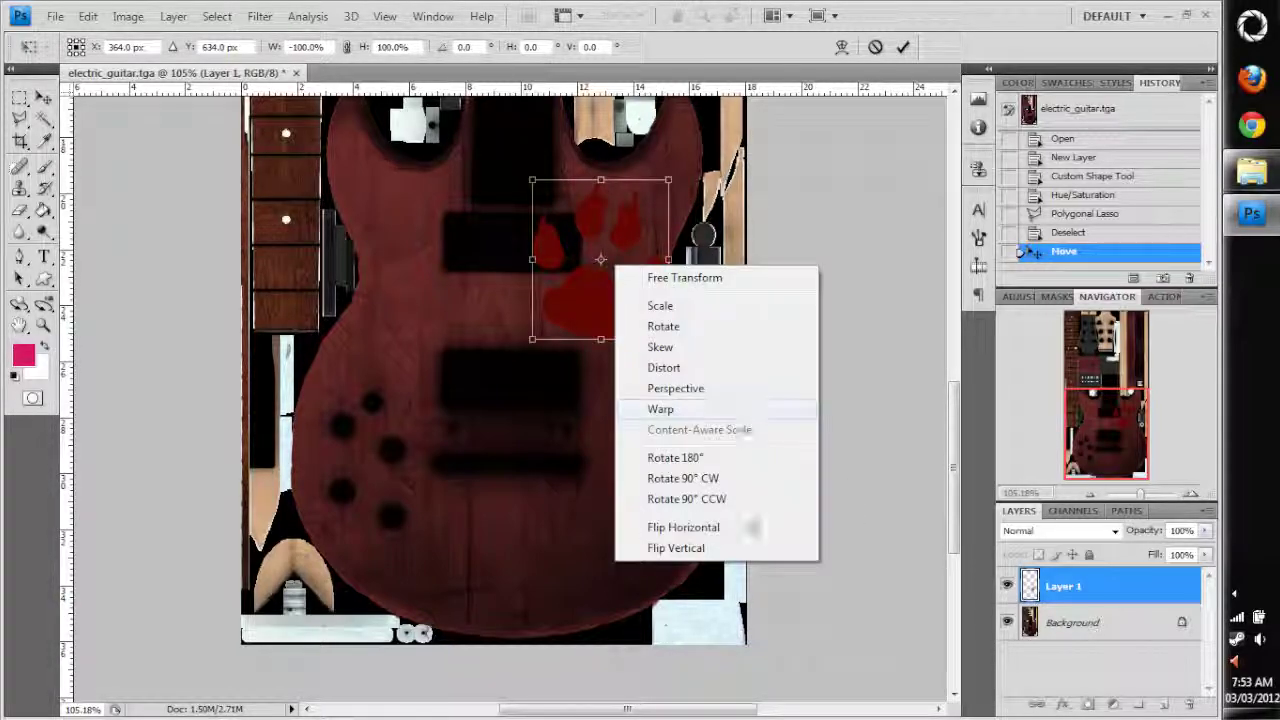
pyautogui.click(748, 527)
pyautogui.rightClick(608, 234)
pyautogui.click(673, 517)
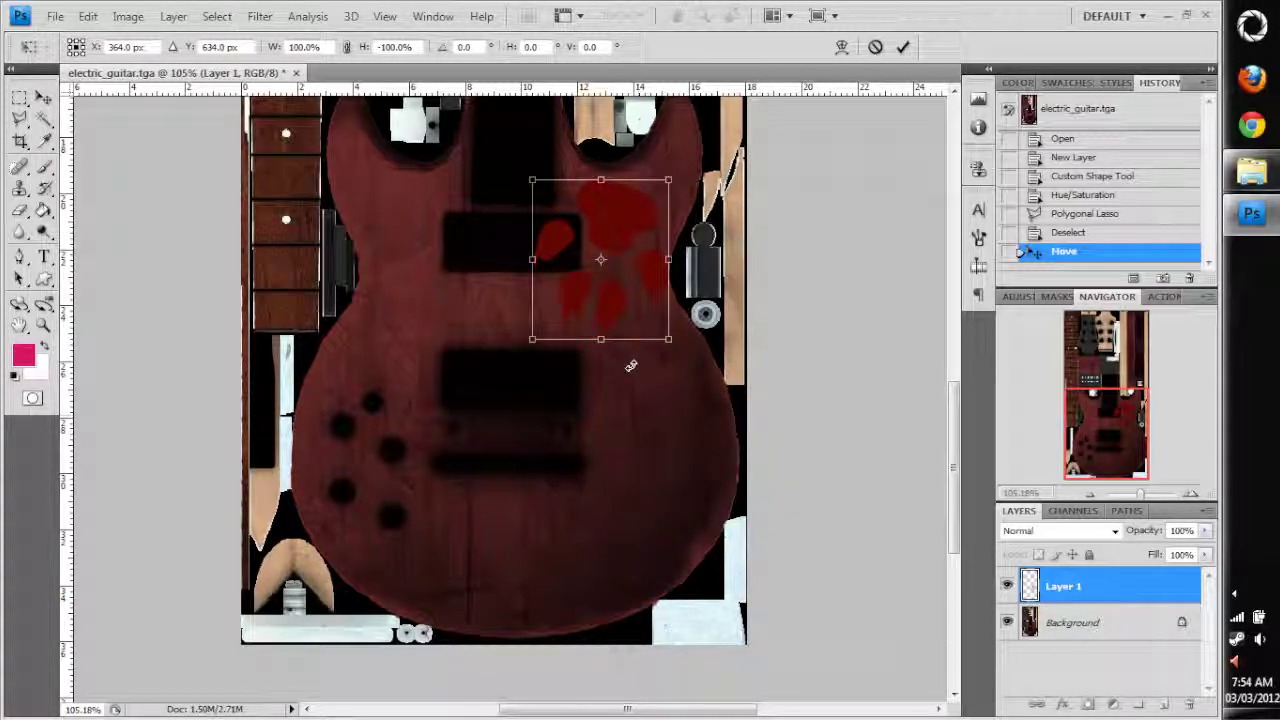
pyautogui.rightClick(585, 248)
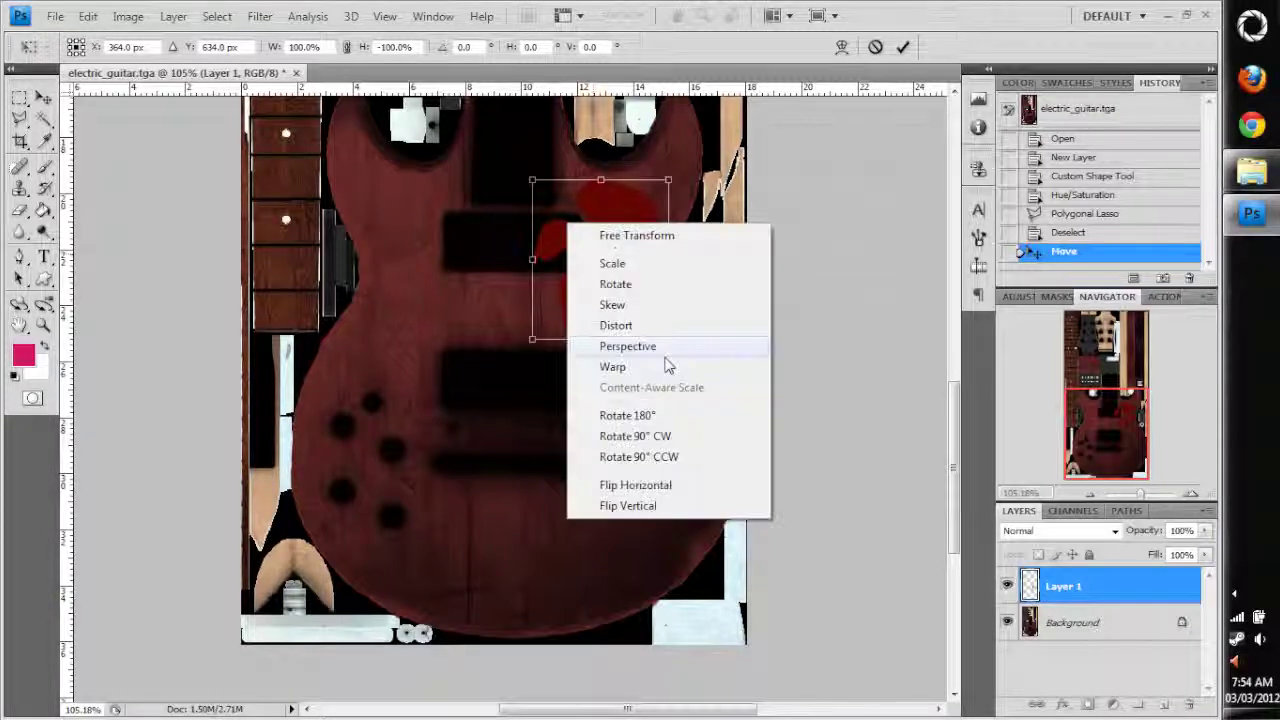
pyautogui.click(651, 486)
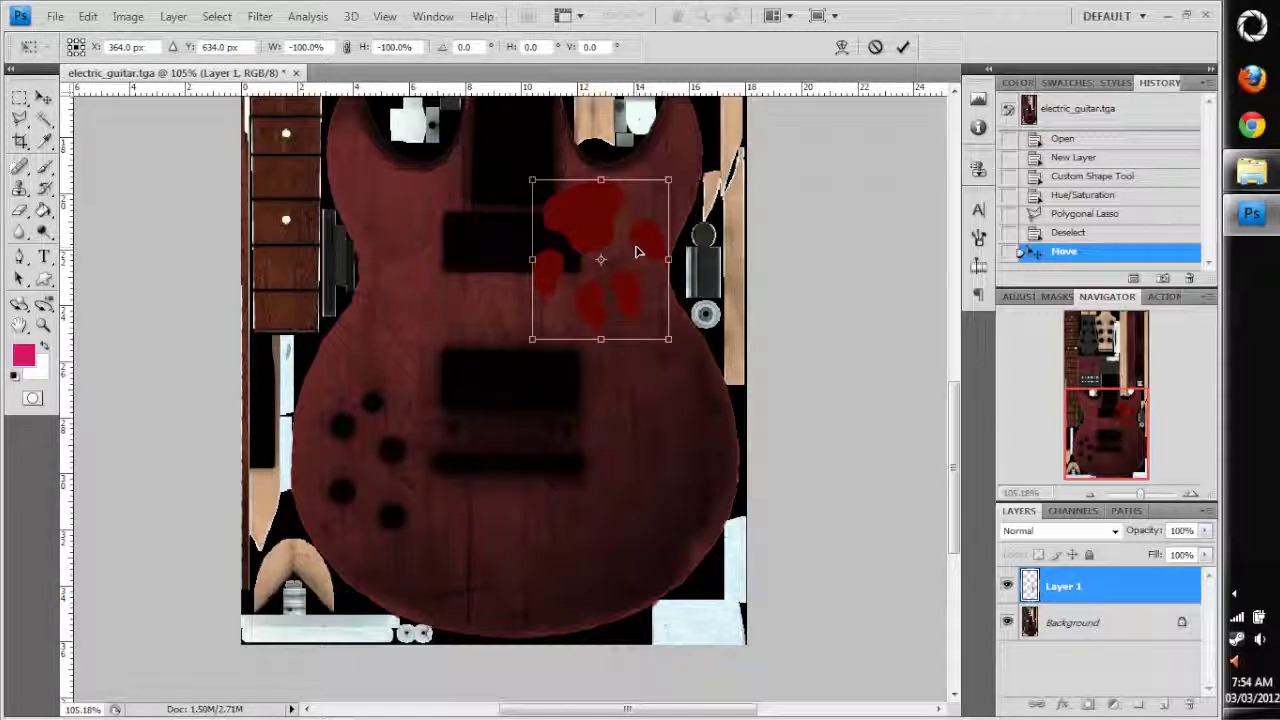
# Step: Rotate the paw print 180° twice and apply the transform
pyautogui.rightClick(592, 209)
pyautogui.click(685, 404)
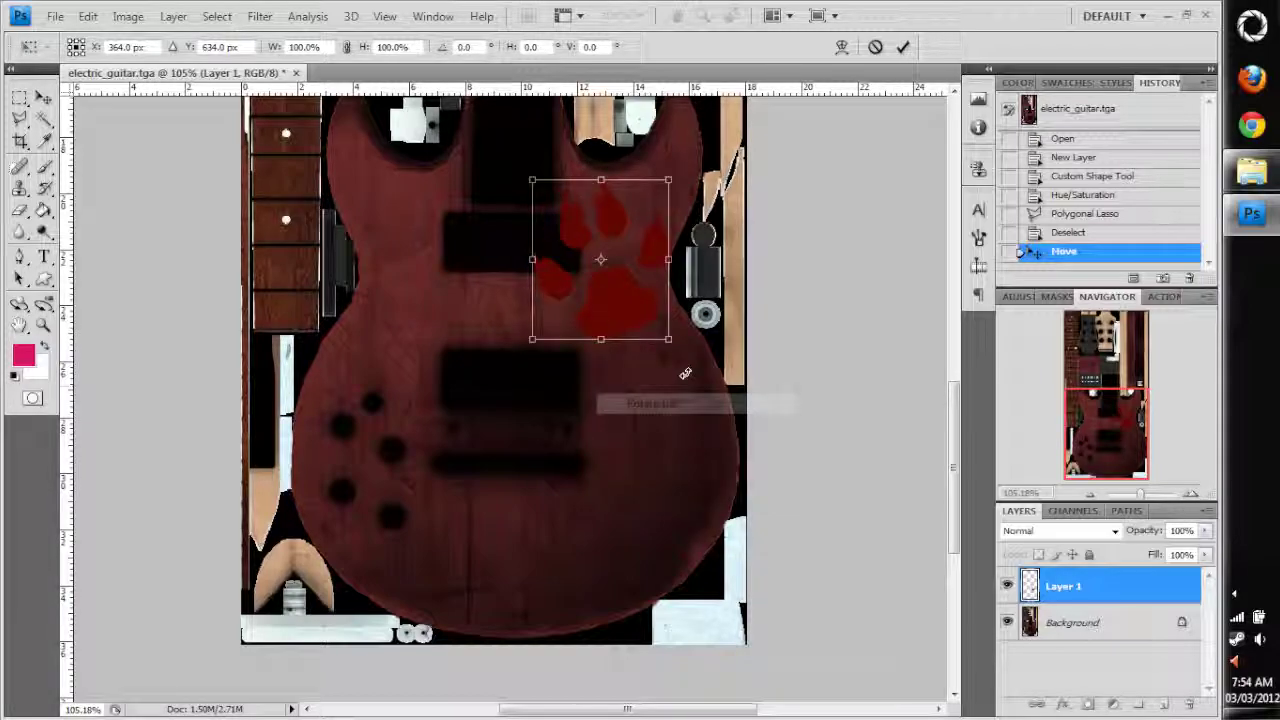
pyautogui.rightClick(597, 263)
pyautogui.click(650, 452)
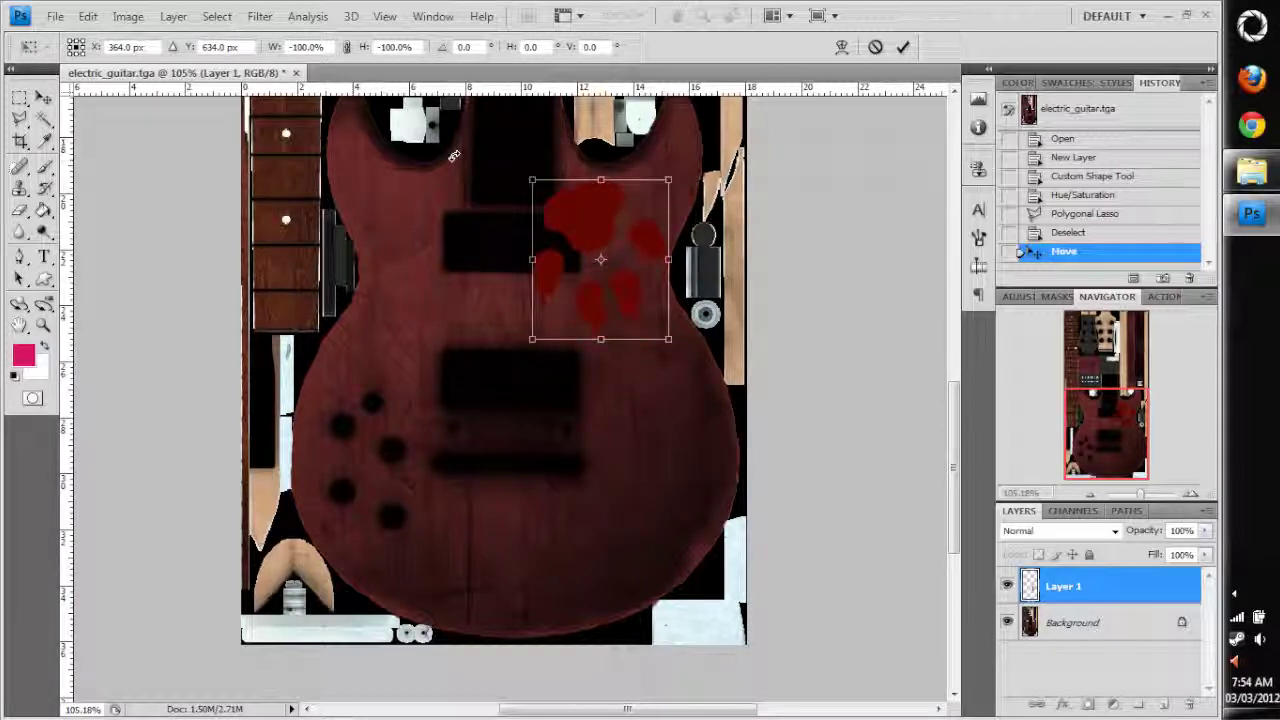
pyautogui.press('Return')
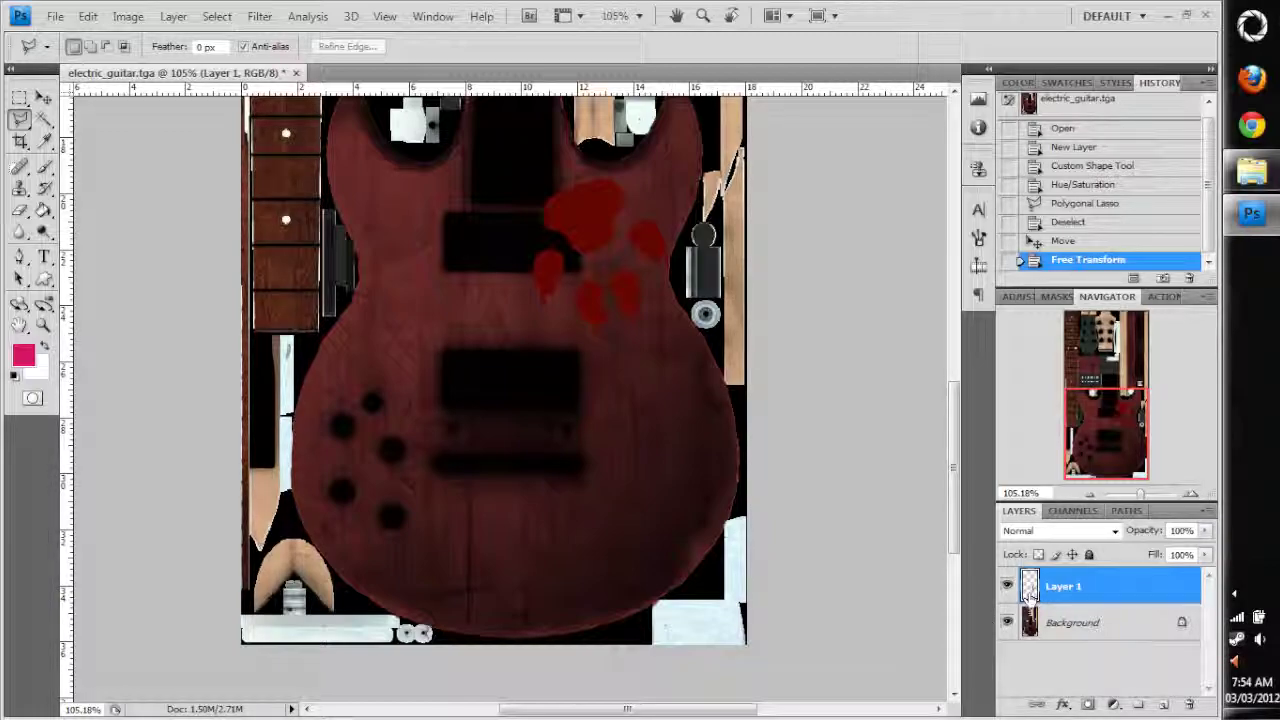
# Step: Copy the entire Background layer of the guitar texture and paste it as a new layer
pyautogui.click(1058, 624)
pyautogui.scroll(3, 452, 491)
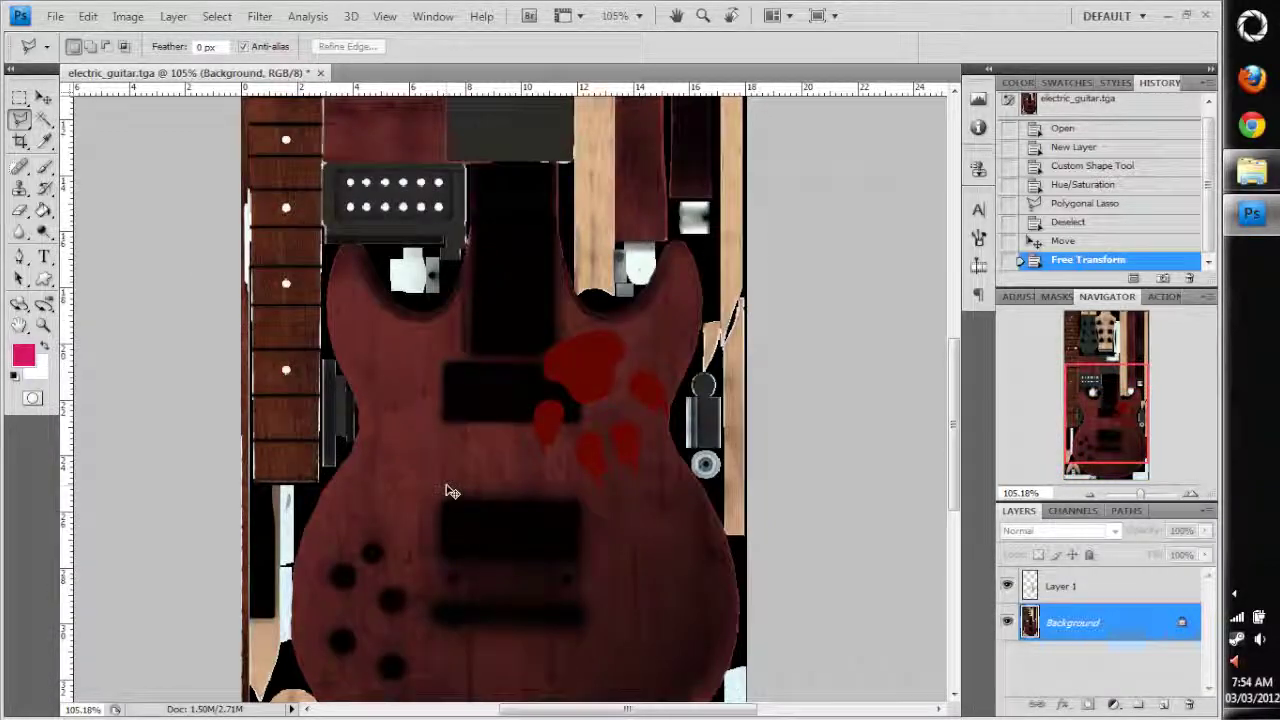
pyautogui.scroll(-1, 447, 440)
pyautogui.scroll(-3, 447, 391)
pyautogui.rightClick(464, 318)
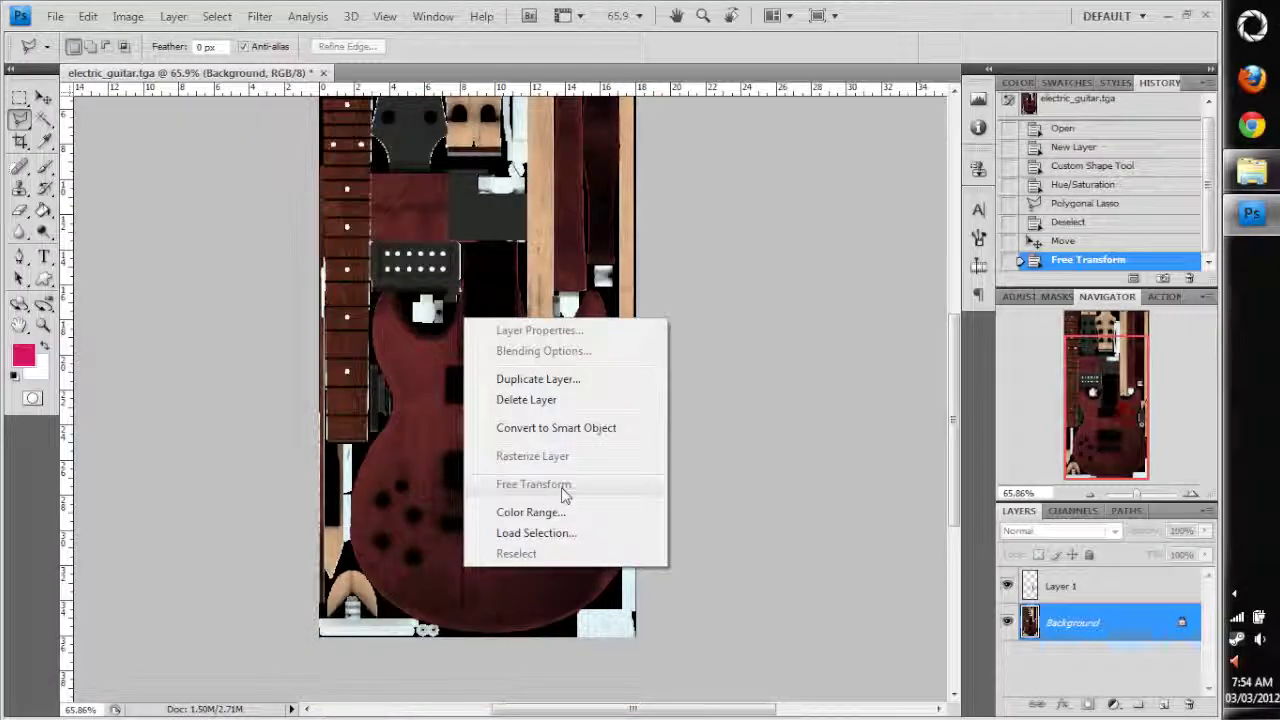
pyautogui.press('Escape')
pyautogui.hotkey('ctrl', 'a')
pyautogui.hotkey('ctrl', 'c')
pyautogui.hotkey('ctrl', 'v')
pyautogui.rightClick(425, 258)
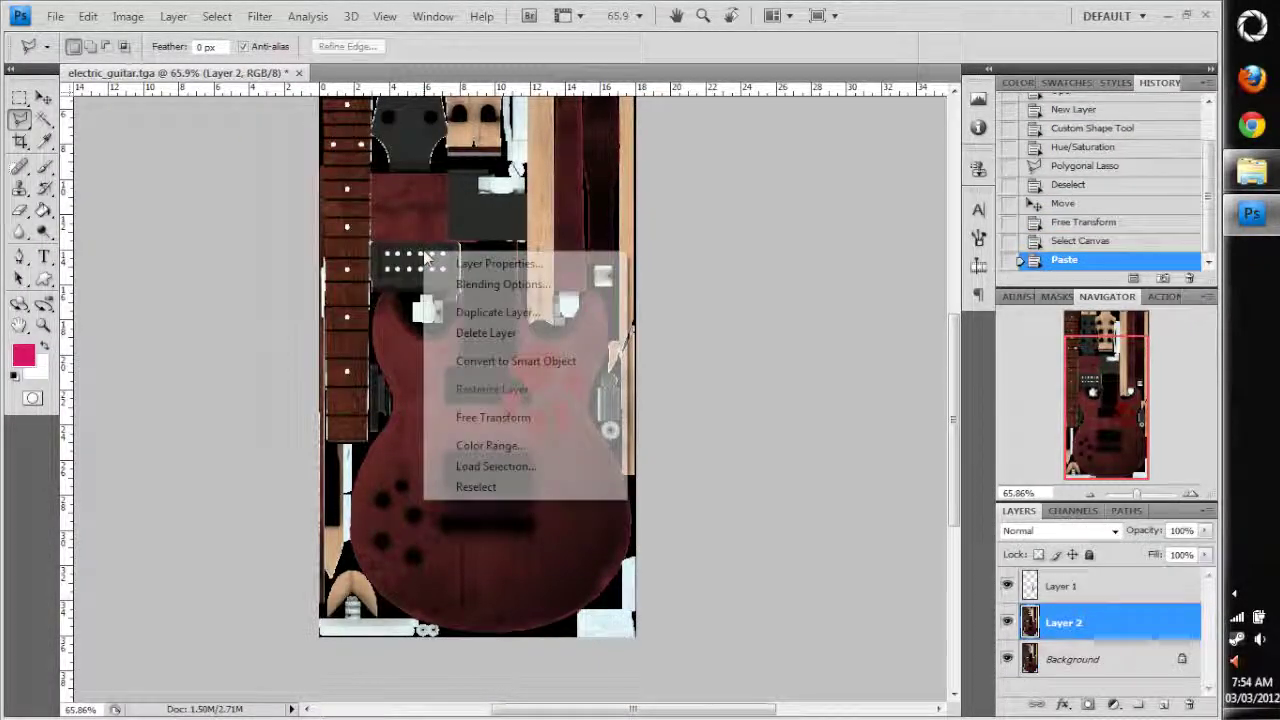
pyautogui.click(545, 418)
pyautogui.rightClick(442, 245)
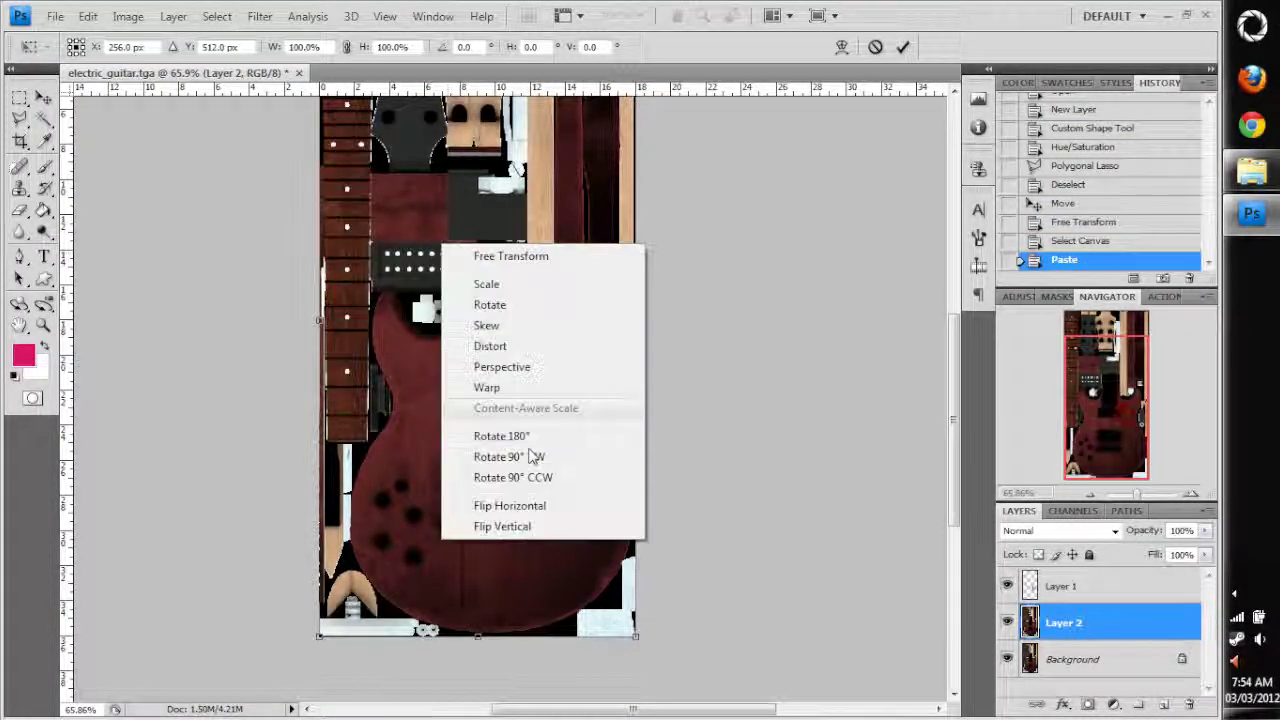
pyautogui.click(543, 506)
pyautogui.rightClick(498, 342)
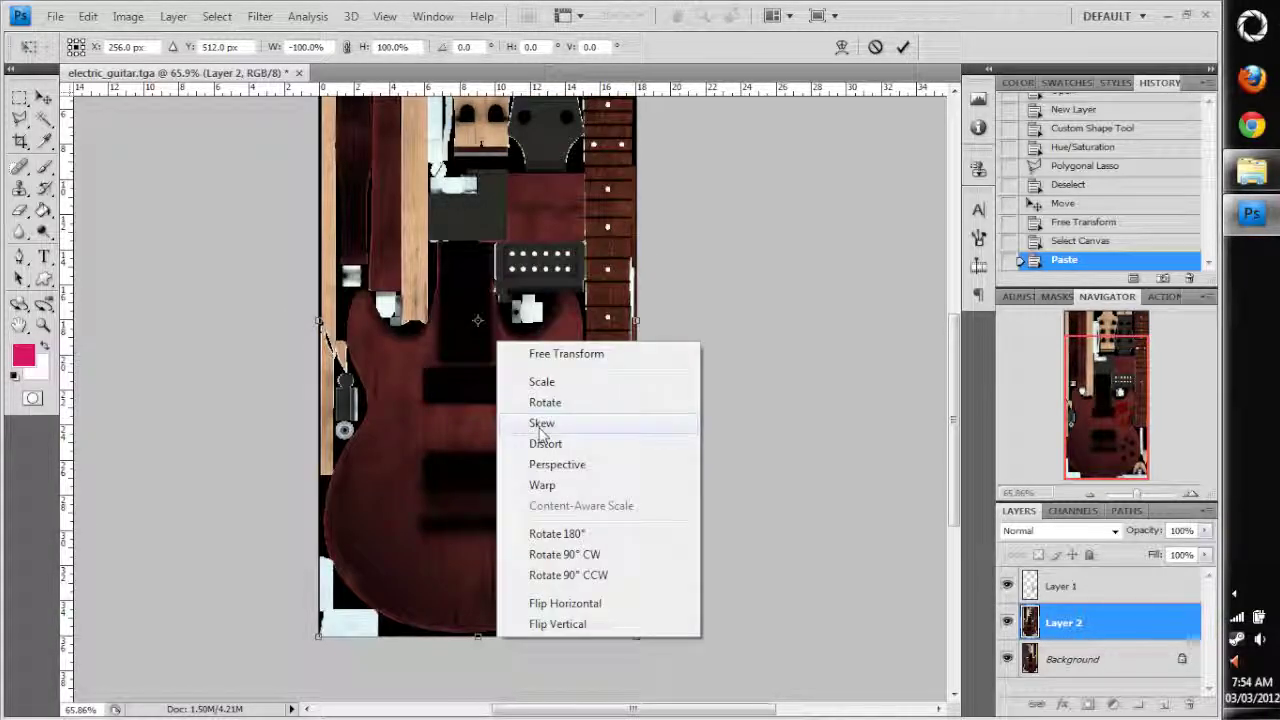
pyautogui.click(565, 603)
pyautogui.rightClick(498, 342)
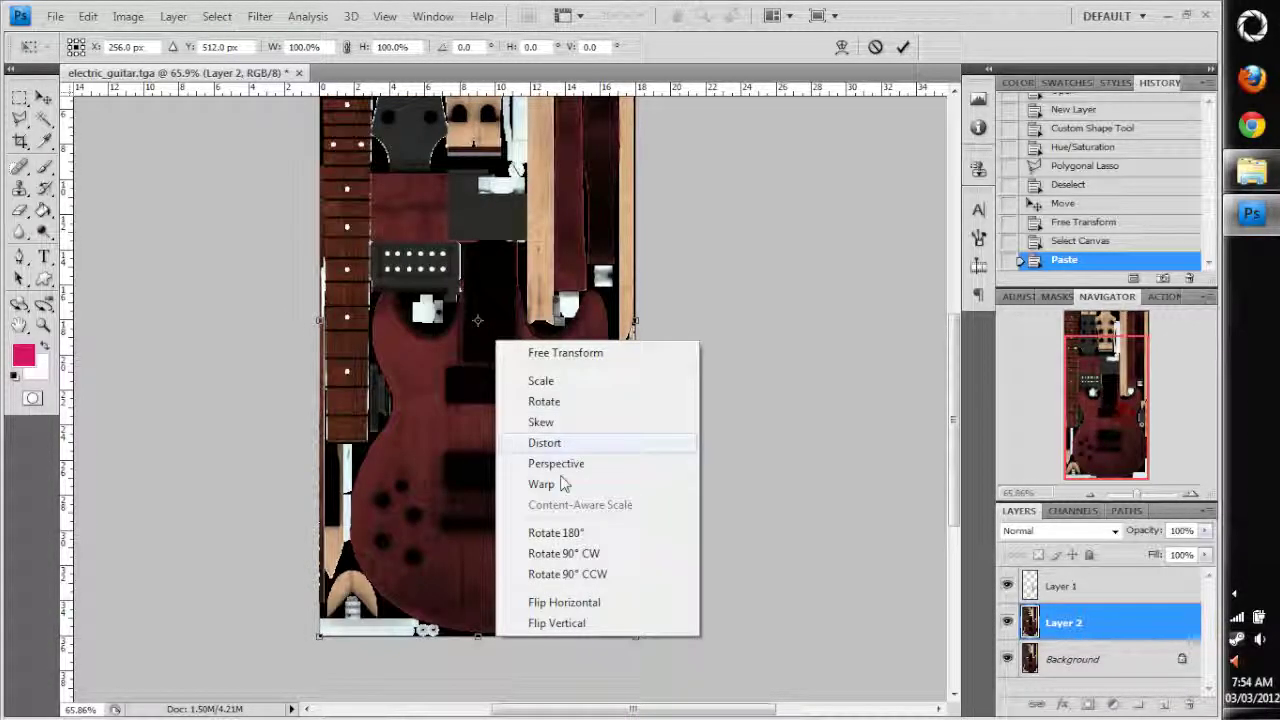
pyautogui.click(558, 534)
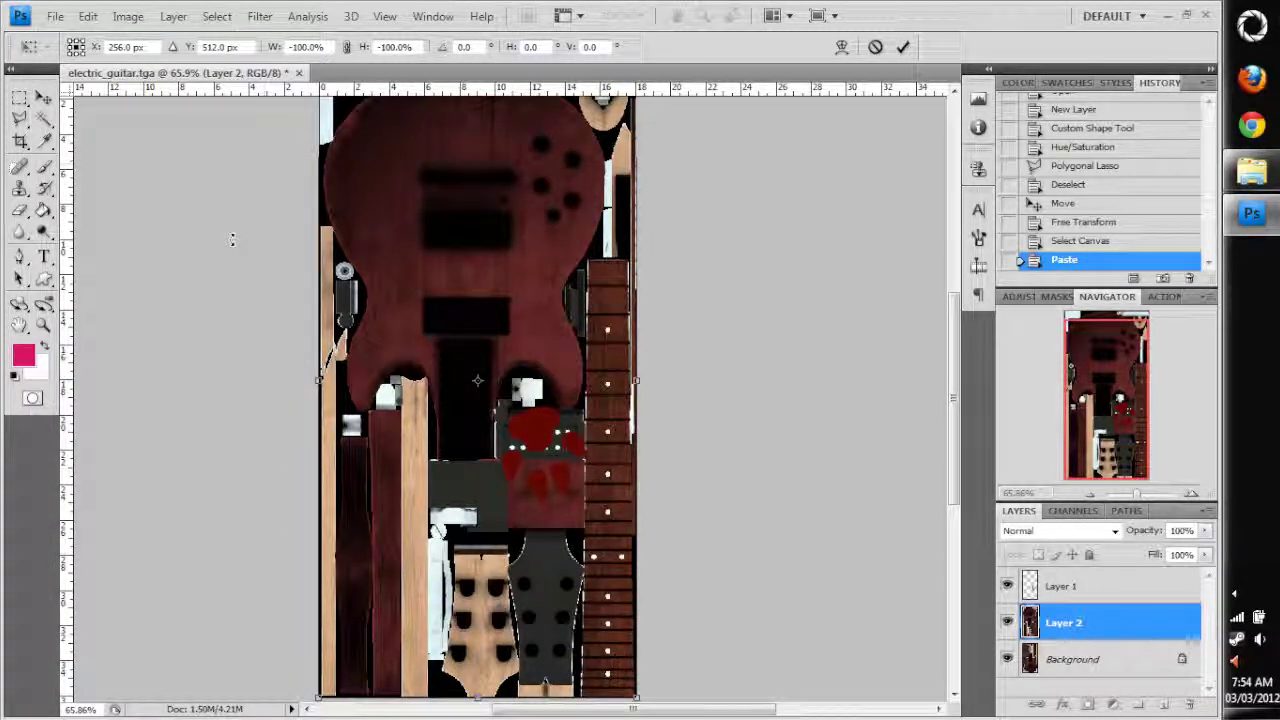
pyautogui.hotkey('ctrl', 'z')
pyautogui.hotkey('ctrl', 'z')
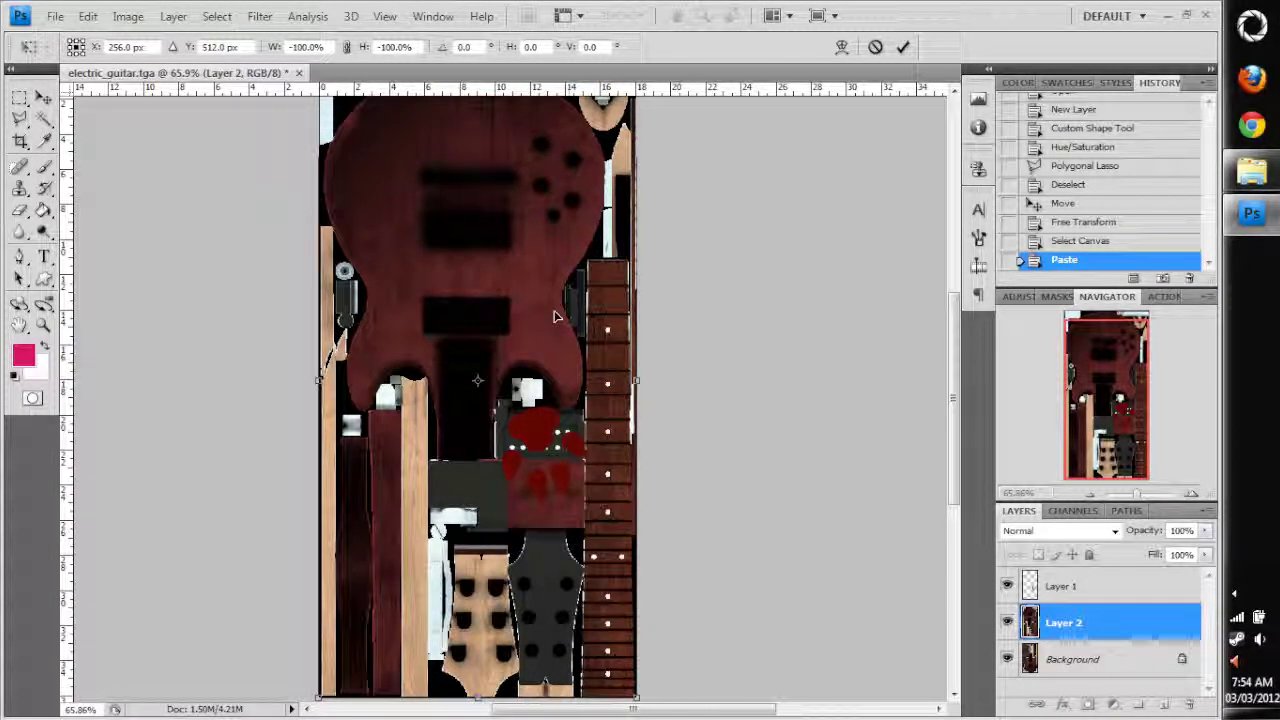
pyautogui.rightClick(423, 246)
pyautogui.click(871, 60)
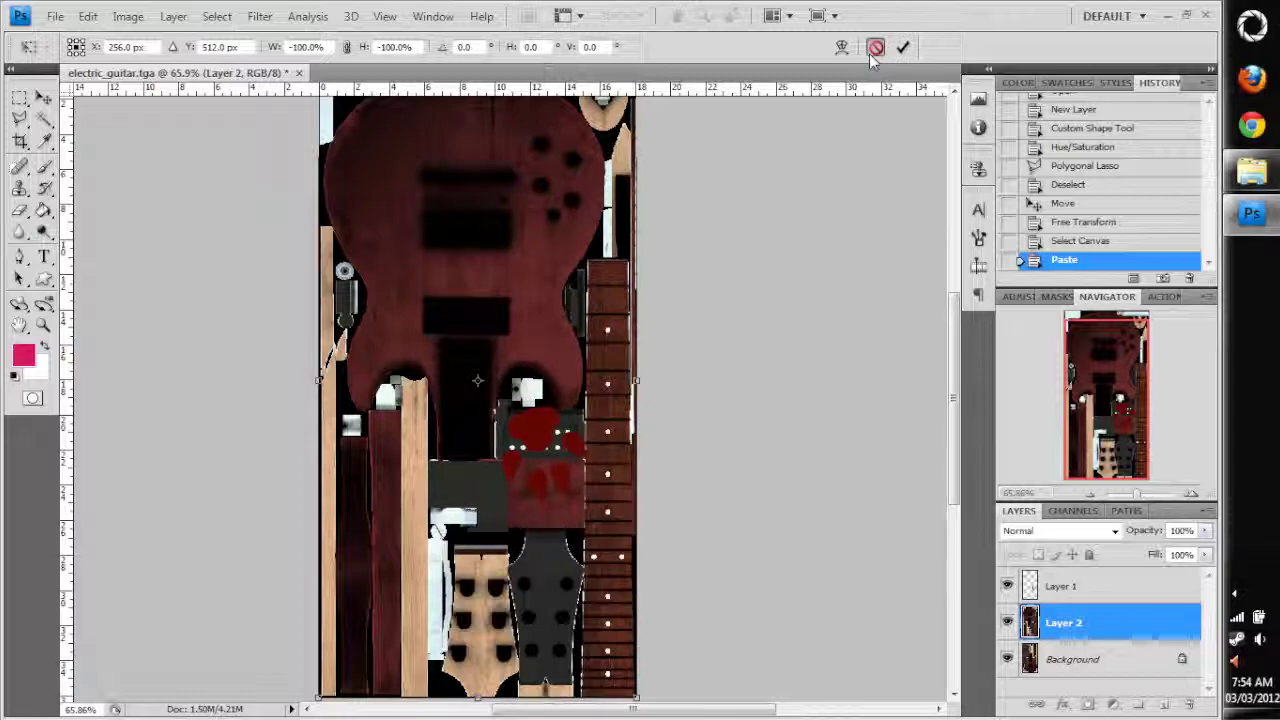
pyautogui.click(873, 52)
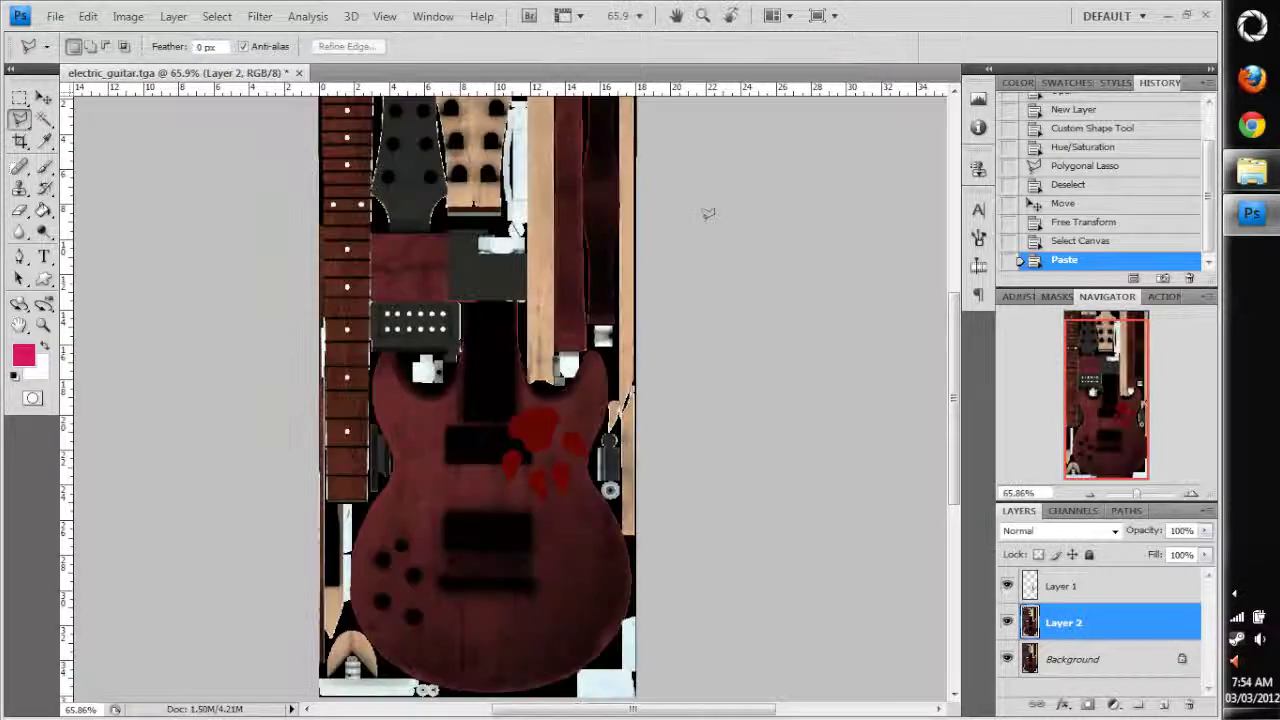
pyautogui.click(1190, 705)
# Step: Paste the copied guitar texture as a new layer and load the paw print's outline as a selection
pyautogui.scroll(3, 313, 250)
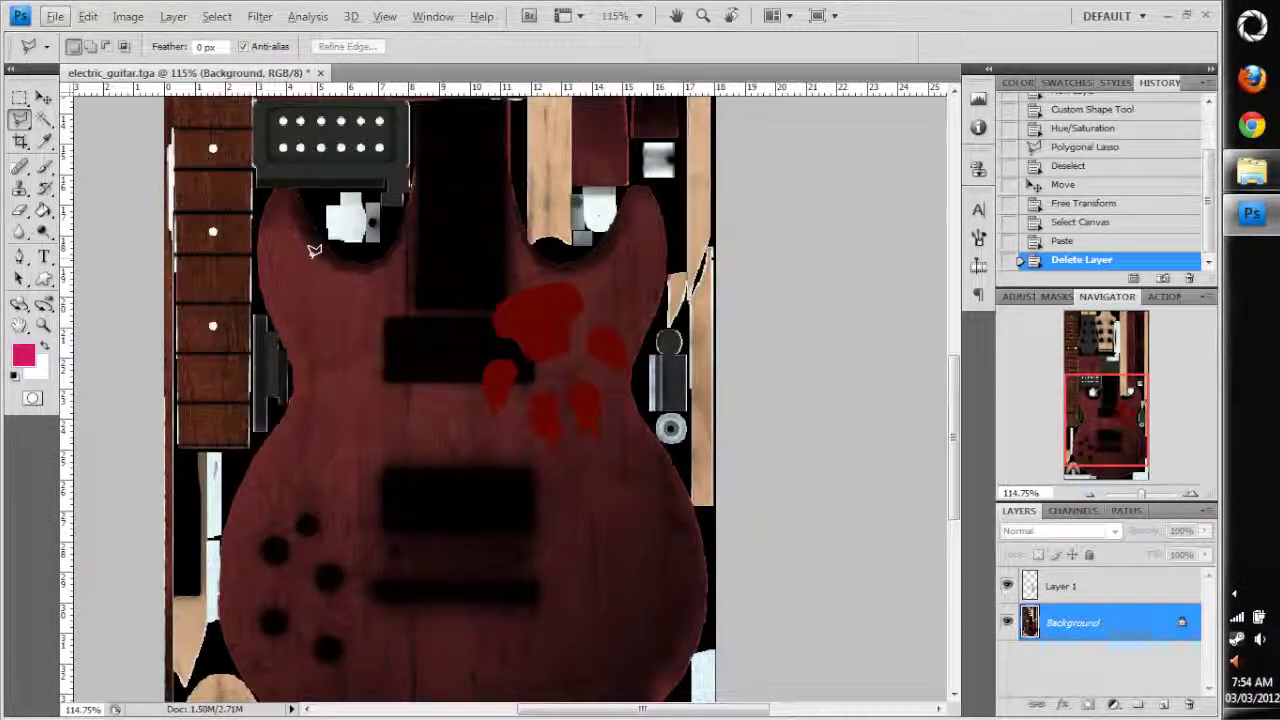
pyautogui.scroll(-2, 251, 646)
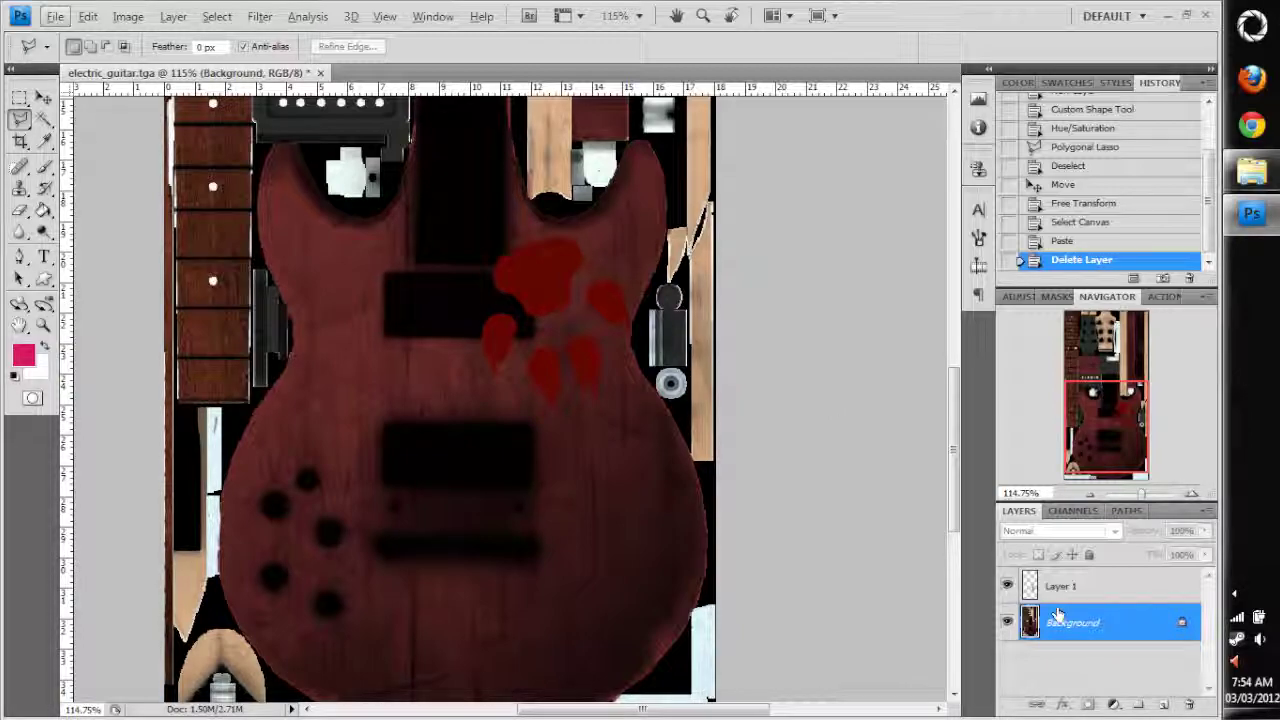
pyautogui.hotkey('ctrl', 'v')
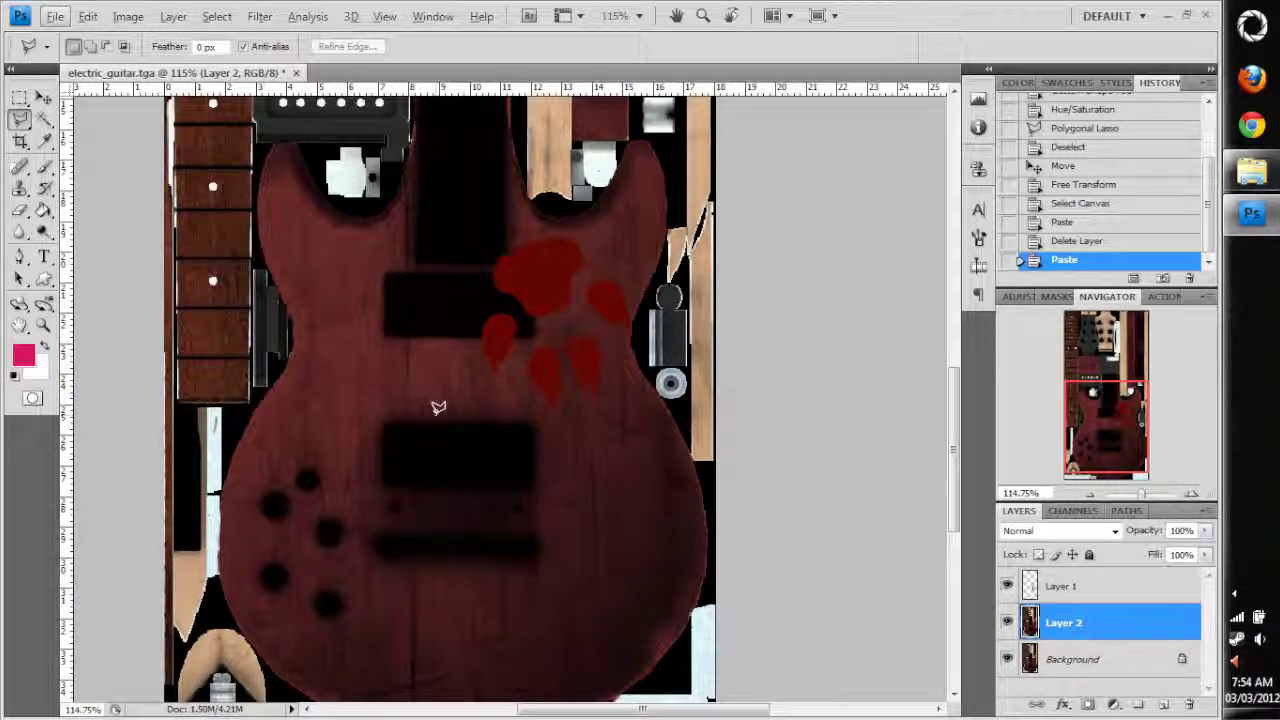
pyautogui.keyDown('ctrl'); pyautogui.click(1030, 587); pyautogui.keyUp('ctrl')
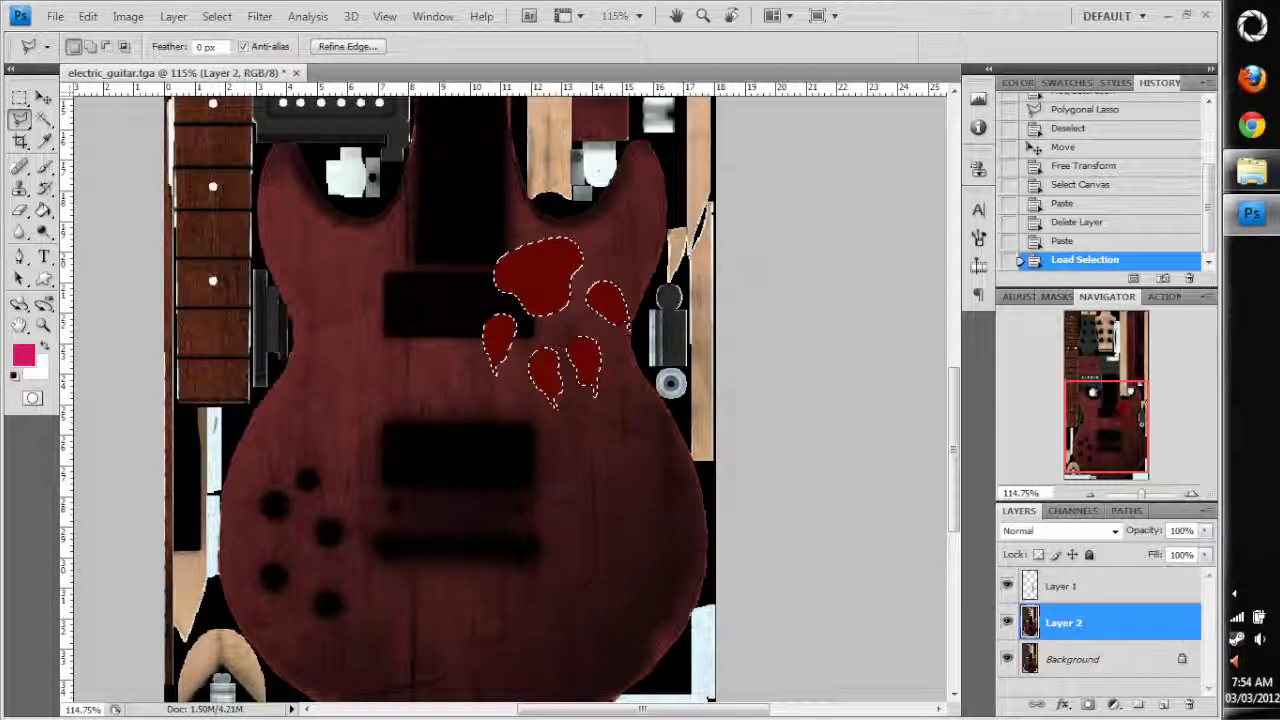
pyautogui.keyDown('ctrl'); pyautogui.click(1030, 590); pyautogui.keyUp('ctrl')
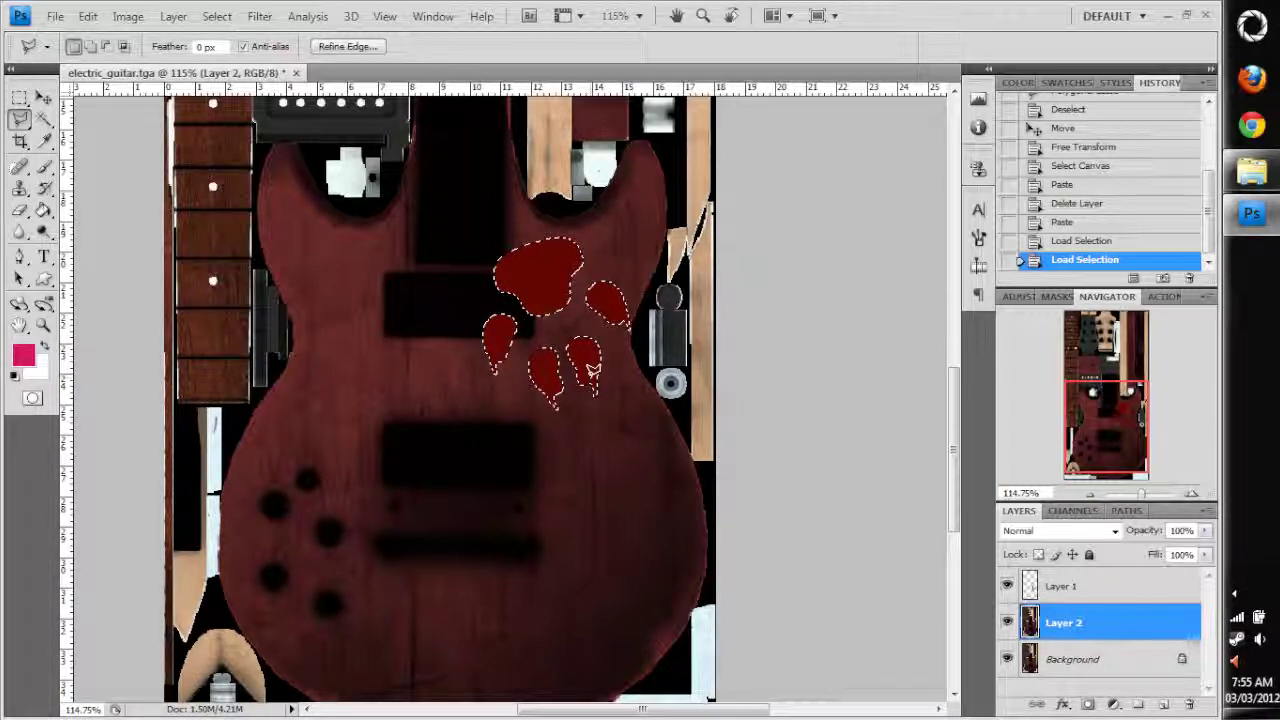
# Step: Hide the red paw print, copy the selected paw-shaped area of Layer 2 into a new layer, and check it in isolation
pyautogui.click(1007, 586)
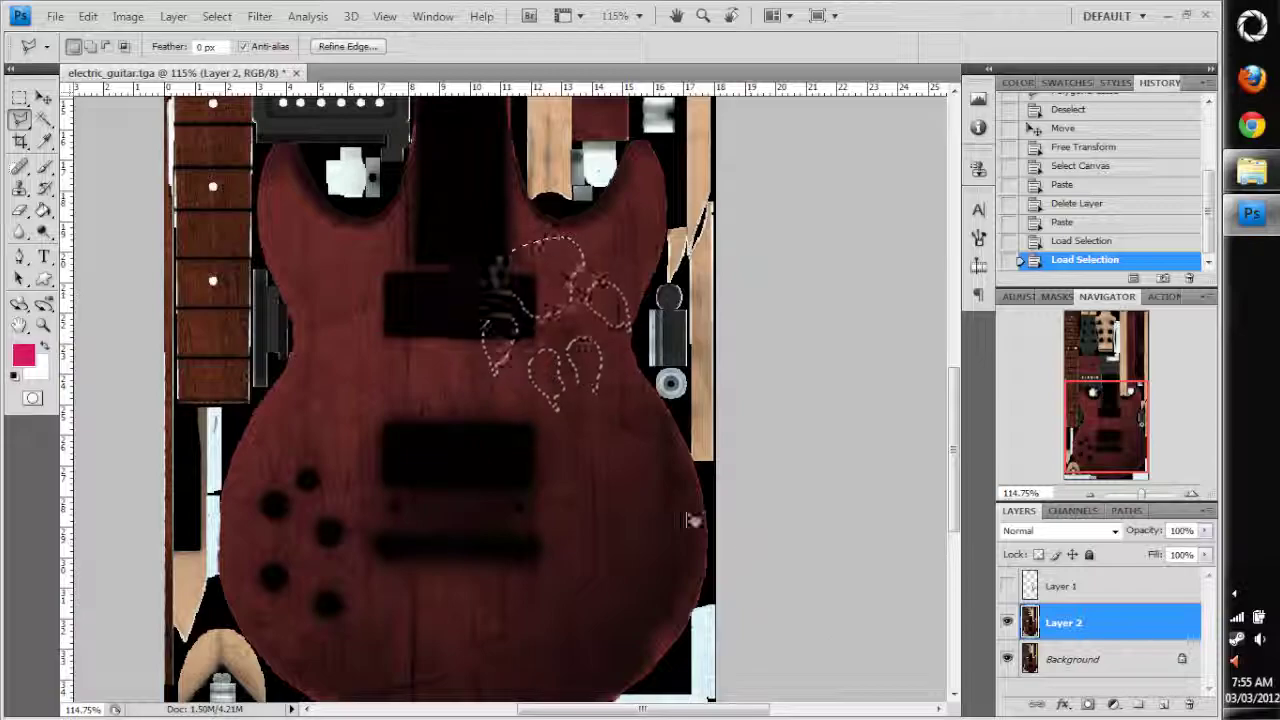
pyautogui.hotkey('ctrl', 'v')
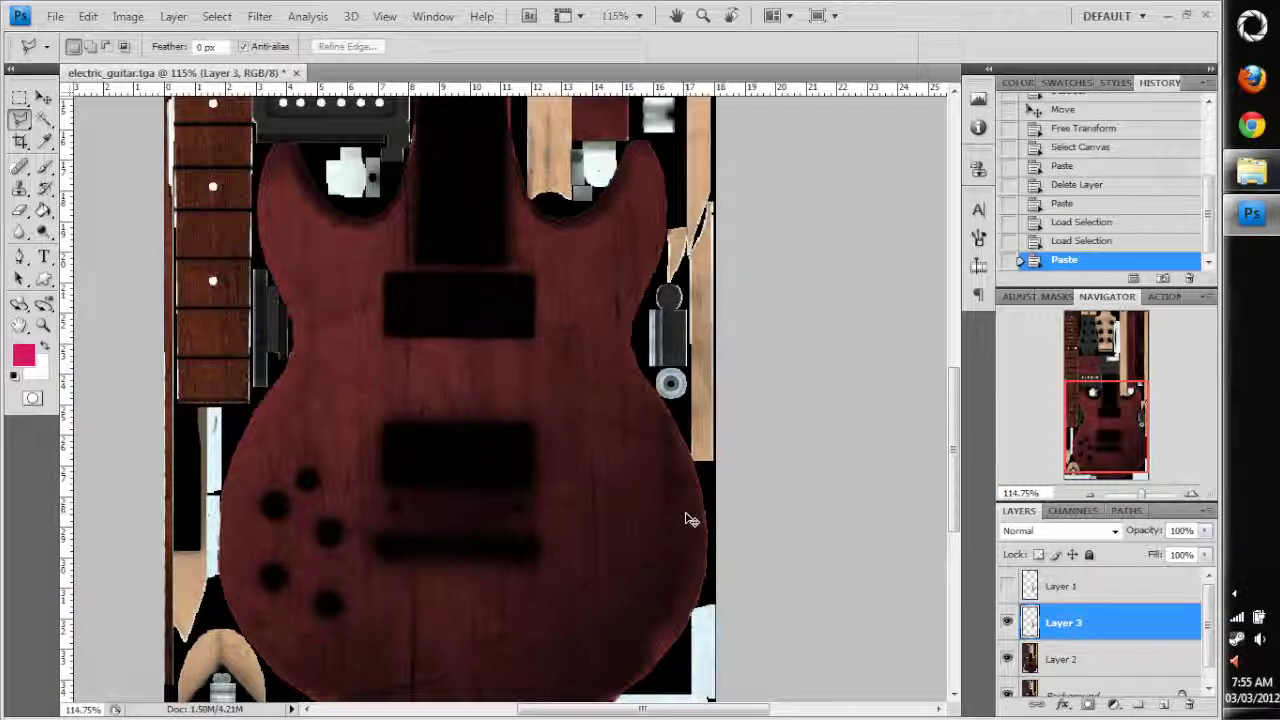
pyautogui.click(1006, 662)
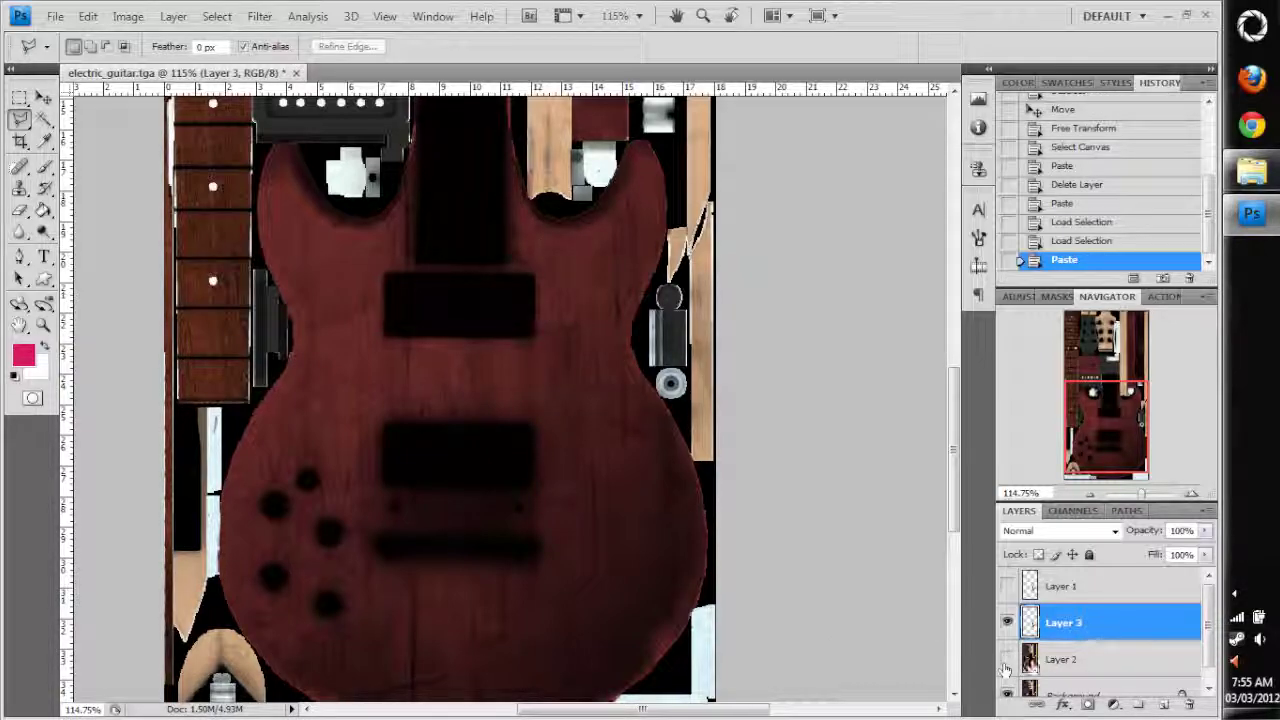
pyautogui.click(1007, 692)
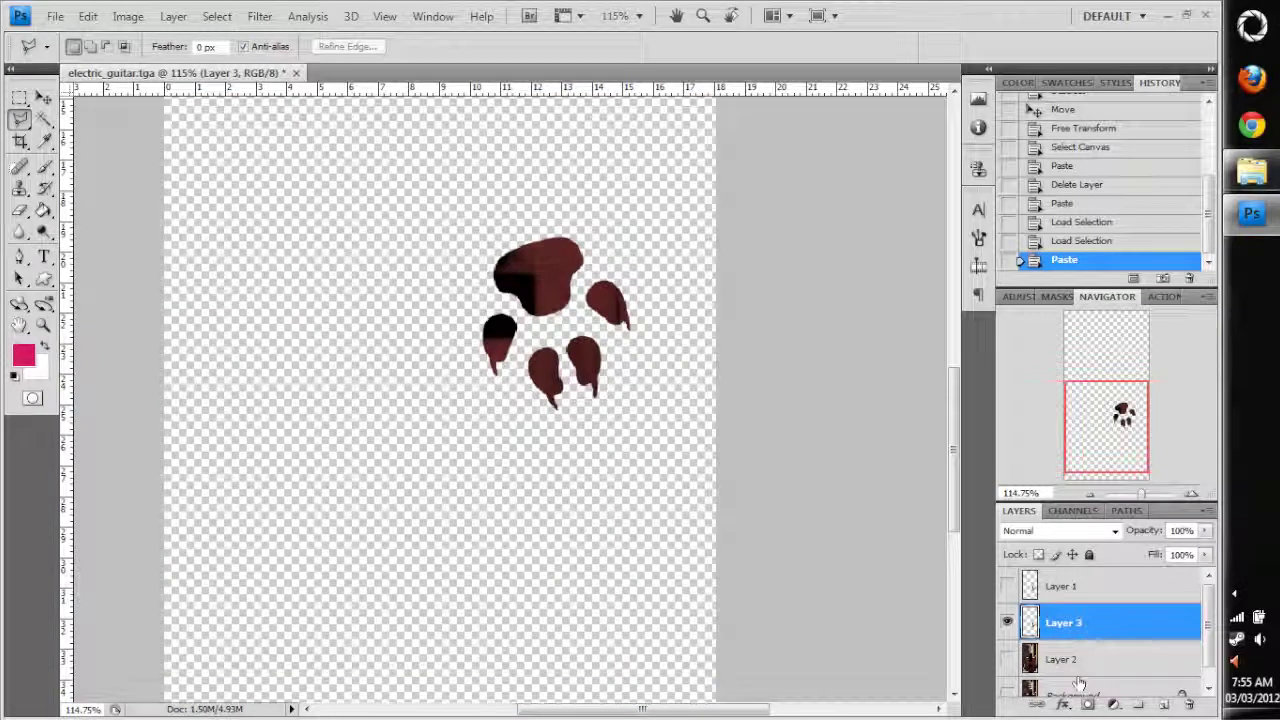
pyautogui.click(1007, 659)
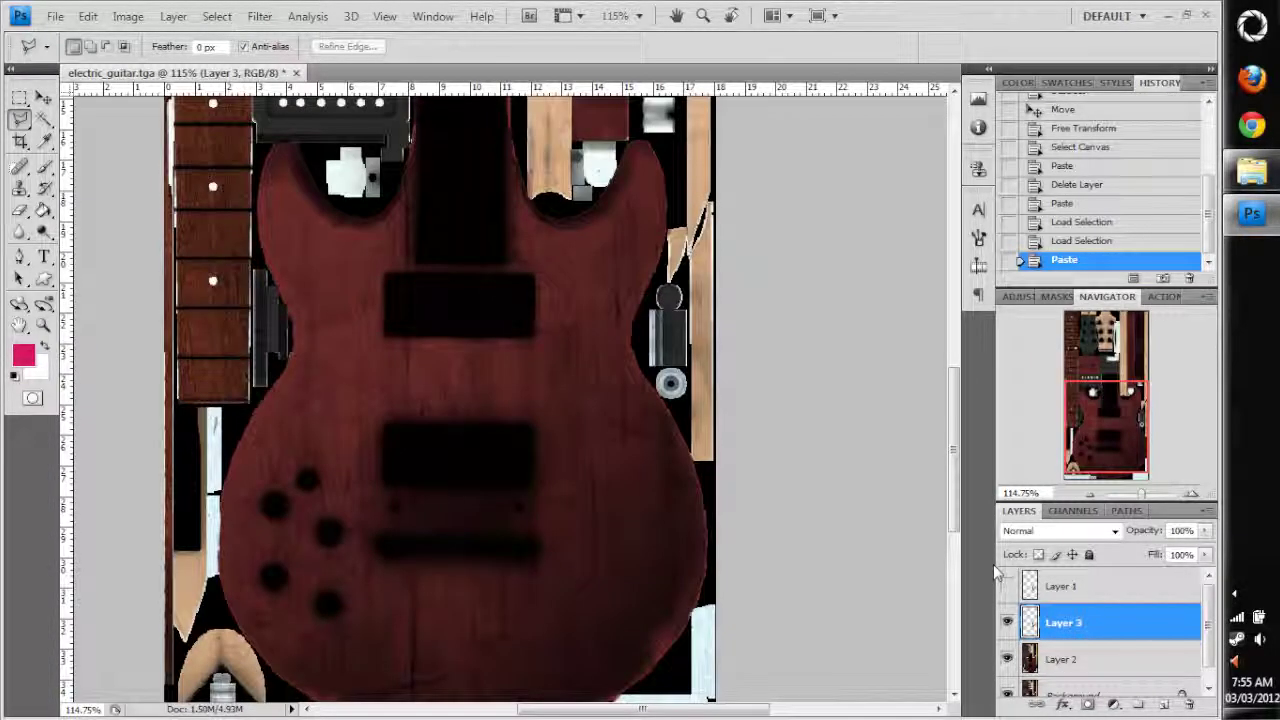
pyautogui.click(1007, 587)
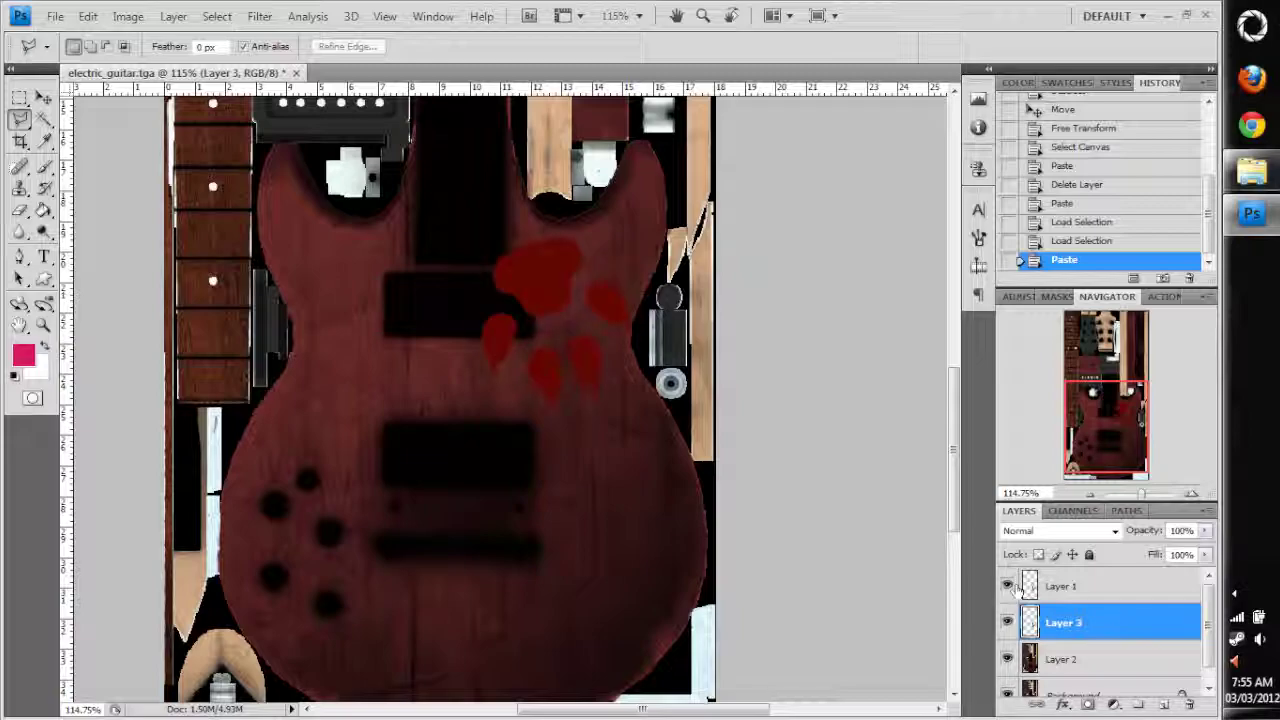
pyautogui.click(1012, 588)
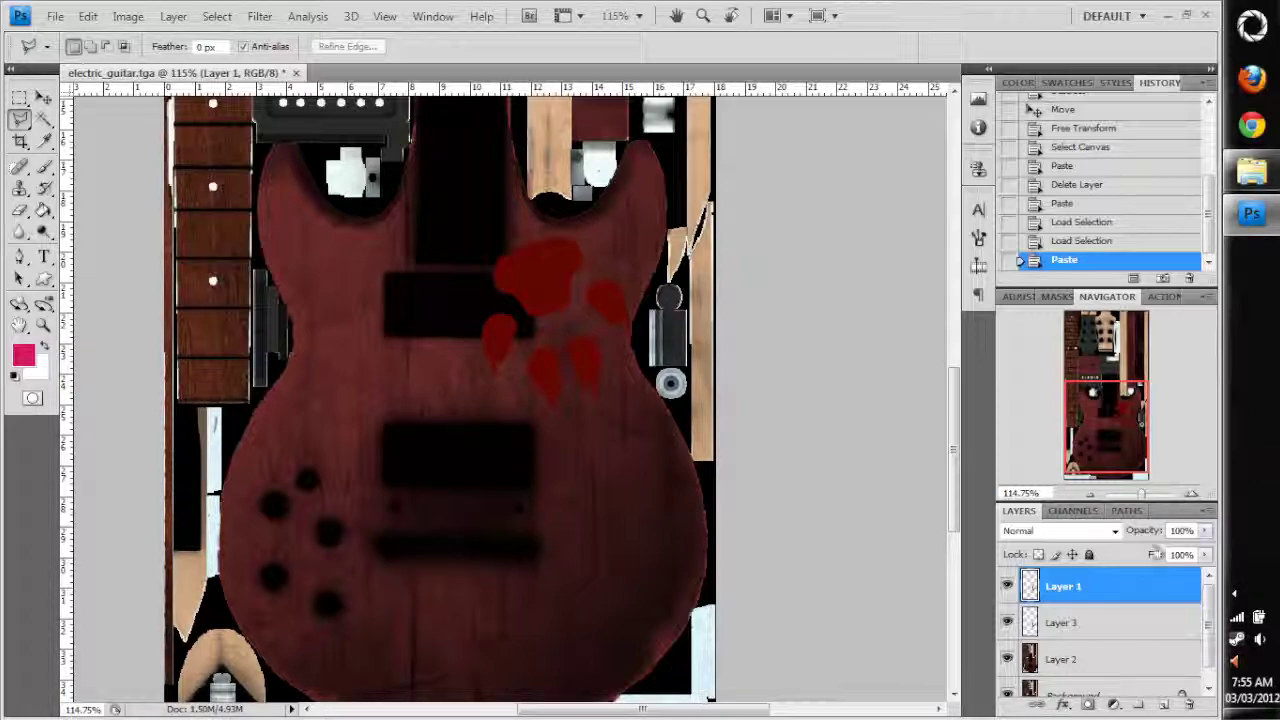
pyautogui.click(1252, 24)
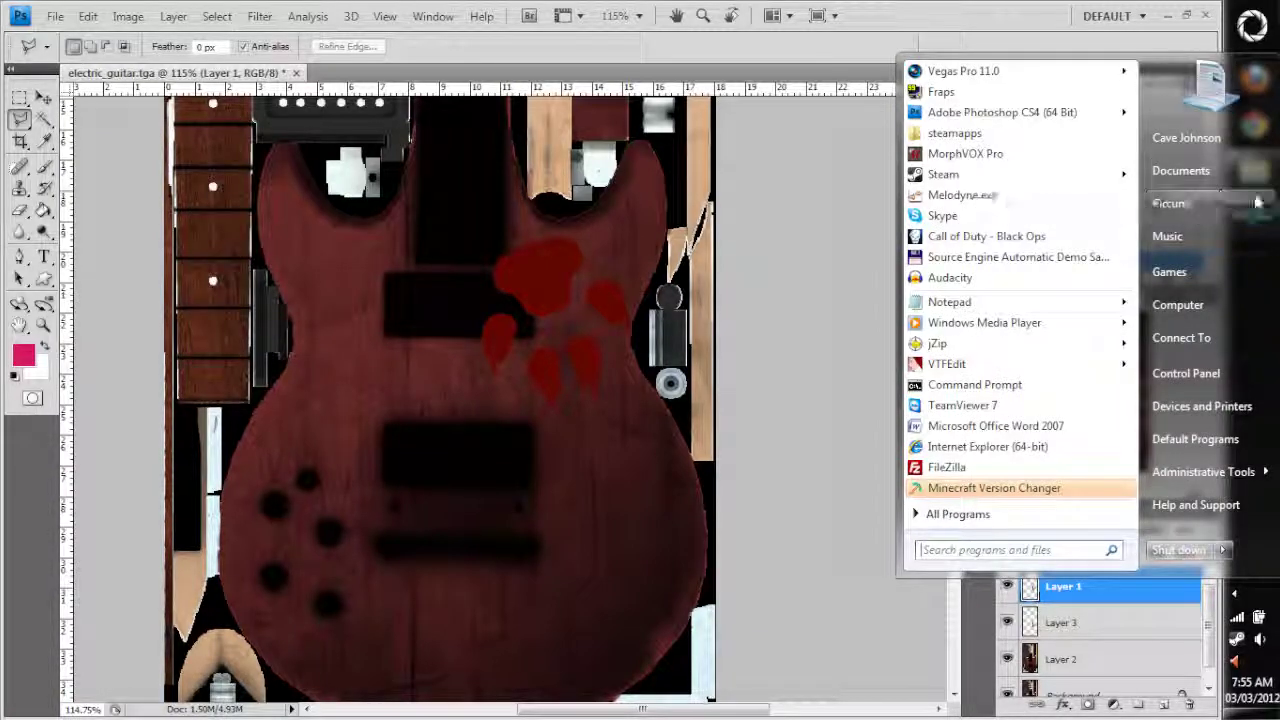
pyautogui.click(1255, 12)
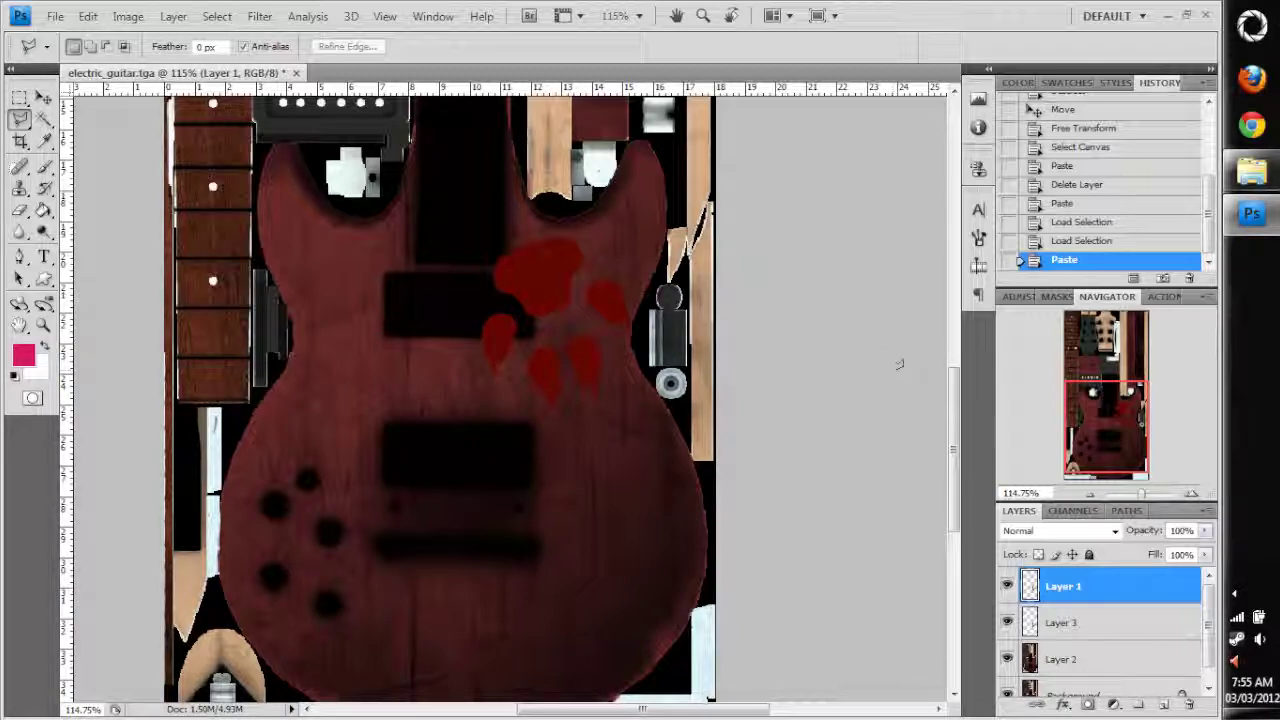
# Step: Delete the red paw print layer (Layer 1) and the duplicate guitar layer (Layer 2)
pyautogui.click(1007, 586)
pyautogui.click(1190, 705)
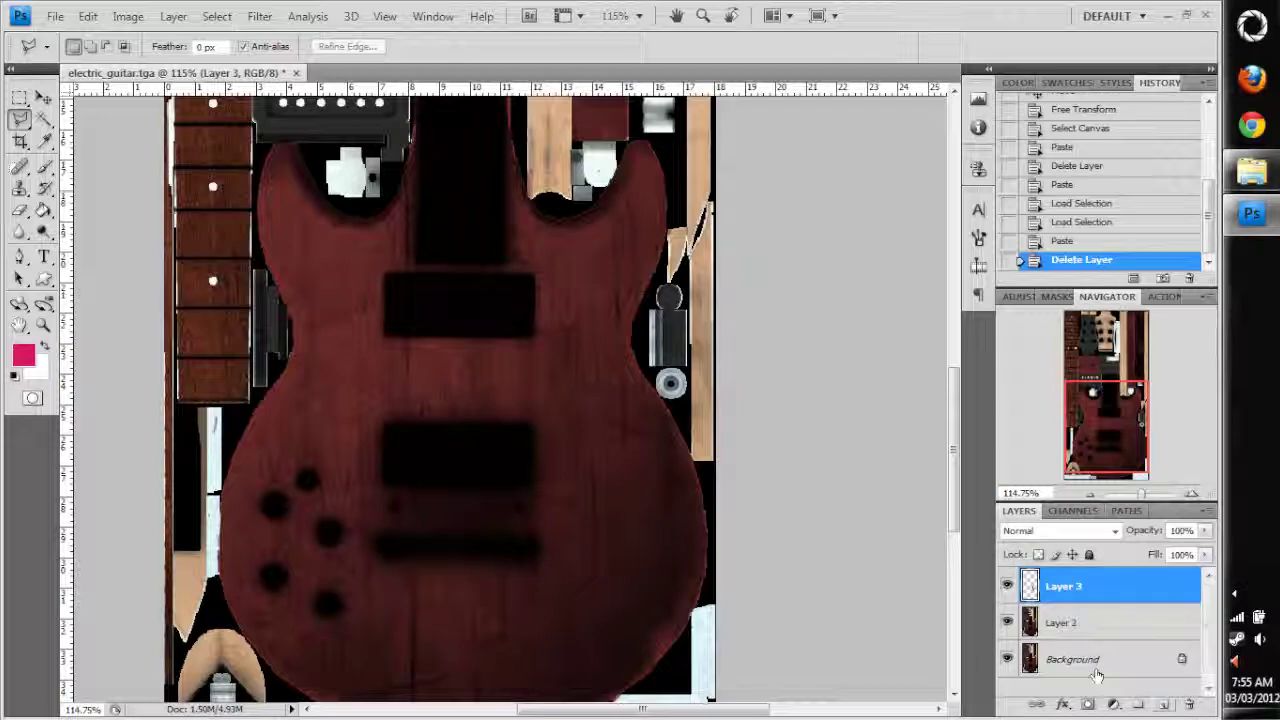
pyautogui.click(1007, 622)
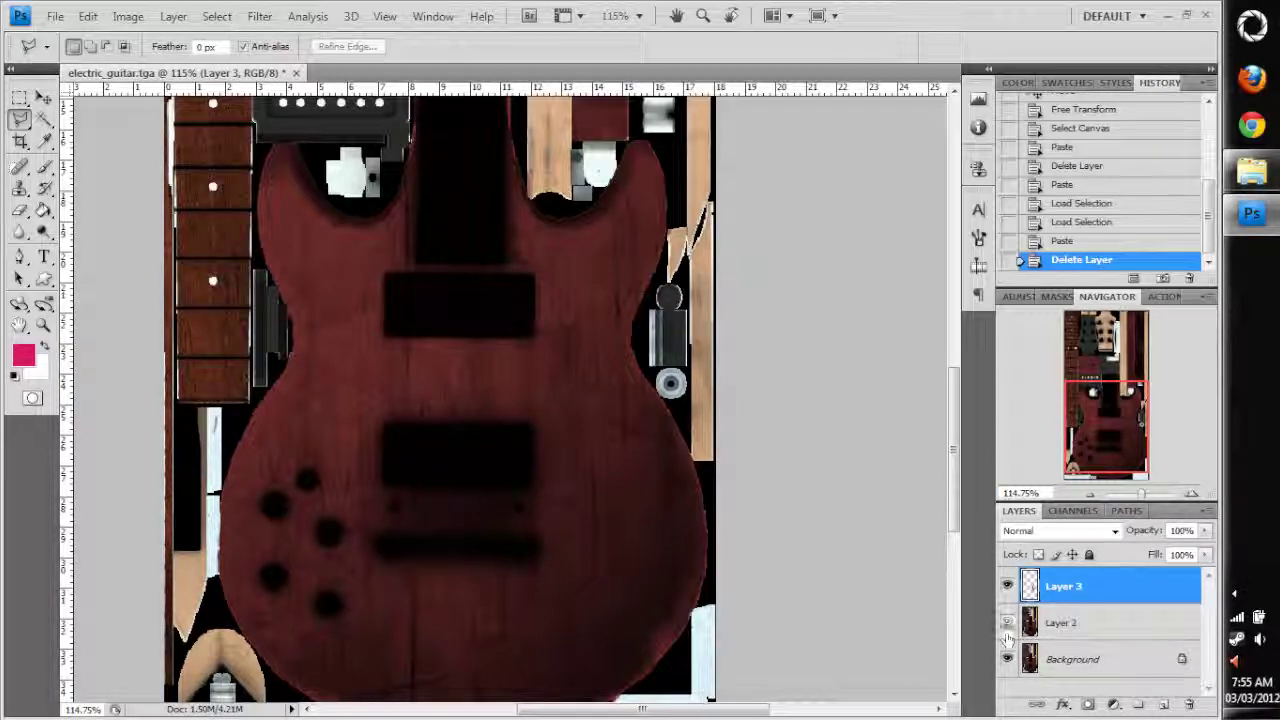
pyautogui.click(1016, 626)
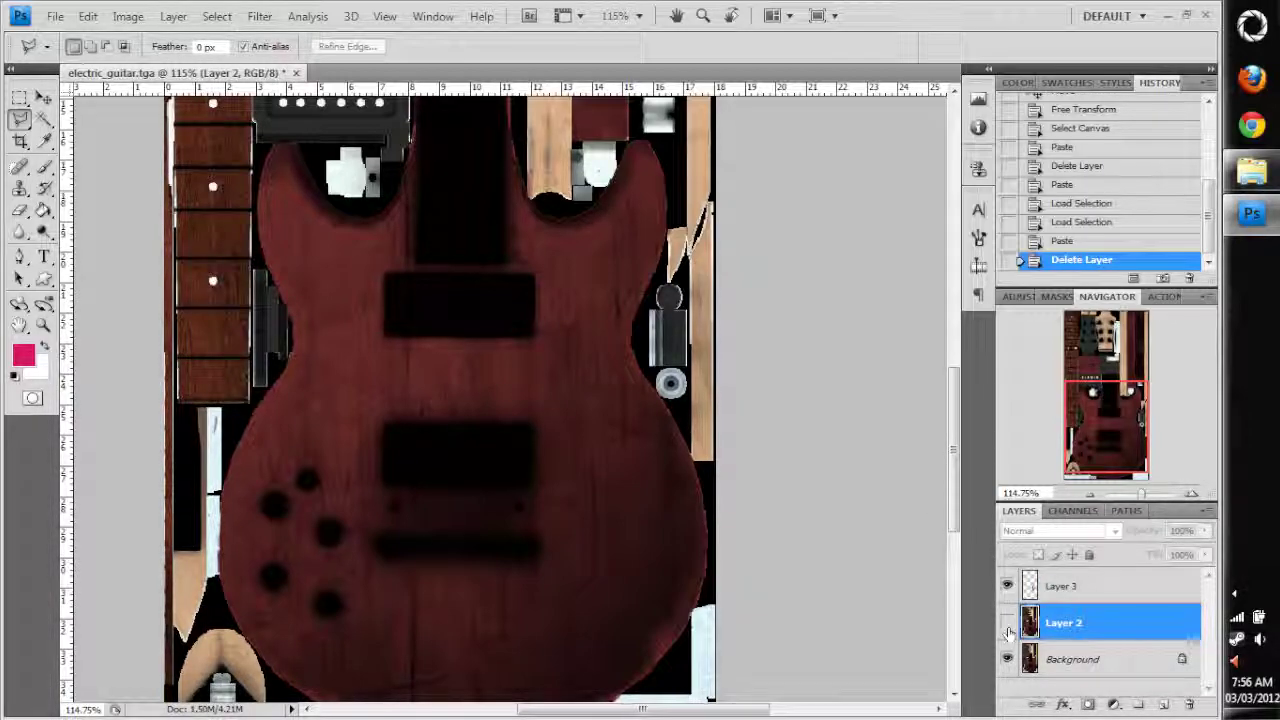
pyautogui.click(1189, 706)
# Step: Paste a full copy of the Background guitar texture as a new layer and delete the original Background layer
pyautogui.hotkey('ctrl', '-')
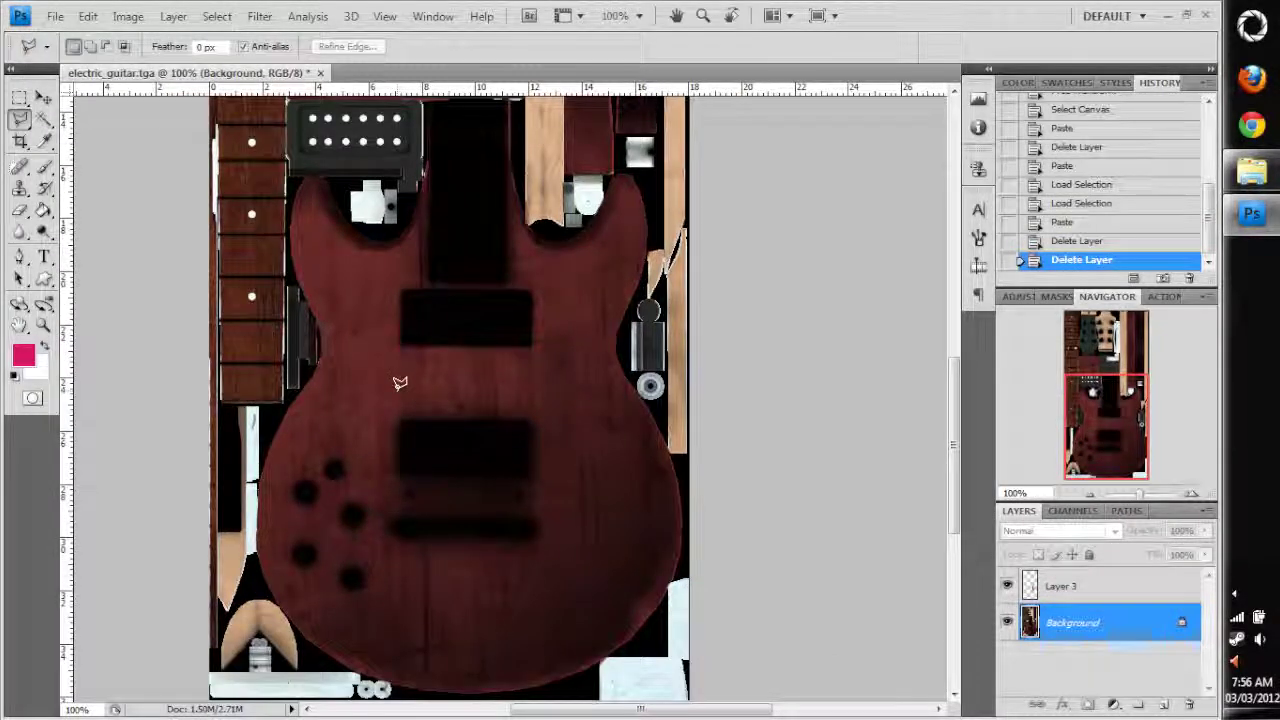
pyautogui.scroll(5, 400, 383)
pyautogui.scroll(-3, 398, 190)
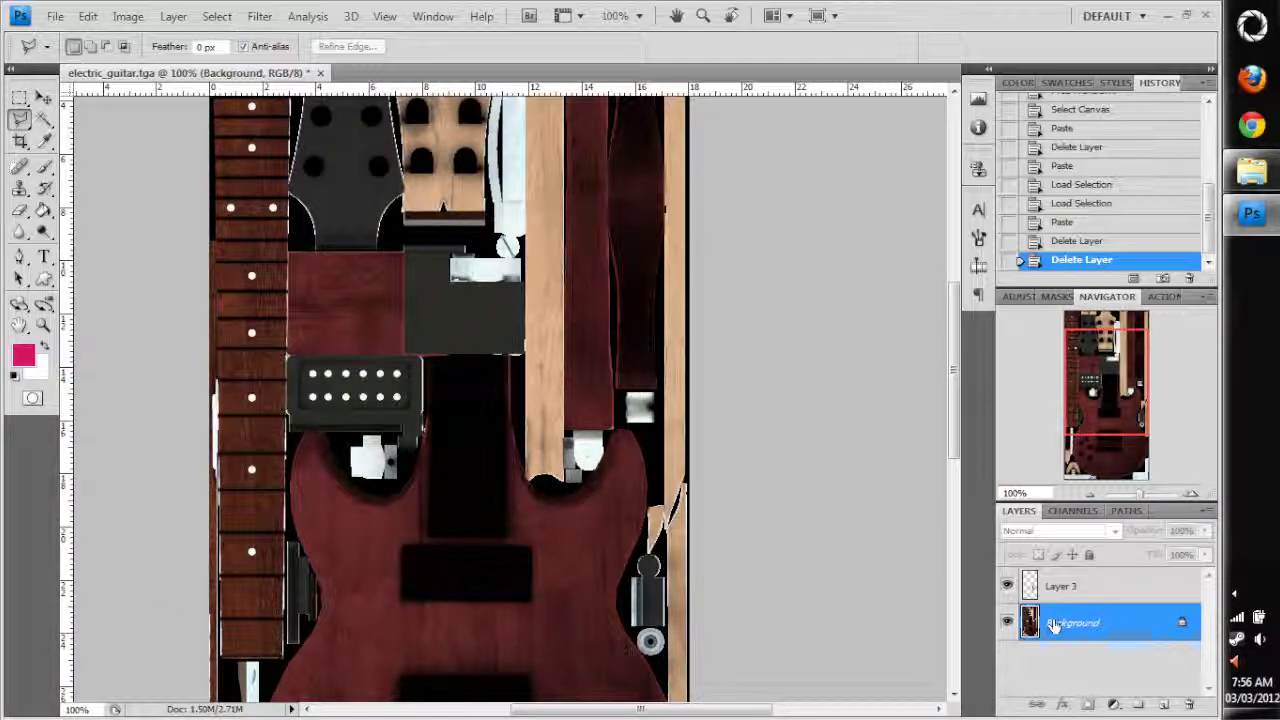
pyautogui.hotkey('ctrl', 'a')
pyautogui.hotkey('ctrl', 'v')
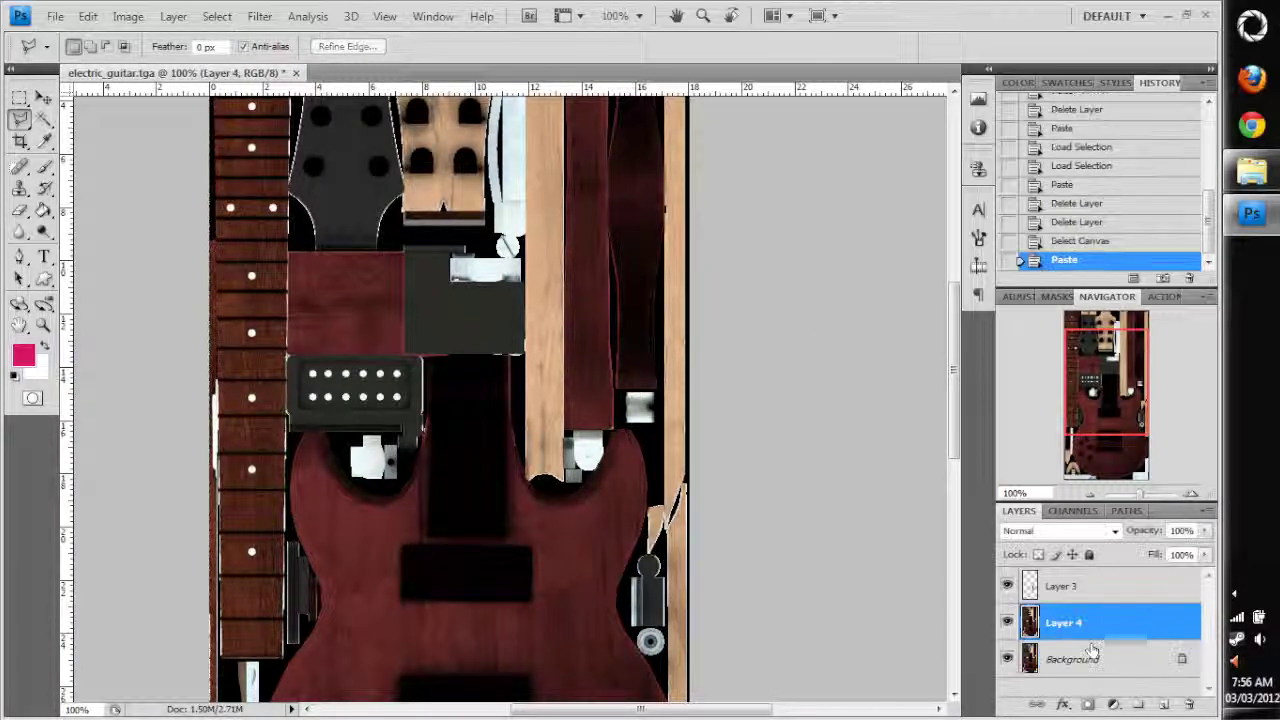
pyautogui.click(1098, 660)
pyautogui.moveTo(1098, 660); pyautogui.dragTo(1190, 706)
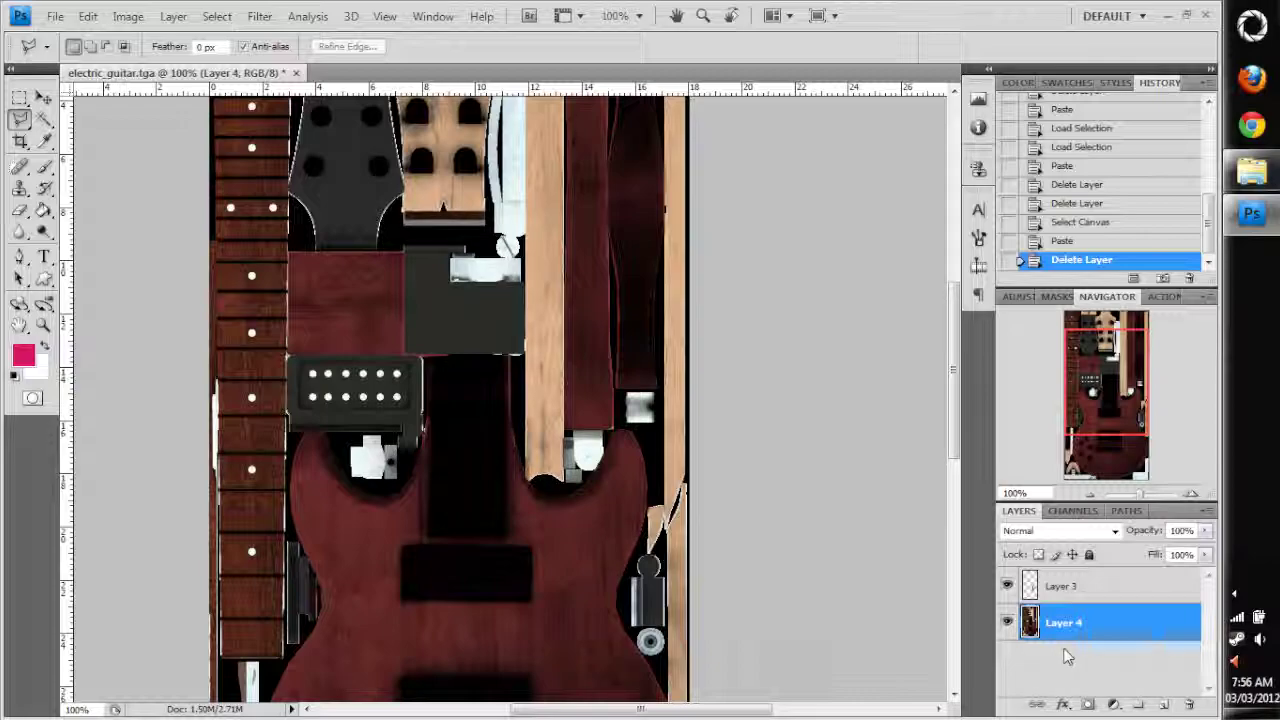
# Step: Set the opacity of the full guitar texture layer beneath the paw print to 1%
pyautogui.rightClick(1068, 628)
pyautogui.click(1065, 272)
pyautogui.write('1')
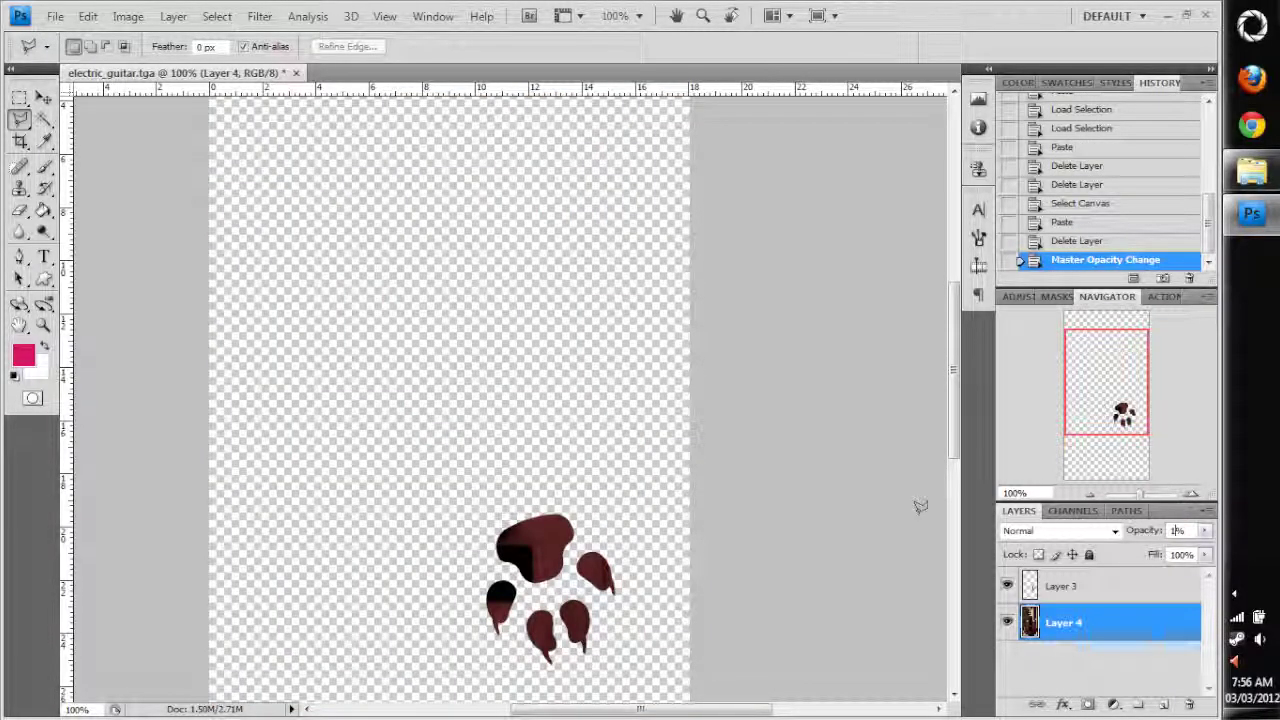
pyautogui.click(1048, 598)
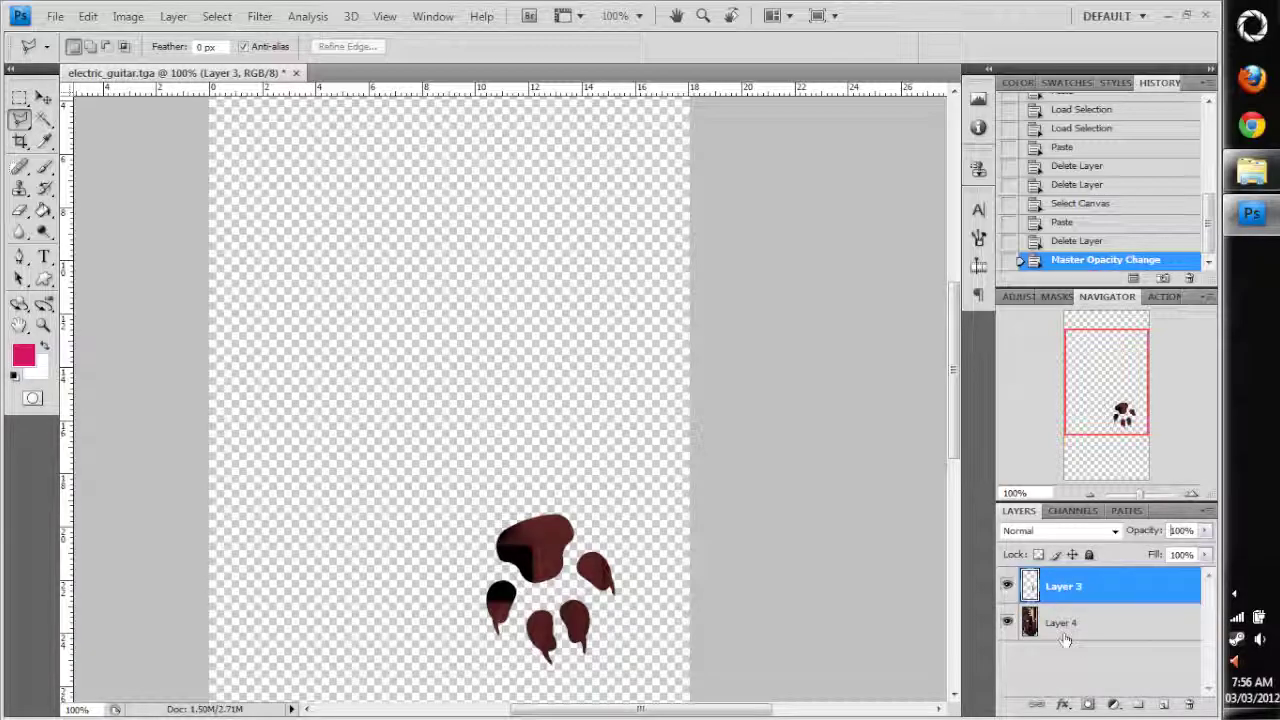
pyautogui.click(1065, 638)
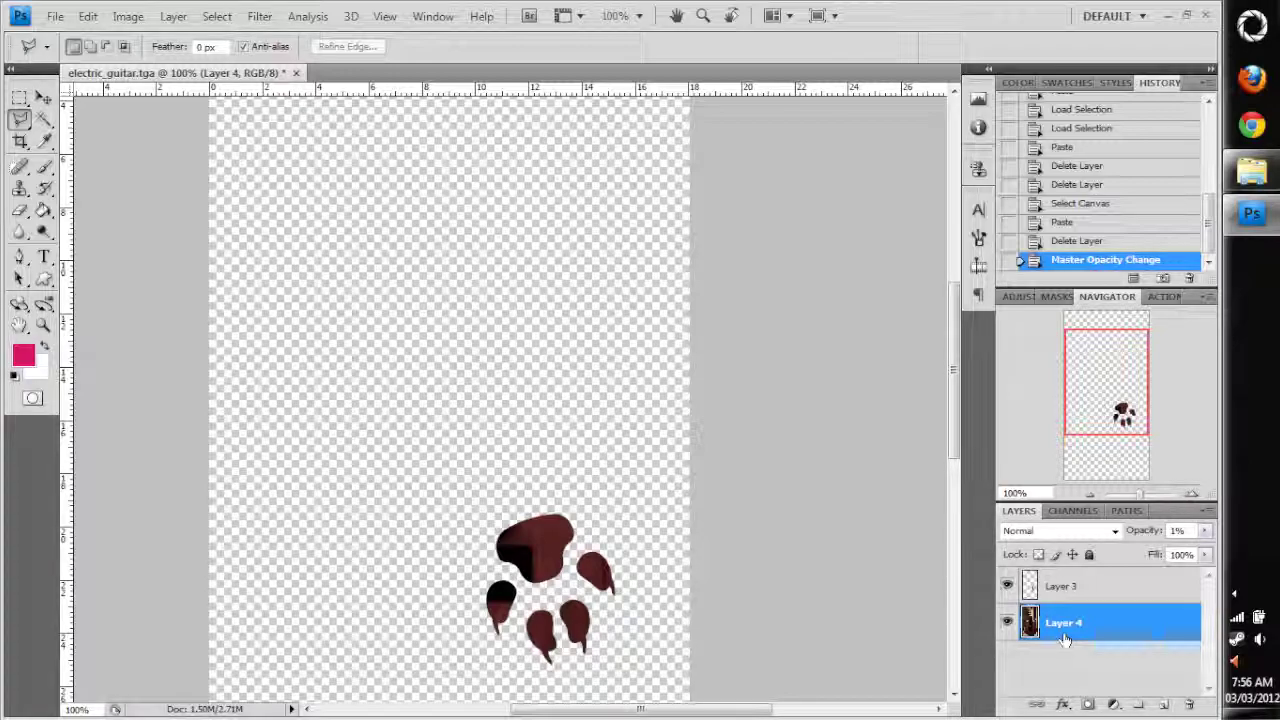
pyautogui.press('Return')
# Step: Save a copy of the texture to the Desktop in Targa format as electric_guitar.tga
pyautogui.hotkey('ctrl', 'shift', 's')
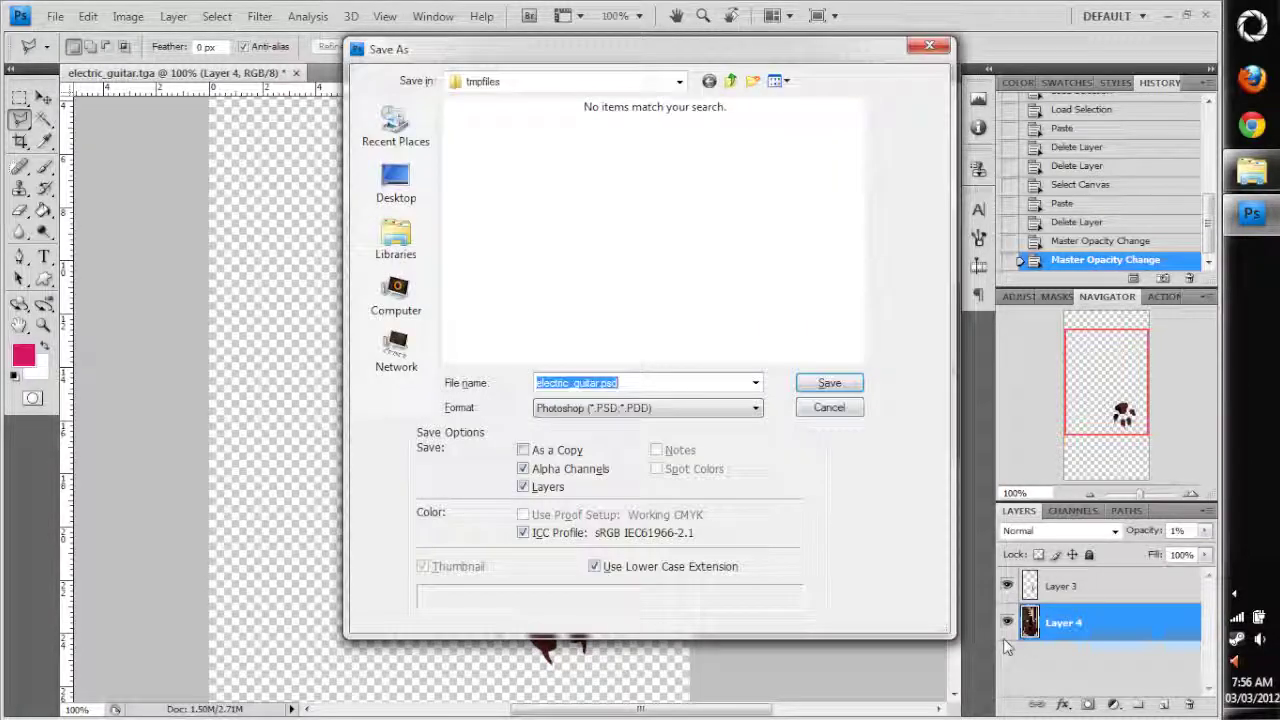
pyautogui.click(733, 410)
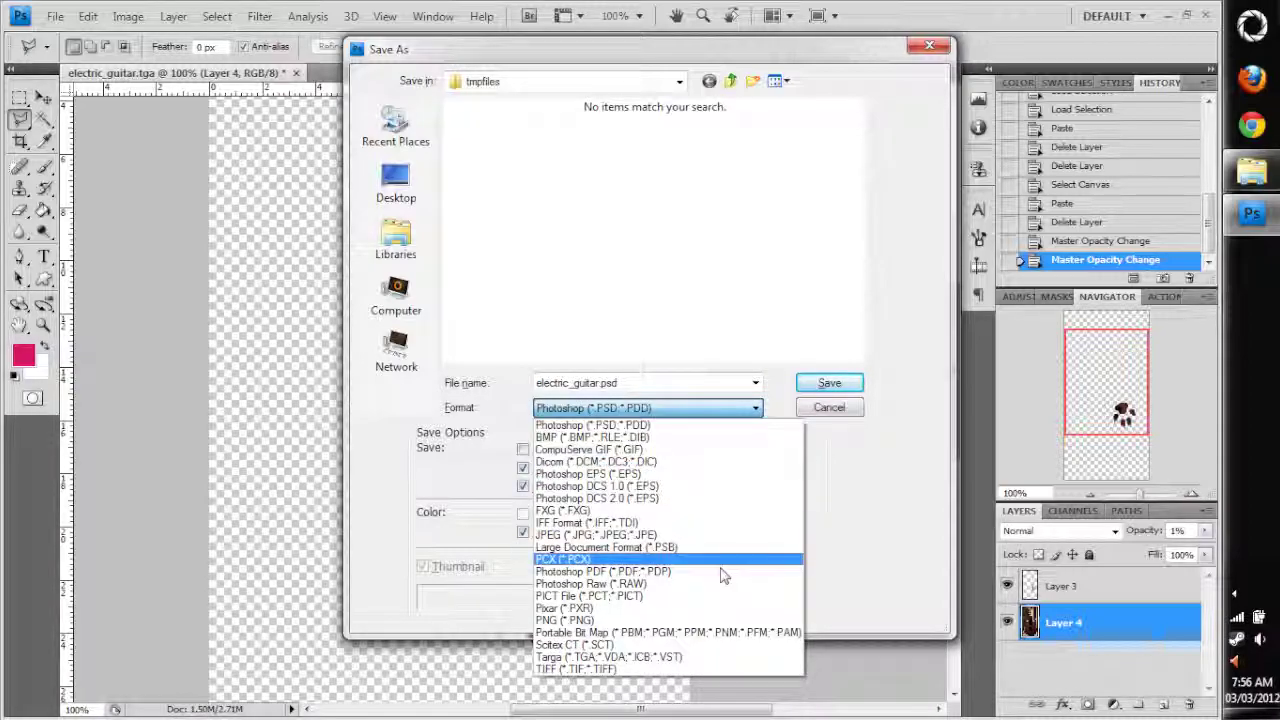
pyautogui.click(700, 658)
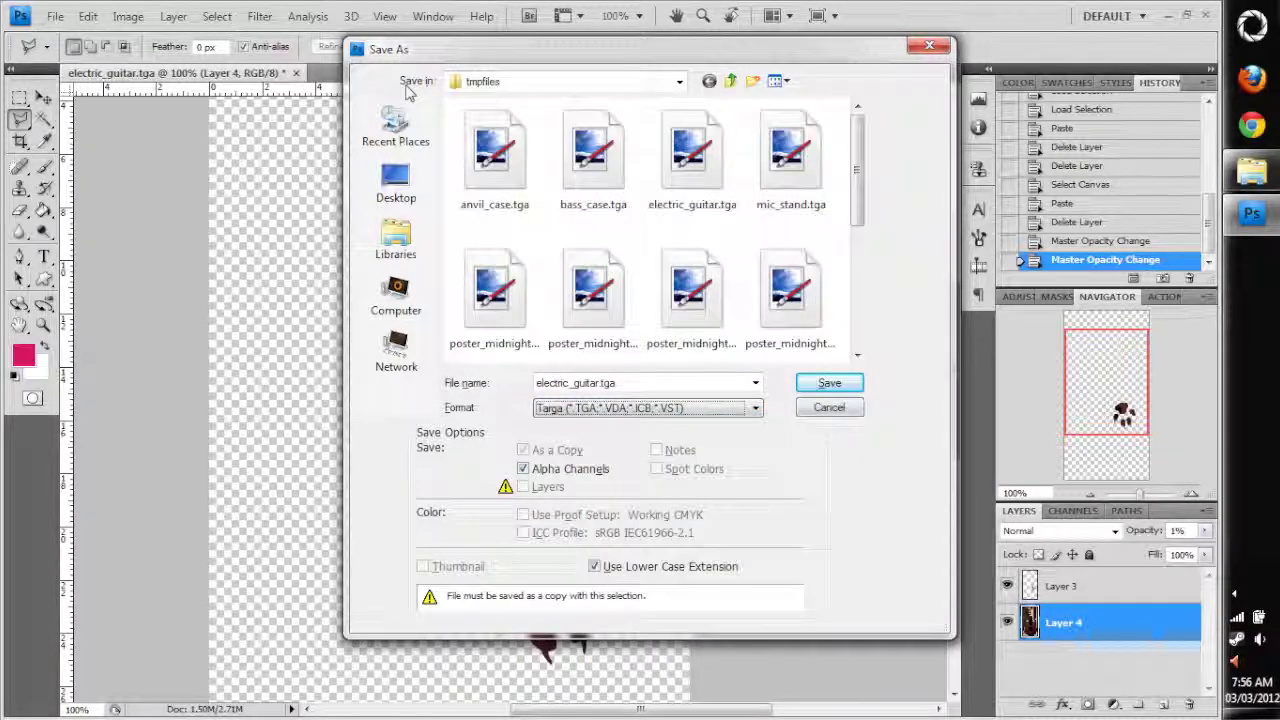
pyautogui.click(396, 182)
pyautogui.click(826, 386)
pyautogui.click(574, 366)
pyautogui.click(663, 359)
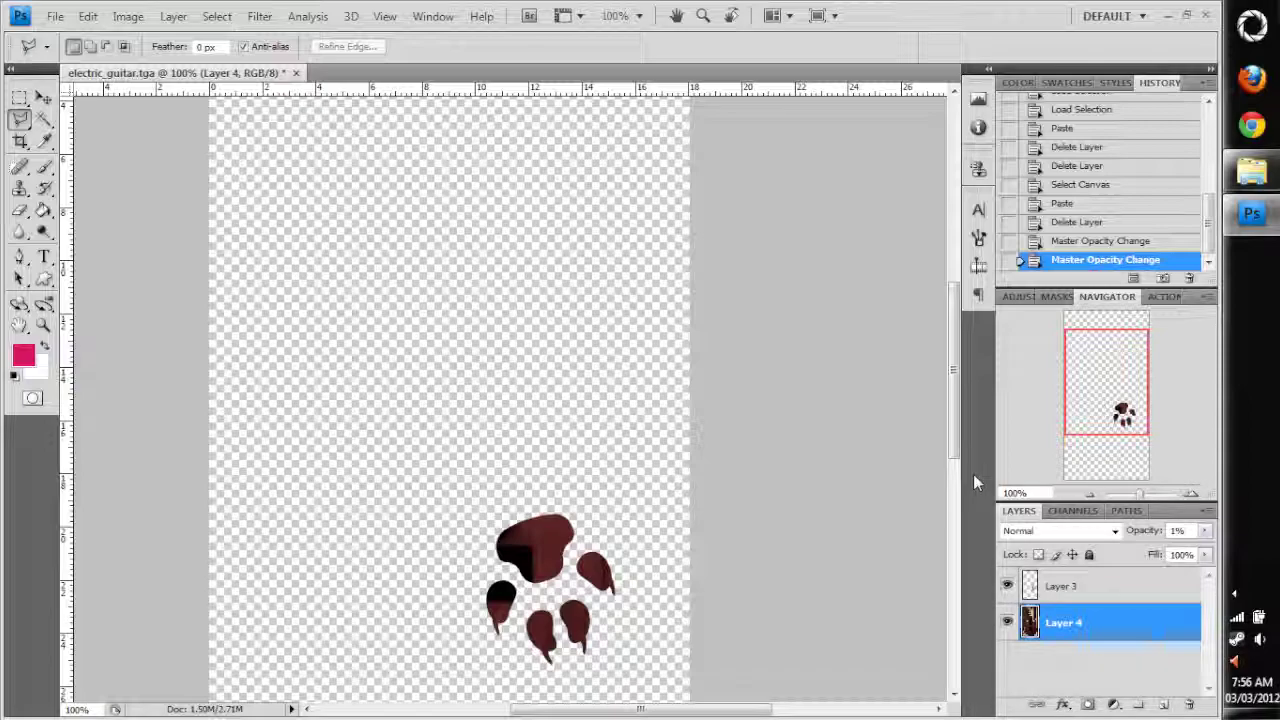
# Step: Save a copy of the texture to the Desktop as an interlaced PNG named electric_guitar.png
pyautogui.hotkey('ctrl', 'shift', 's')
pyautogui.click(670, 408)
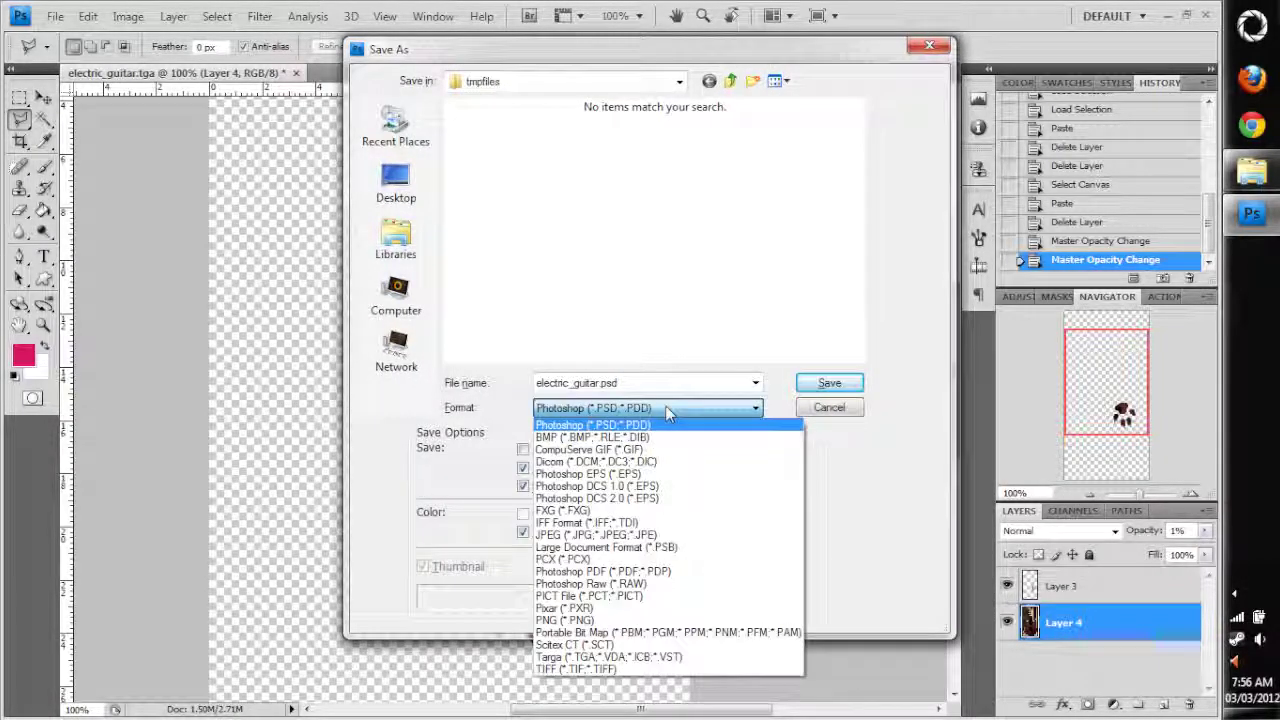
pyautogui.click(665, 621)
pyautogui.click(382, 186)
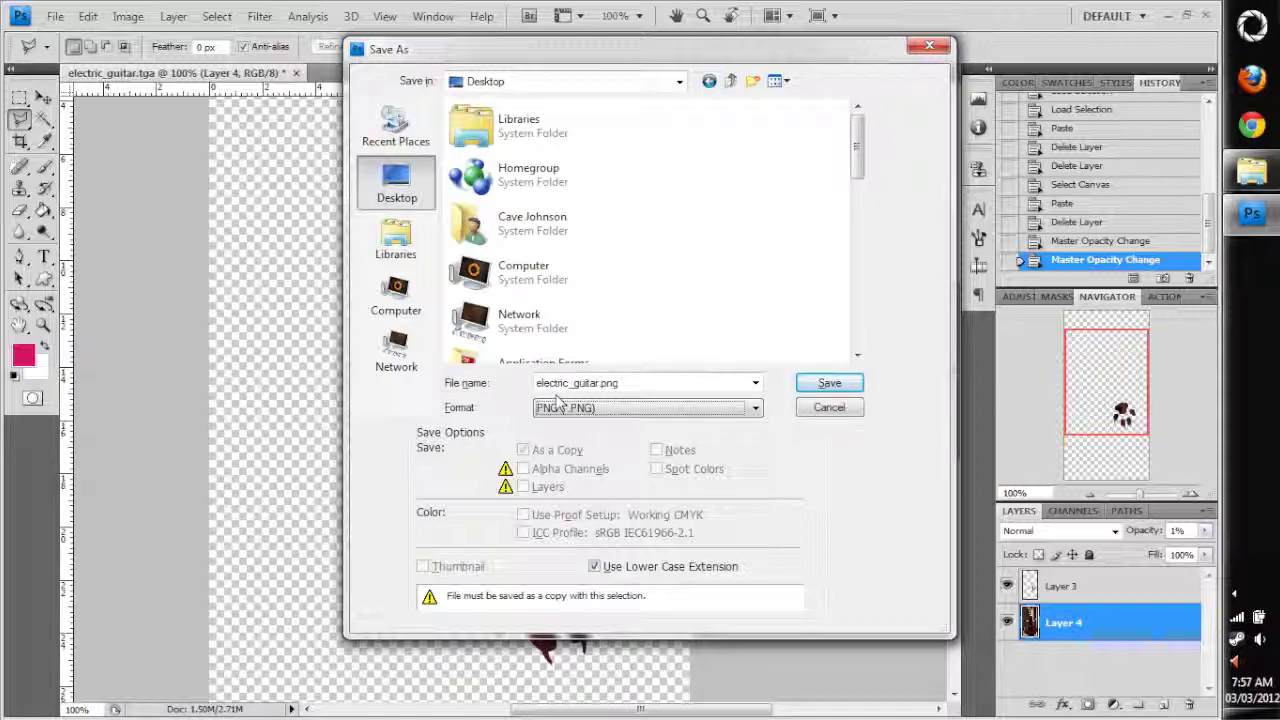
pyautogui.click(849, 383)
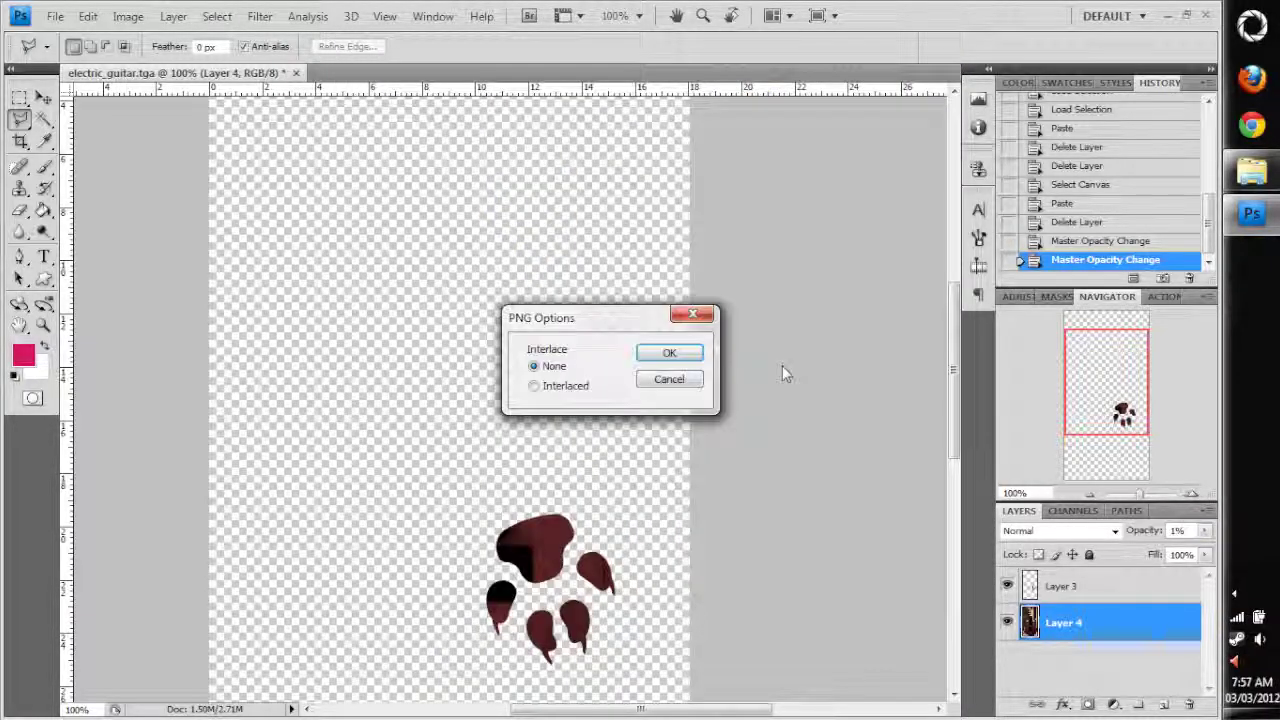
pyautogui.click(563, 385)
pyautogui.click(667, 352)
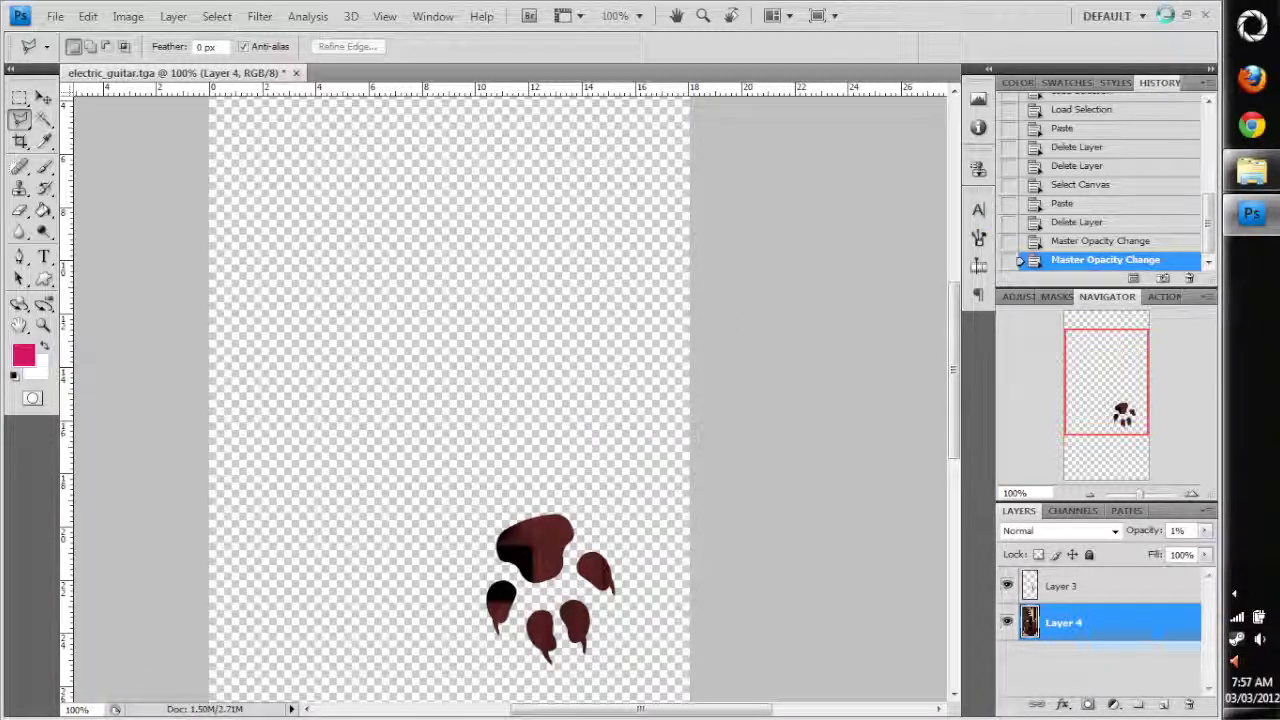
# Step: Open VTFEdit and import electric_guitar.png from the Desktop
pyautogui.click(1252, 25)
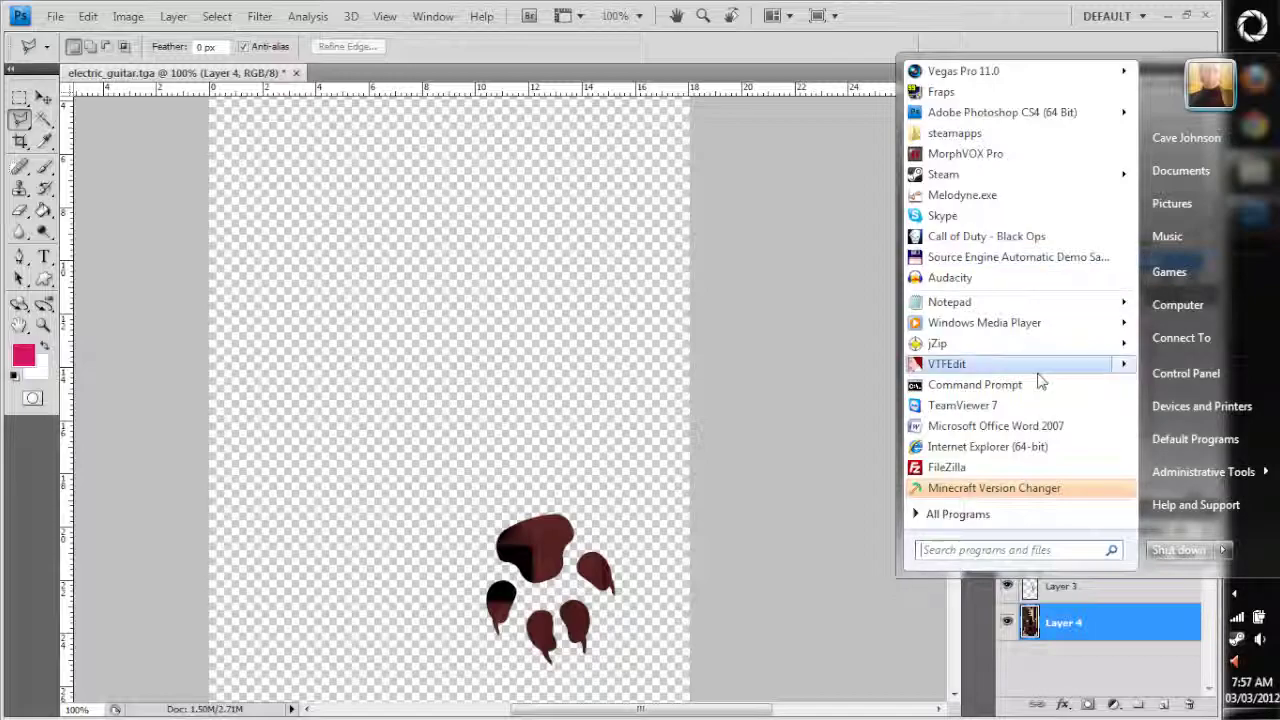
pyautogui.click(1035, 366)
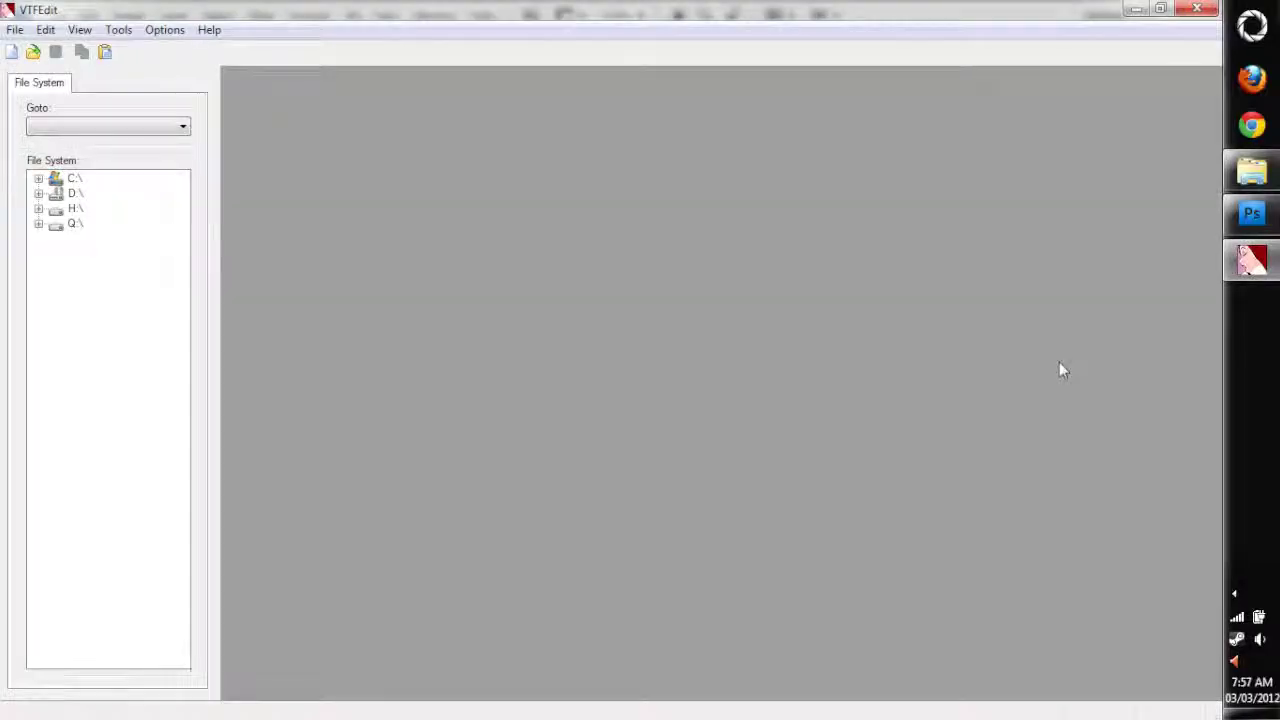
pyautogui.click(15, 29)
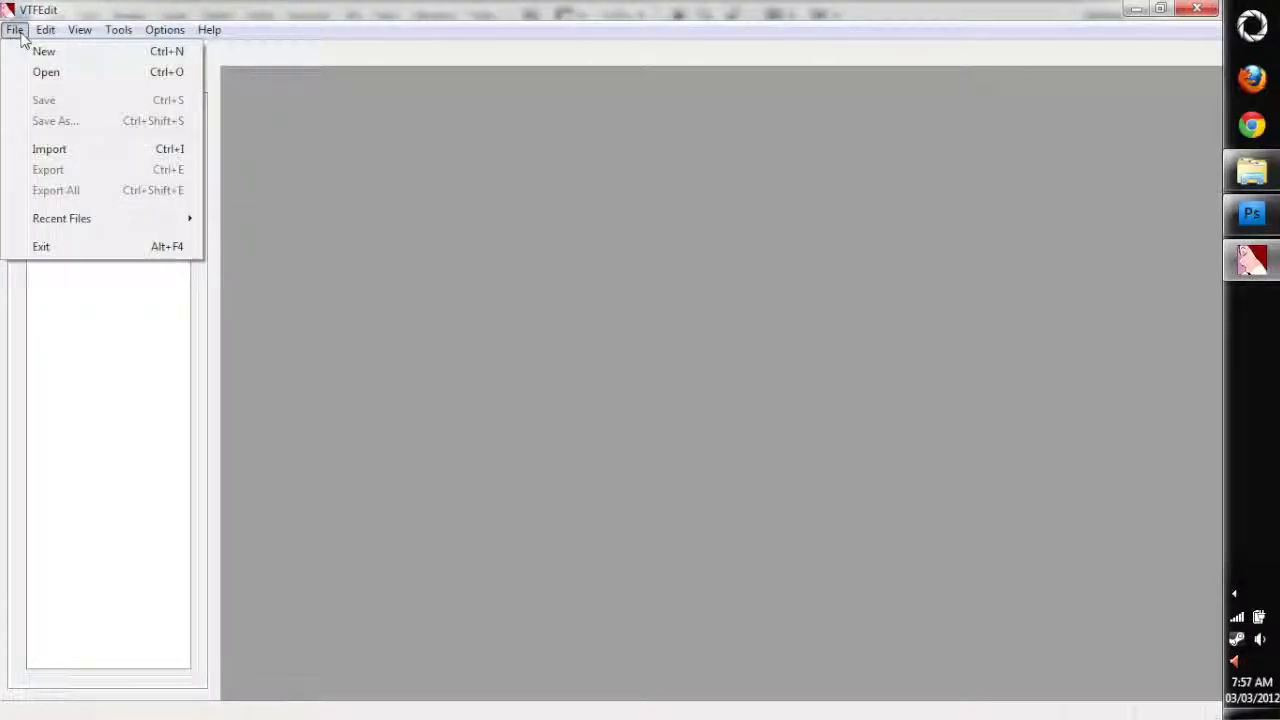
pyautogui.click(48, 148)
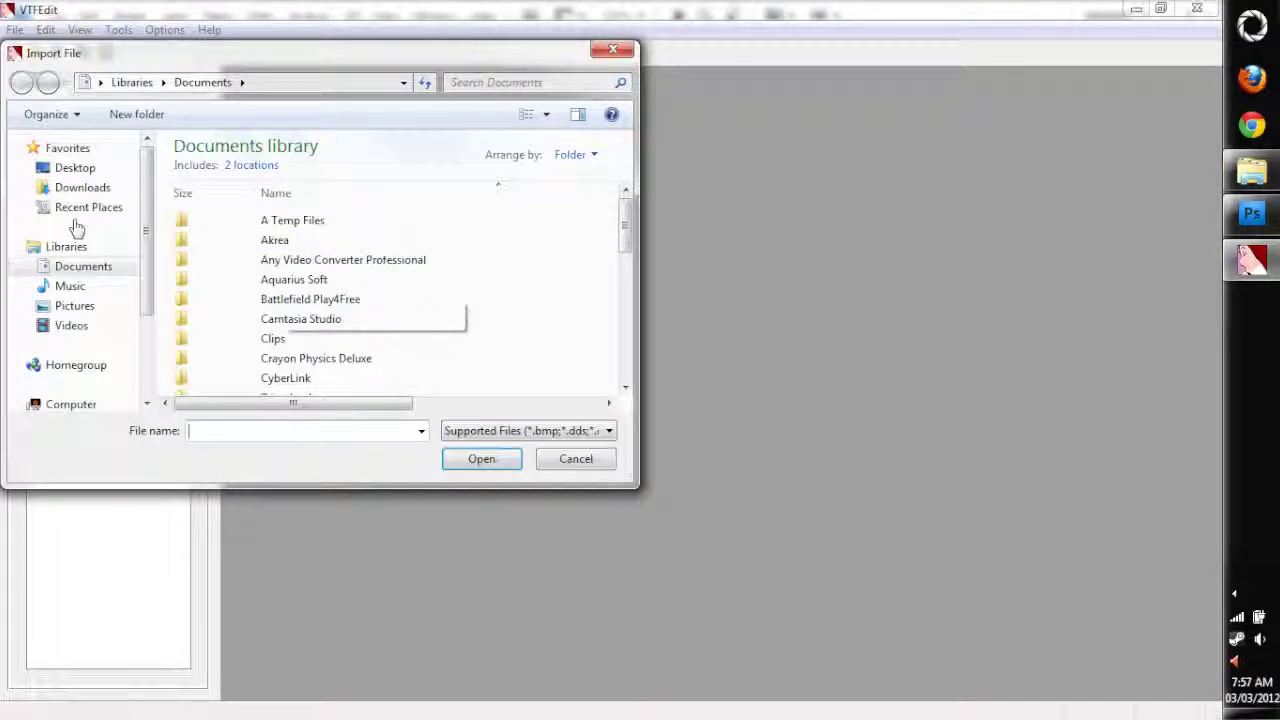
pyautogui.click(72, 168)
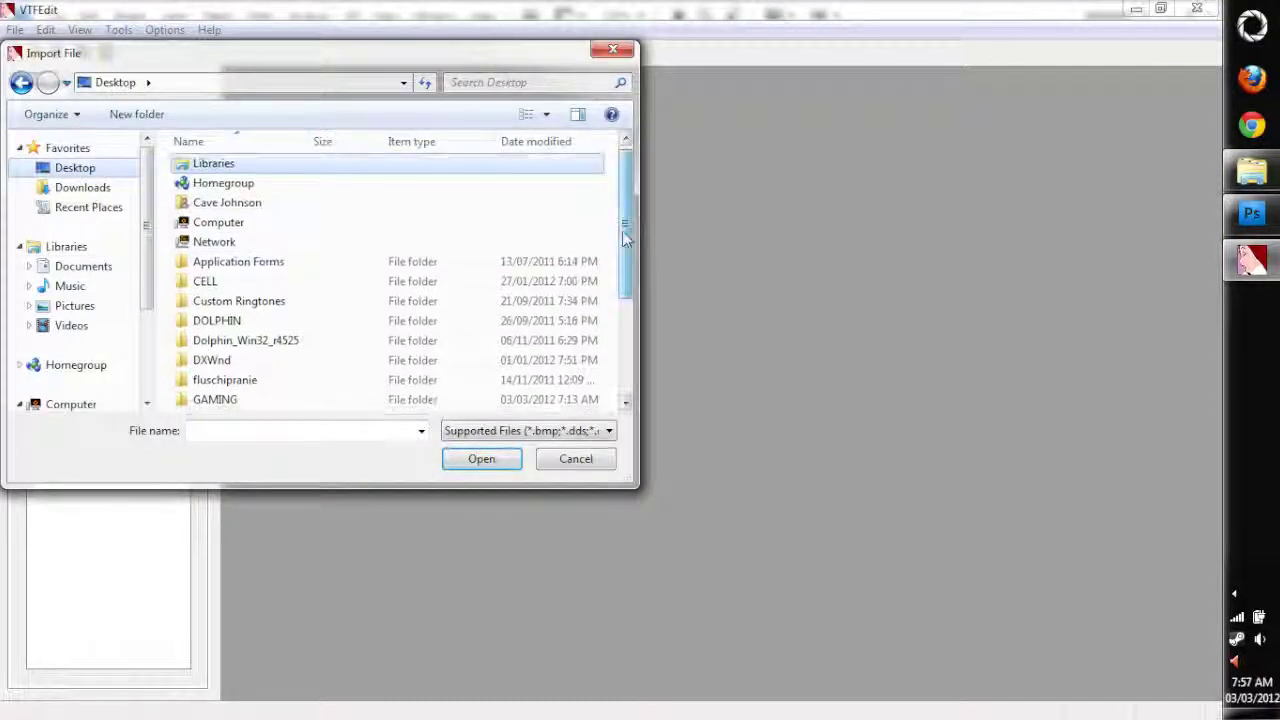
pyautogui.moveTo(625, 238); pyautogui.dragTo(642, 396)
pyautogui.click(285, 368)
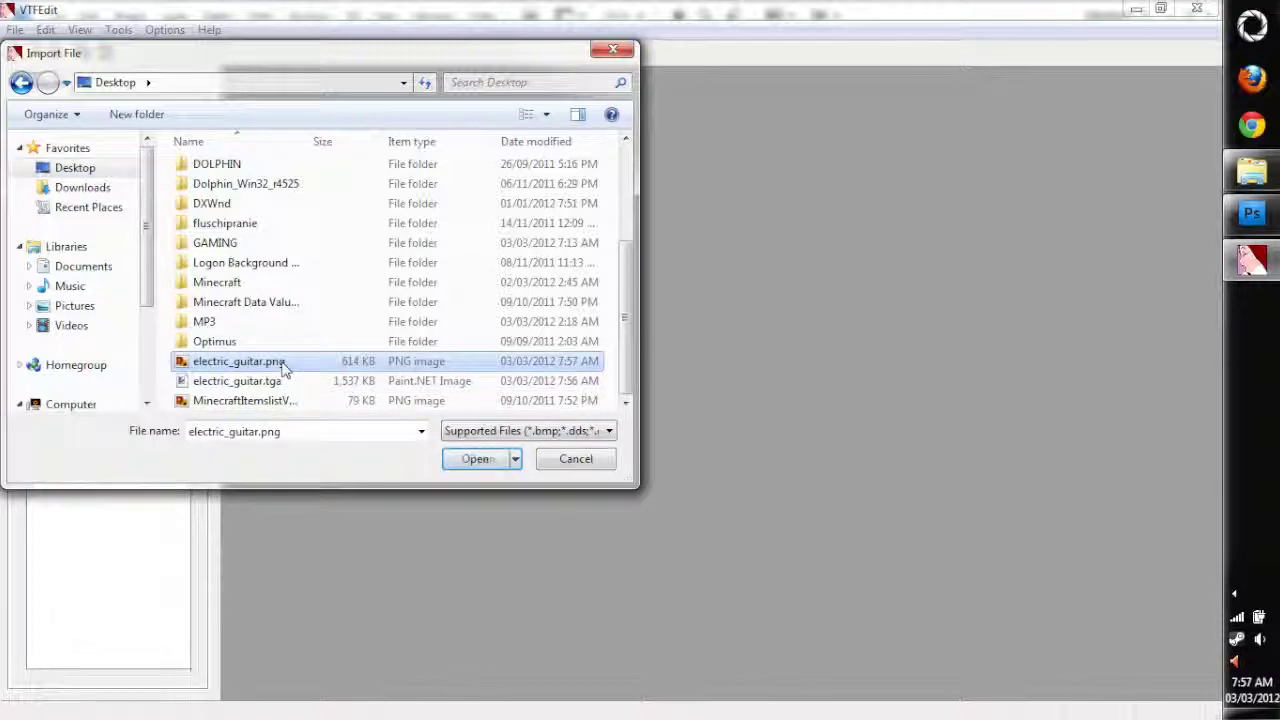
pyautogui.click(465, 457)
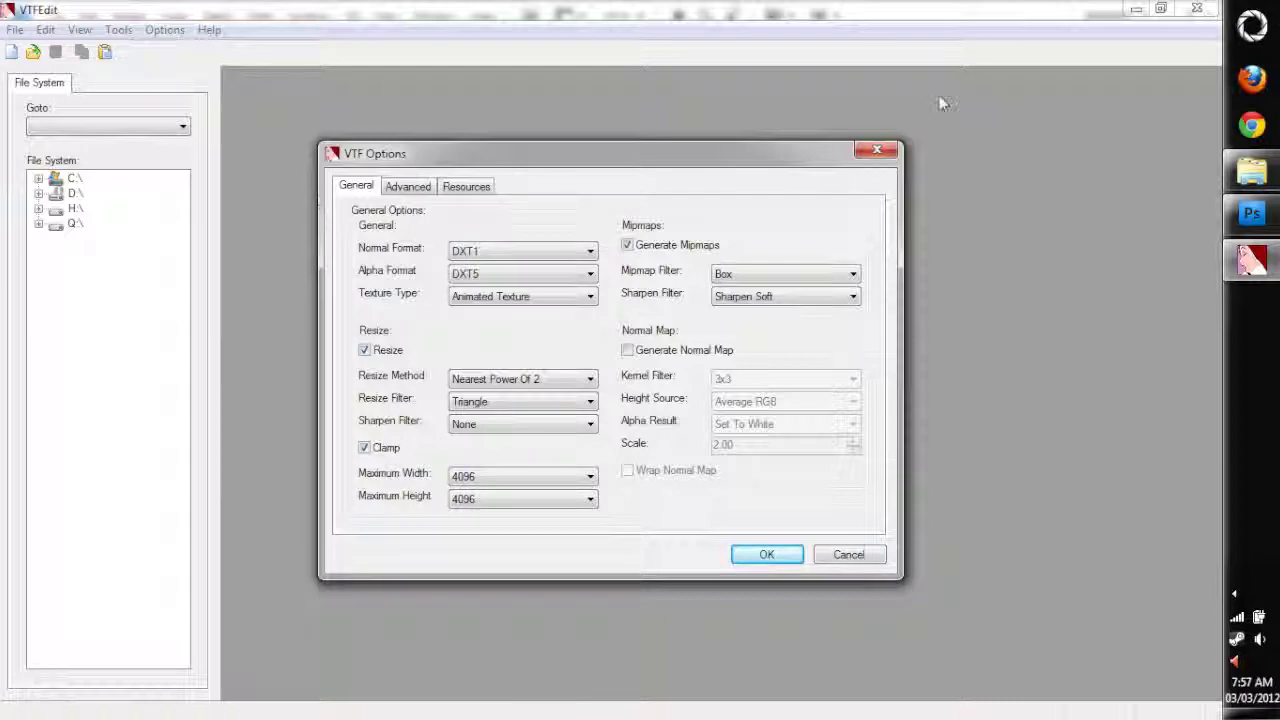
# Step: Review the general, advanced and resource VTF options and convert the image with the existing settings
pyautogui.click(423, 185)
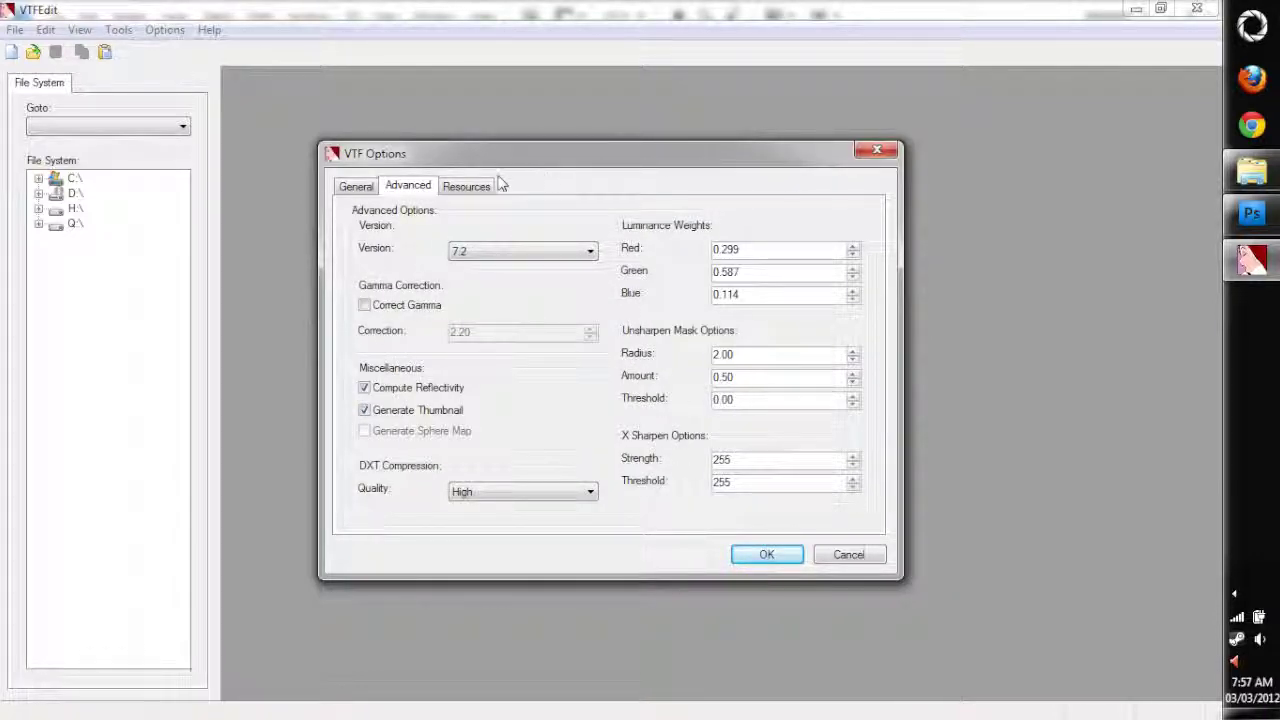
pyautogui.click(472, 194)
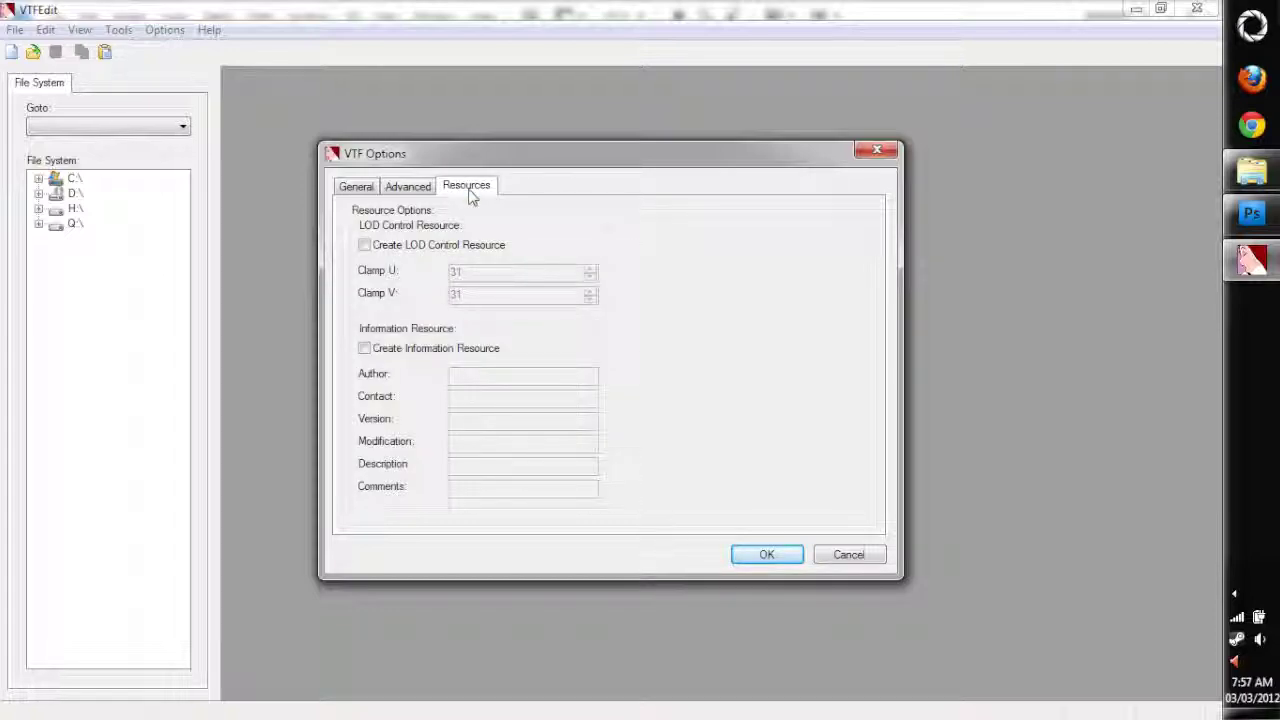
pyautogui.click(357, 187)
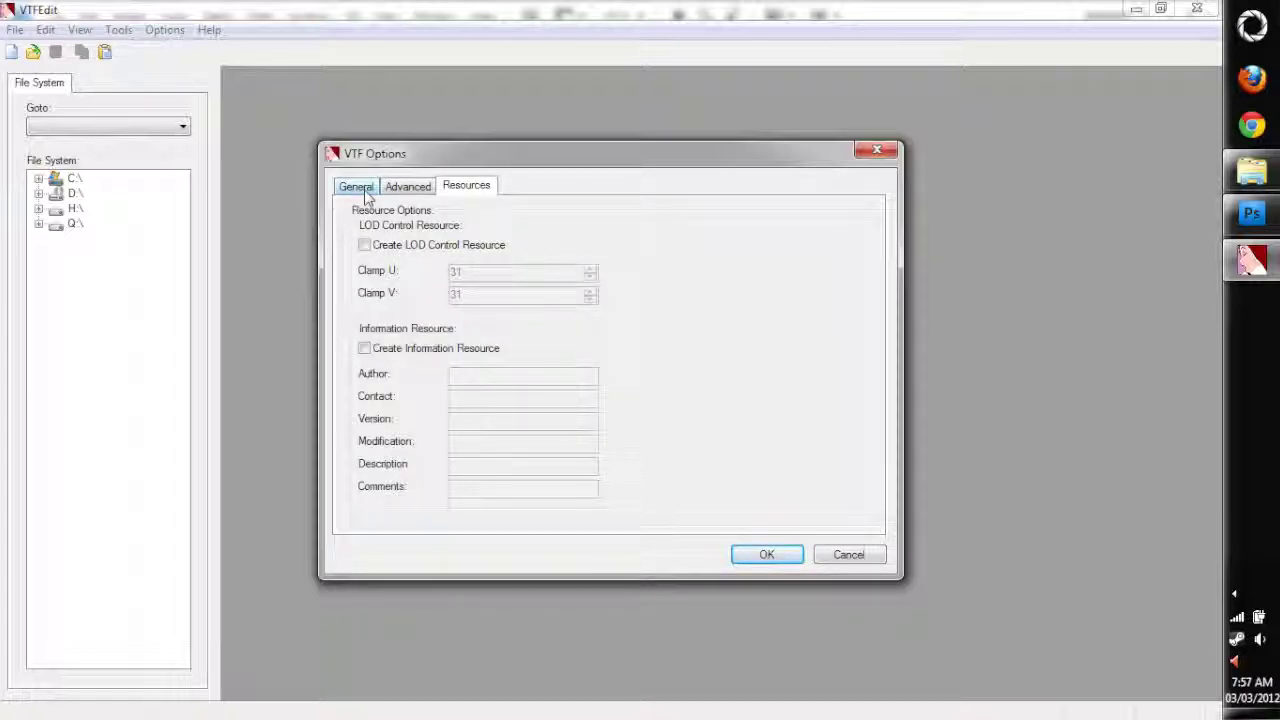
pyautogui.click(767, 555)
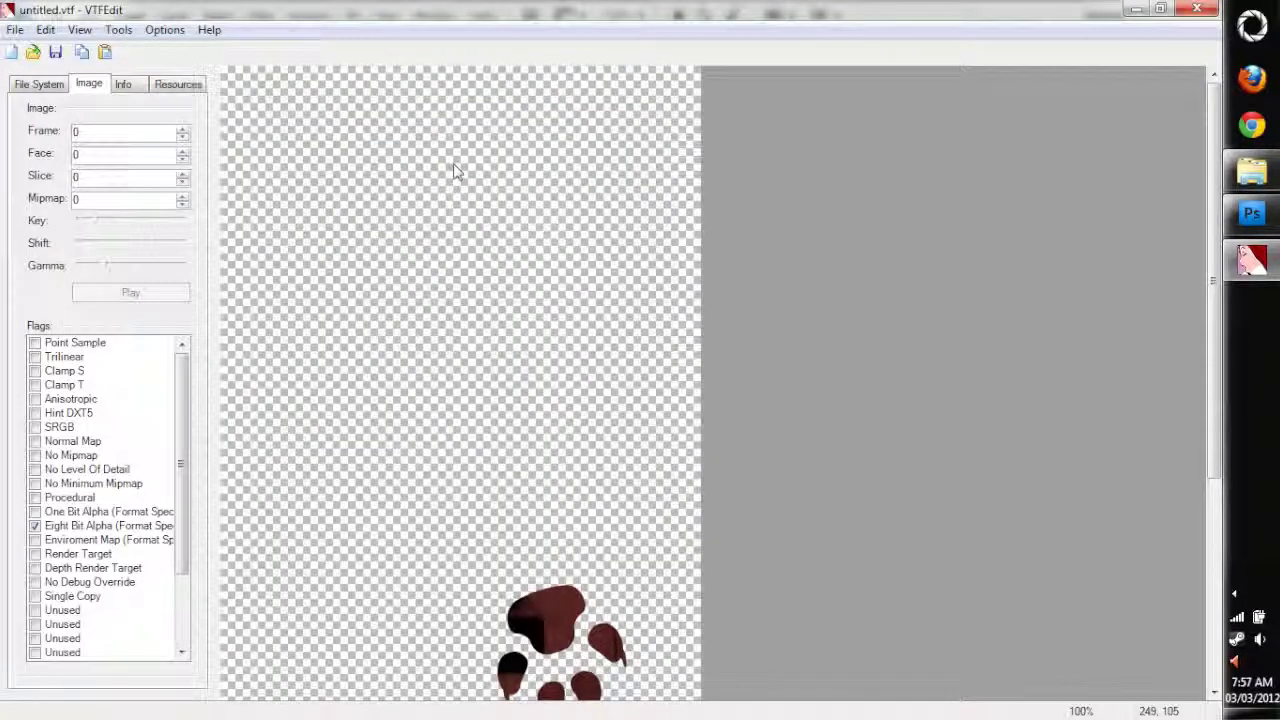
# Step: Turn the mask display off to inspect the full guitar texture, and turn the mask back on
pyautogui.click(118, 29)
pyautogui.moveTo(78, 30)
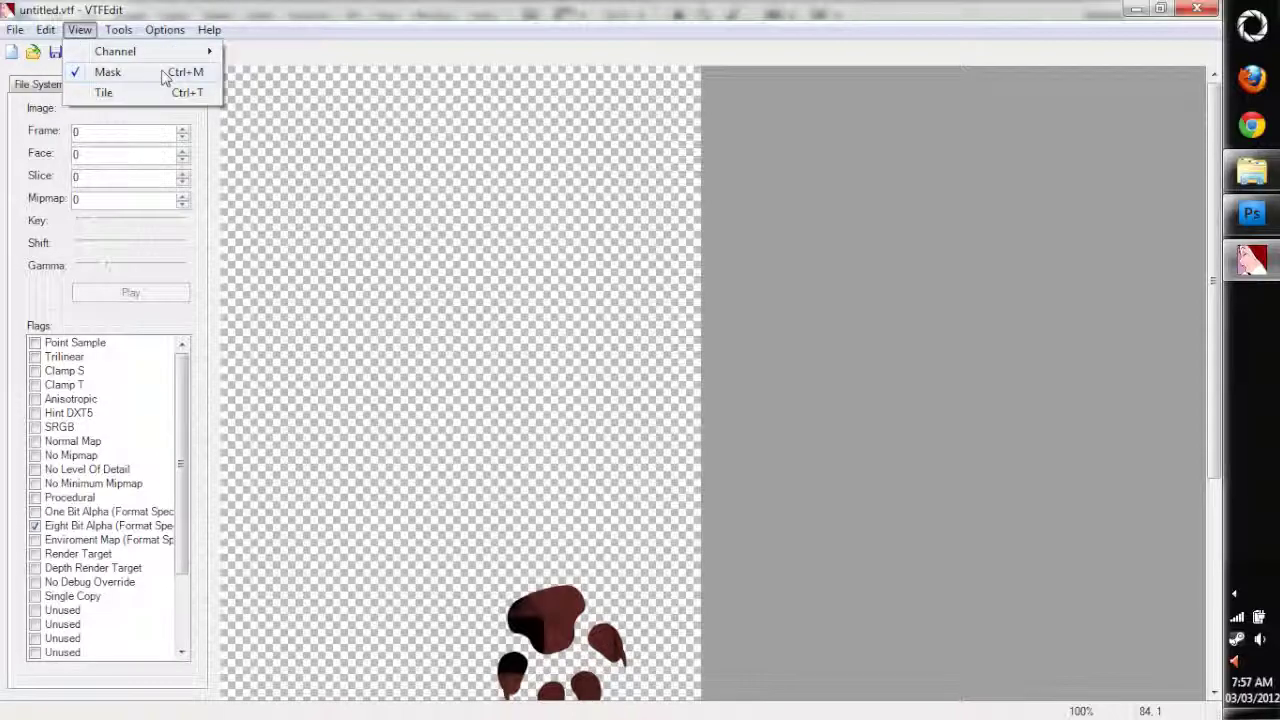
pyautogui.click(163, 74)
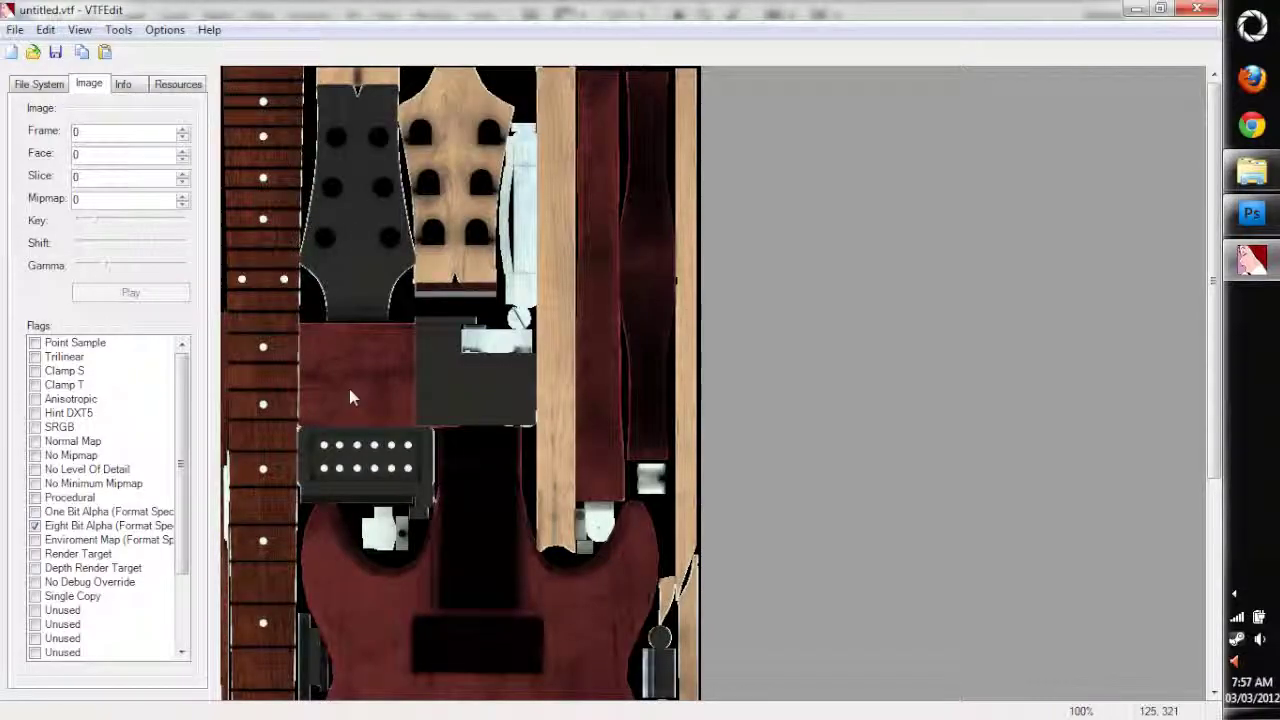
pyautogui.scroll(-3, 1226, 300)
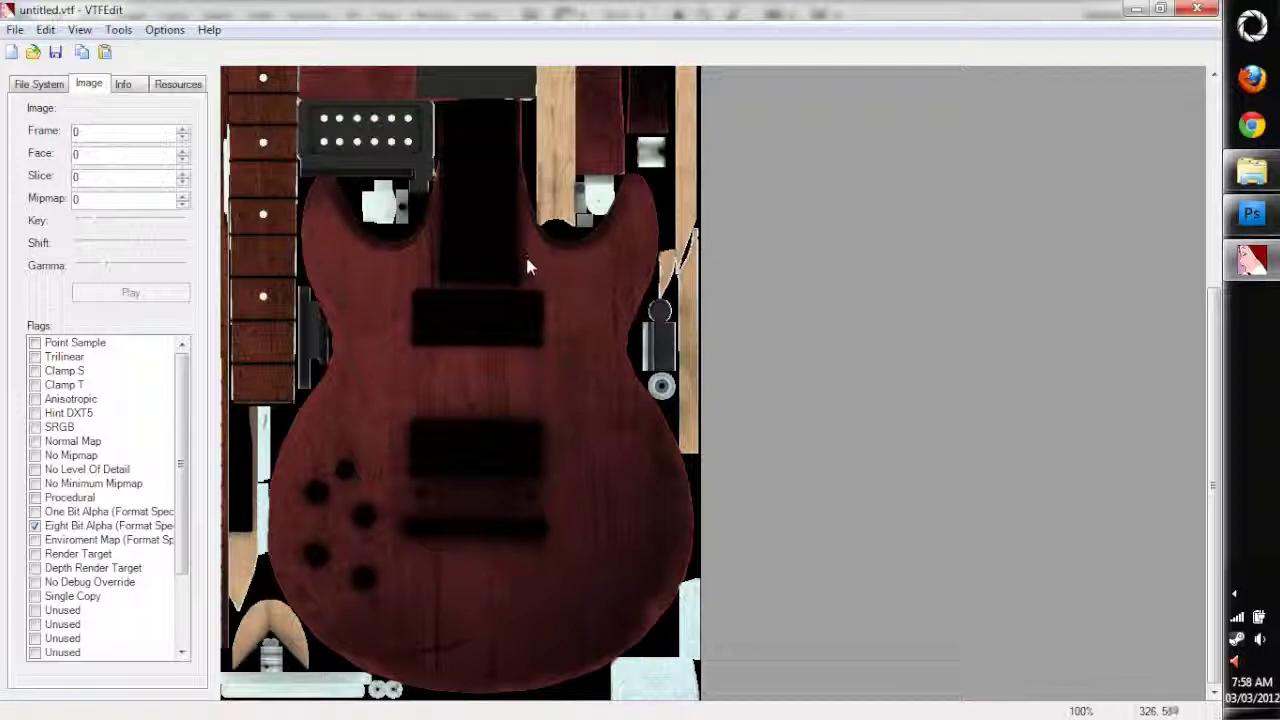
pyautogui.click(118, 29)
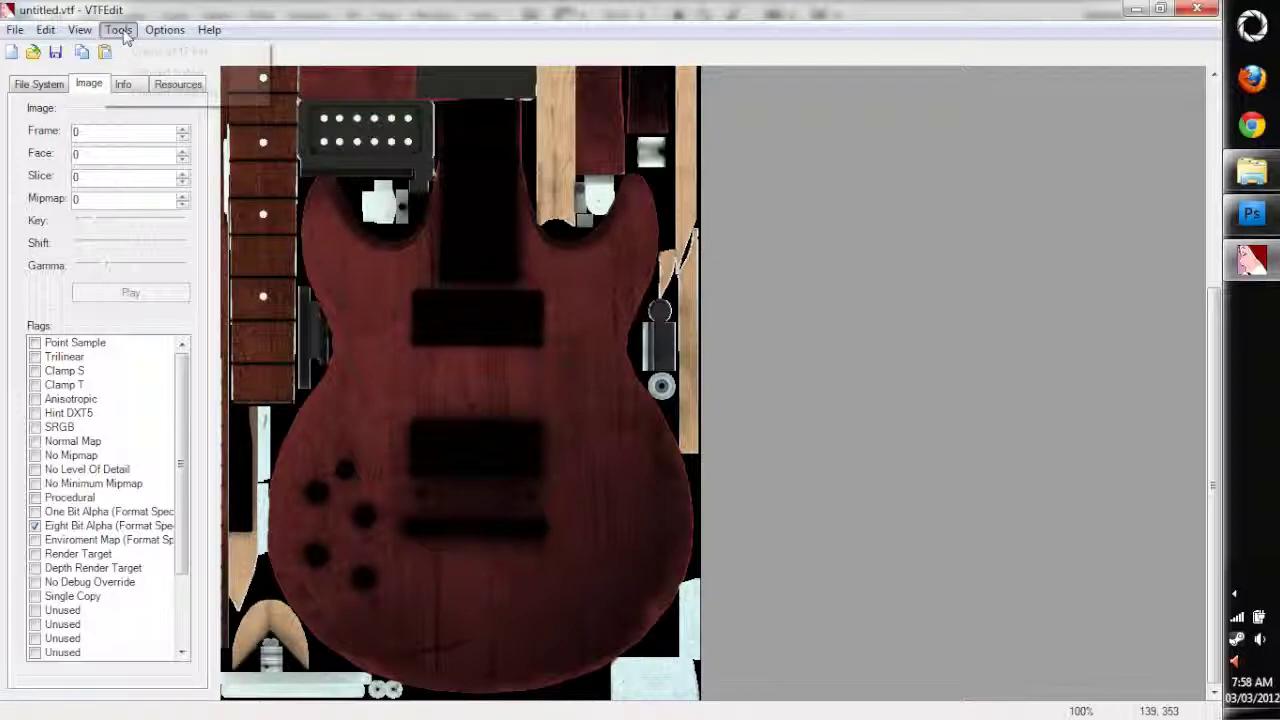
pyautogui.click(106, 71)
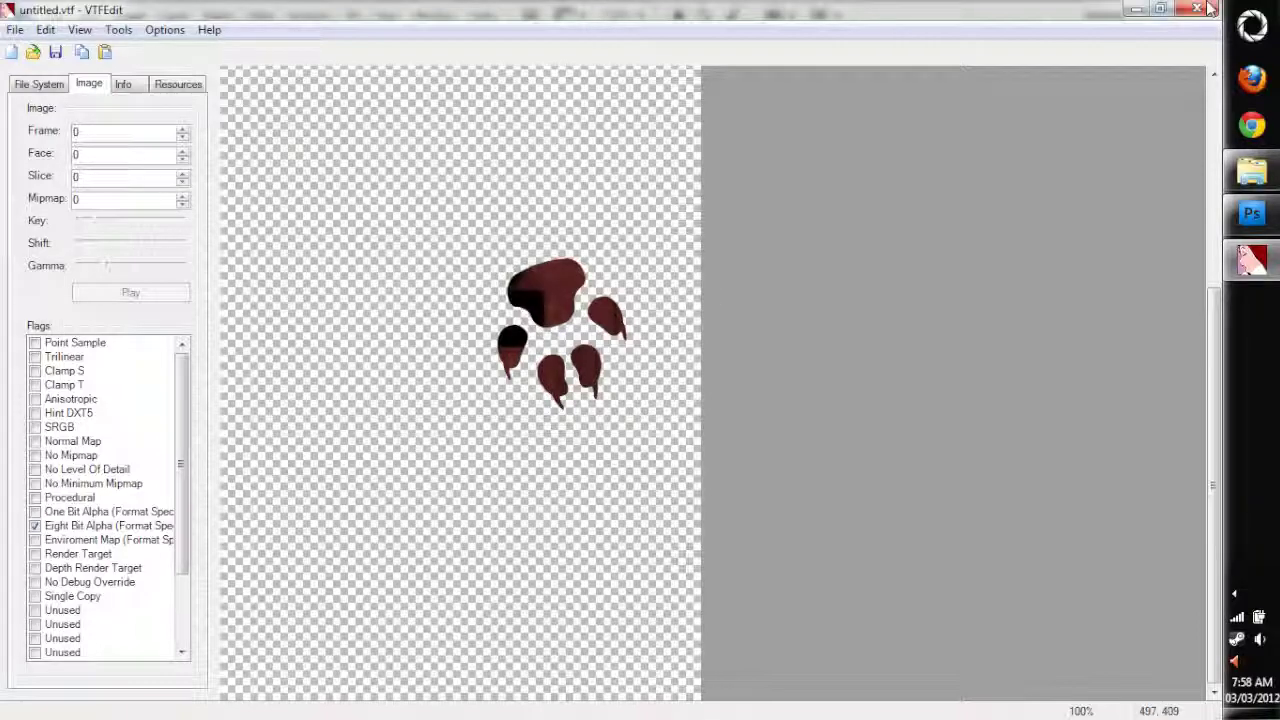
# Step: Import electric_guitar.tga from the Desktop with the existing VTF options for comparison
pyautogui.click(11, 52)
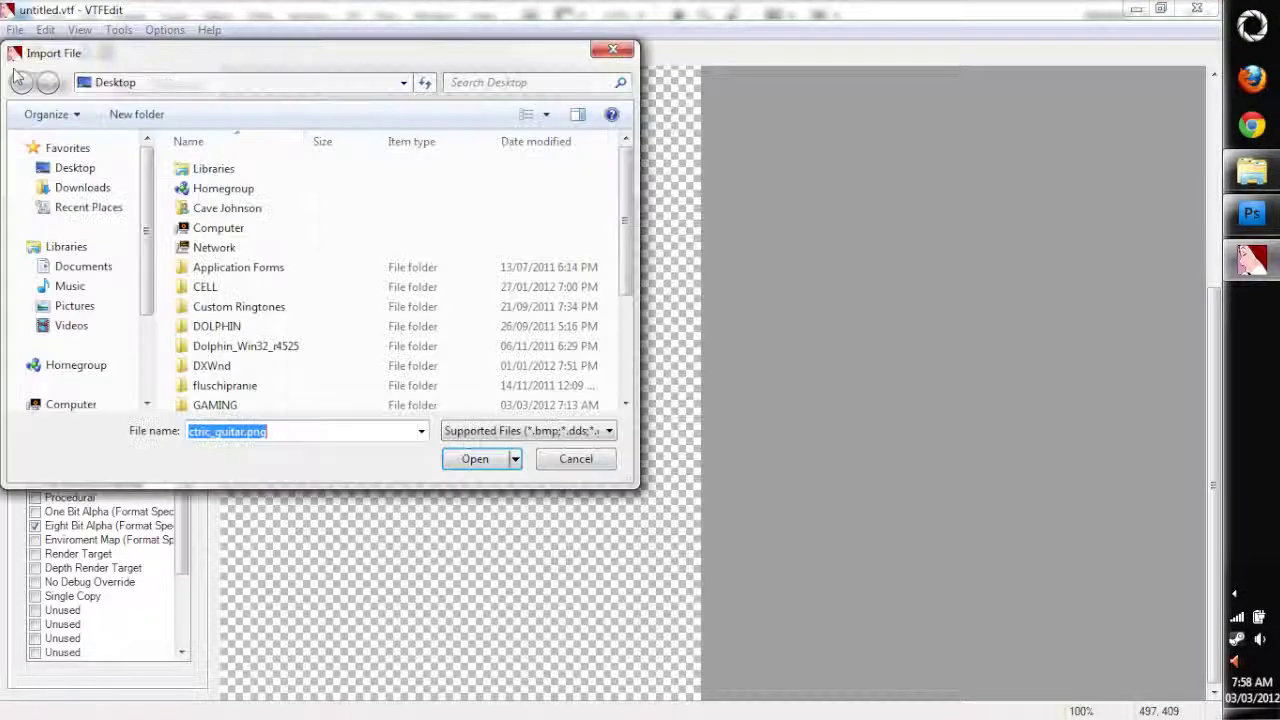
pyautogui.press('Return')
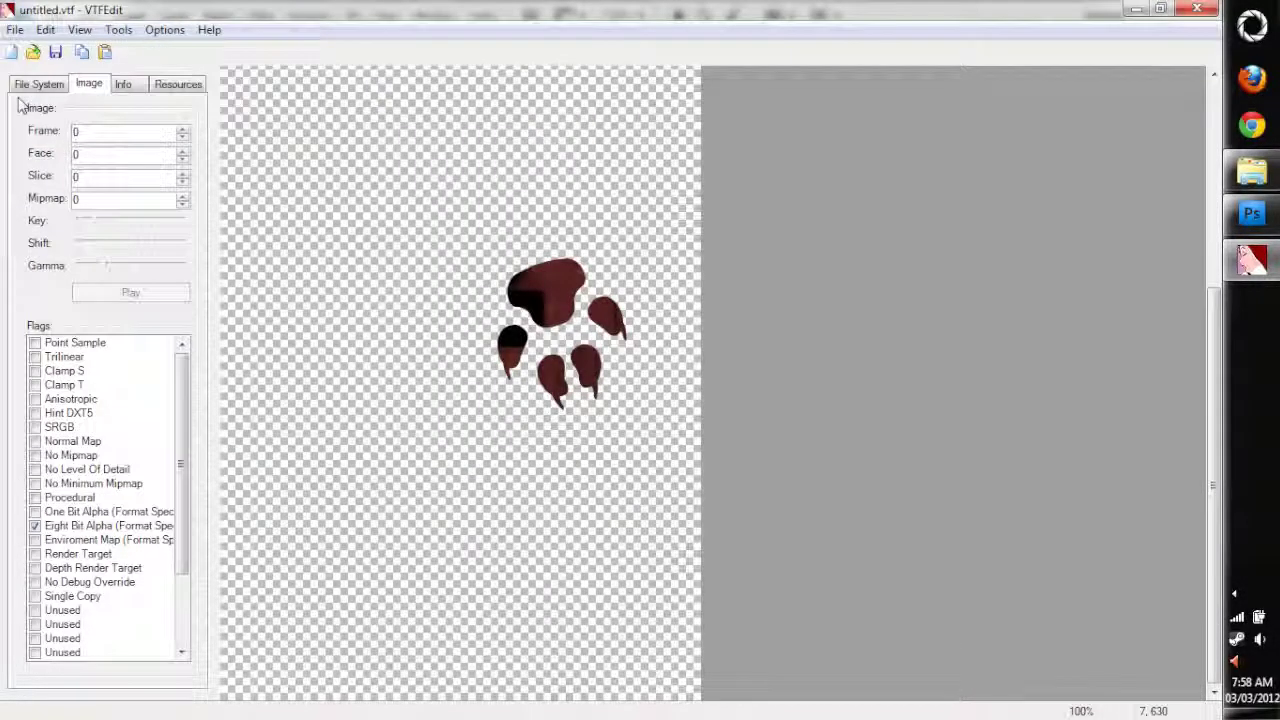
pyautogui.moveTo(17, 19); pyautogui.dragTo(15, 29)
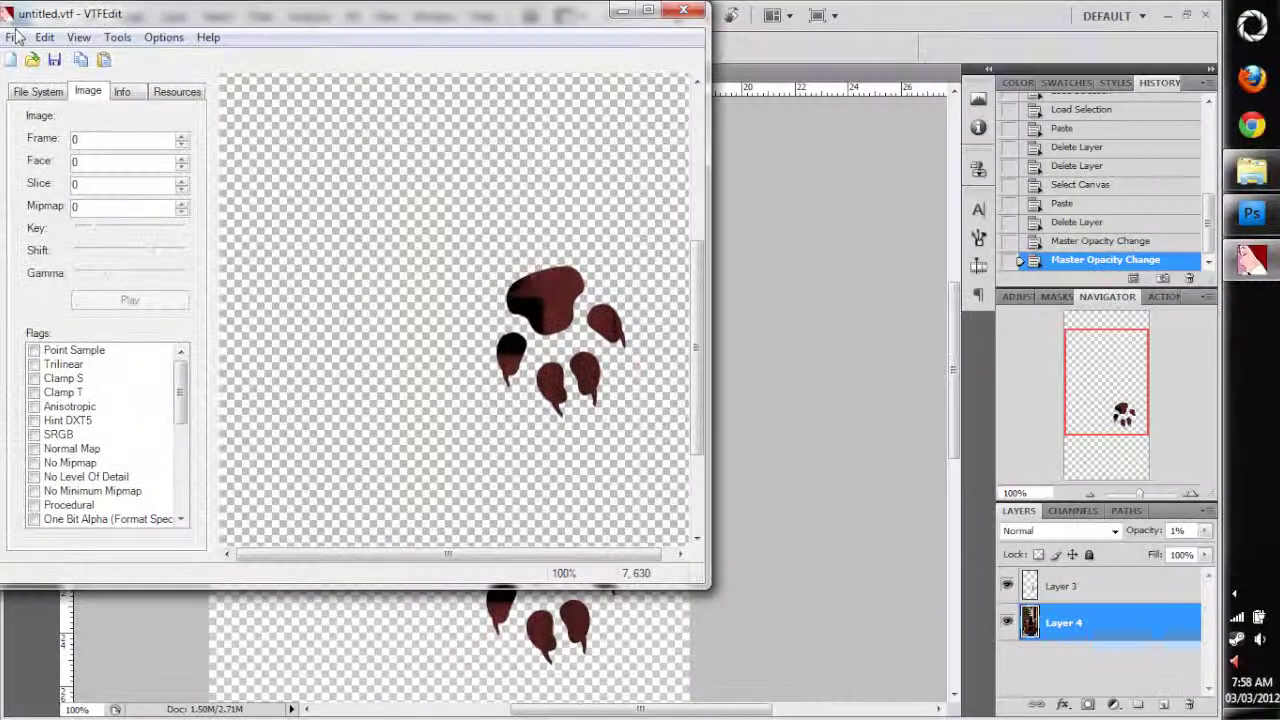
pyautogui.click(17, 37)
pyautogui.click(43, 154)
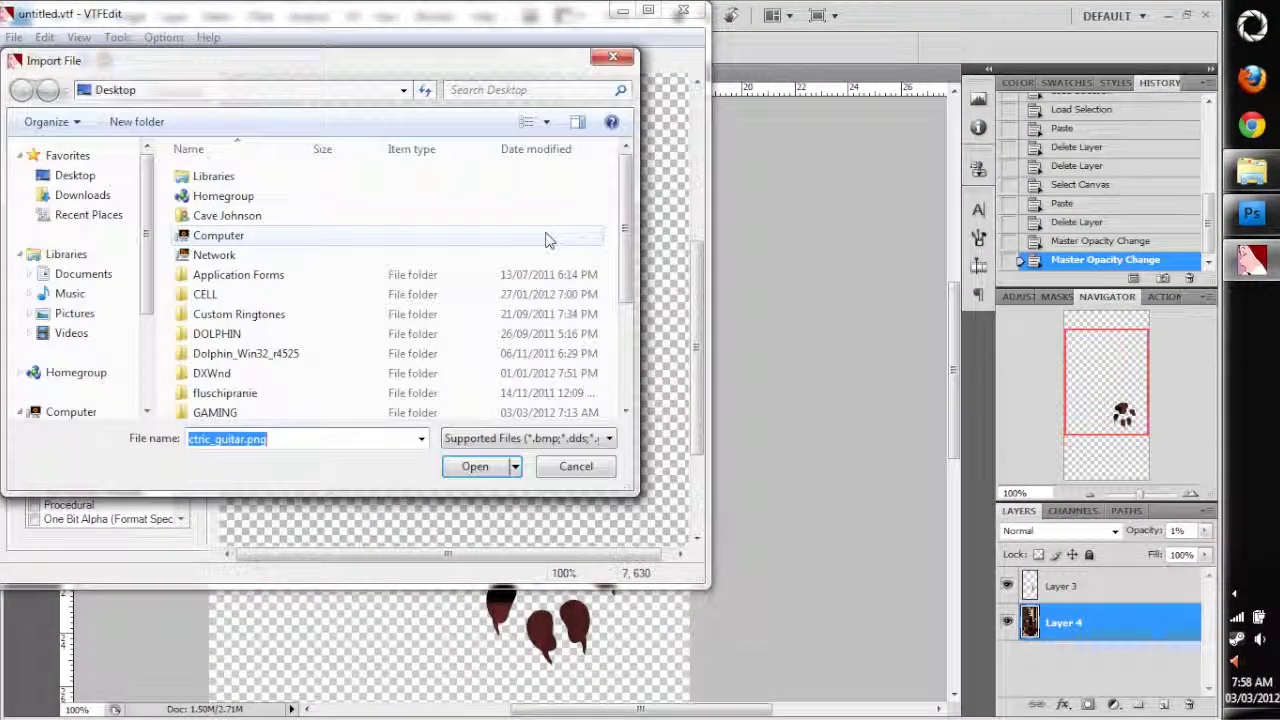
pyautogui.press('Tab')
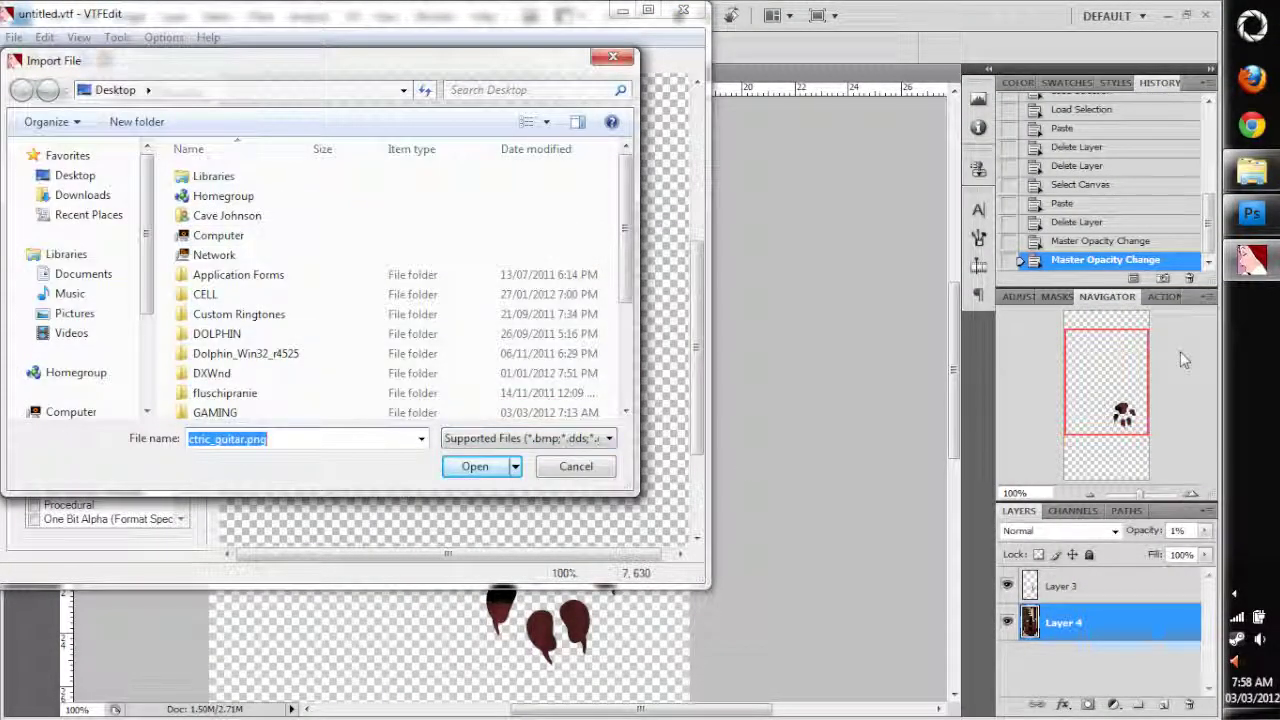
pyautogui.scroll(-3, 600, 300)
pyautogui.scroll(-3, 283, 415)
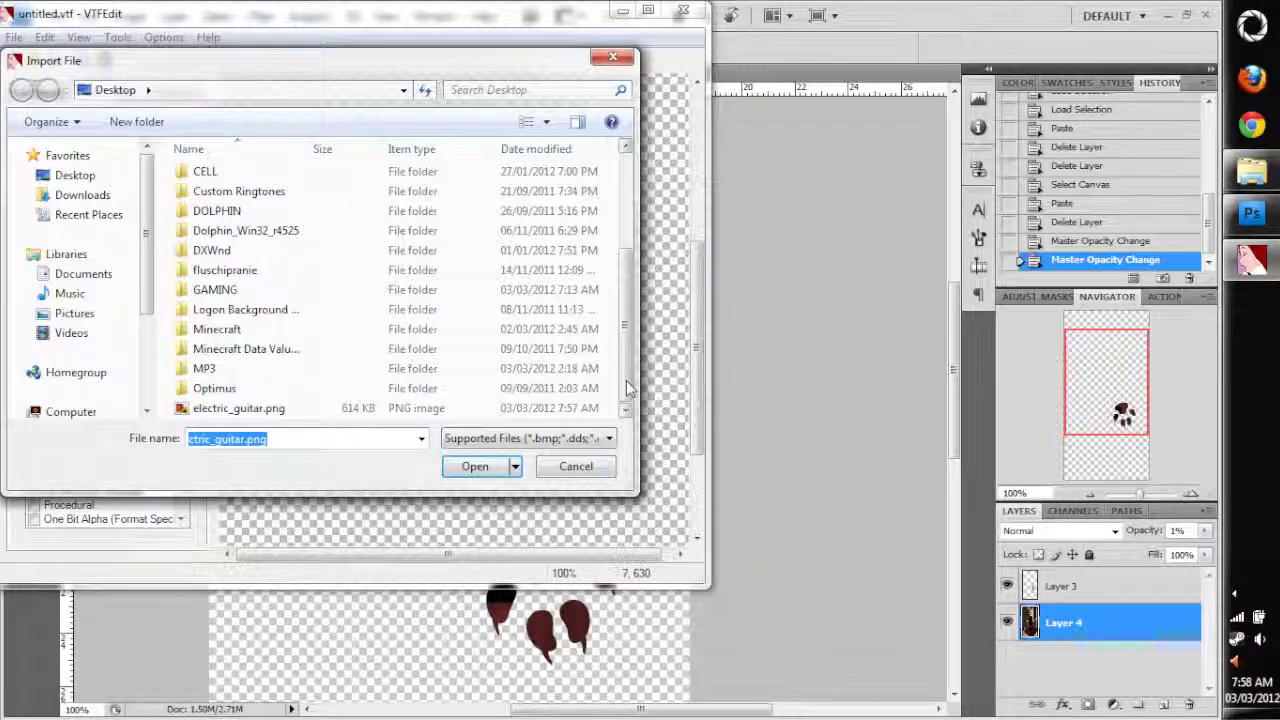
pyautogui.click(250, 388)
pyautogui.click(474, 466)
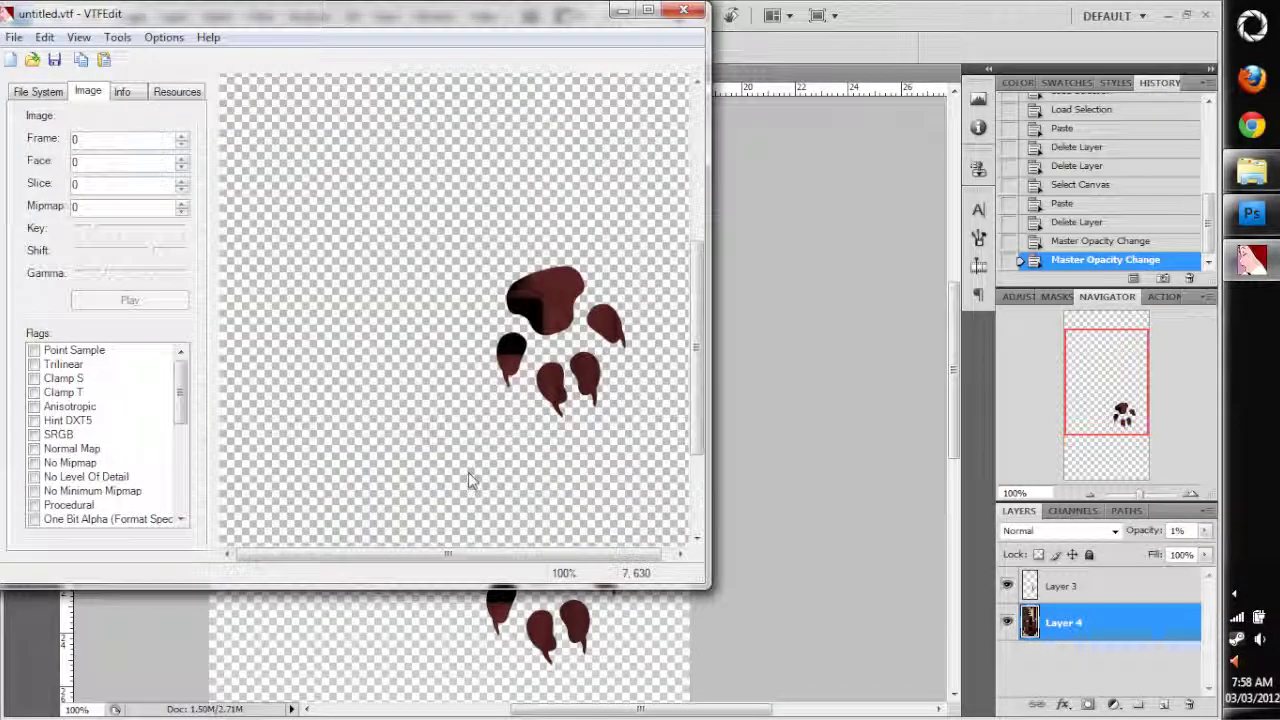
pyautogui.click(507, 489)
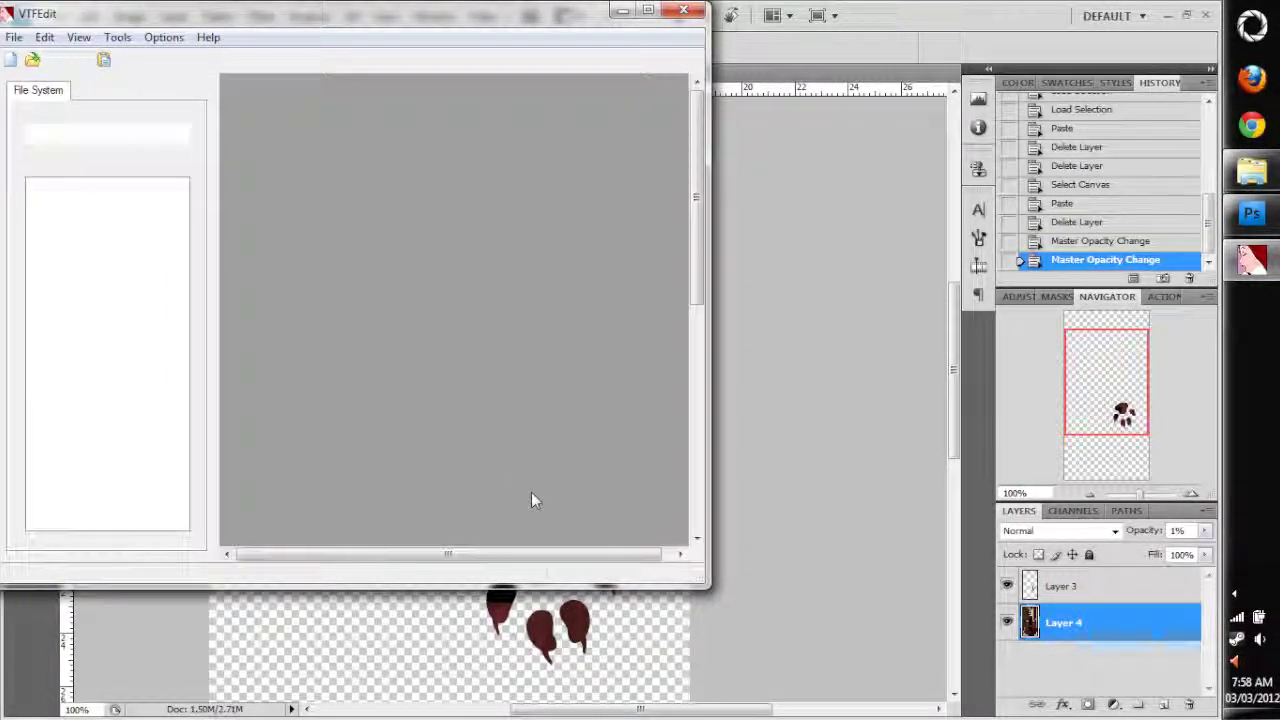
# Step: Examine how the transparency of the imported TGA texture is displayed, down to the paw print
pyautogui.doubleClick(385, 16)
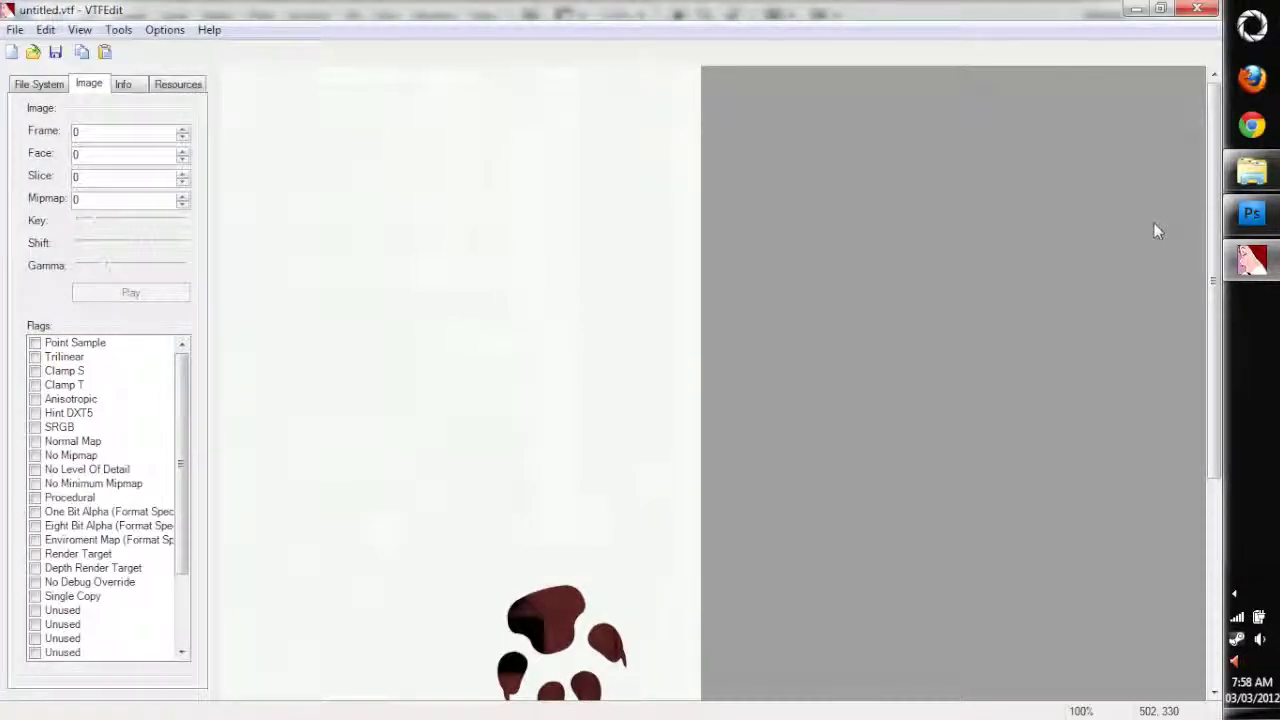
pyautogui.doubleClick(770, 9)
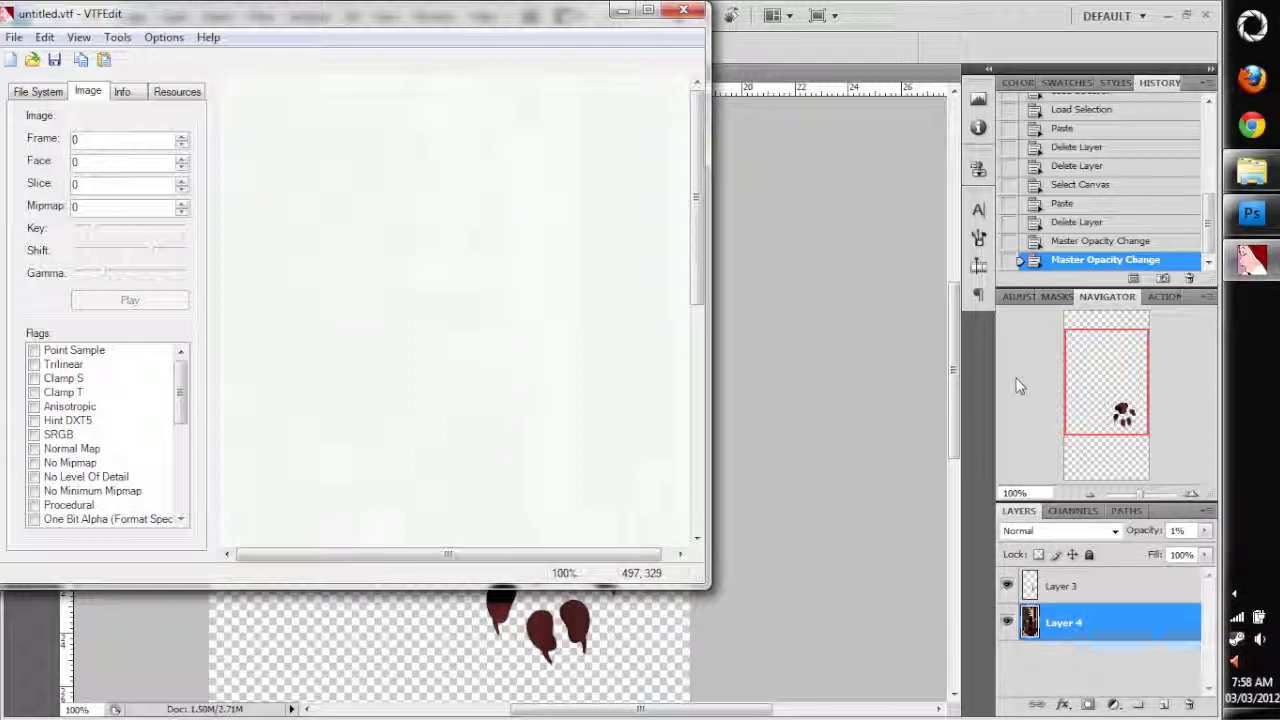
pyautogui.moveTo(697, 195); pyautogui.dragTo(755, 508)
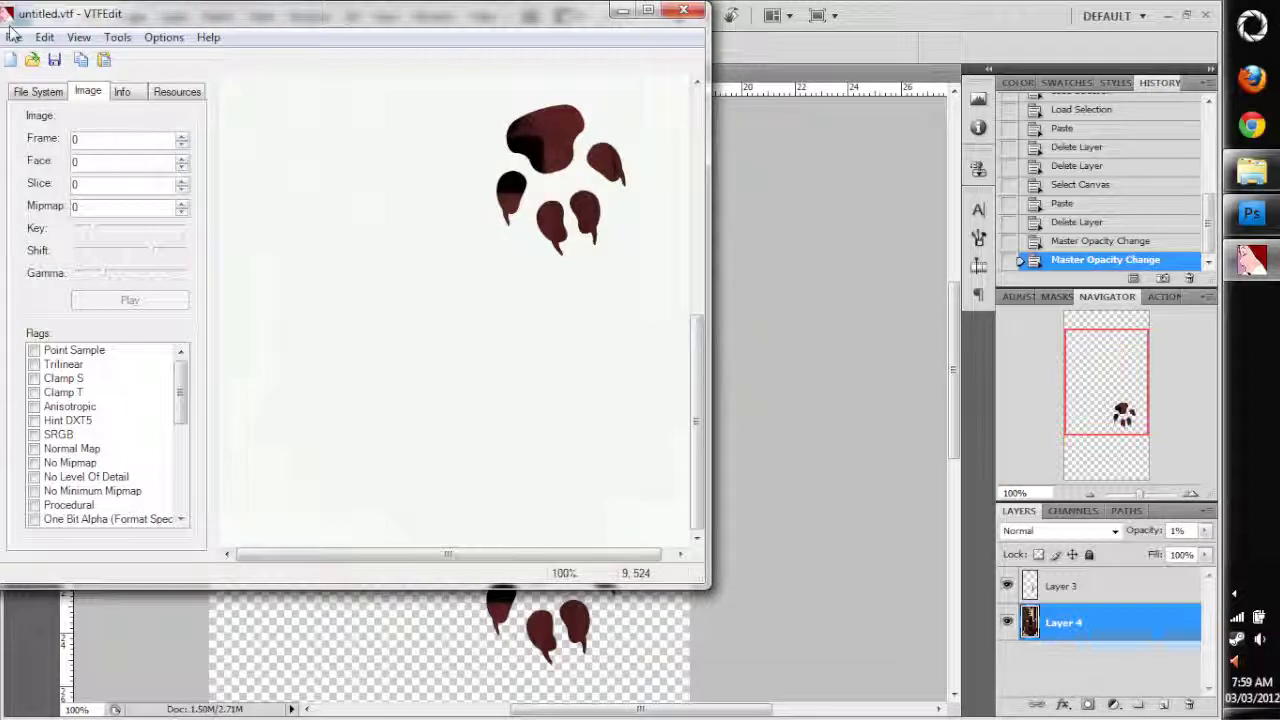
# Step: Import electric_guitar.png from the Desktop again with the existing VTF options and move the VTFEdit window over the middle of Photoshop
pyautogui.hotkey('alt', 'e')
pyautogui.hotkey('alt', 'space')
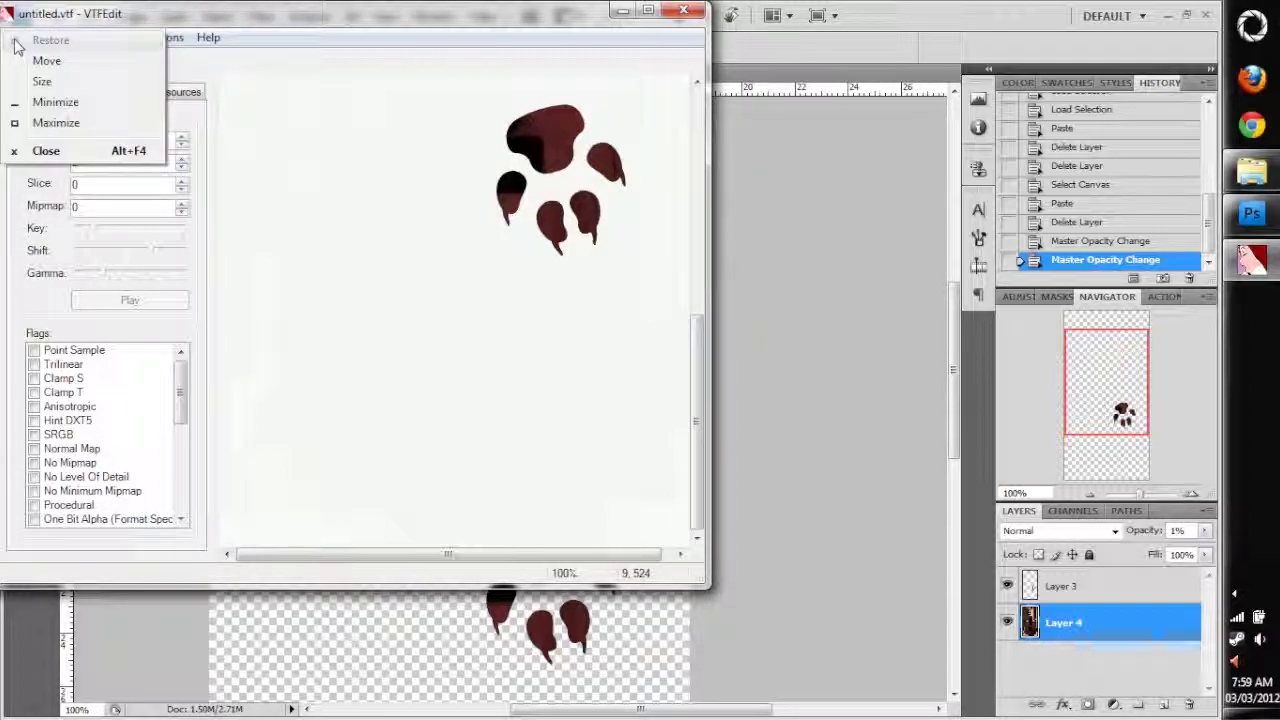
pyautogui.press('Escape')
pyautogui.hotkey('alt', 'f')
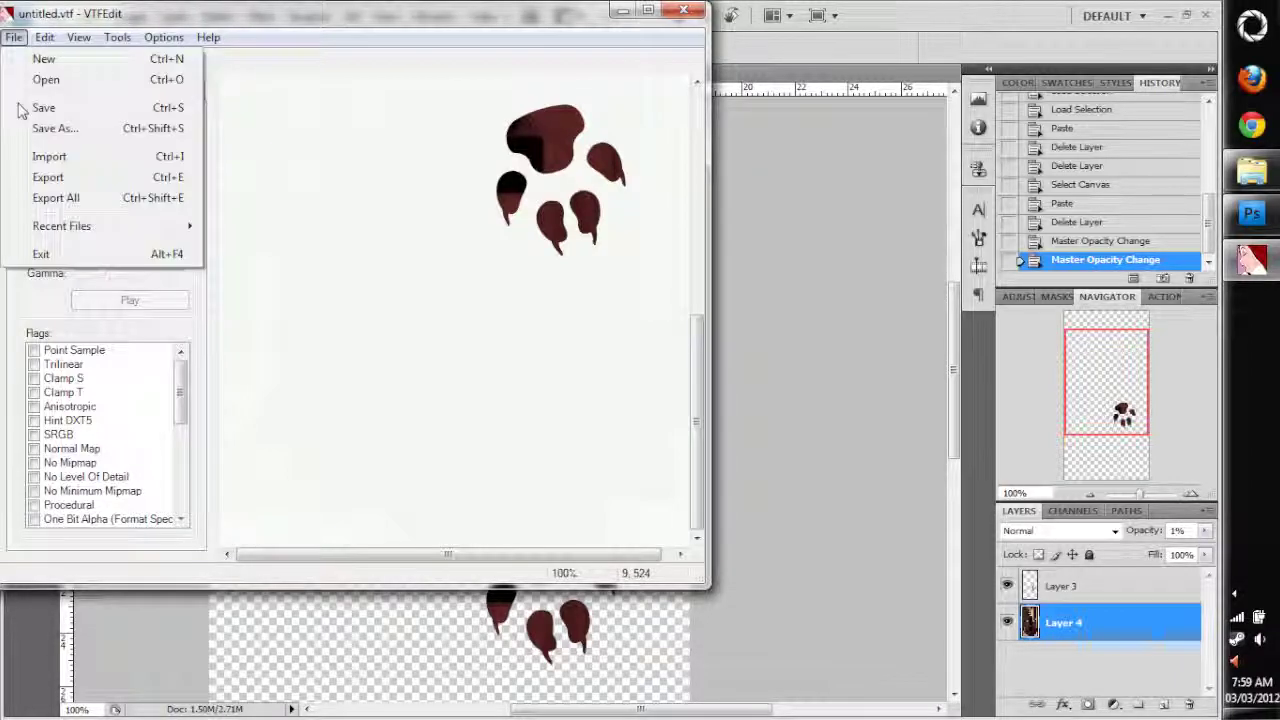
pyautogui.click(62, 158)
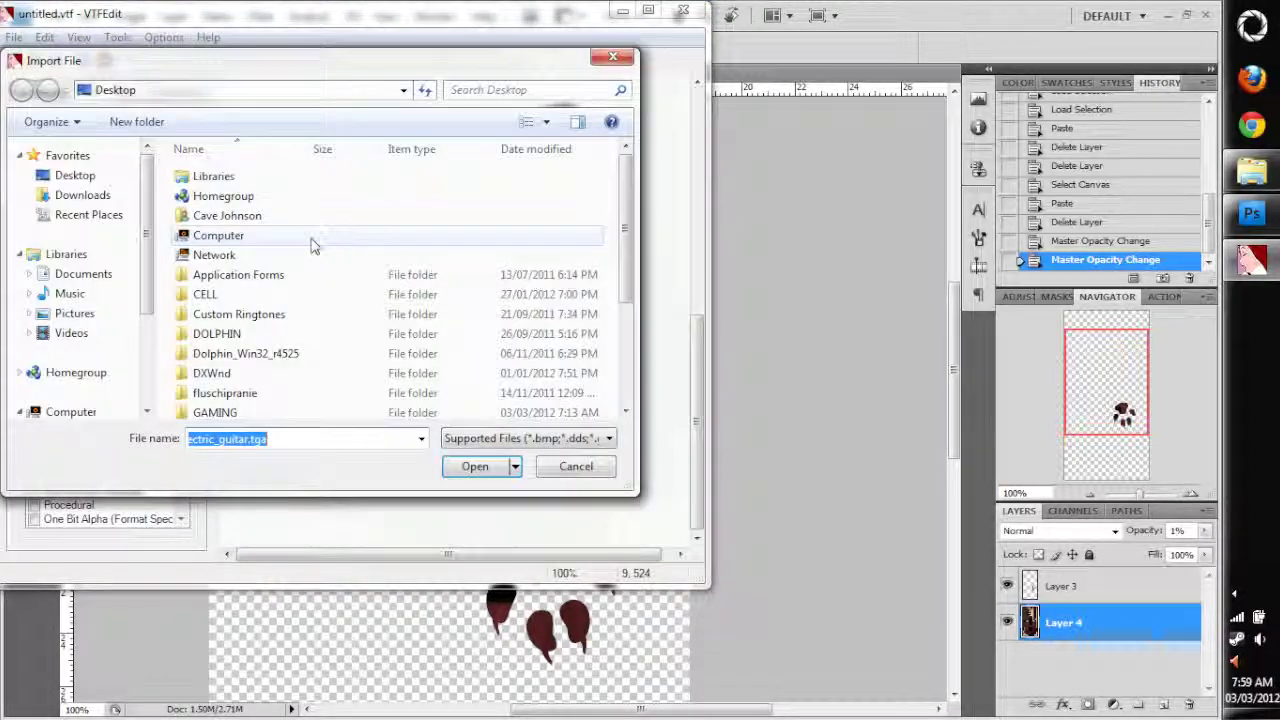
pyautogui.scroll(-3, 330, 400)
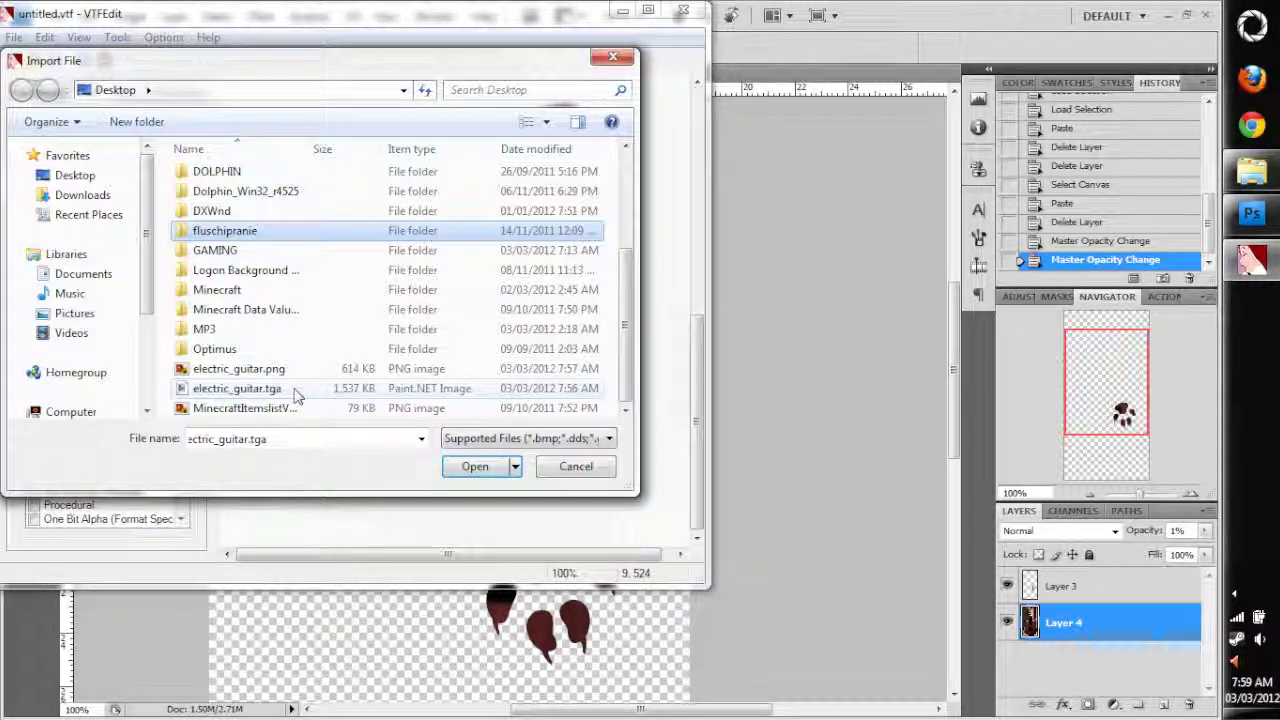
pyautogui.click(295, 370)
pyautogui.click(475, 466)
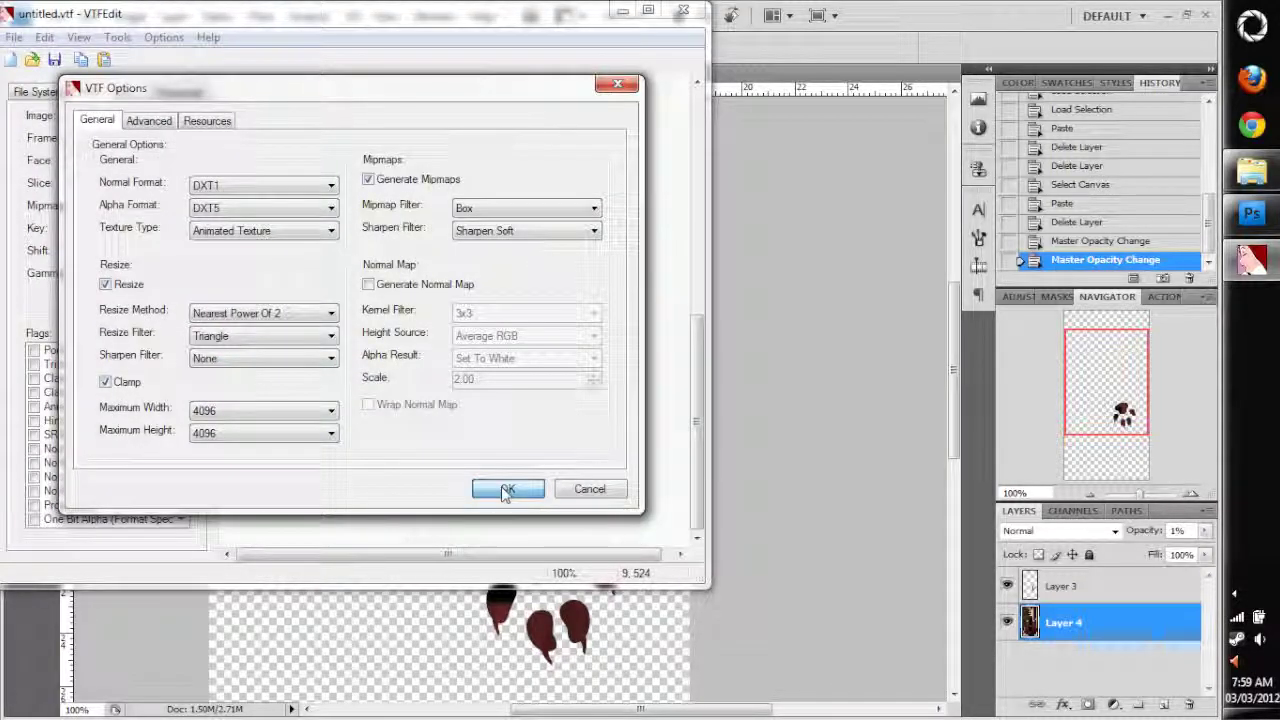
pyautogui.click(507, 489)
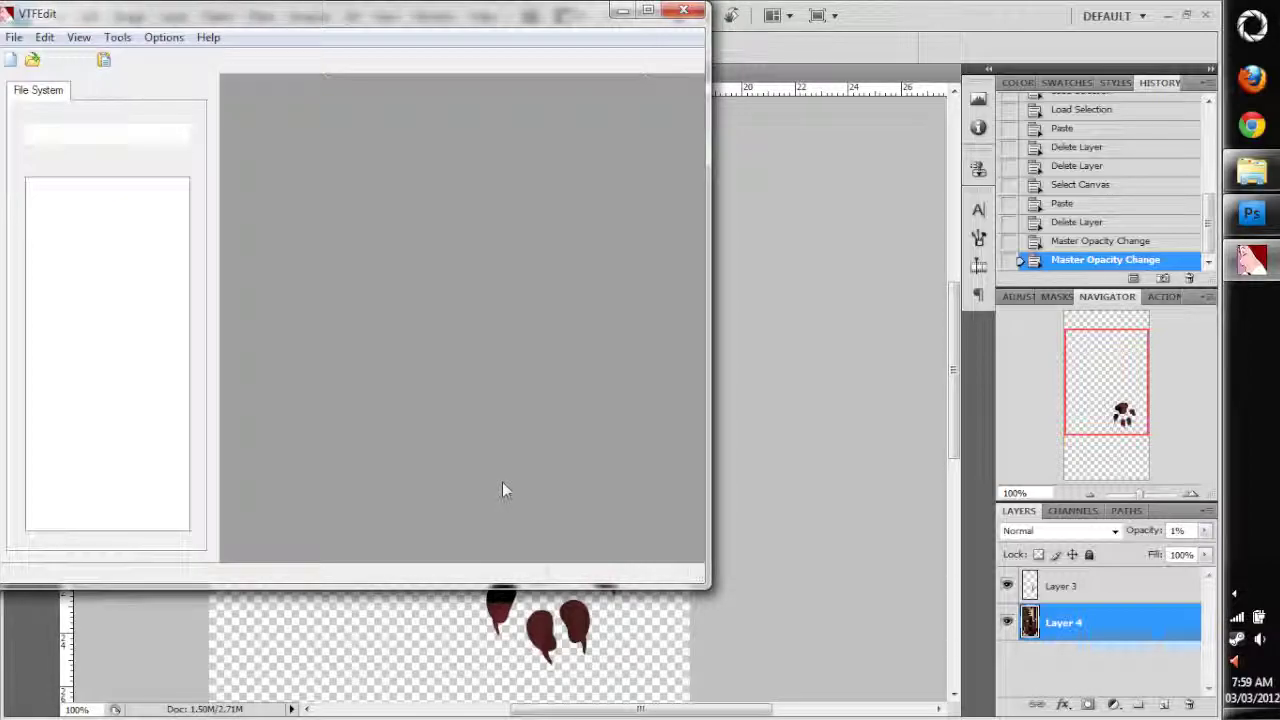
pyautogui.hotkey('ctrl', 'v')
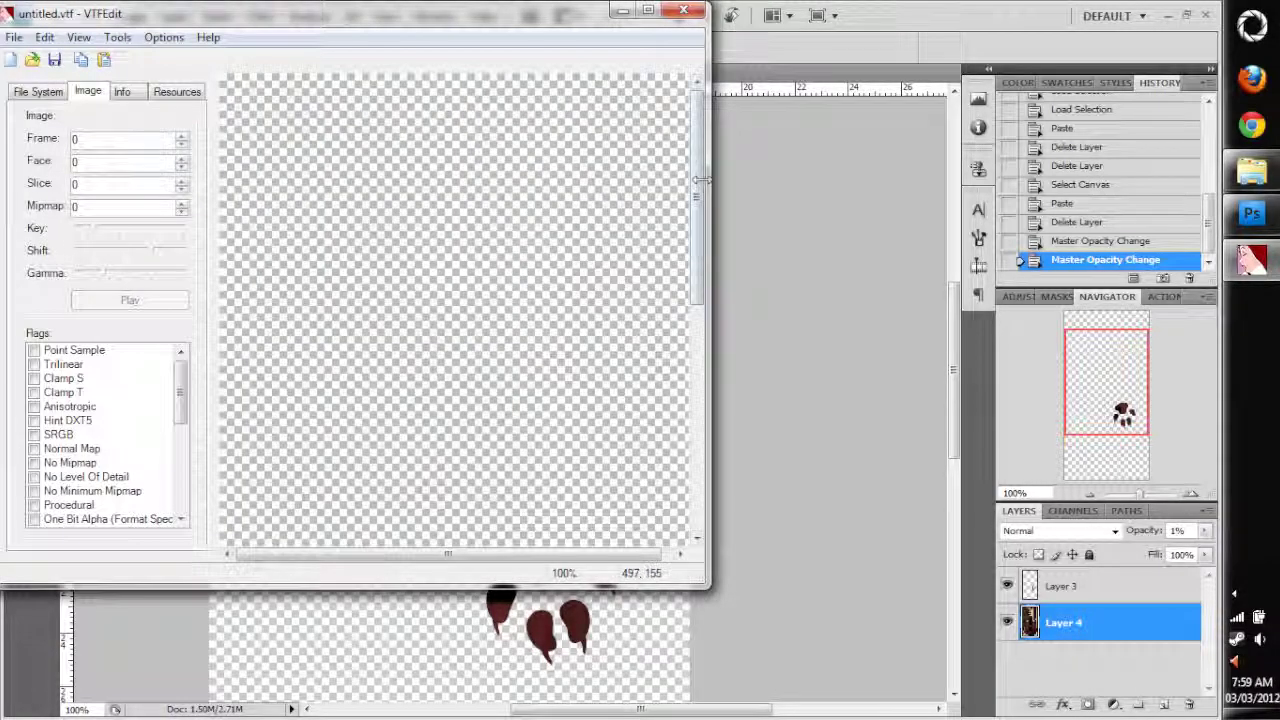
pyautogui.moveTo(590, 25); pyautogui.dragTo(696, 144)
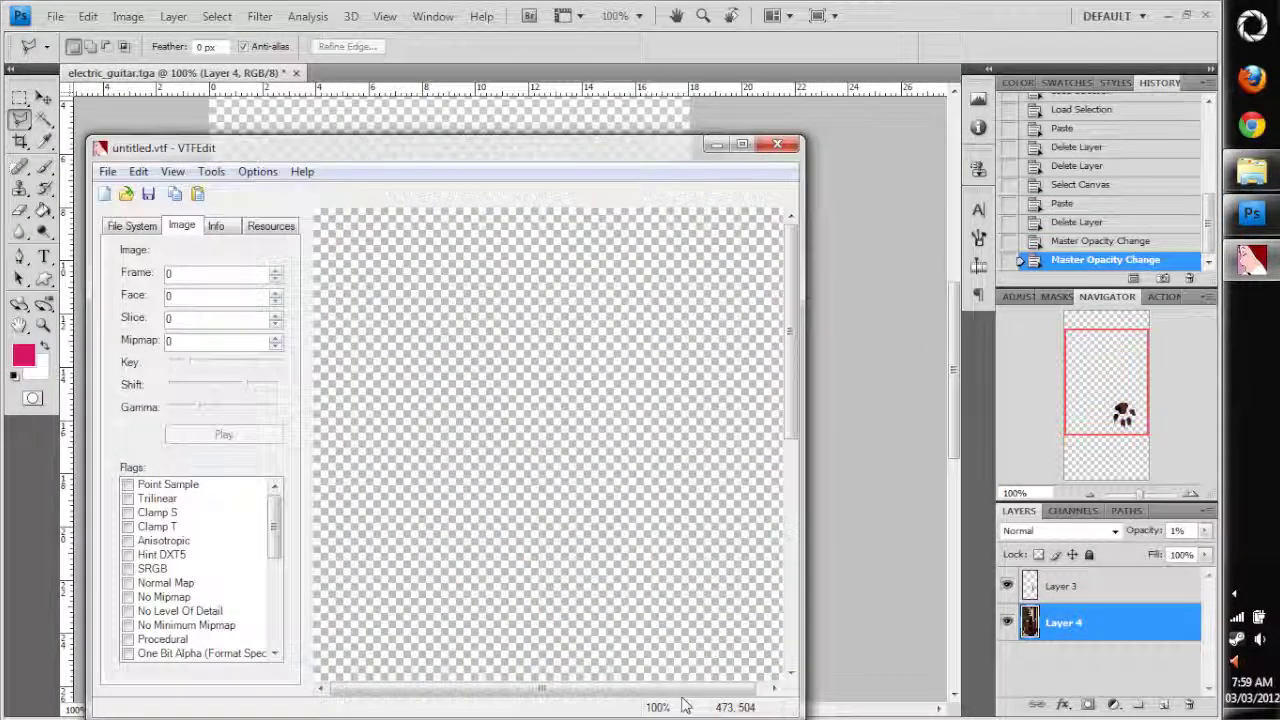
# Step: Check the paw print in the imported texture, then close VTFEdit and the electric_guitar.tga document in Photoshop
pyautogui.scroll(-5, 598, 447)
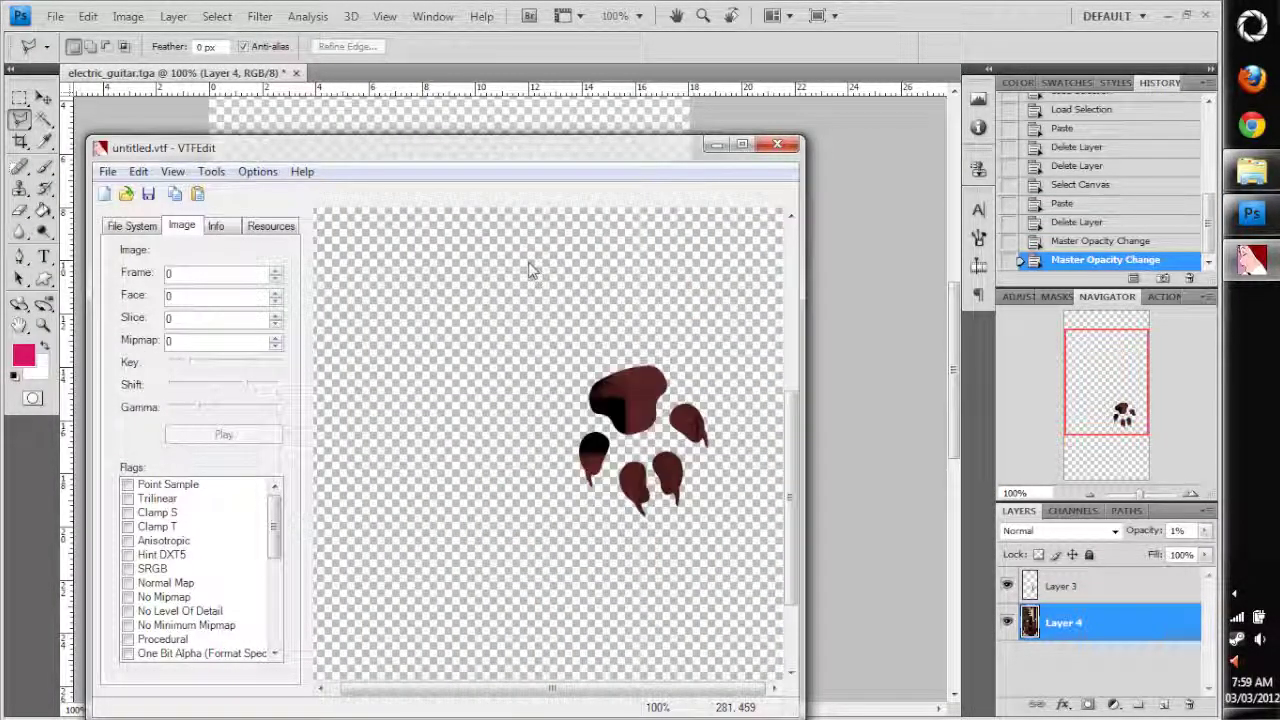
pyautogui.click(778, 147)
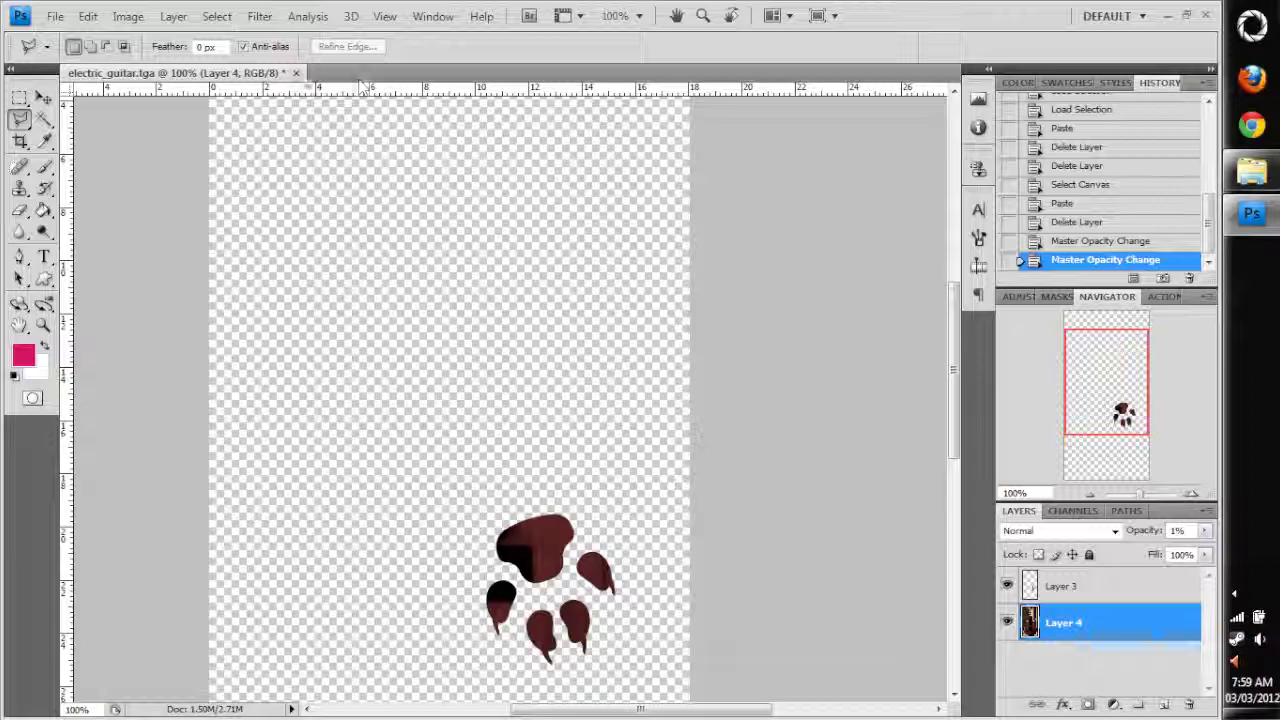
pyautogui.click(296, 73)
pyautogui.click(619, 298)
# Step: Open sign_fairground_stage1.tga from the tmpfiles folder in Photoshop
pyautogui.hotkey('alt', 'Tab')
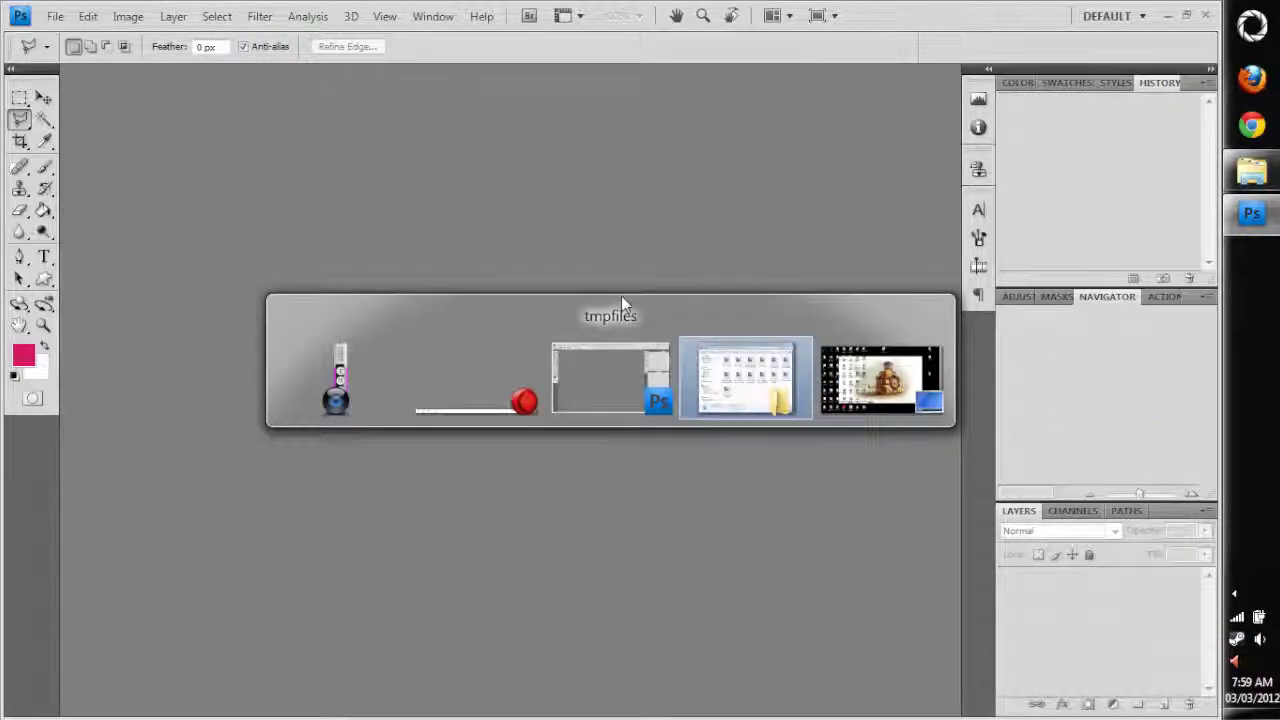
pyautogui.hotkey('alt', 'Tab')
pyautogui.hotkey('alt', 'Tab')
pyautogui.hotkey('alt', 'shift', 'Tab')
pyautogui.hotkey('alt', 'shift', 'Tab')
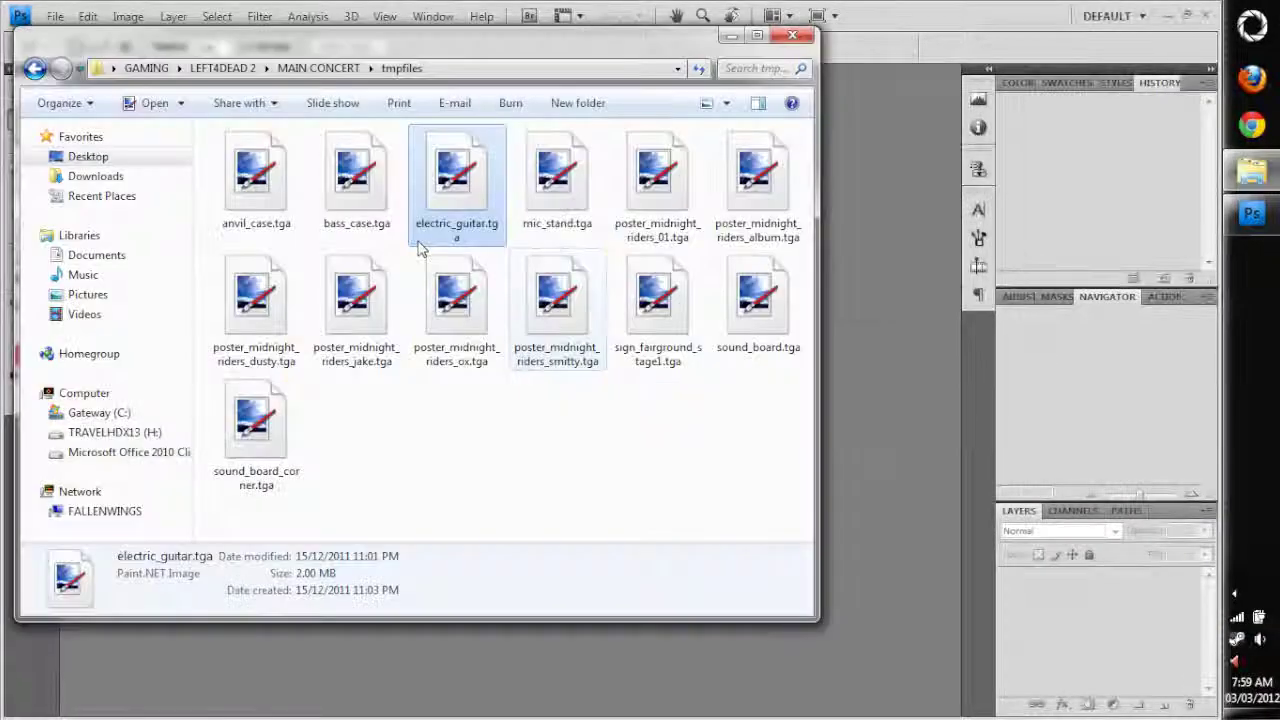
pyautogui.click(652, 345)
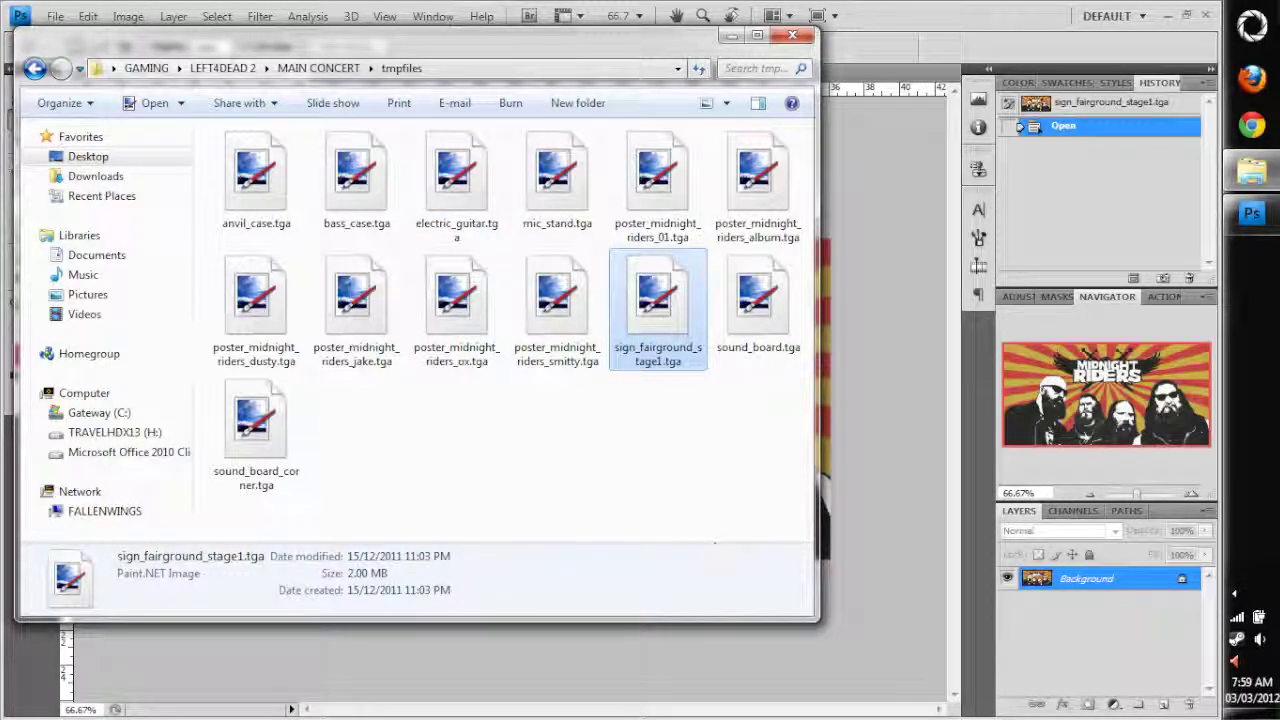
pyautogui.hotkey('alt', 'Tab')
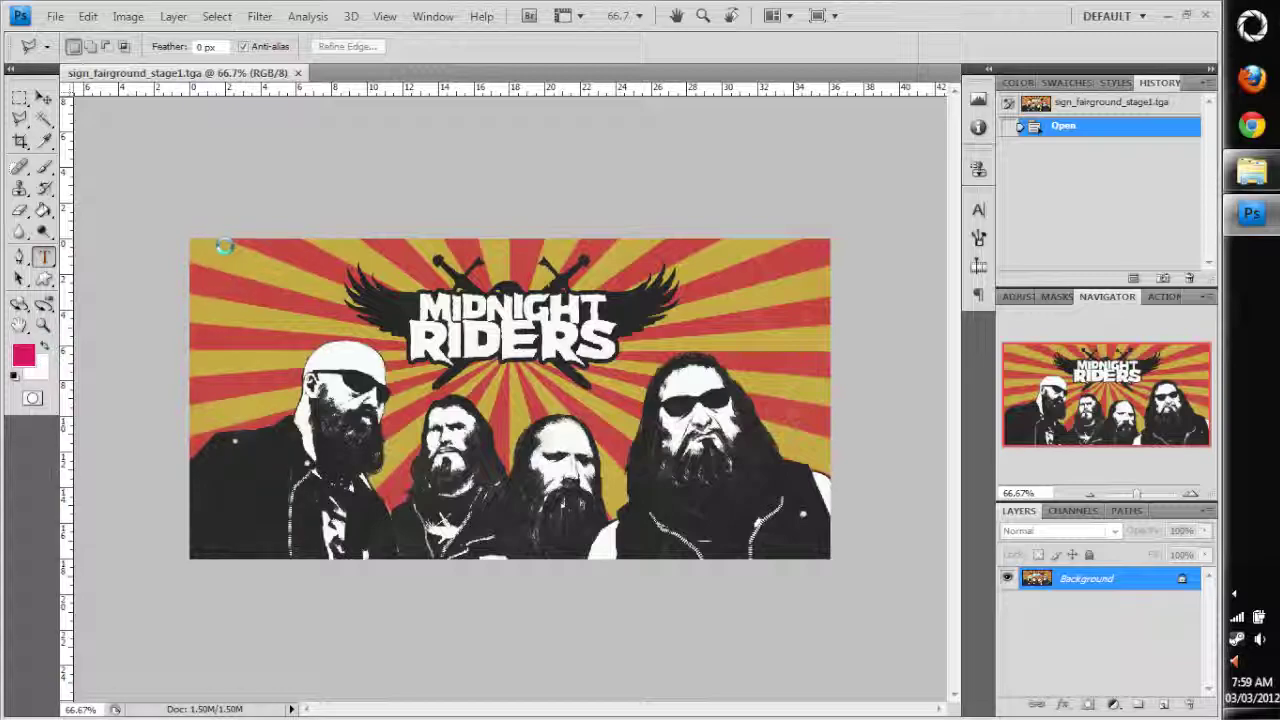
# Step: Set up the Custom Shape tool with the arrow shape and the dark red foreground colour a10000
pyautogui.click(43, 279)
pyautogui.click(44, 345)
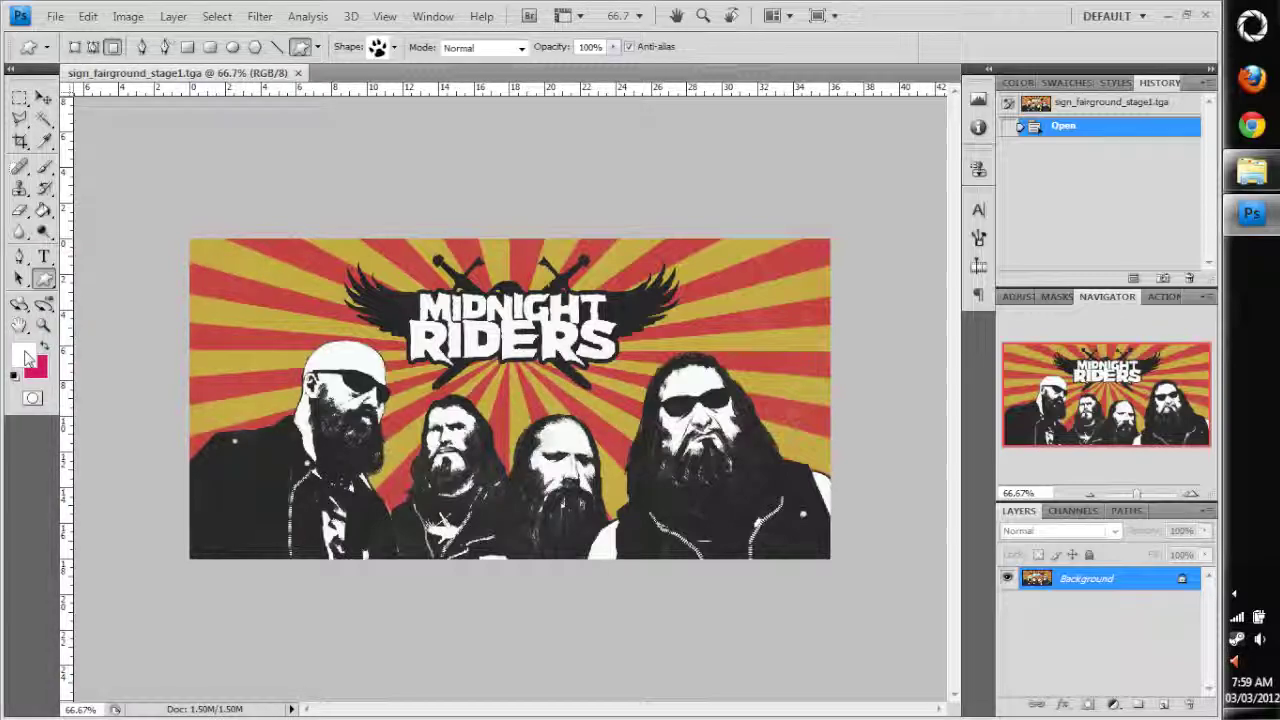
pyautogui.press('i')
pyautogui.click(24, 355)
pyautogui.click(776, 426)
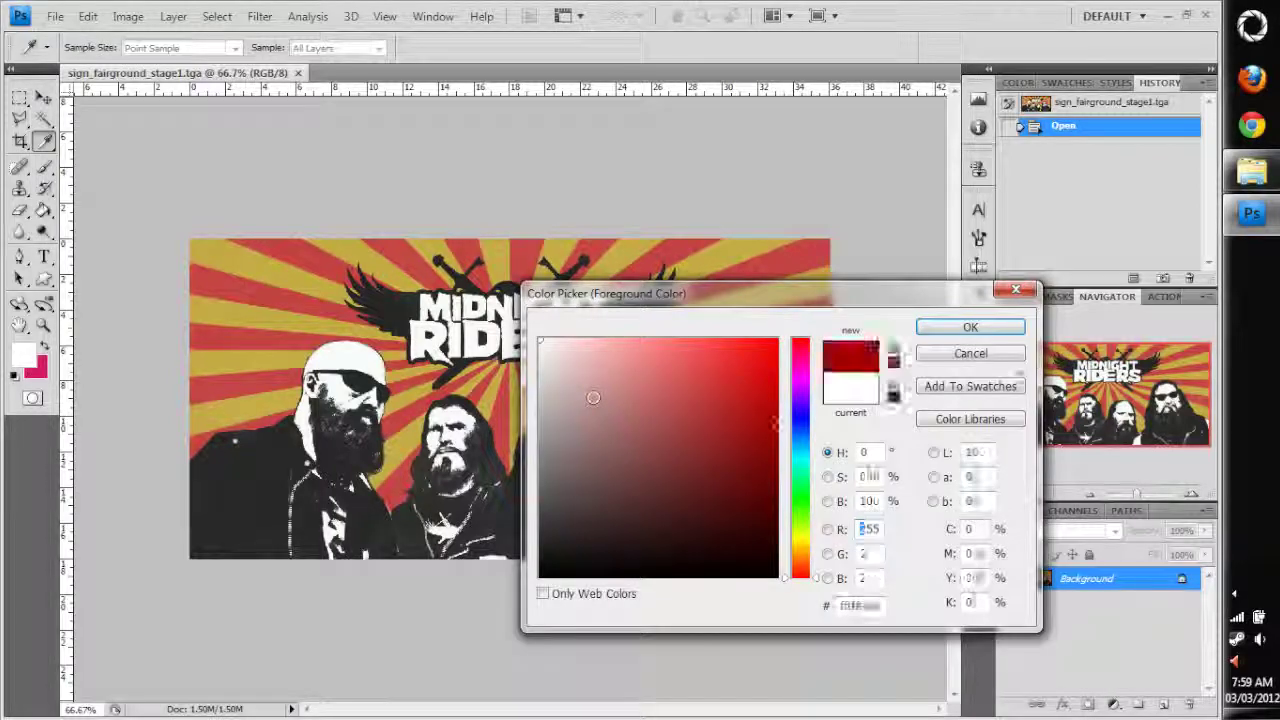
pyautogui.click(970, 328)
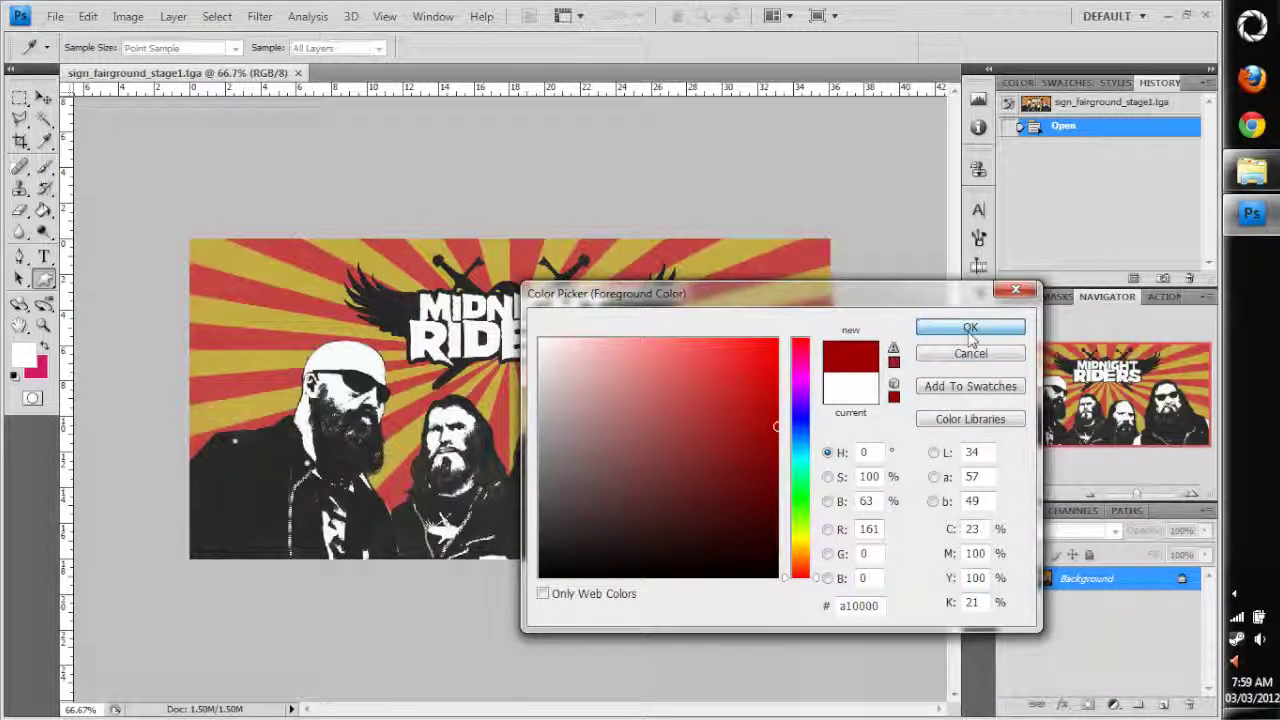
pyautogui.click(383, 44)
pyautogui.doubleClick(406, 142)
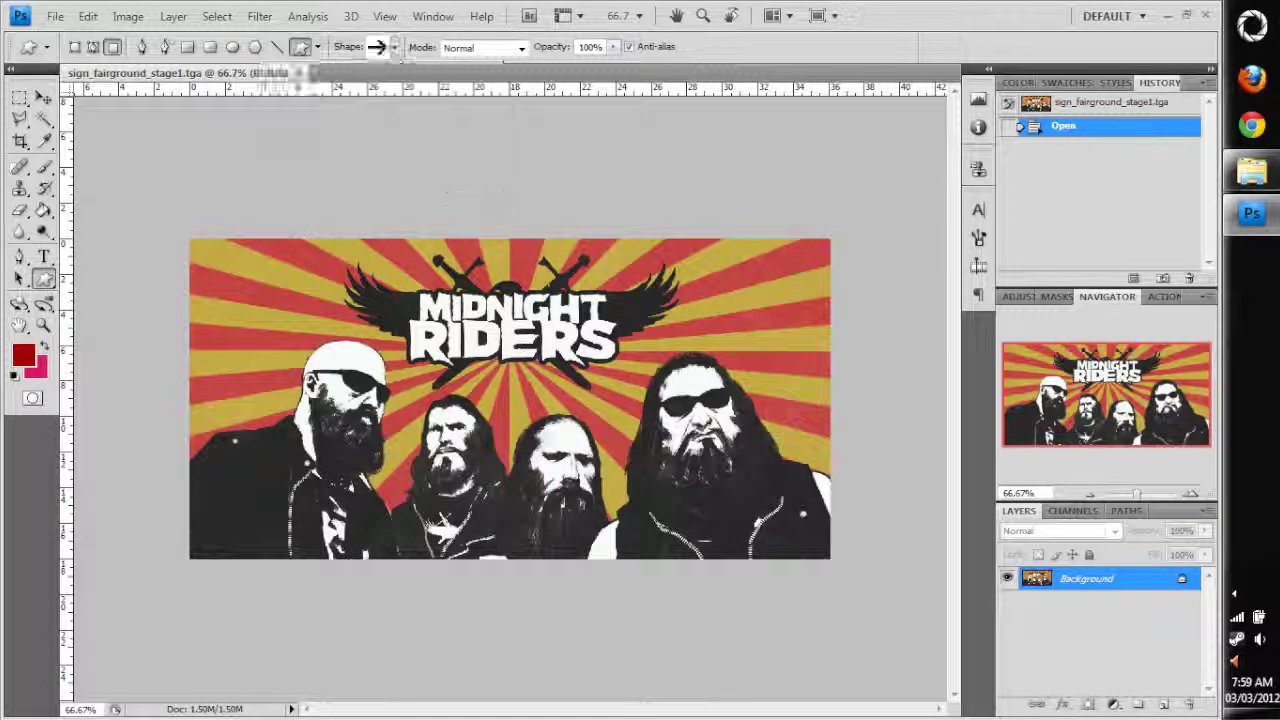
pyautogui.moveTo(311, 337); pyautogui.dragTo(640, 463)
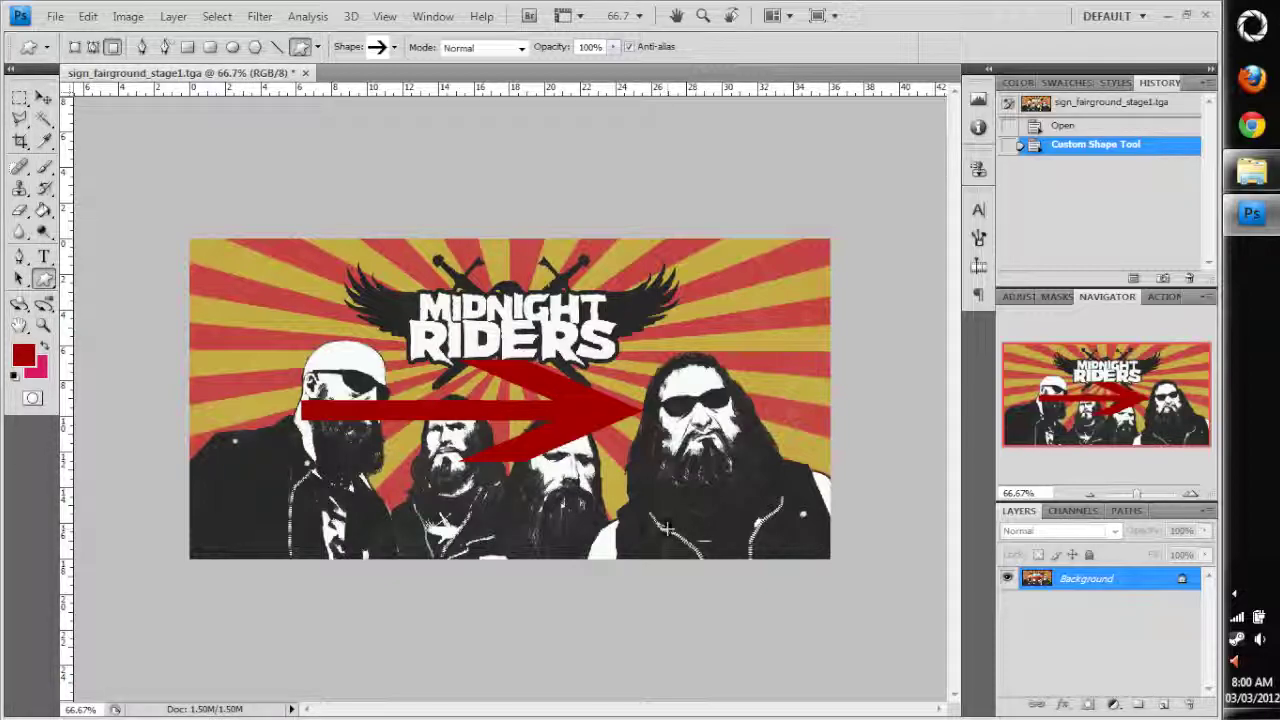
pyautogui.keyDown('ctrl'); pyautogui.click(1038, 584); pyautogui.keyUp('ctrl')
pyautogui.hotkey('ctrl', 'z')
pyautogui.click(1062, 125)
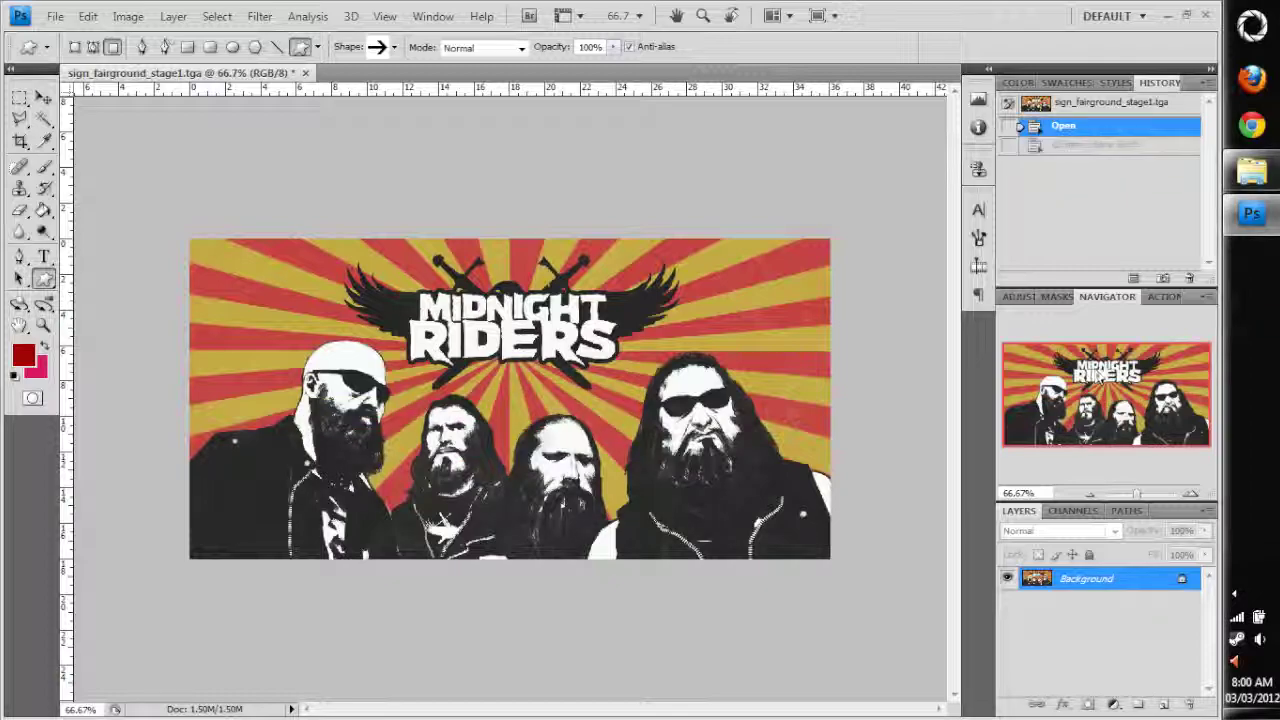
# Step: Draw a dark red arrow about half the image width across the band members on a new layer and load its outline as a selection
pyautogui.click(1163, 704)
pyautogui.moveTo(285, 474); pyautogui.dragTo(623, 520)
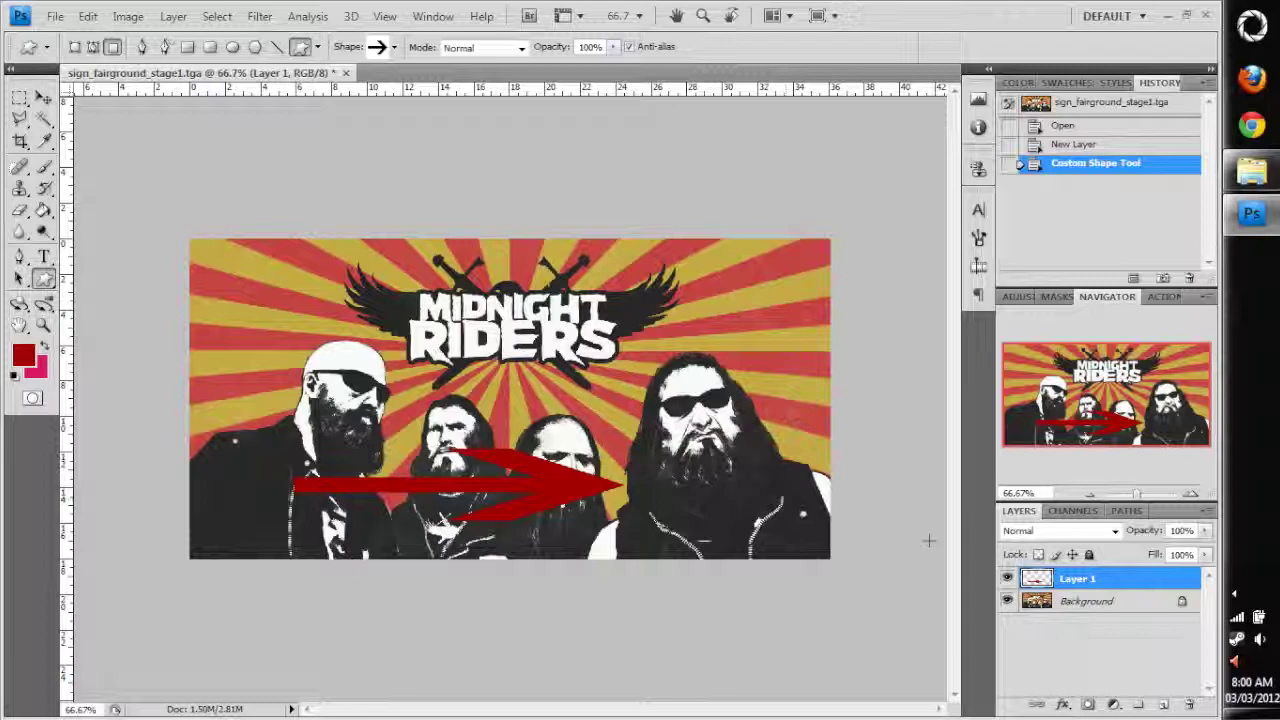
pyautogui.keyDown('ctrl'); pyautogui.click(1038, 579); pyautogui.keyUp('ctrl')
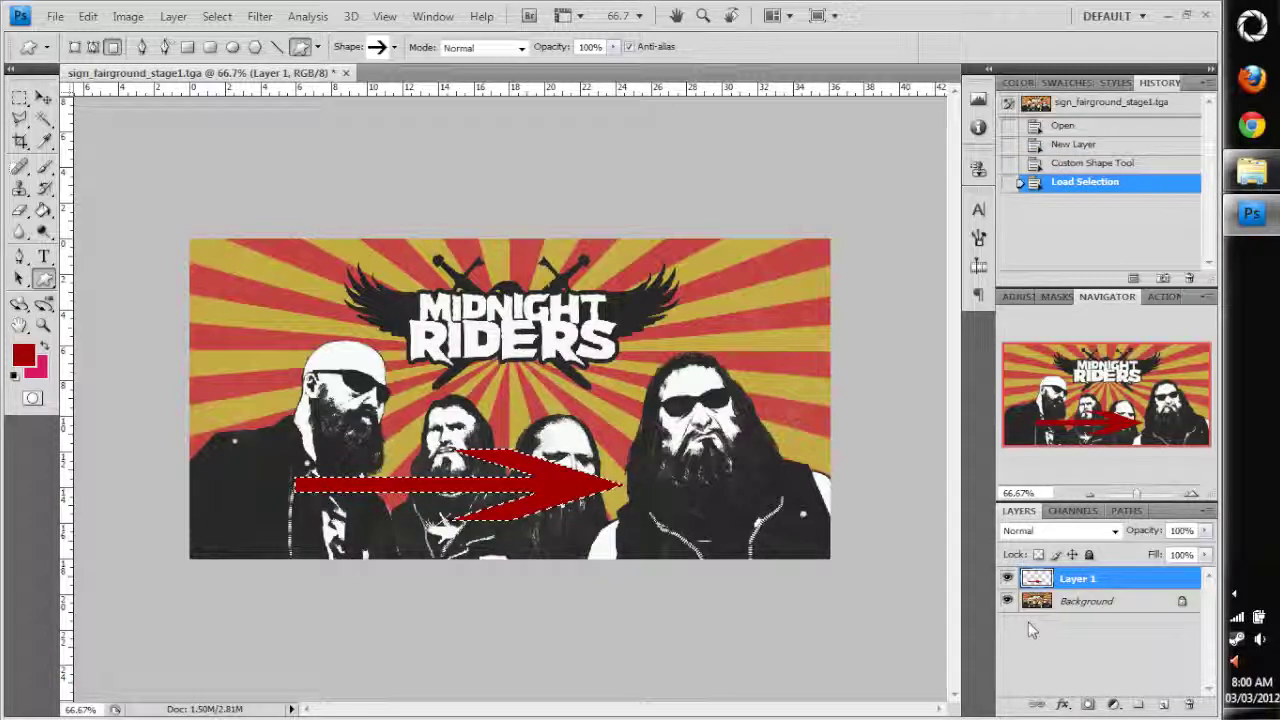
# Step: Copy the whole Background image onto two new layers and delete the original Background layer
pyautogui.click(1068, 599)
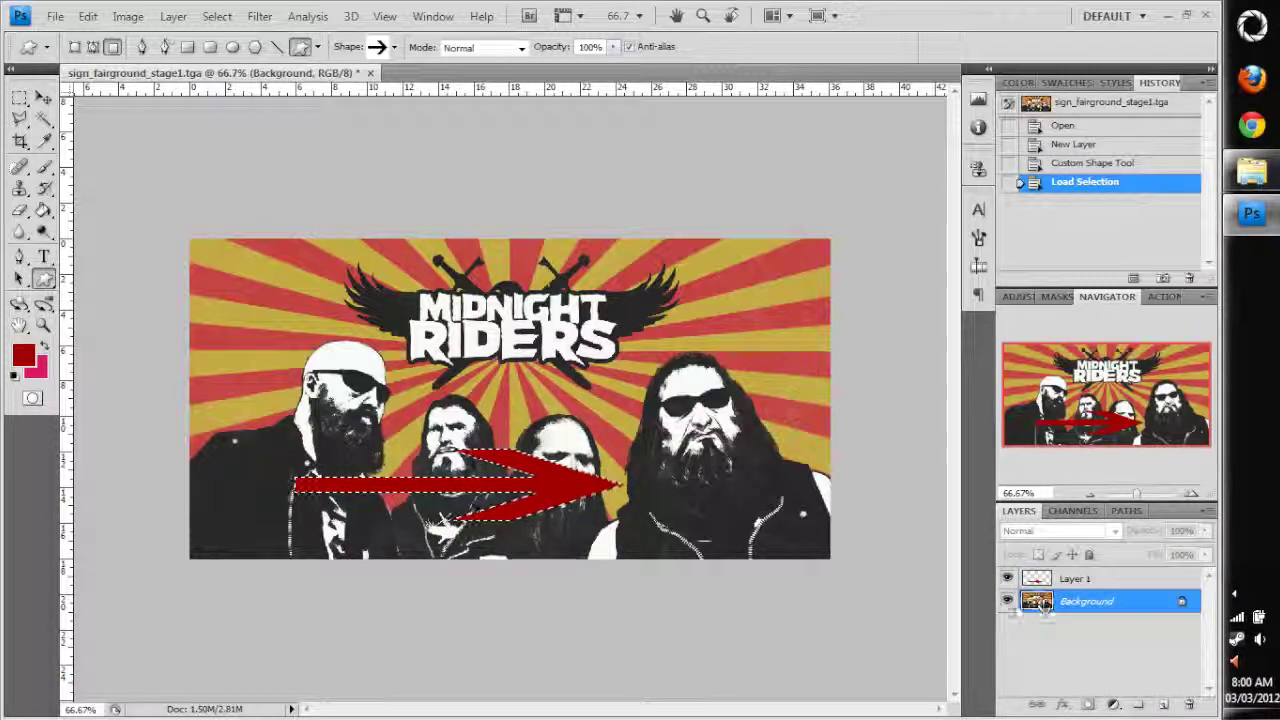
pyautogui.hotkey('ctrl', 'v')
pyautogui.click(1063, 622)
pyautogui.hotkey('ctrl', 'a')
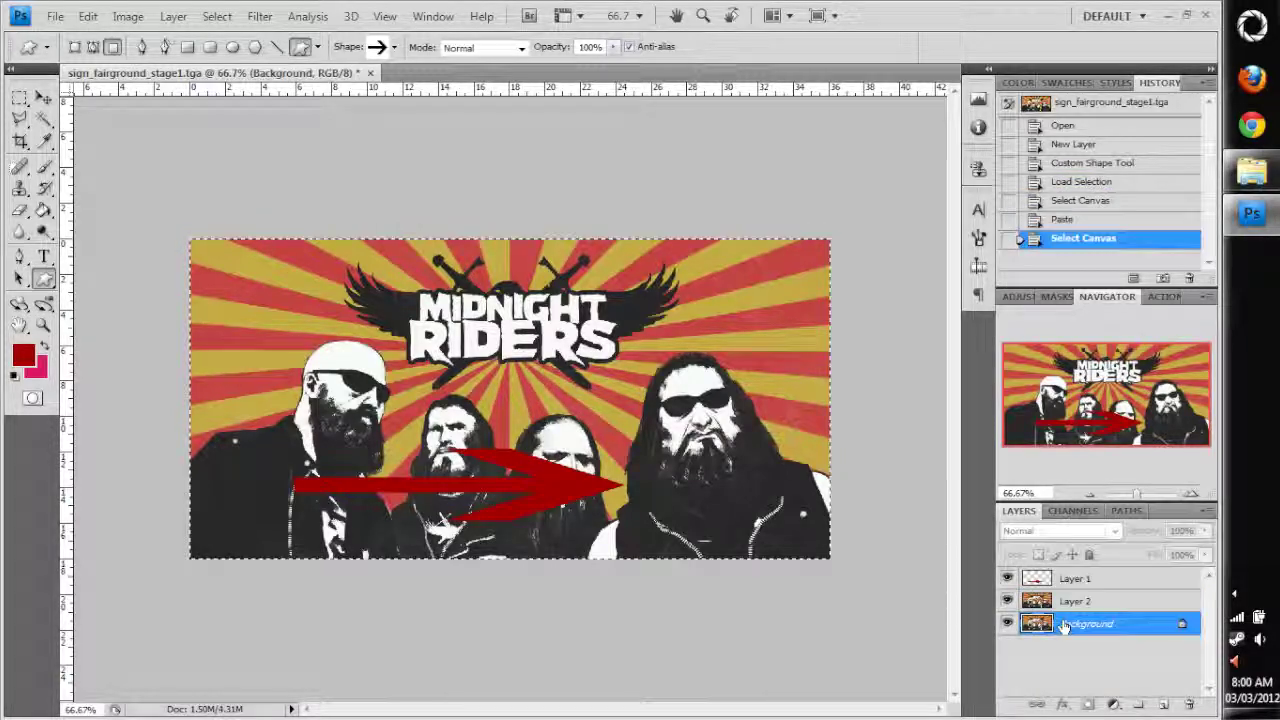
pyautogui.hotkey('ctrl', 'v')
pyautogui.moveTo(1060, 646); pyautogui.dragTo(1190, 703)
# Step: Load the arrow outline of Layer 1 as a selection and copy that area of Layer 2 onto a new layer
pyautogui.click(1070, 584)
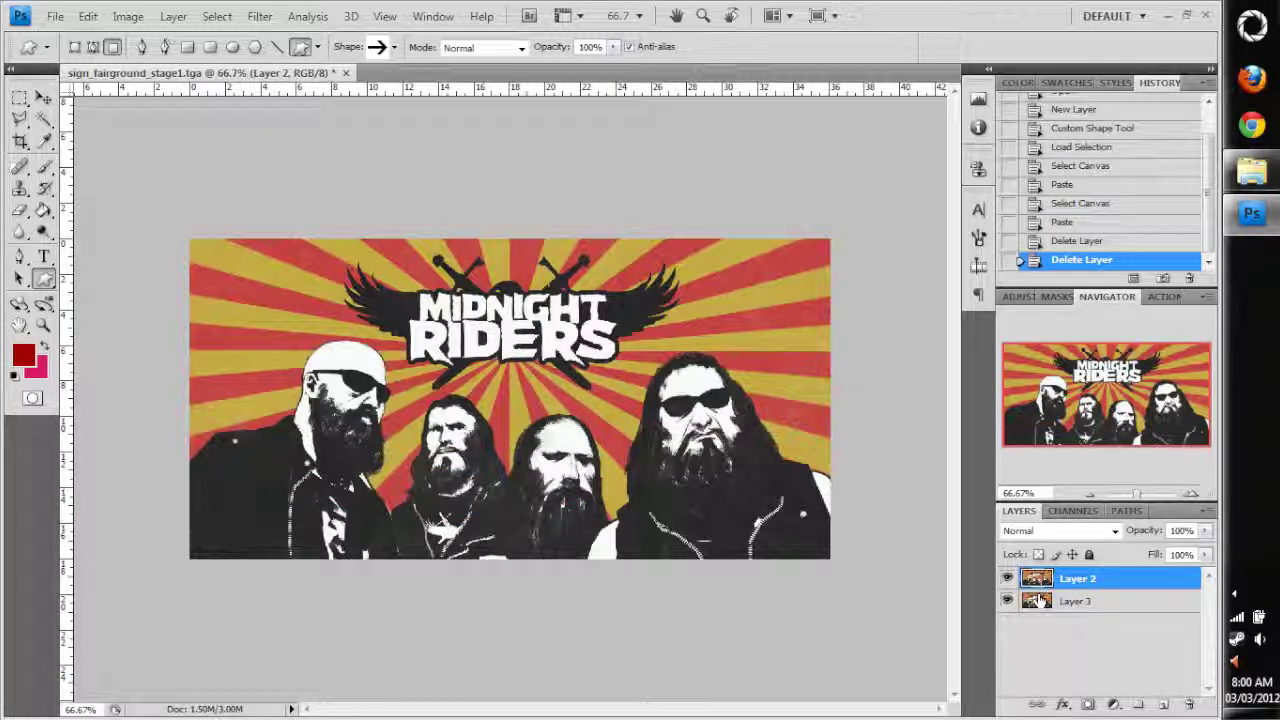
pyautogui.hotkey('ctrl', 'z')
pyautogui.keyDown('ctrl'); pyautogui.click(1036, 601); pyautogui.keyUp('ctrl')
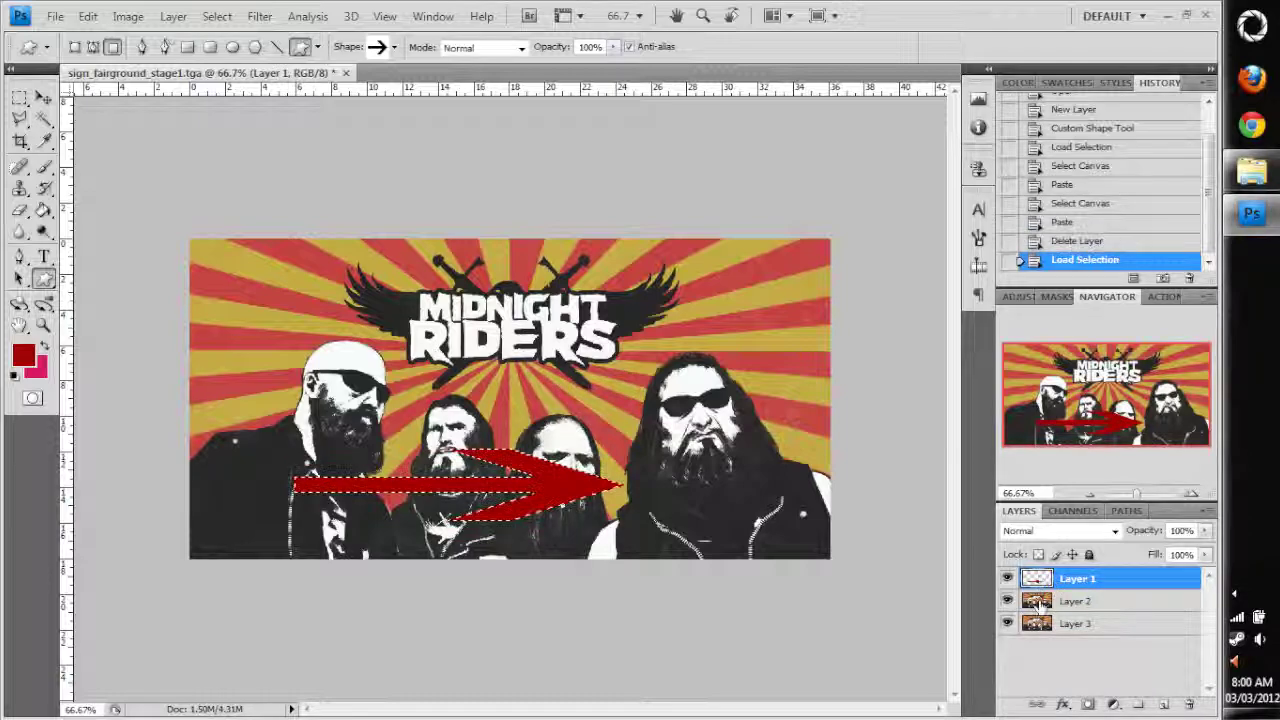
pyautogui.hotkey('ctrl', 'v')
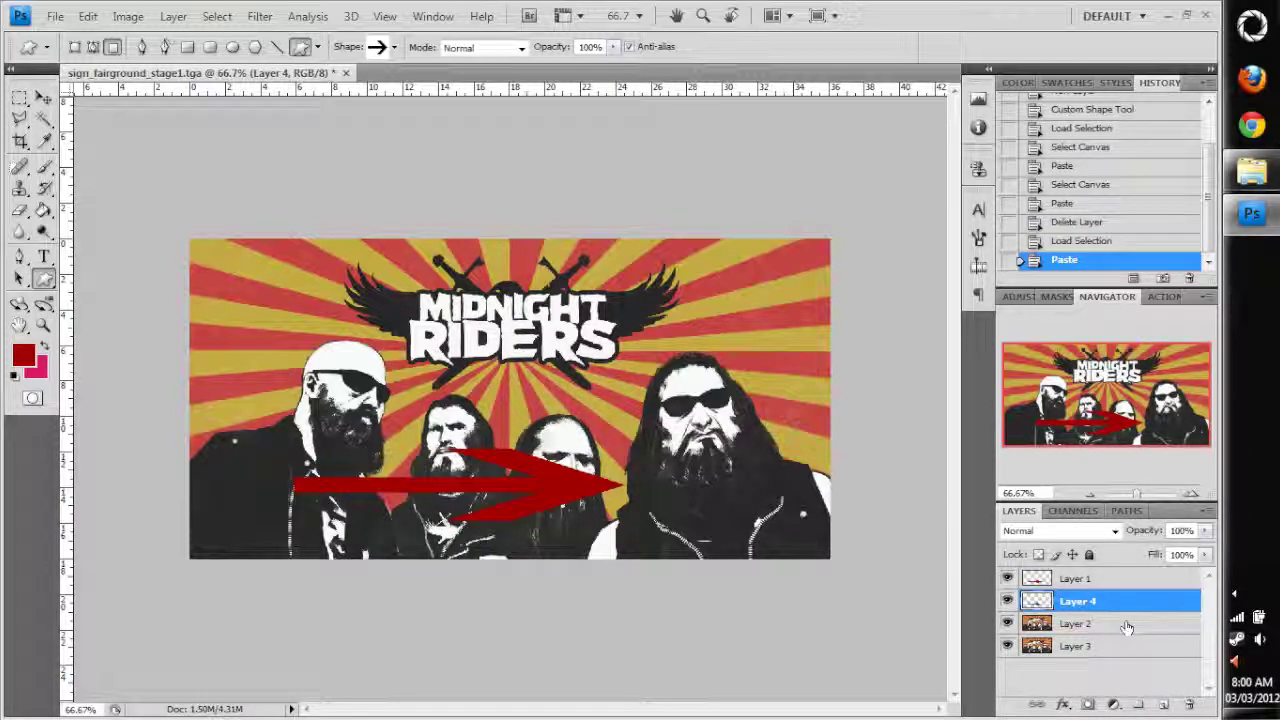
# Step: Delete the red arrow layer and the full-image Layer 2
pyautogui.click(1128, 623)
pyautogui.keyDown('ctrl'); pyautogui.click(1103, 579); pyautogui.keyUp('ctrl')
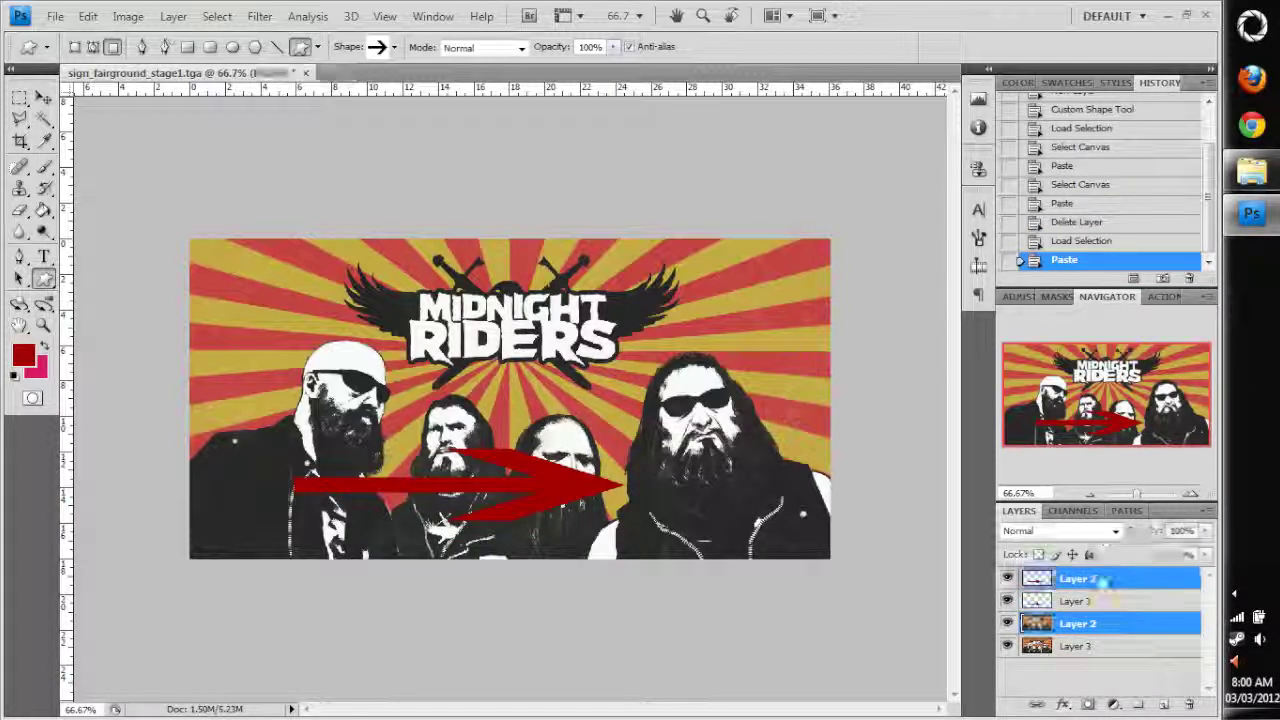
pyautogui.click(1190, 706)
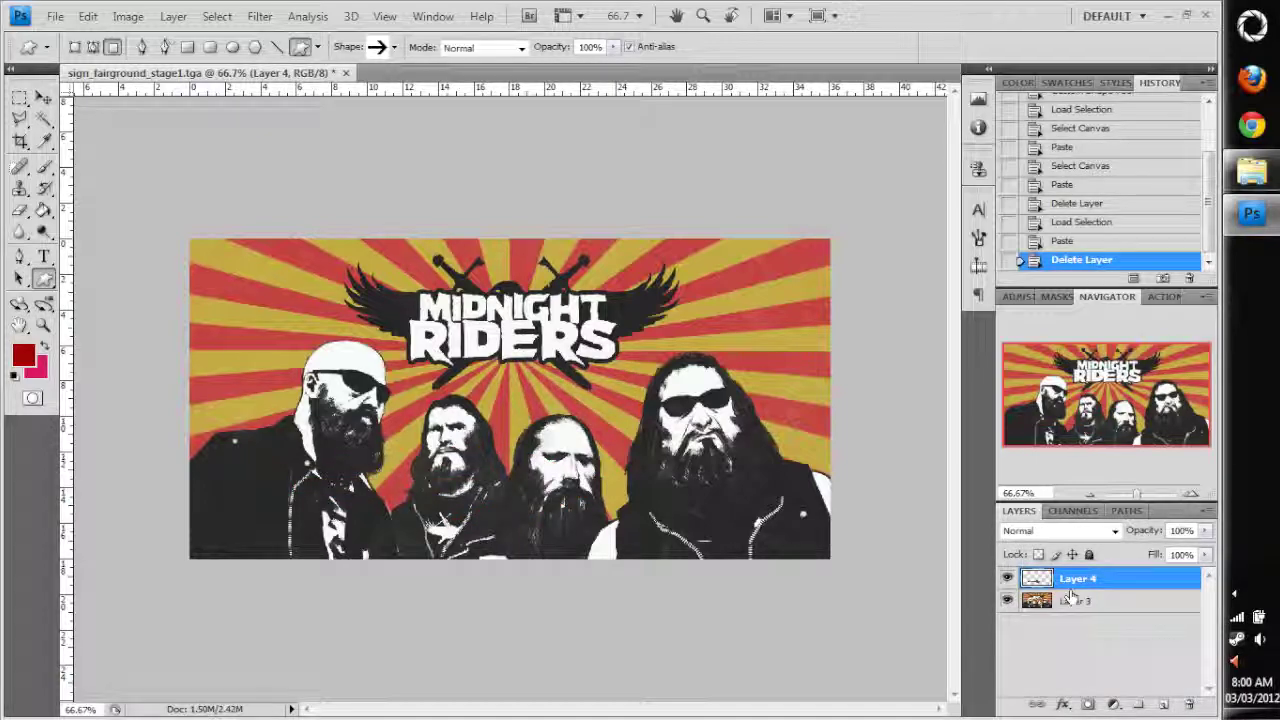
# Step: Set the opacity of Layer 3, the full poster image, to 1%
pyautogui.click(1094, 603)
pyautogui.click(1180, 530)
pyautogui.write('1')
pyautogui.press('Return')
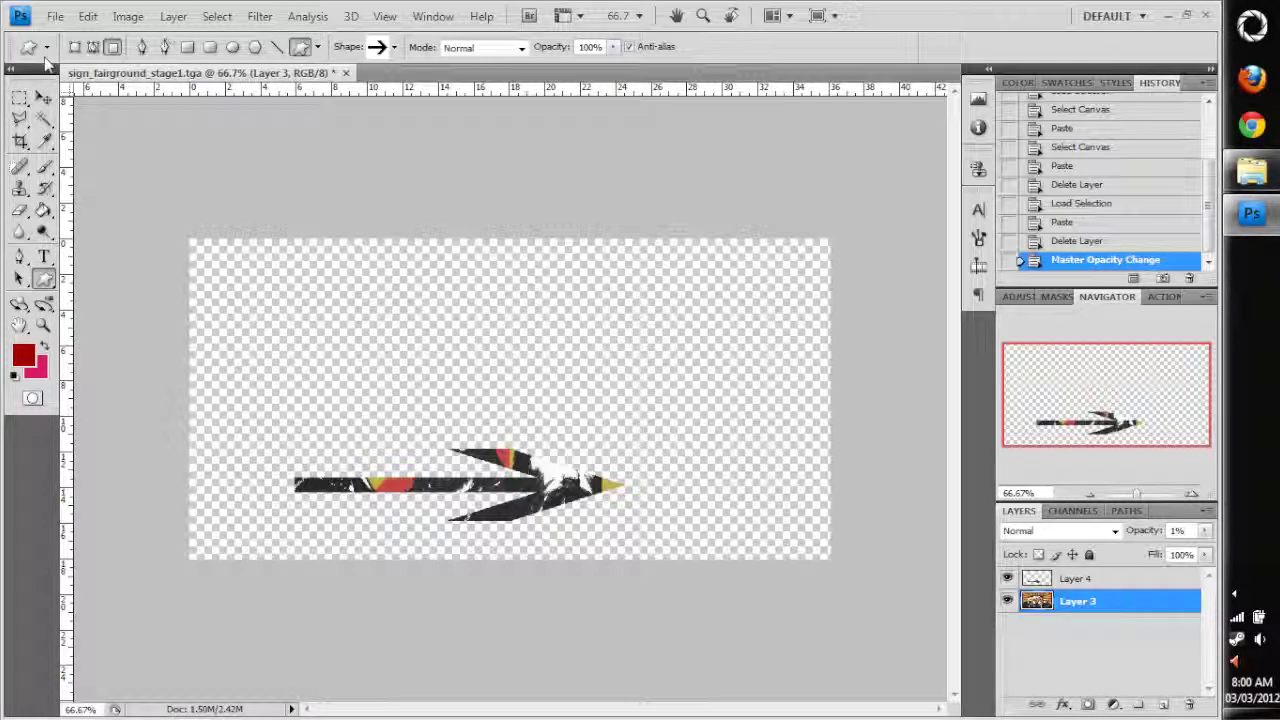
pyautogui.click(55, 16)
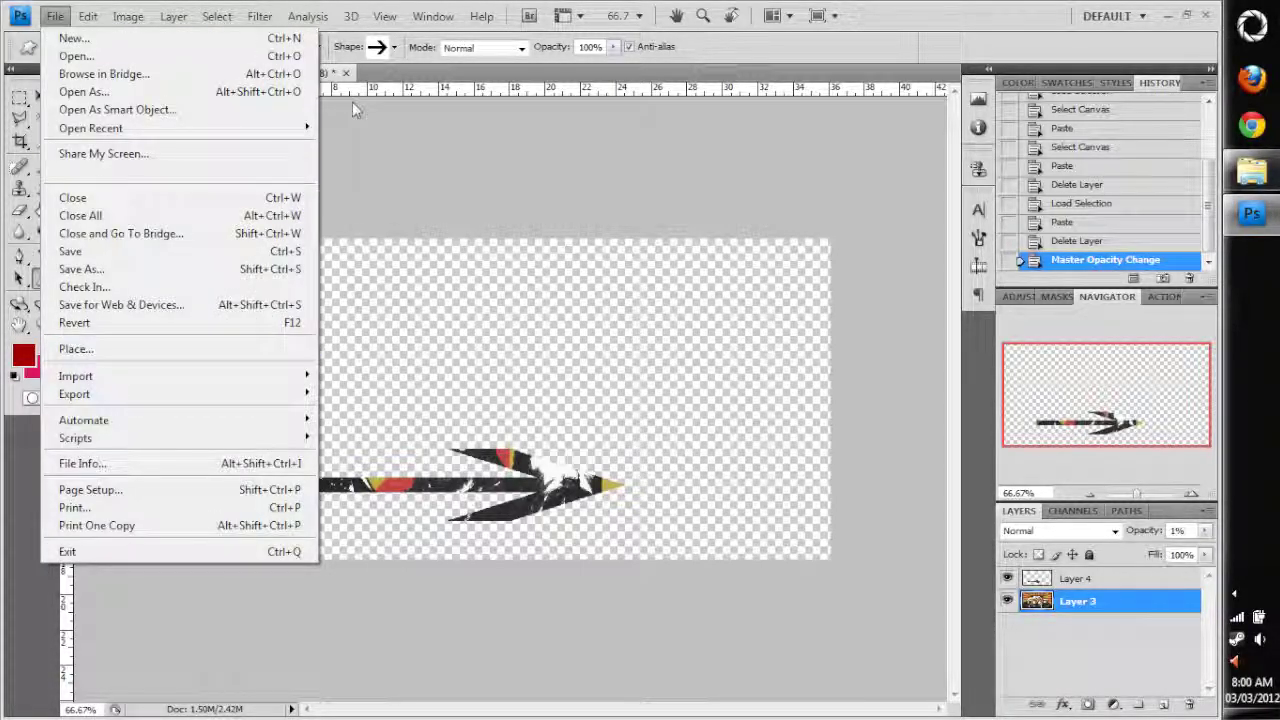
pyautogui.click(488, 18)
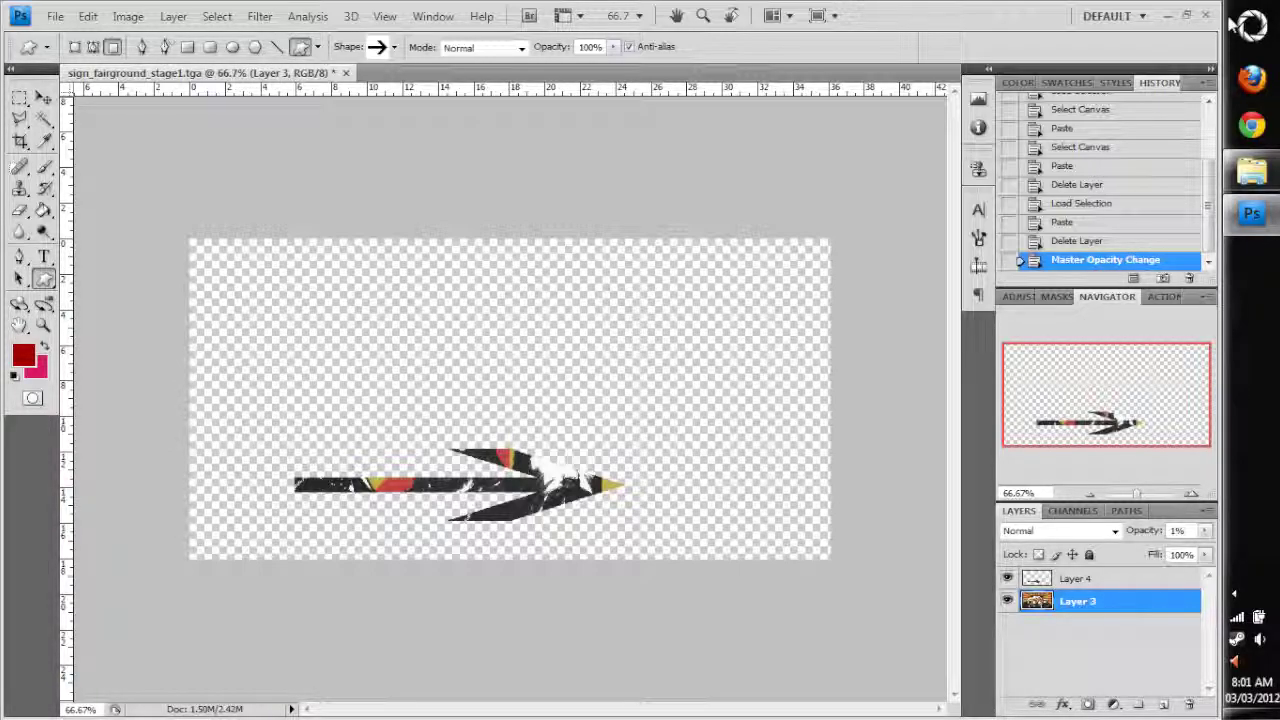
# Step: Bring up the tmpfiles folder in Windows Explorer and select all of its TGA texture files
pyautogui.click(1251, 172)
pyautogui.click(601, 512)
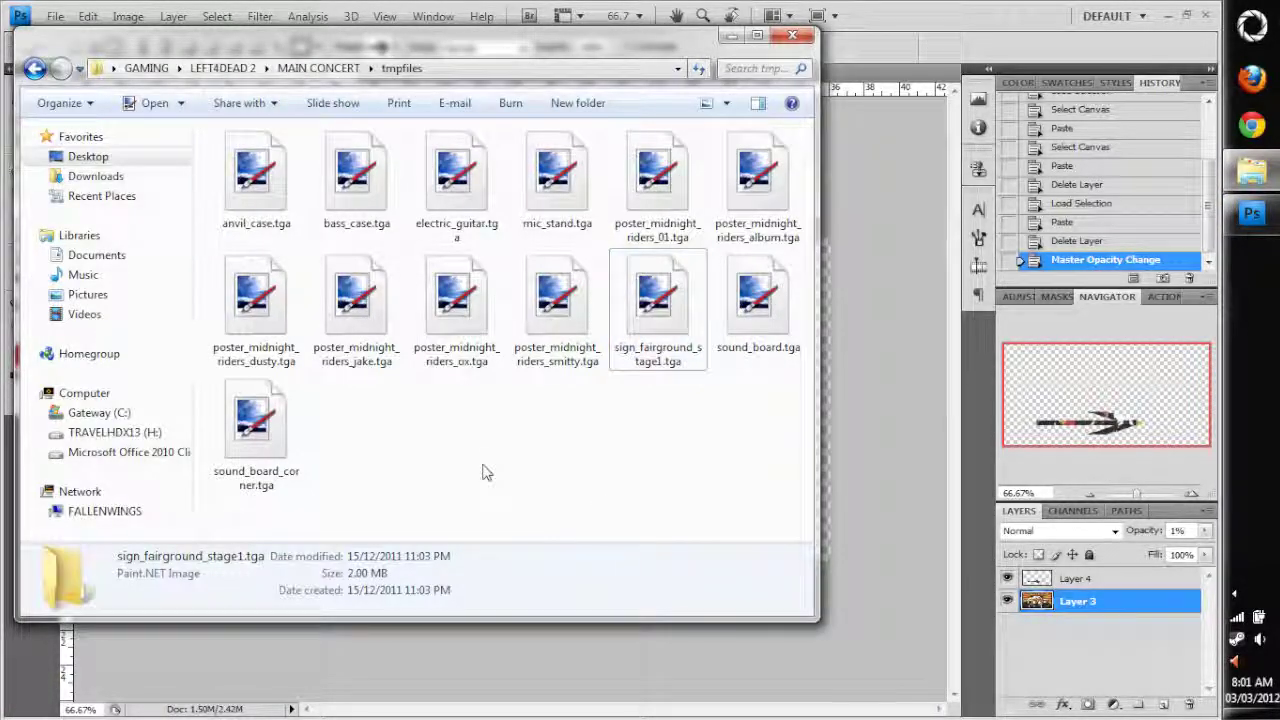
pyautogui.moveTo(790, 536); pyautogui.dragTo(198, 138)
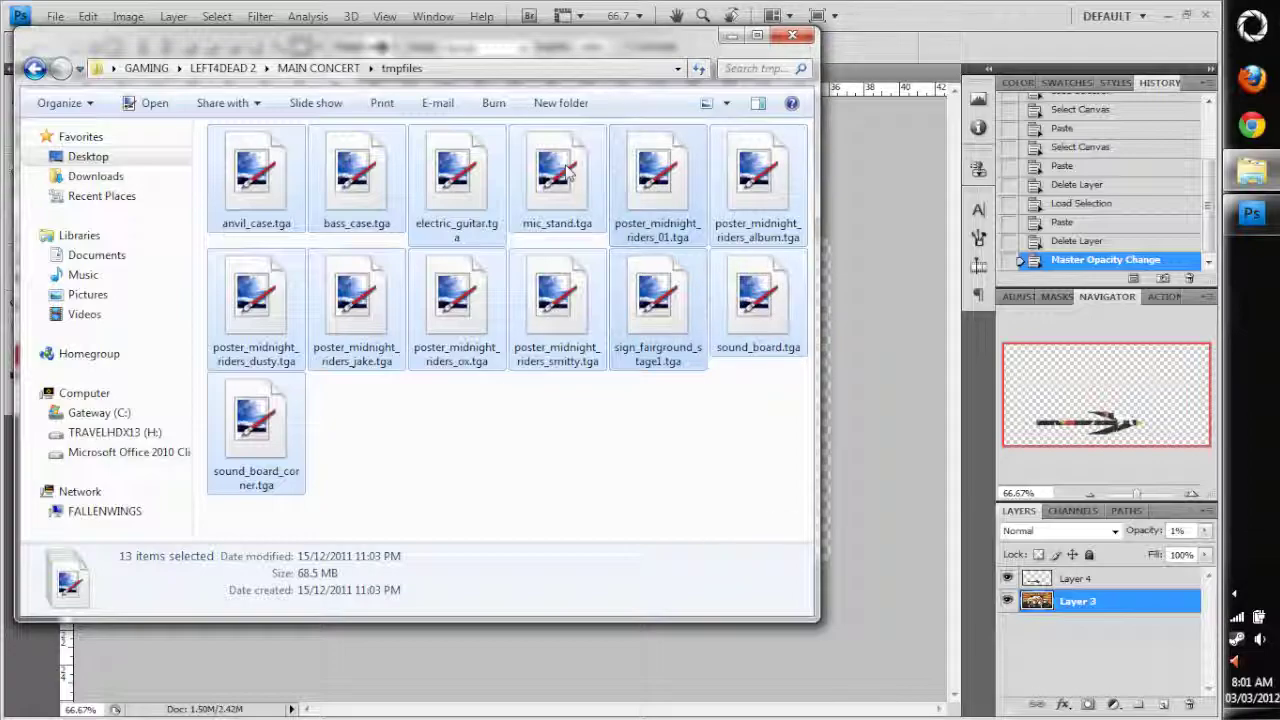
pyautogui.click(686, 484)
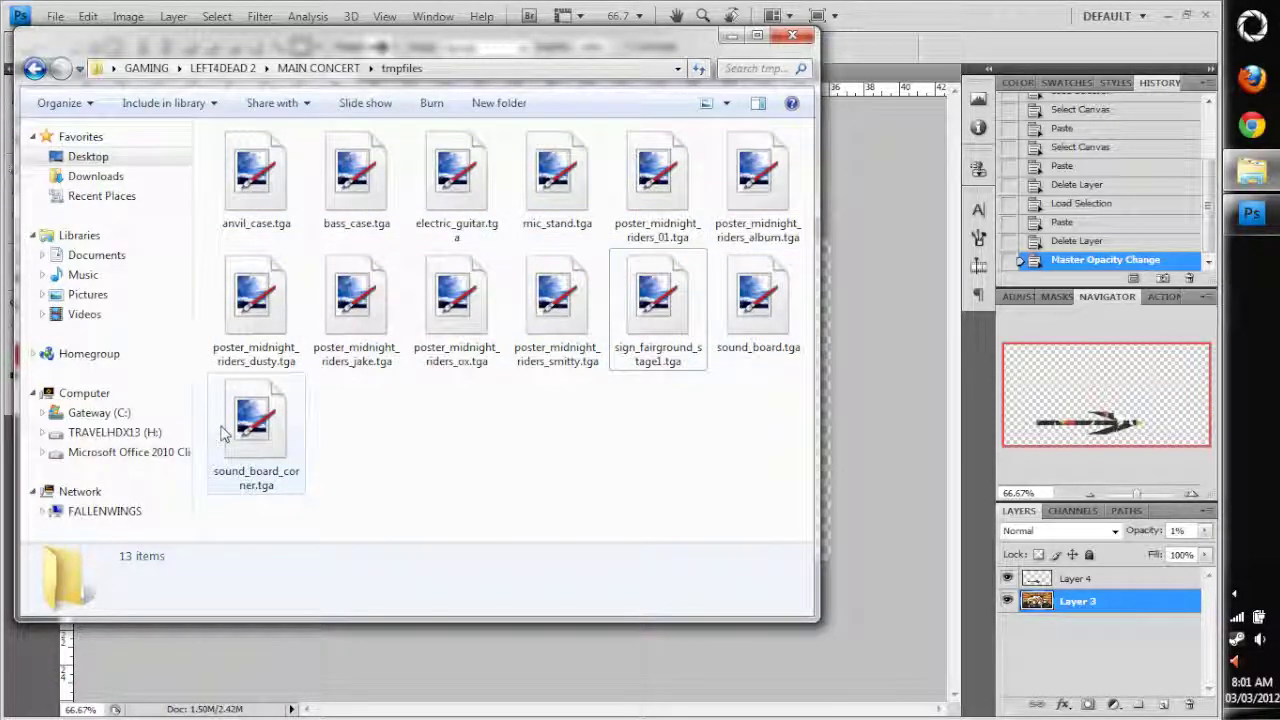
pyautogui.moveTo(792, 515); pyautogui.dragTo(195, 119)
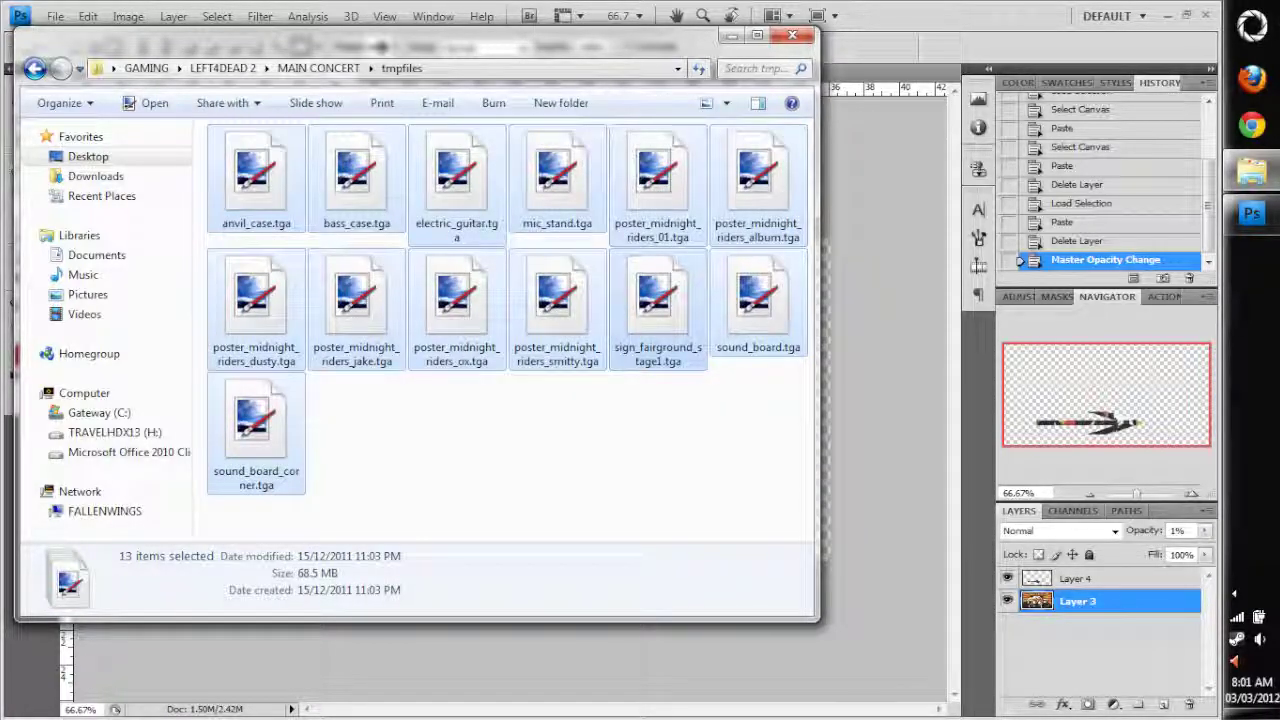
# Step: Start VTFEdit and import poster_midnight_riders_album.tga from GAMING > LEFT4DEAD 2 > MAIN CONCERT > tmpfiles with the existing VTF options
pyautogui.click(1252, 26)
pyautogui.click(1025, 370)
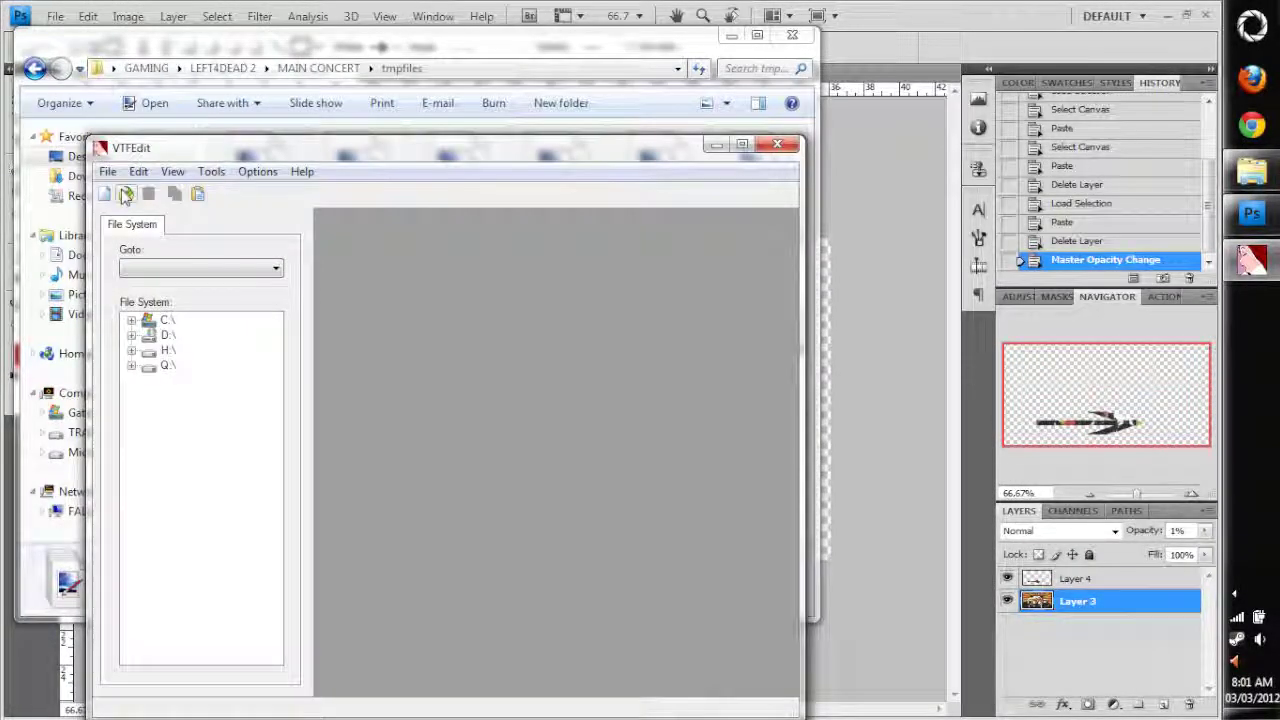
pyautogui.click(107, 171)
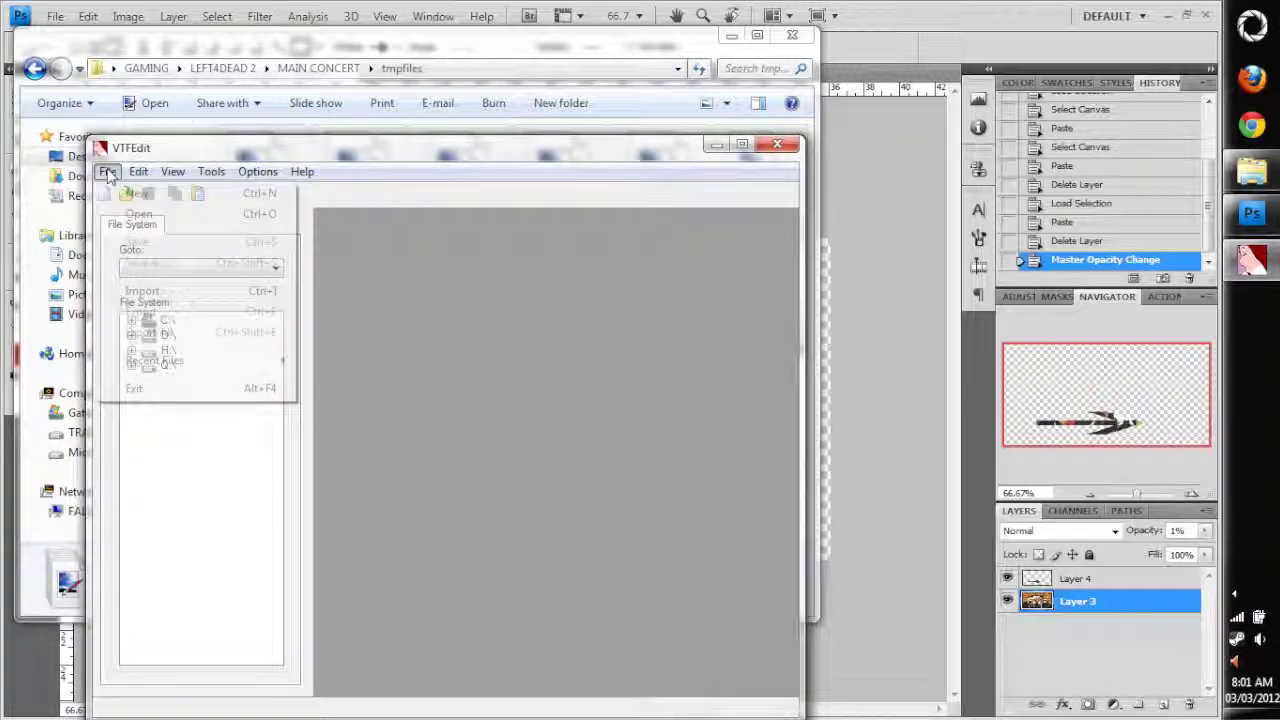
pyautogui.click(130, 289)
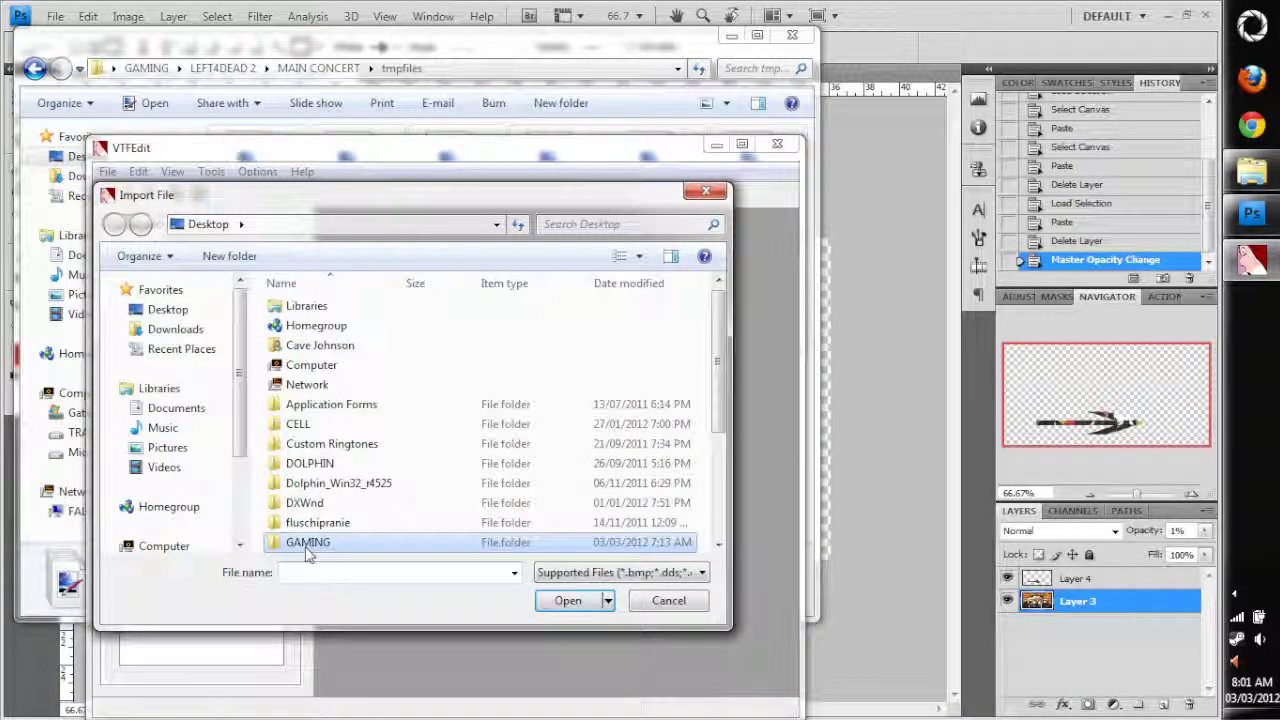
pyautogui.doubleClick(307, 549)
pyautogui.doubleClick(314, 330)
pyautogui.doubleClick(314, 340)
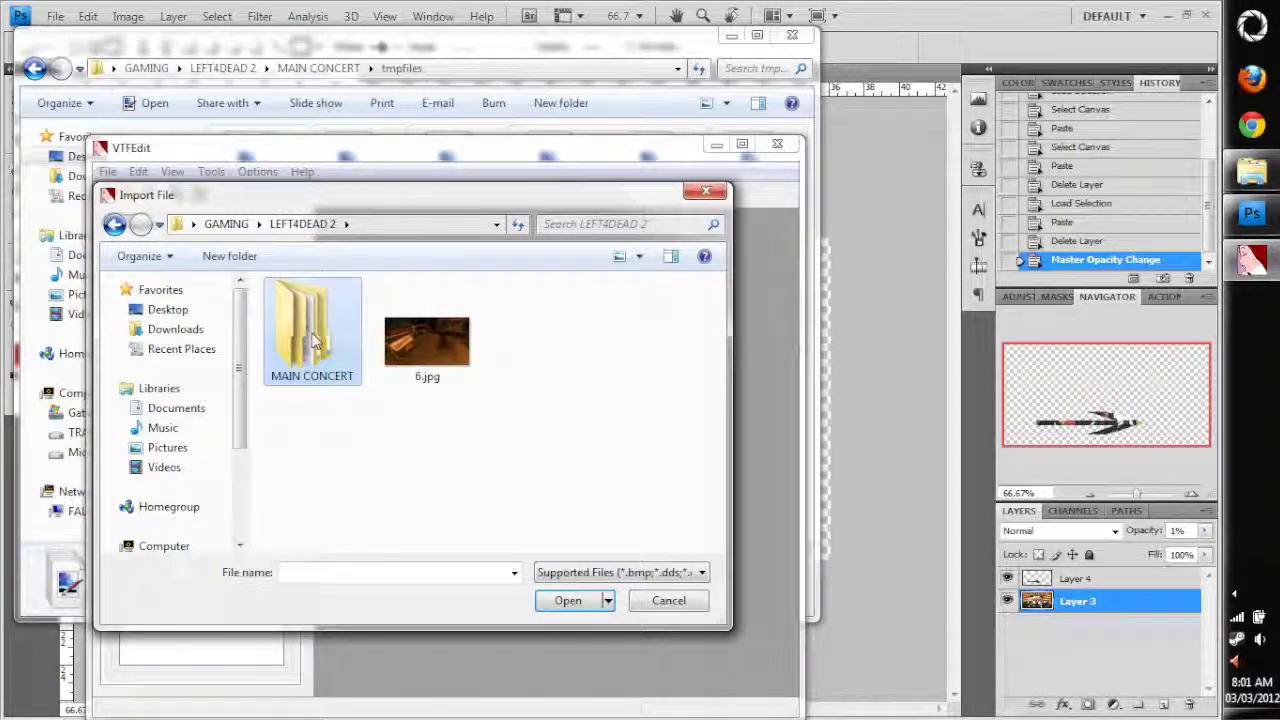
pyautogui.doubleClick(300, 328)
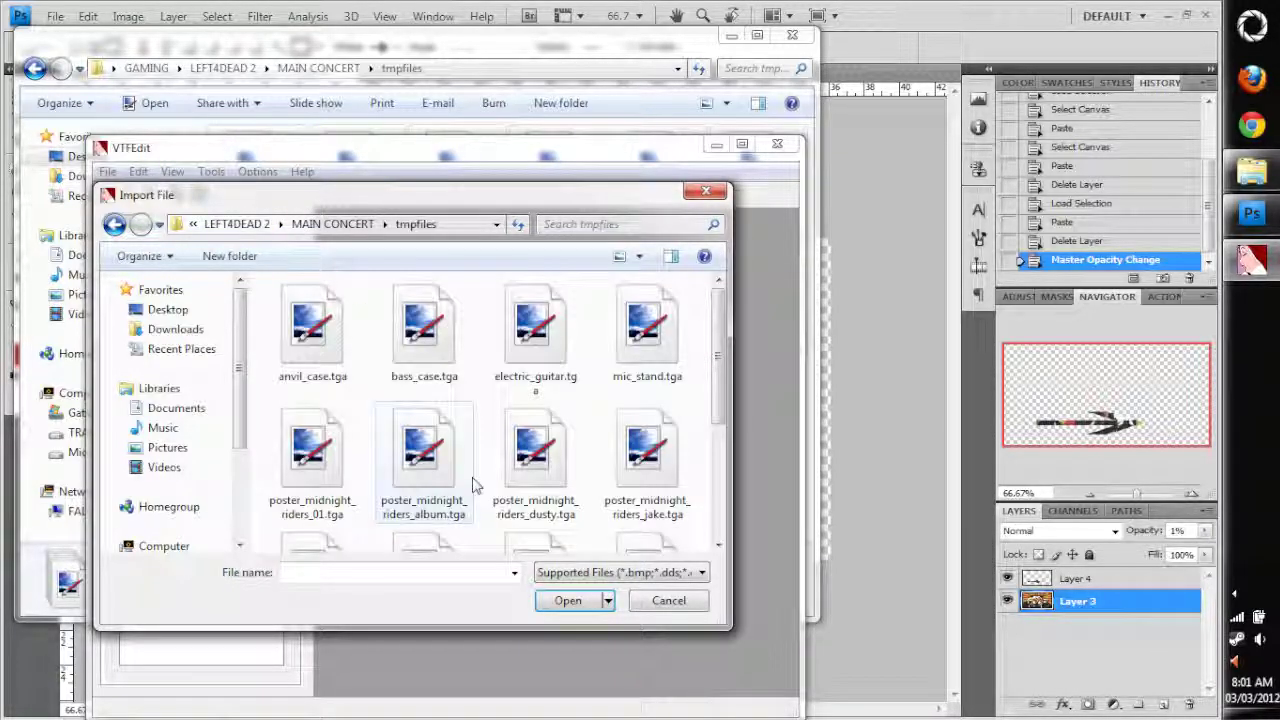
pyautogui.click(423, 455)
pyautogui.click(575, 603)
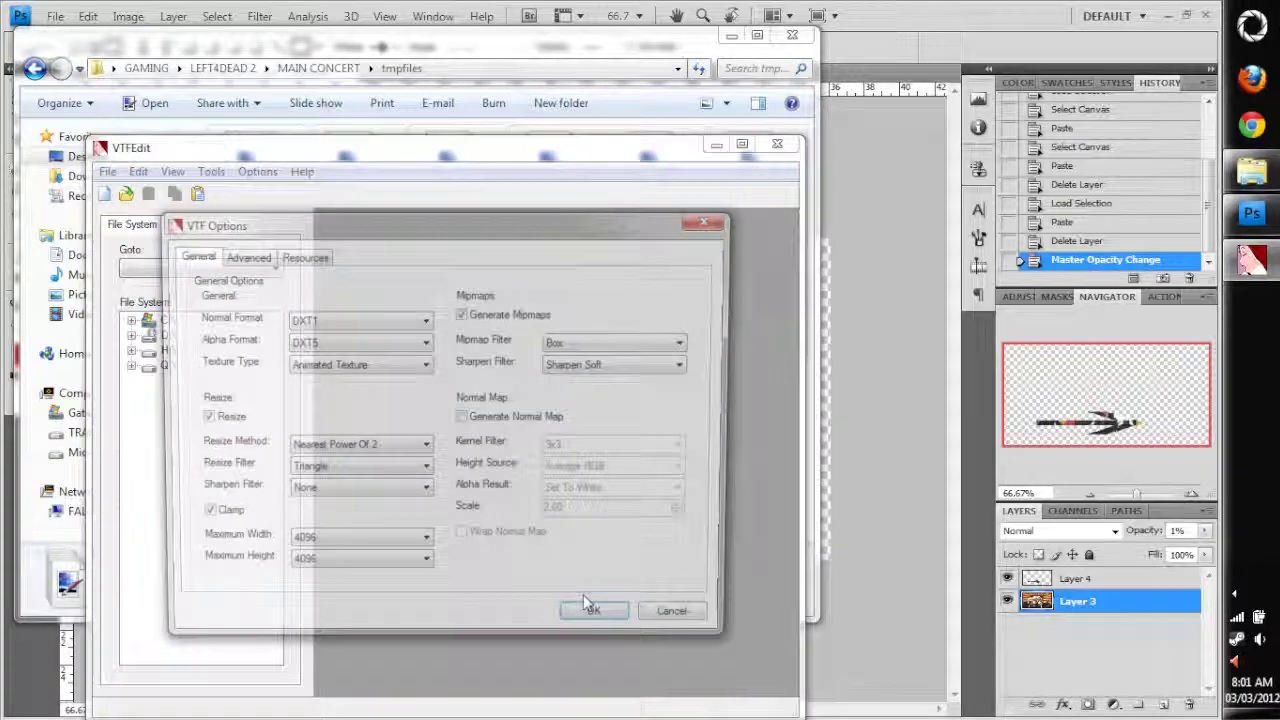
pyautogui.click(606, 623)
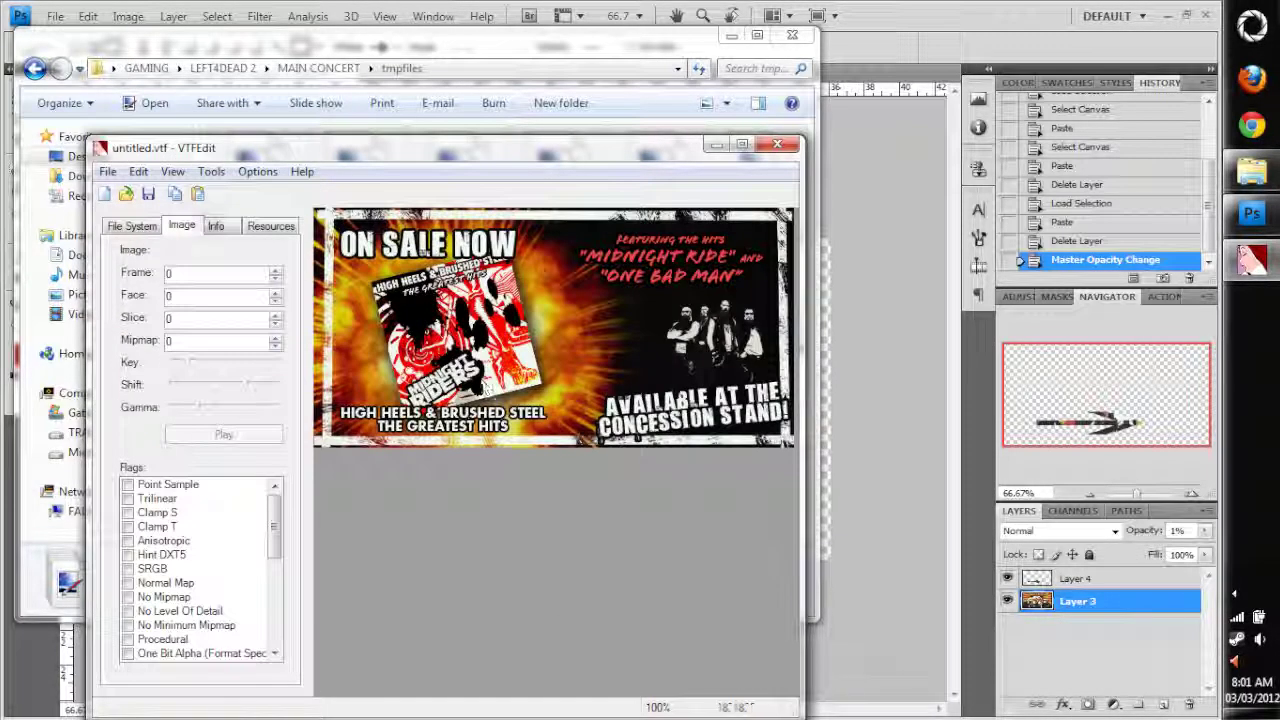
# Step: Start saving the imported album texture as a VTF file and browse to Main Concert Files > materials > models > props_fairgrounds
pyautogui.click(107, 171)
pyautogui.click(133, 263)
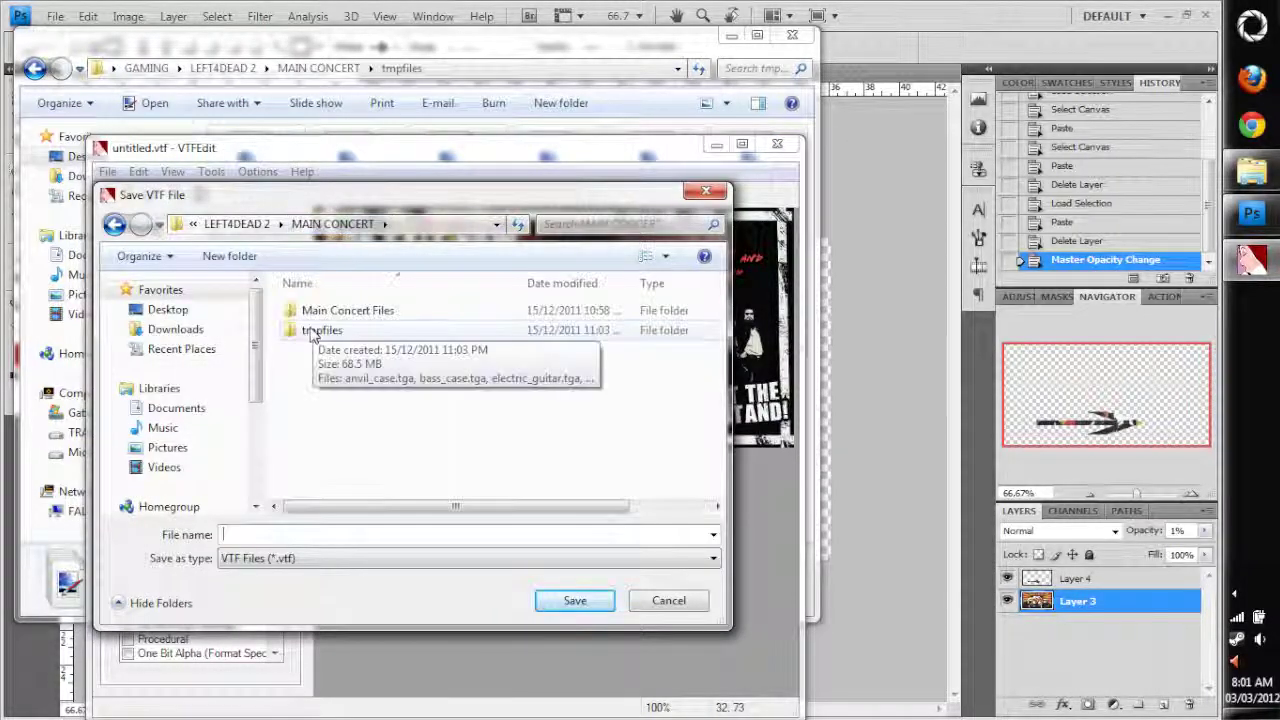
pyautogui.doubleClick(334, 311)
pyautogui.doubleClick(334, 311)
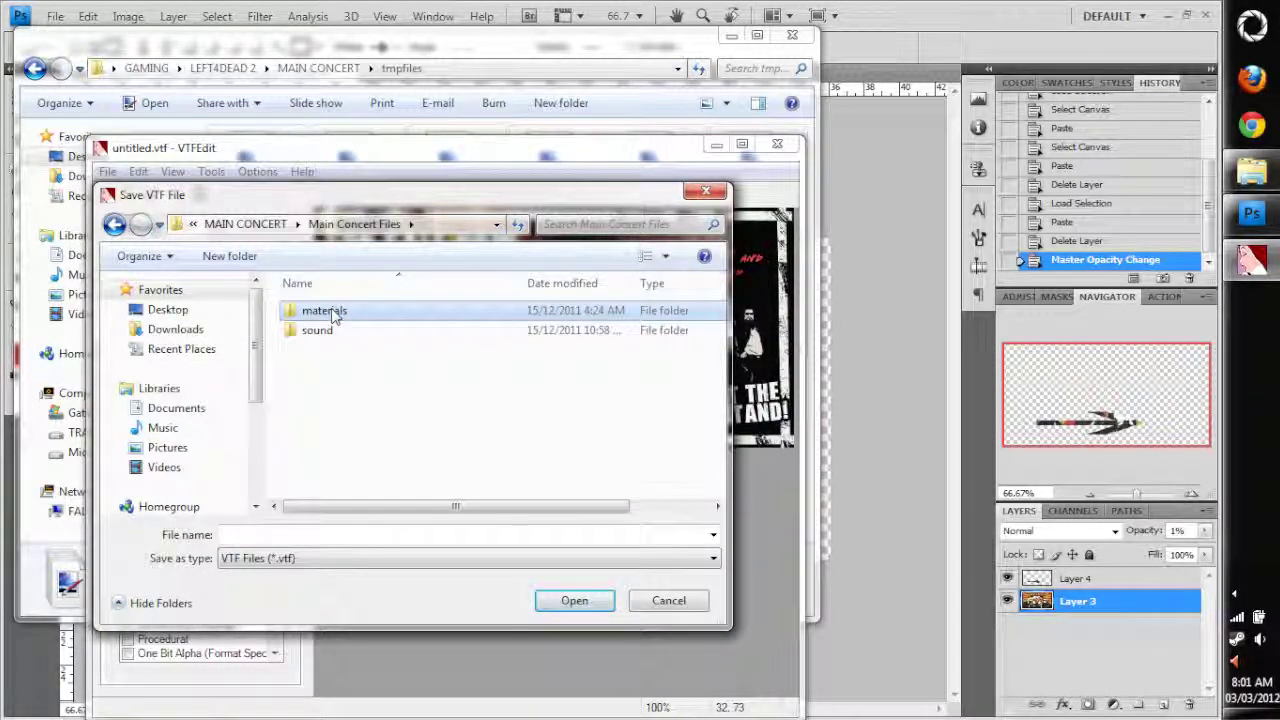
pyautogui.doubleClick(334, 311)
pyautogui.doubleClick(334, 311)
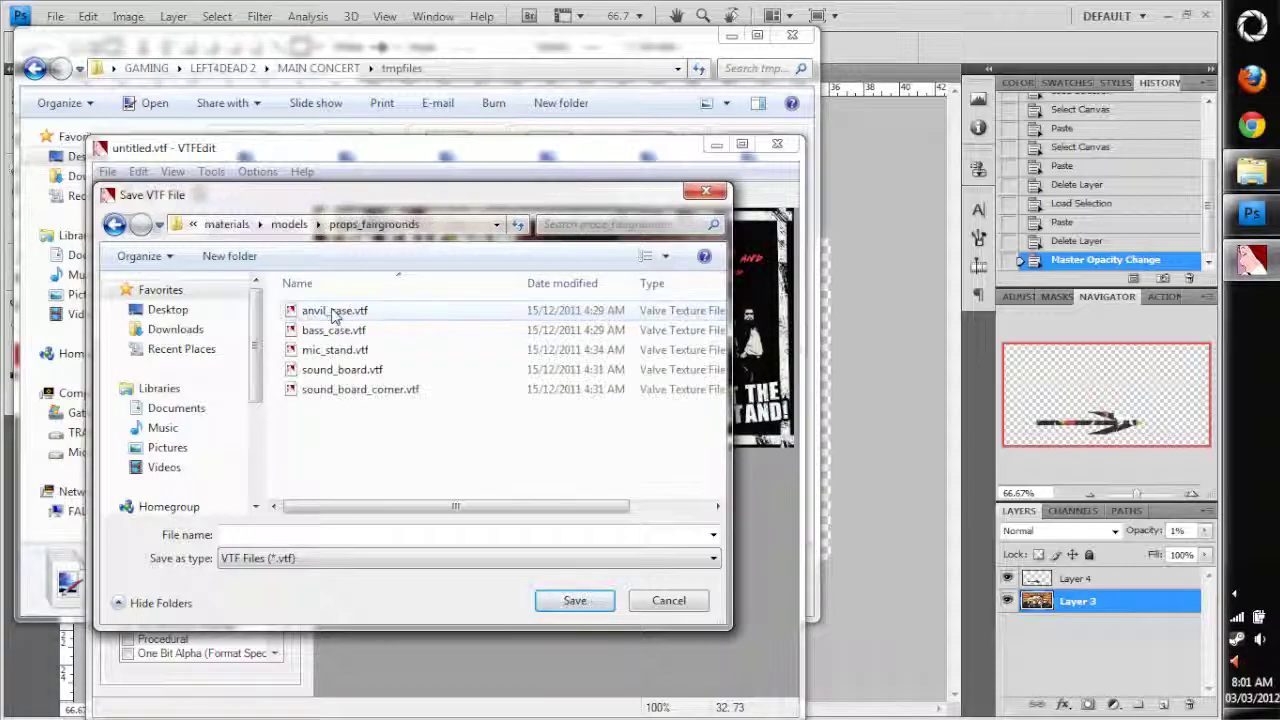
pyautogui.moveTo(398, 204); pyautogui.dragTo(557, 169)
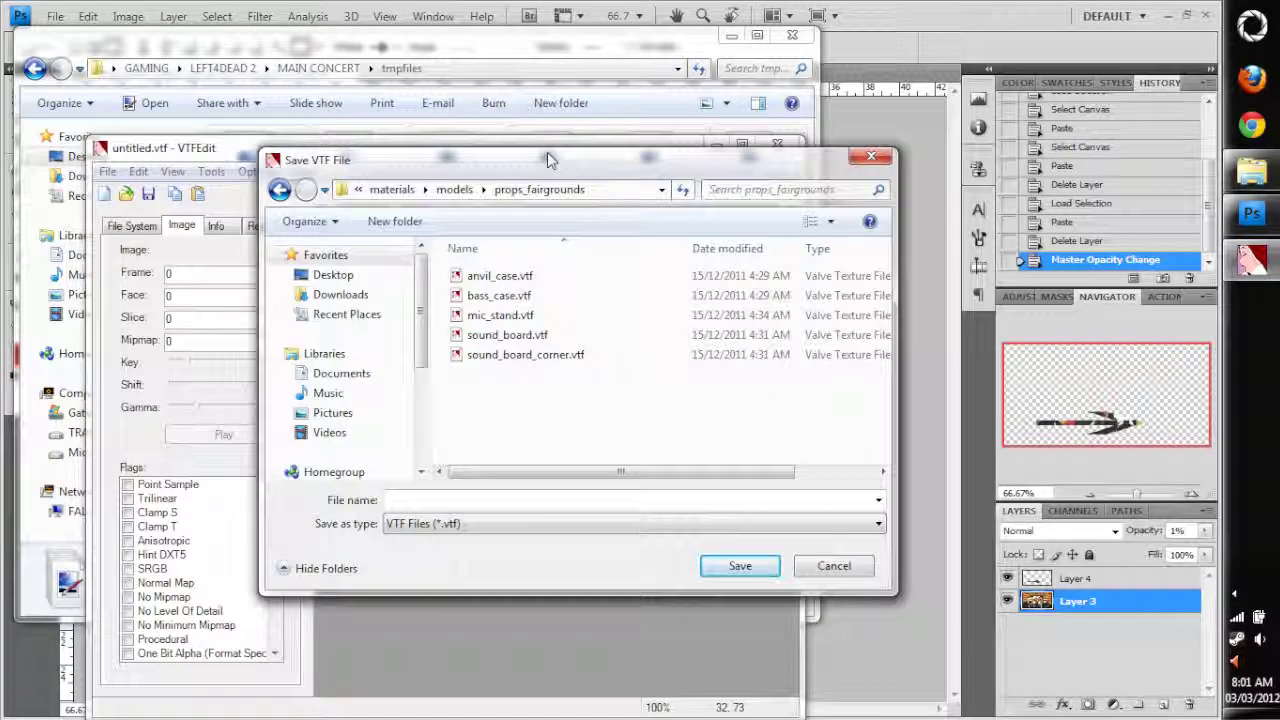
# Step: Choose poster_midnight_riders_album.vtf in Main Concert Files > materials > signs as the save target, and cancel the save
pyautogui.click(452, 190)
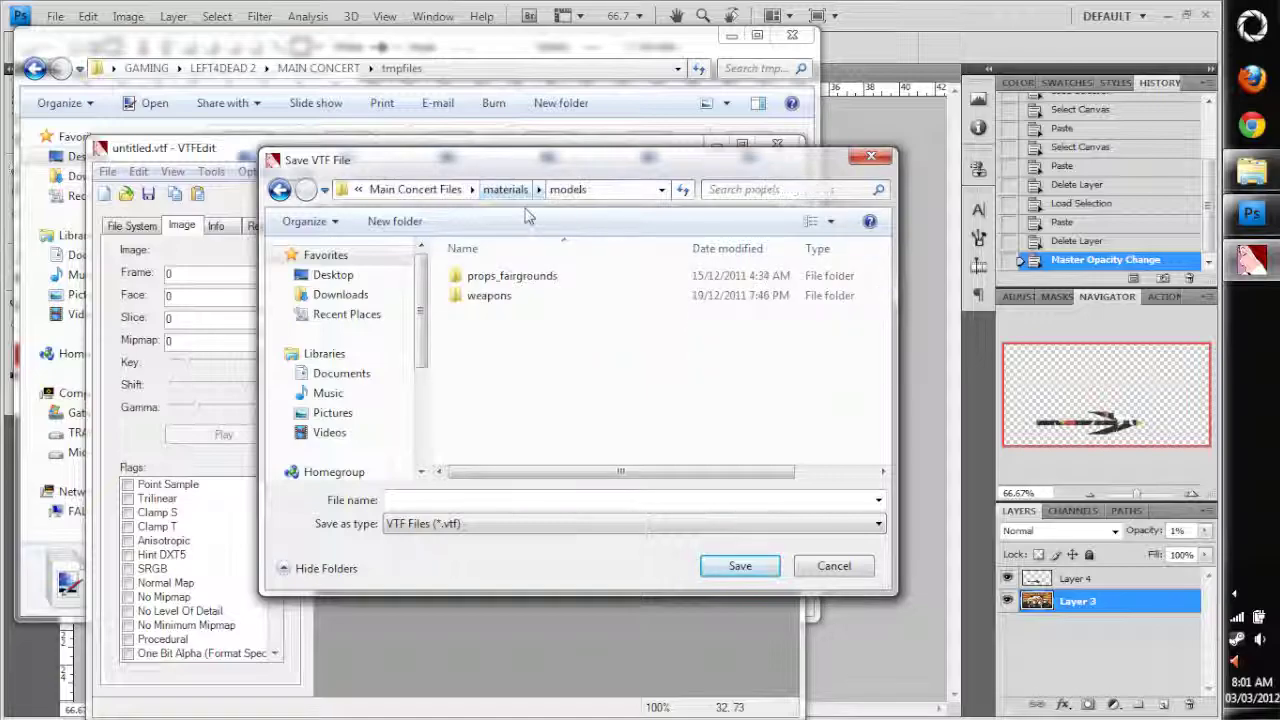
pyautogui.click(489, 295)
pyautogui.click(506, 190)
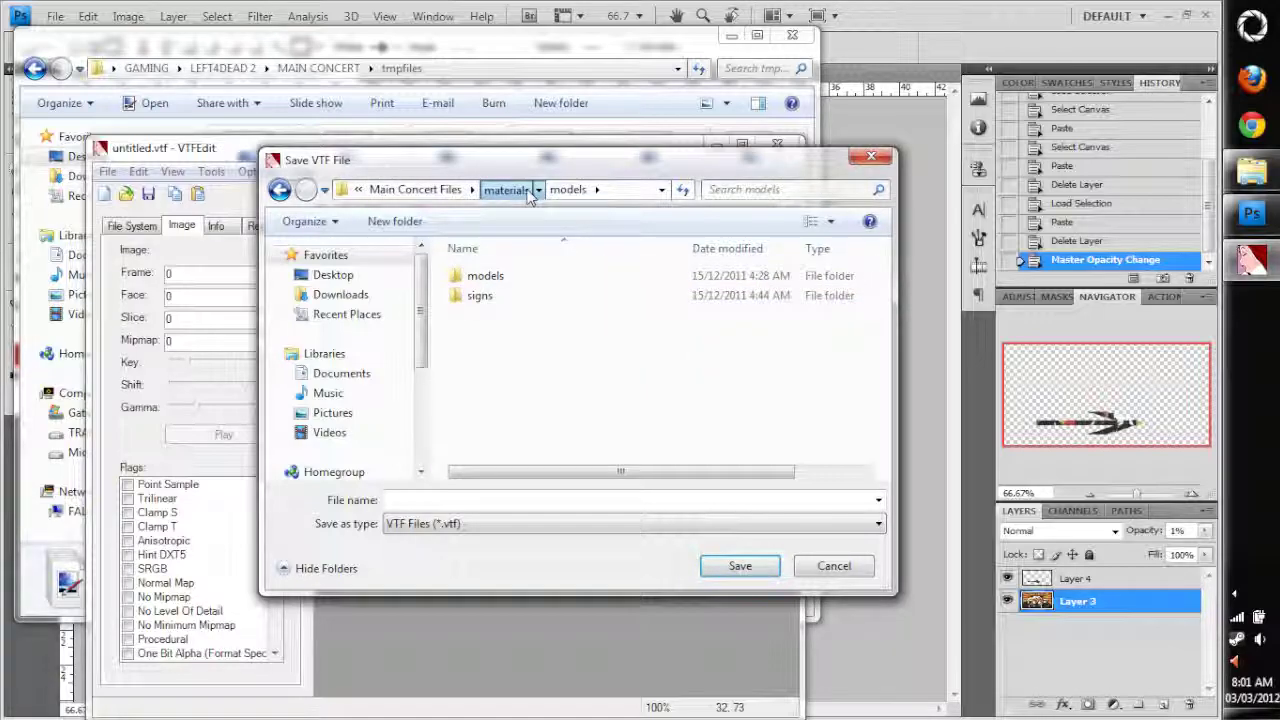
pyautogui.doubleClick(489, 295)
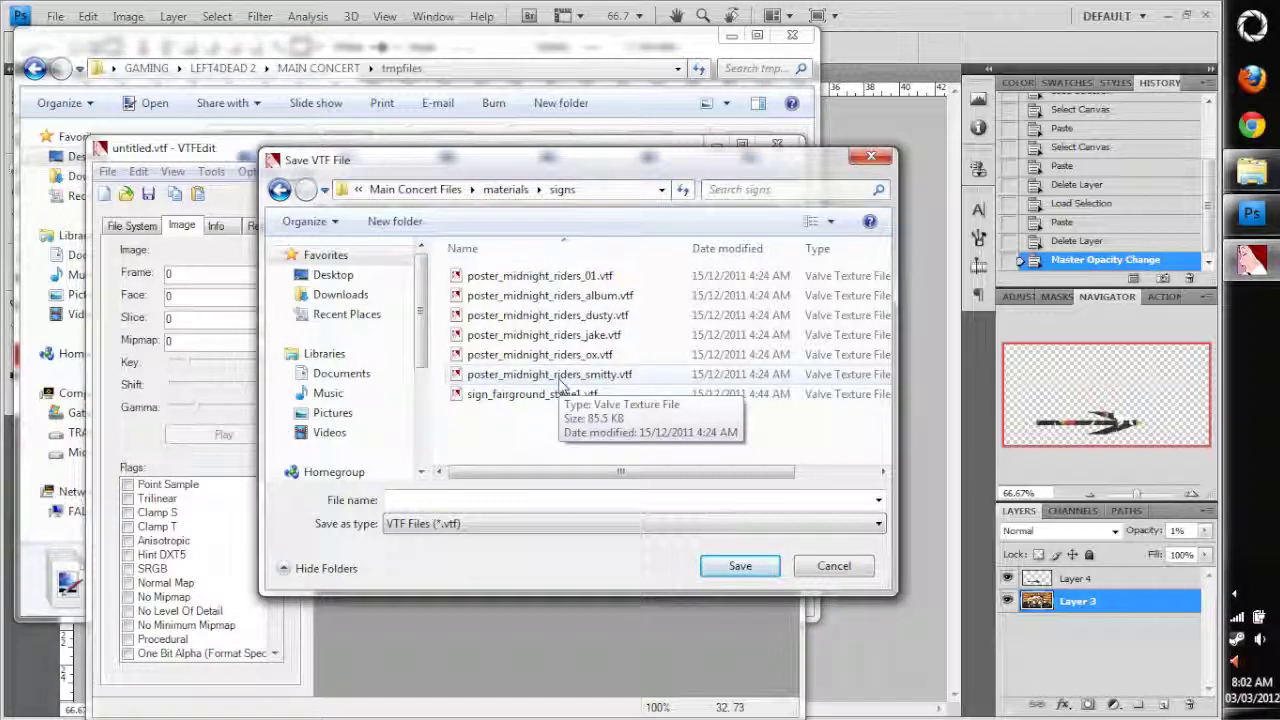
pyautogui.click(630, 298)
pyautogui.moveTo(647, 160); pyautogui.dragTo(821, 127)
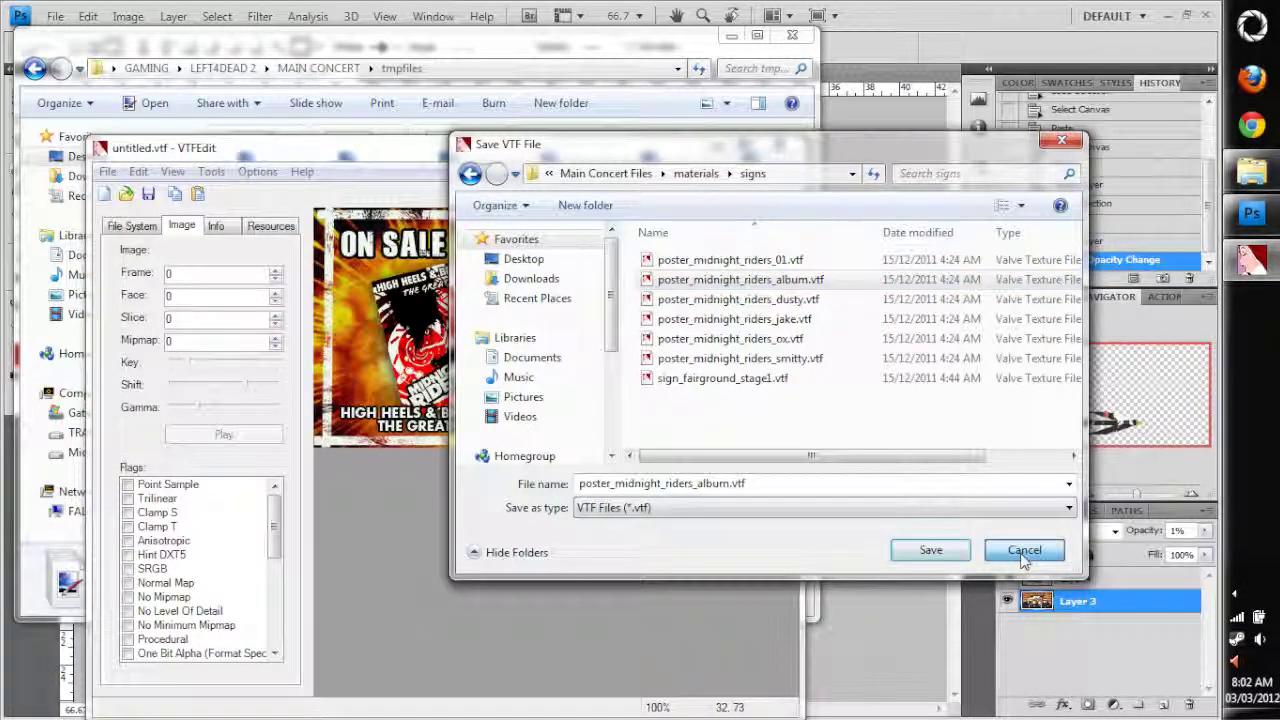
pyautogui.click(1100, 466)
# Step: Close VTFEdit and the tmpfiles folder window
pyautogui.click(777, 145)
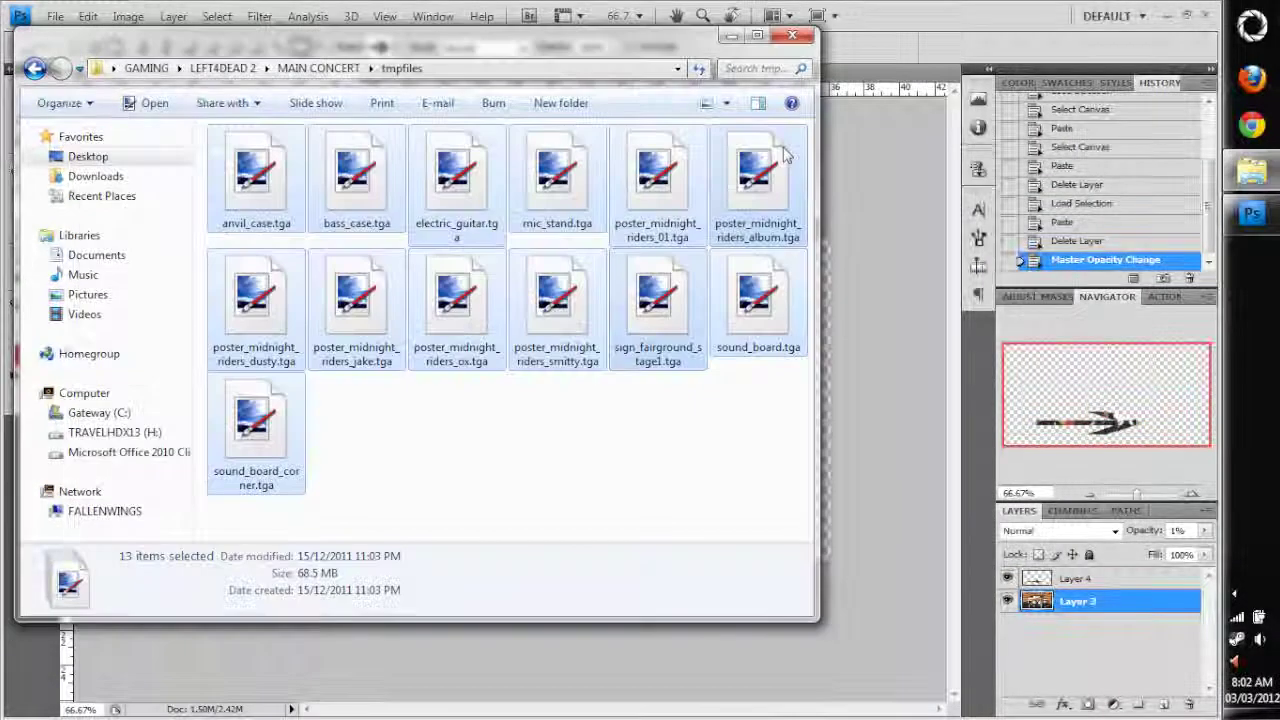
pyautogui.click(502, 459)
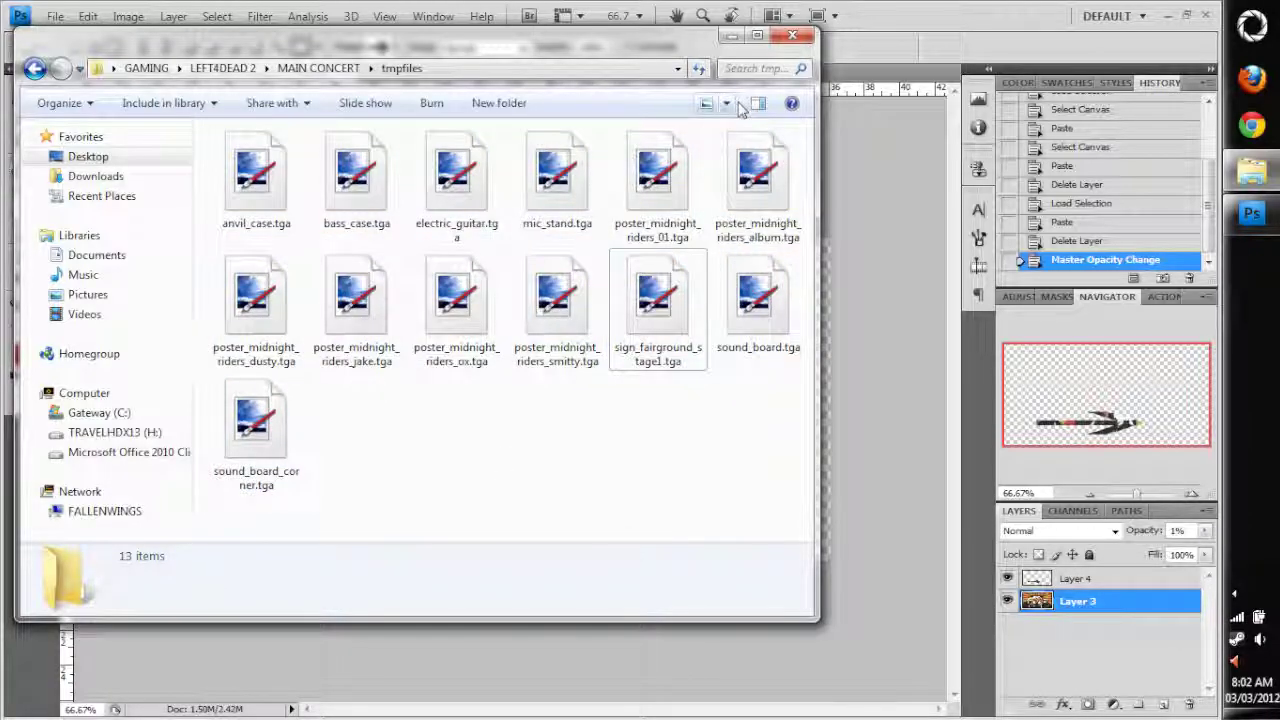
pyautogui.click(805, 38)
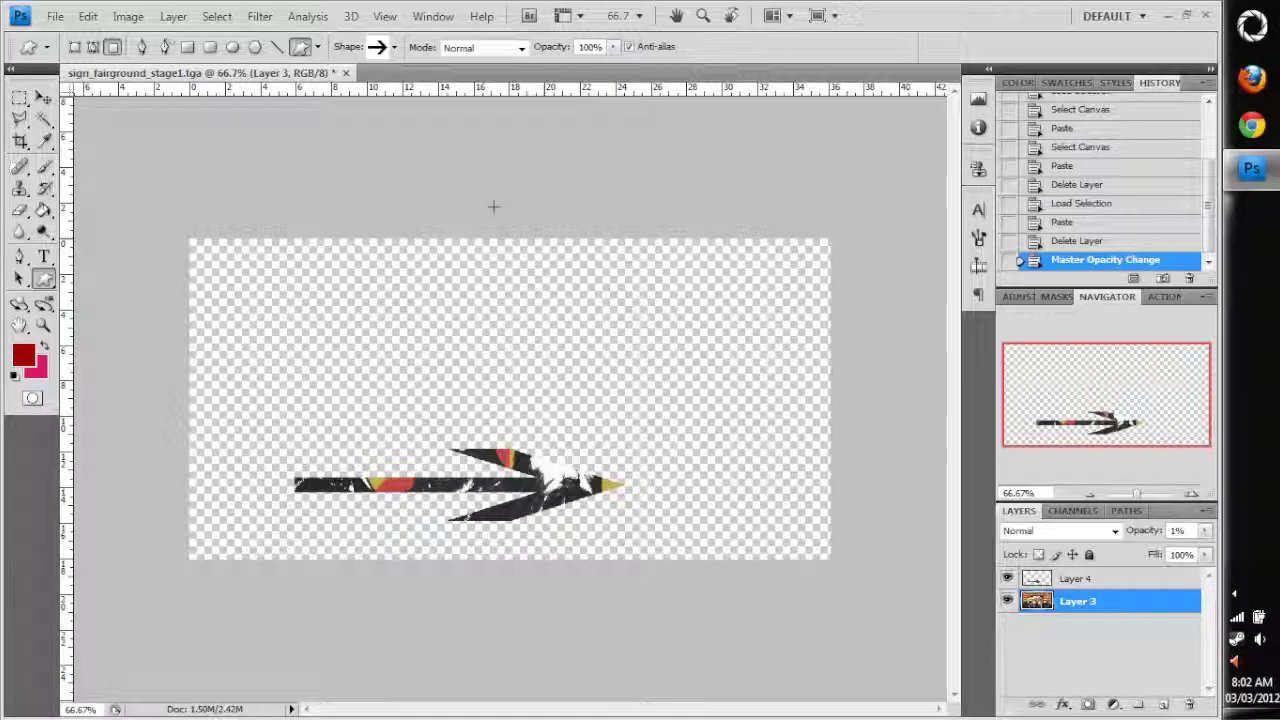
# Step: Close sign_fairground_stage1.tga without saving its changes and exit Photoshop
pyautogui.click(345, 74)
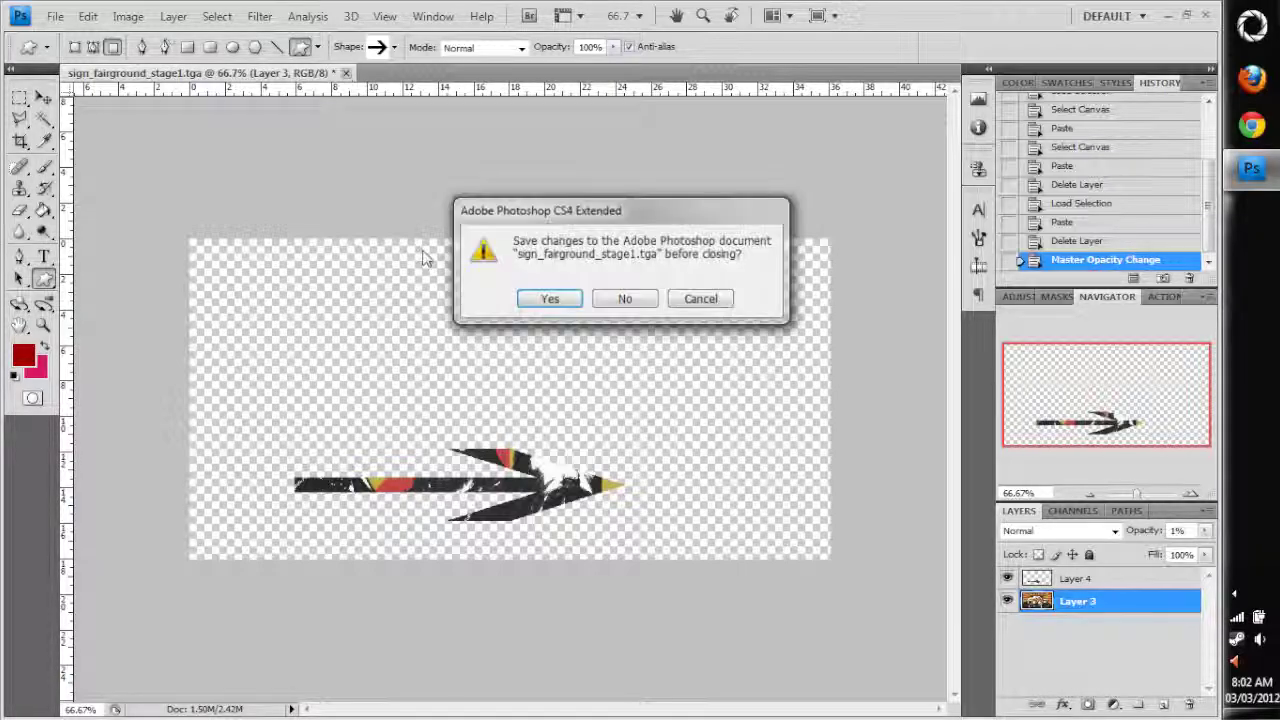
pyautogui.click(625, 300)
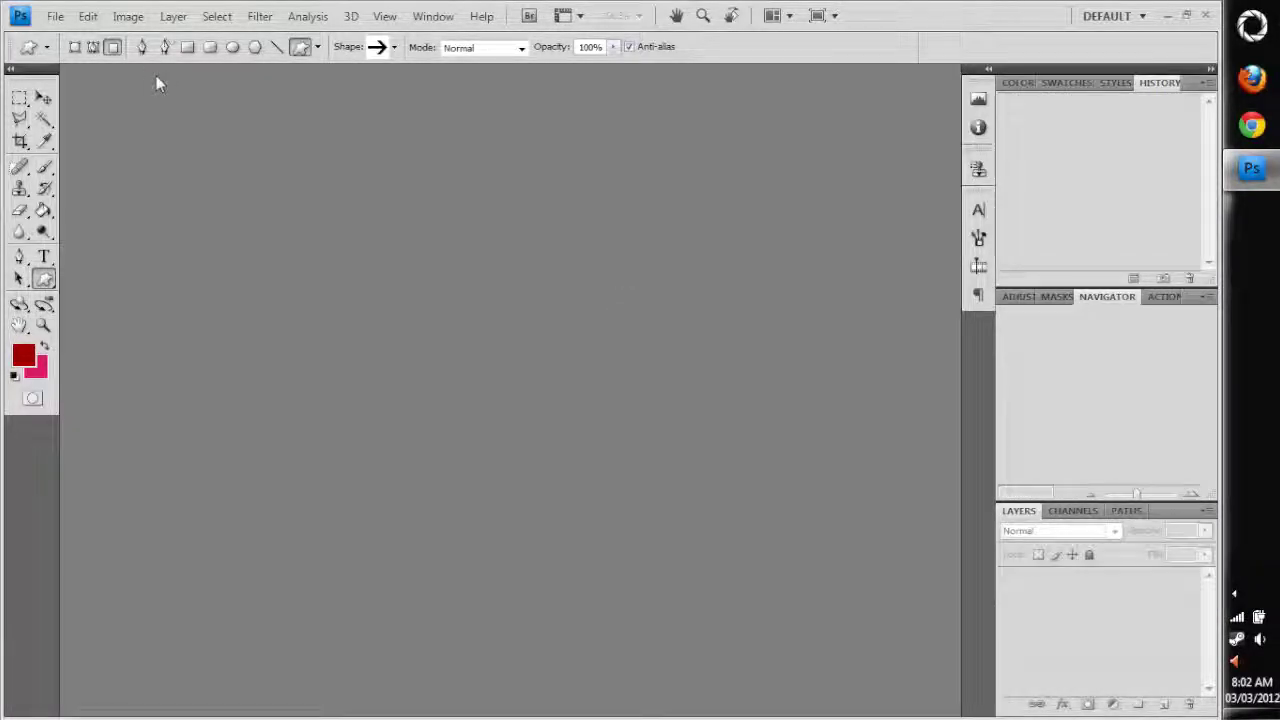
pyautogui.click(128, 17)
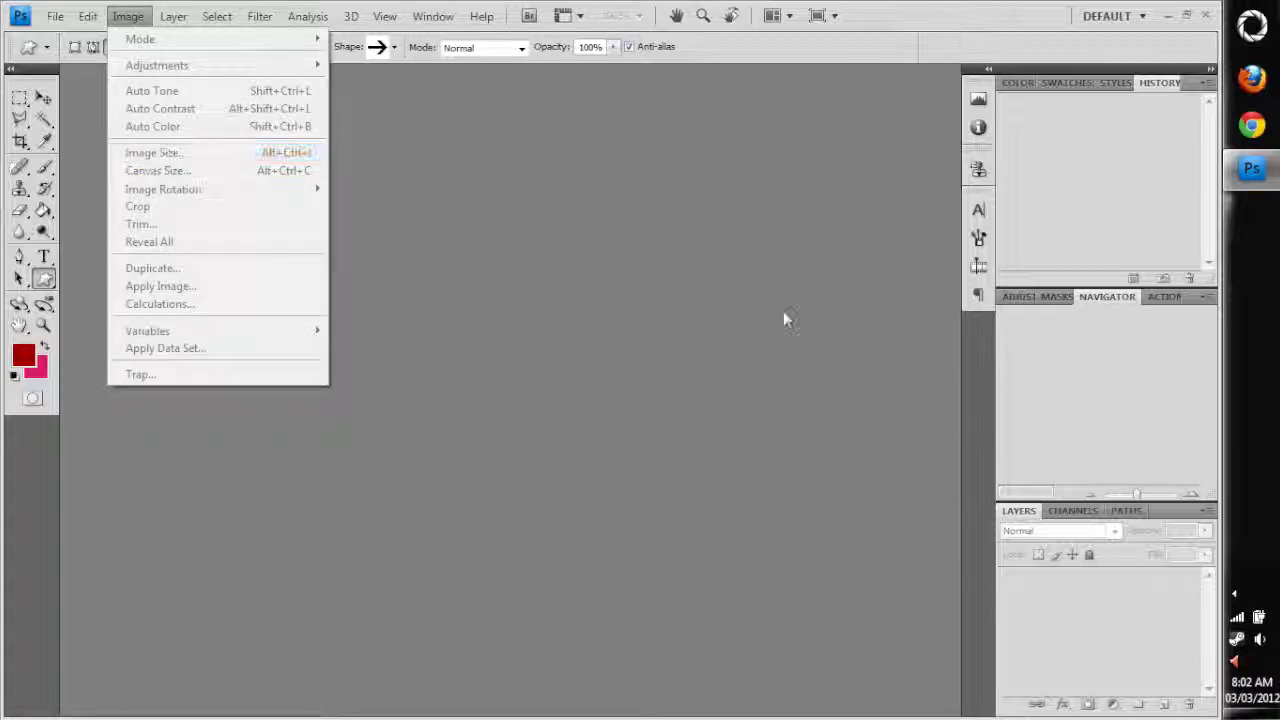
pyautogui.click(838, 355)
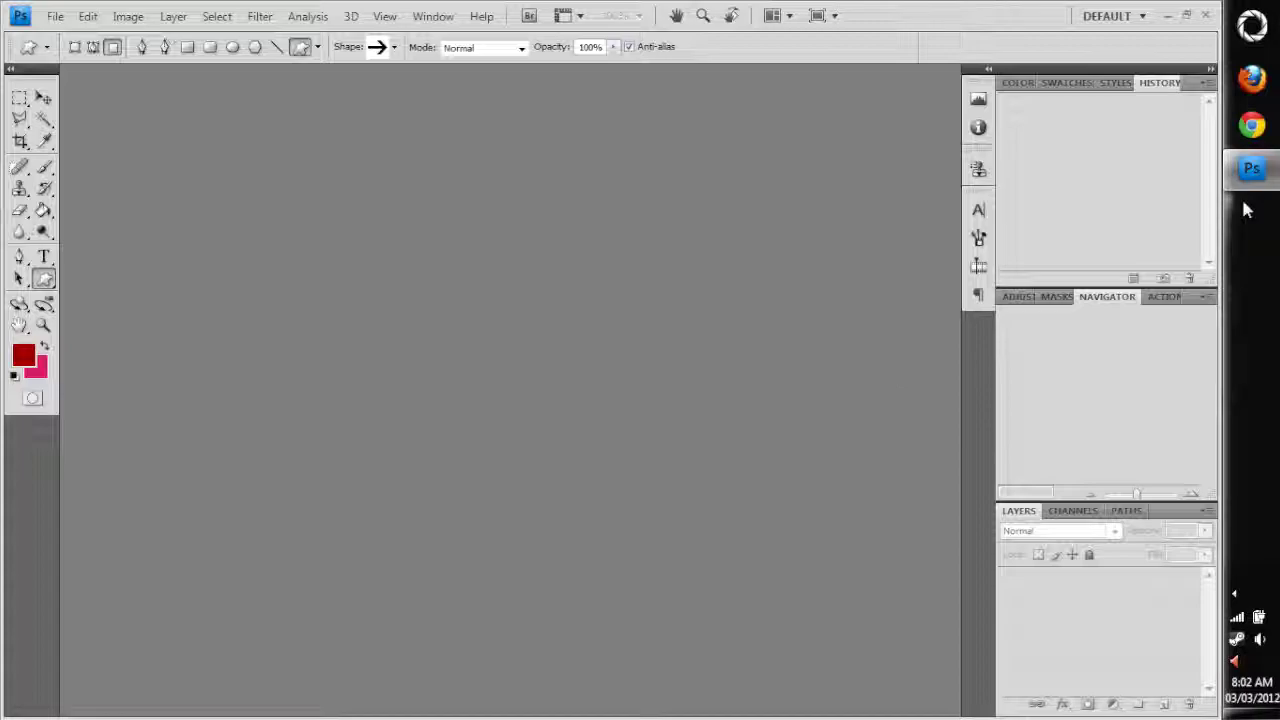
pyautogui.click(1205, 15)
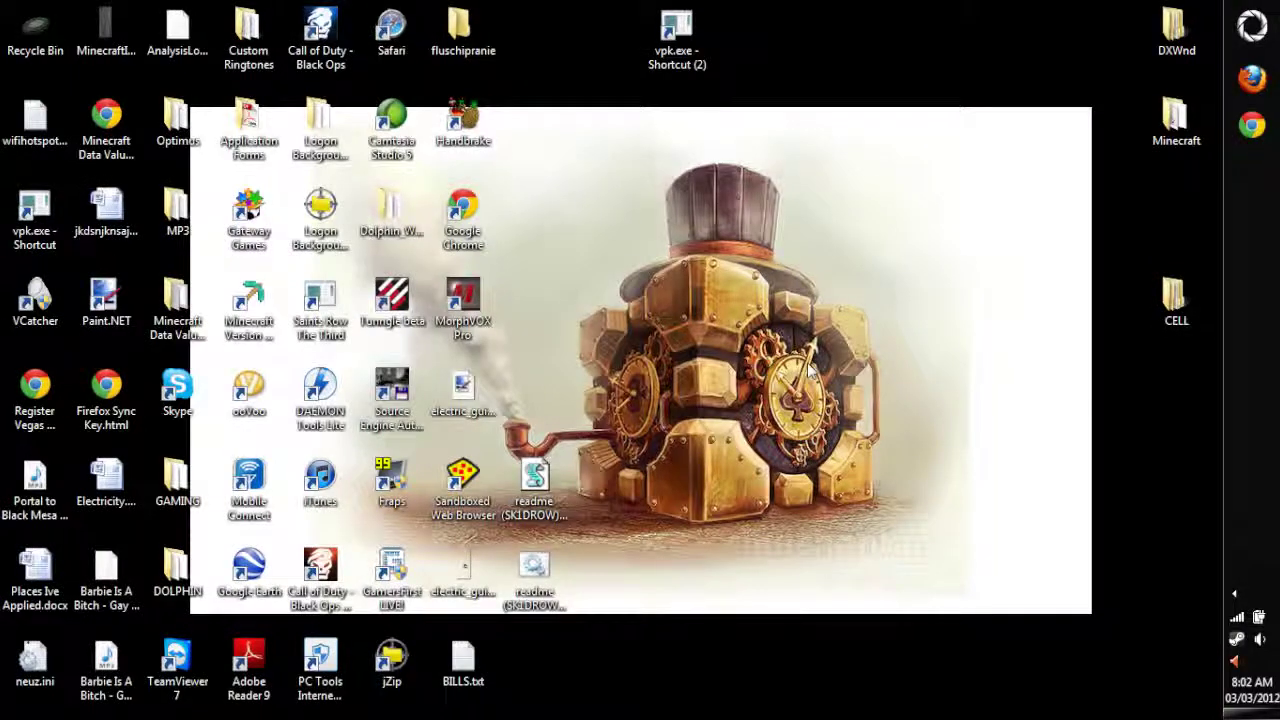
# Step: From the desktop, open GAMING > LEFT4DEAD 2 > MAIN CONCERT > Main Concert Files and select everything in it
pyautogui.doubleClick(182, 478)
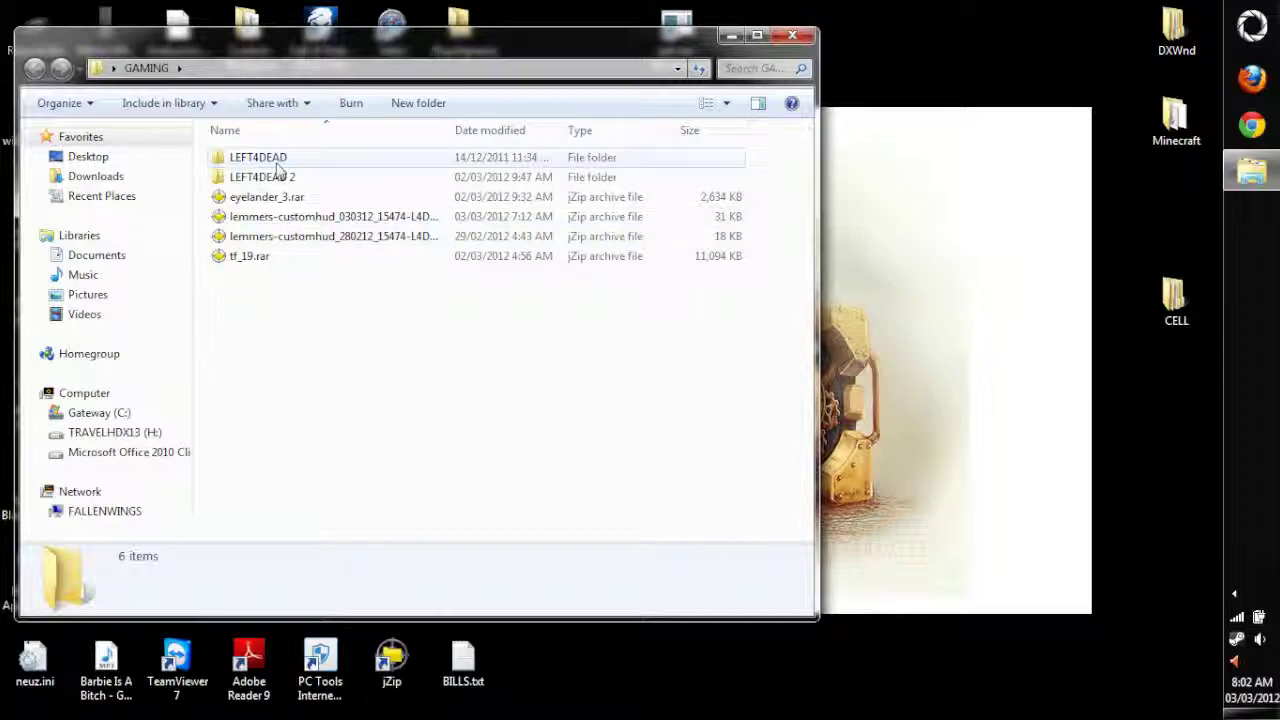
pyautogui.moveTo(627, 54); pyautogui.dragTo(617, 140)
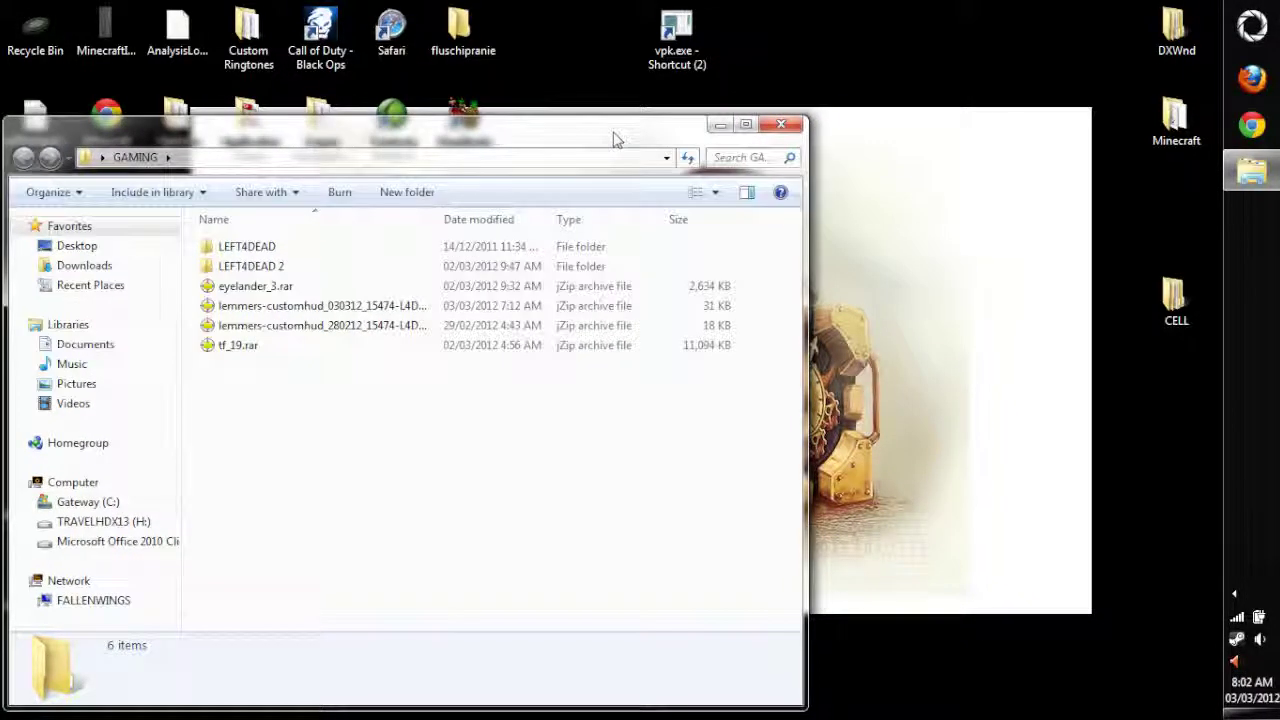
pyautogui.click(1270, 8)
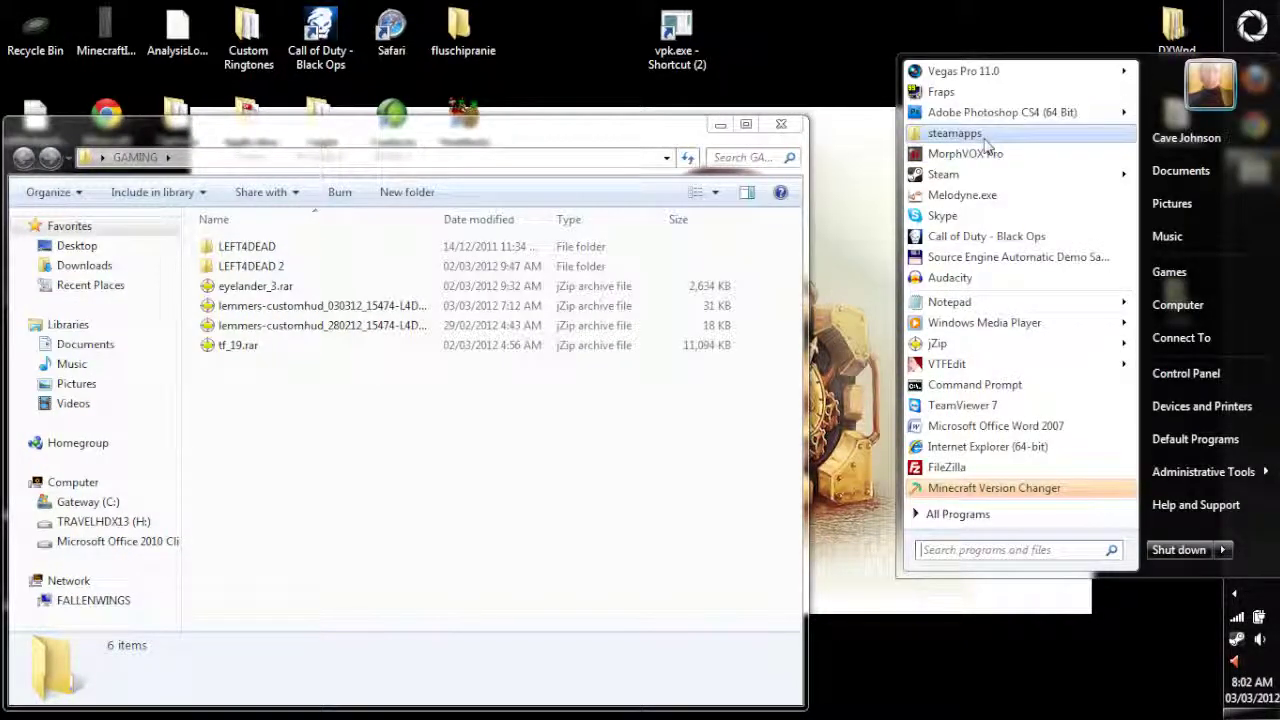
pyautogui.click(225, 266)
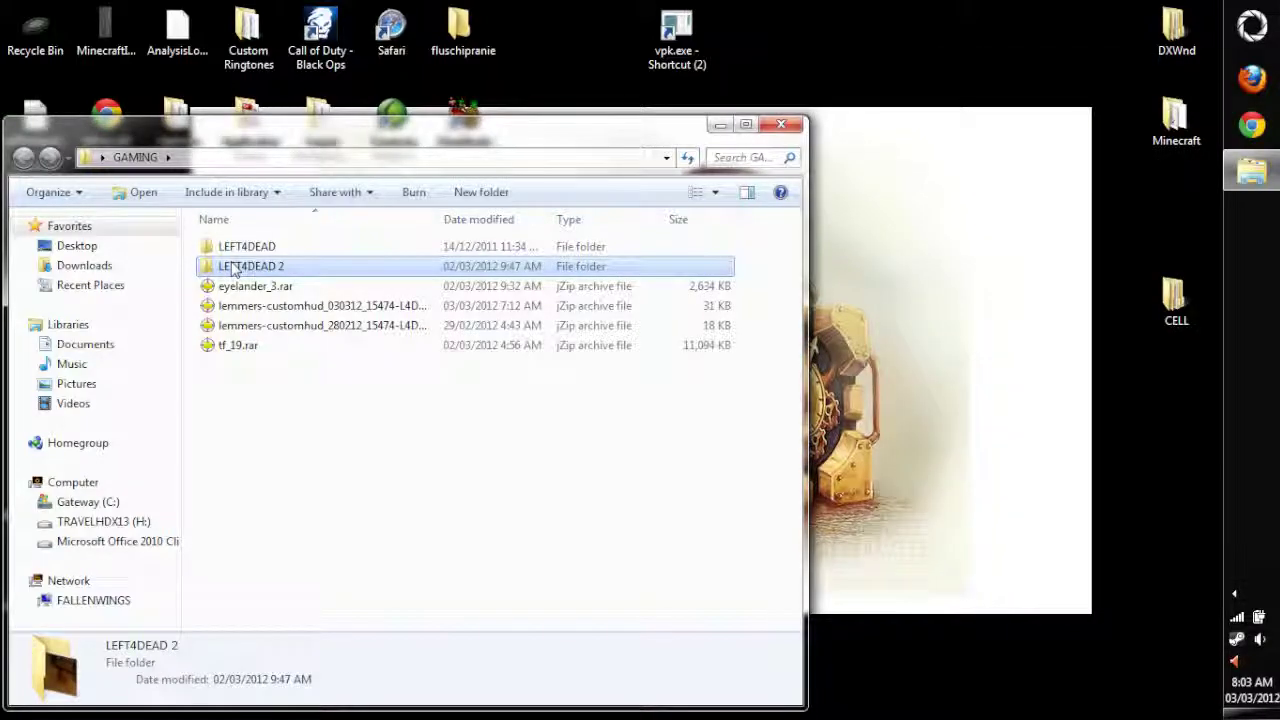
pyautogui.doubleClick(225, 266)
pyautogui.click(258, 250)
pyautogui.doubleClick(258, 252)
pyautogui.click(265, 264)
pyautogui.doubleClick(268, 252)
pyautogui.hotkey('ctrl', 'a')
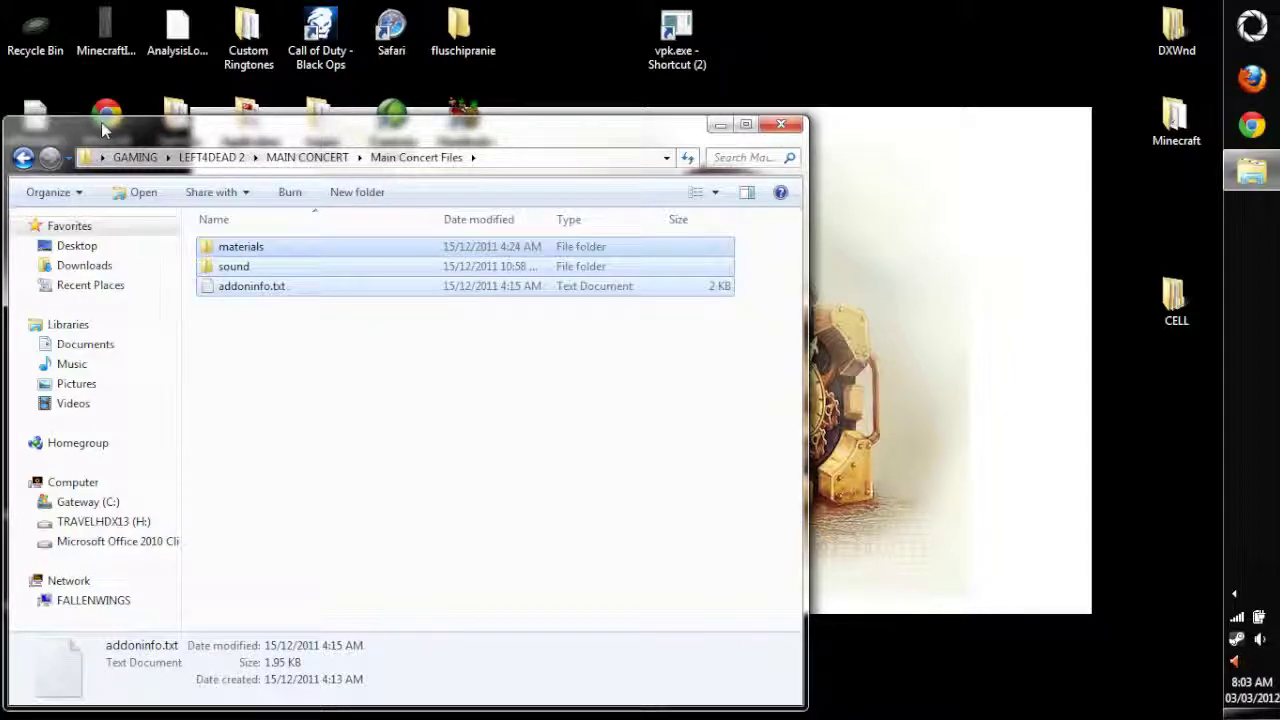
# Step: Go up to MAIN CONCERT to check the add-on folder, and reopen Main Concert Files to review its contents
pyautogui.click(22, 158)
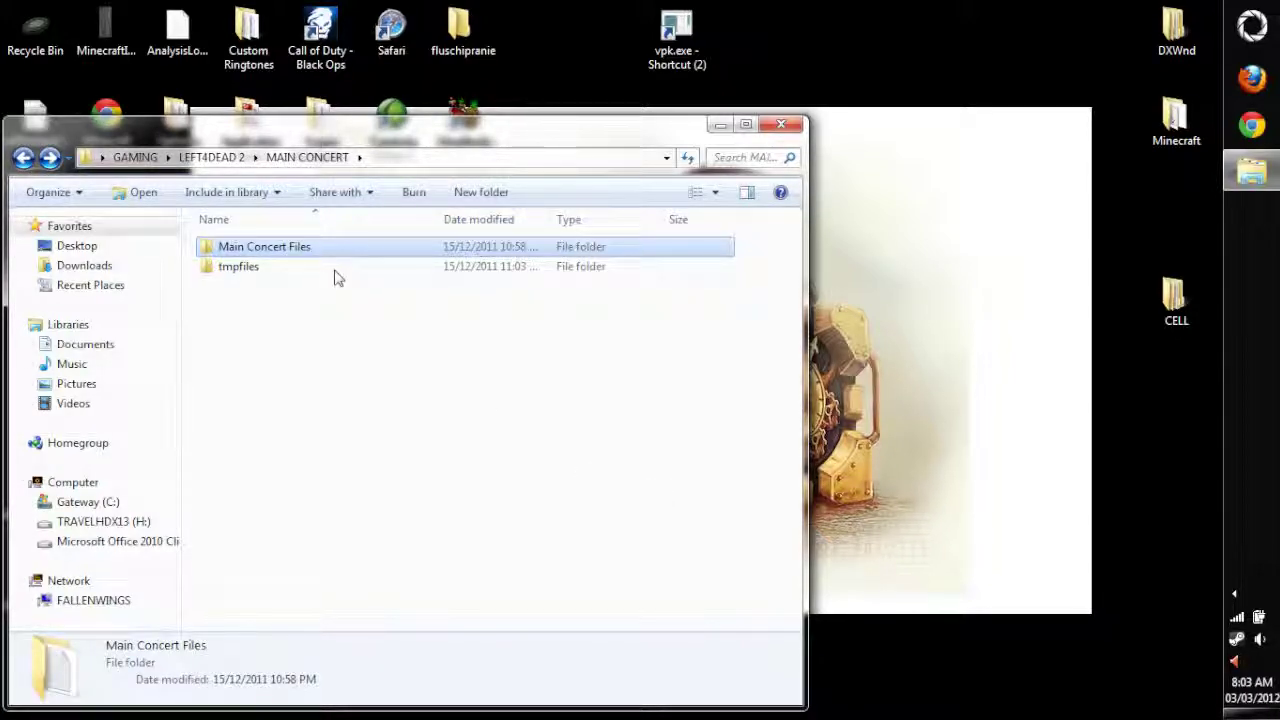
pyautogui.click(357, 323)
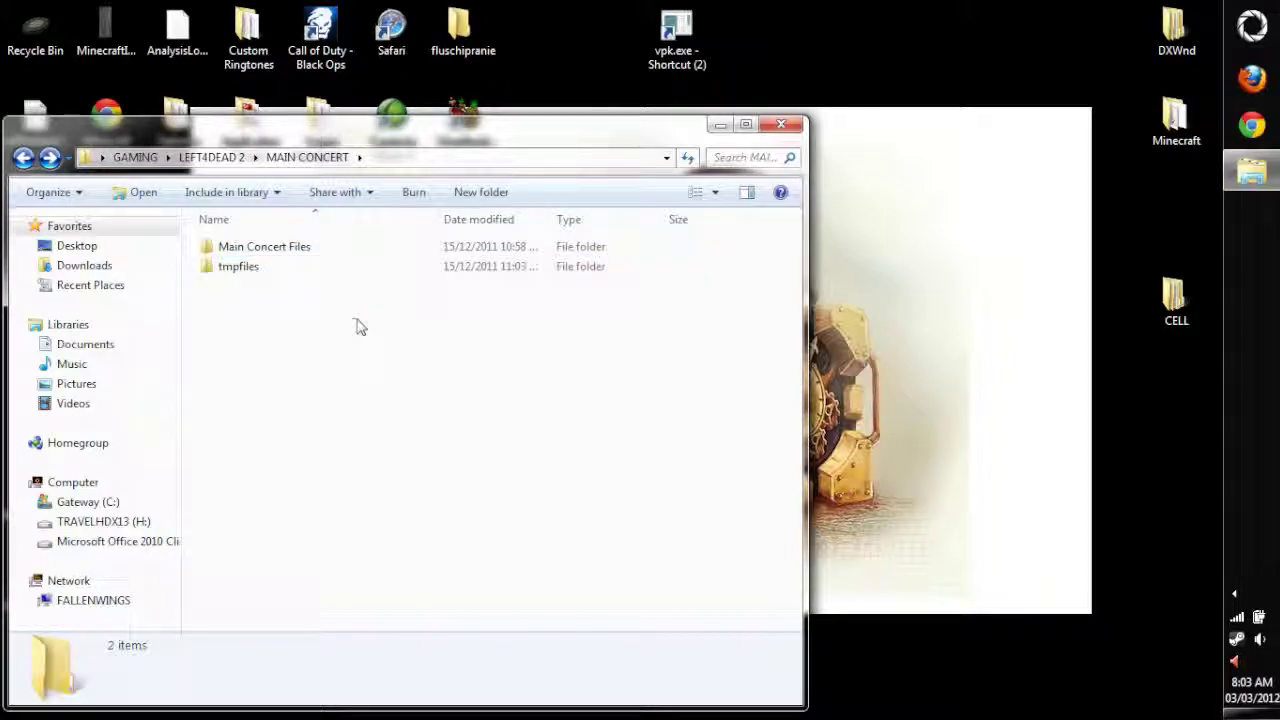
pyautogui.click(257, 246)
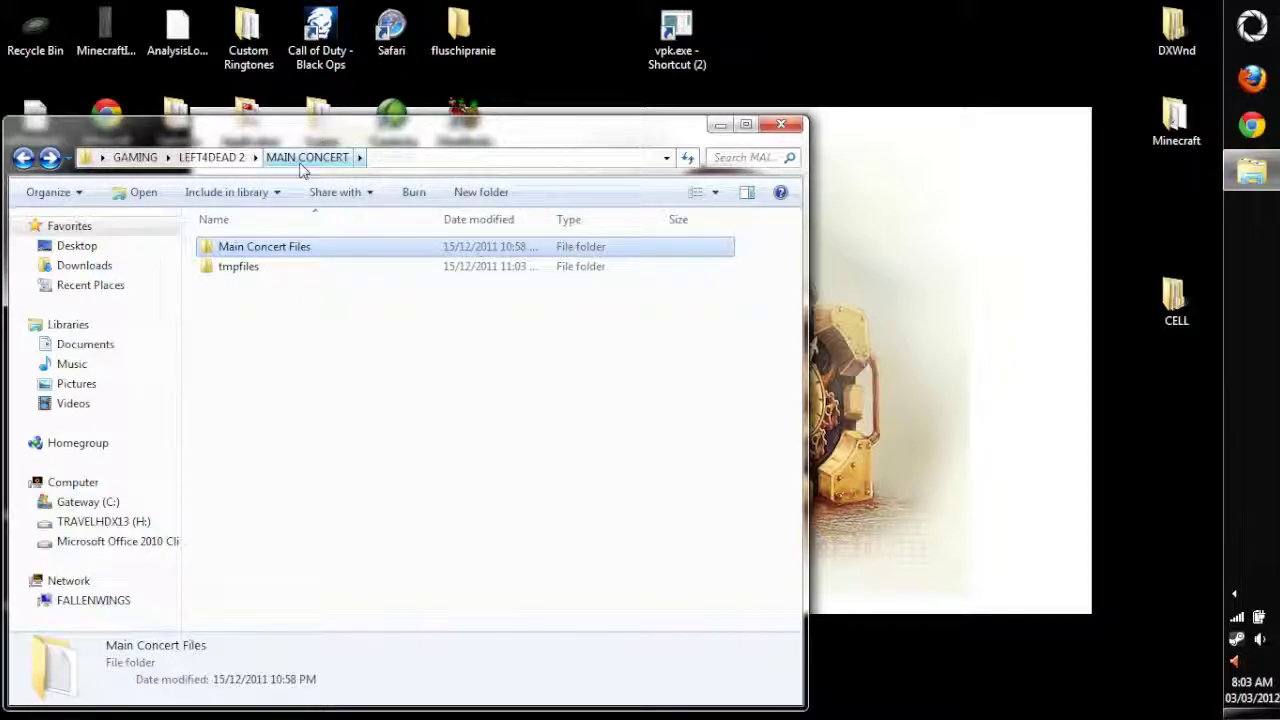
pyautogui.doubleClick(290, 248)
pyautogui.moveTo(183, 229); pyautogui.dragTo(345, 432)
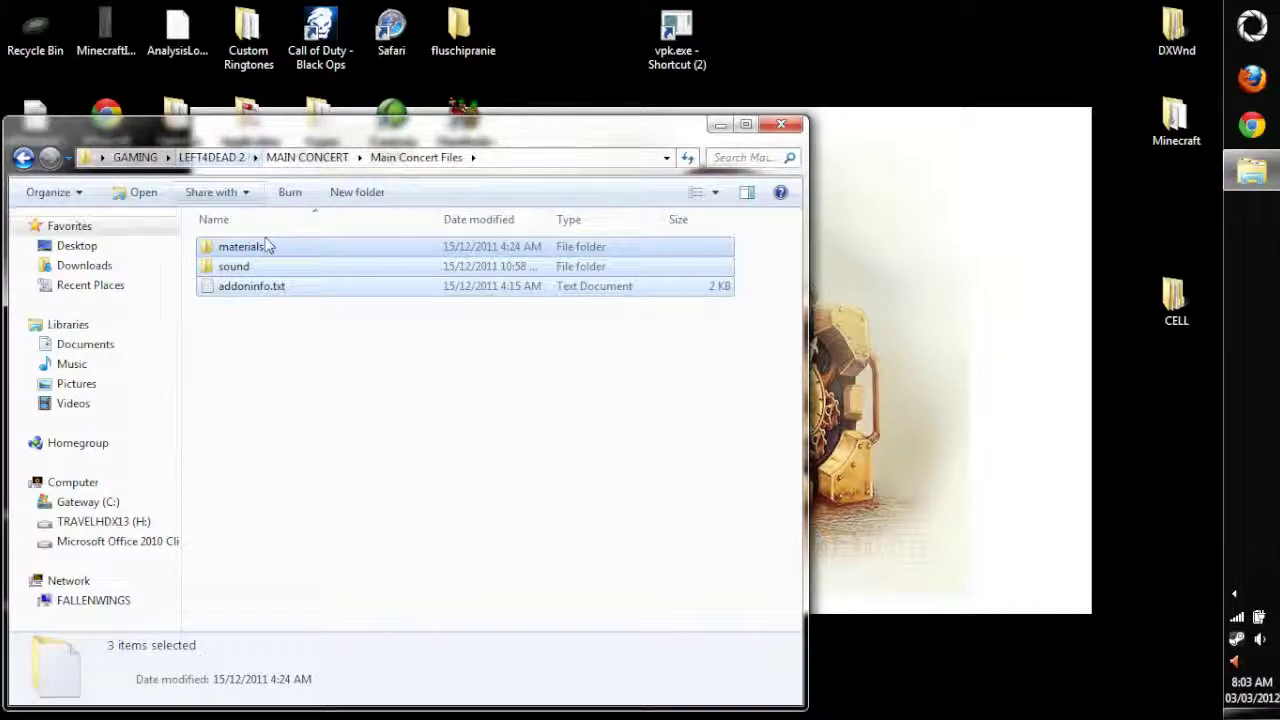
pyautogui.click(343, 371)
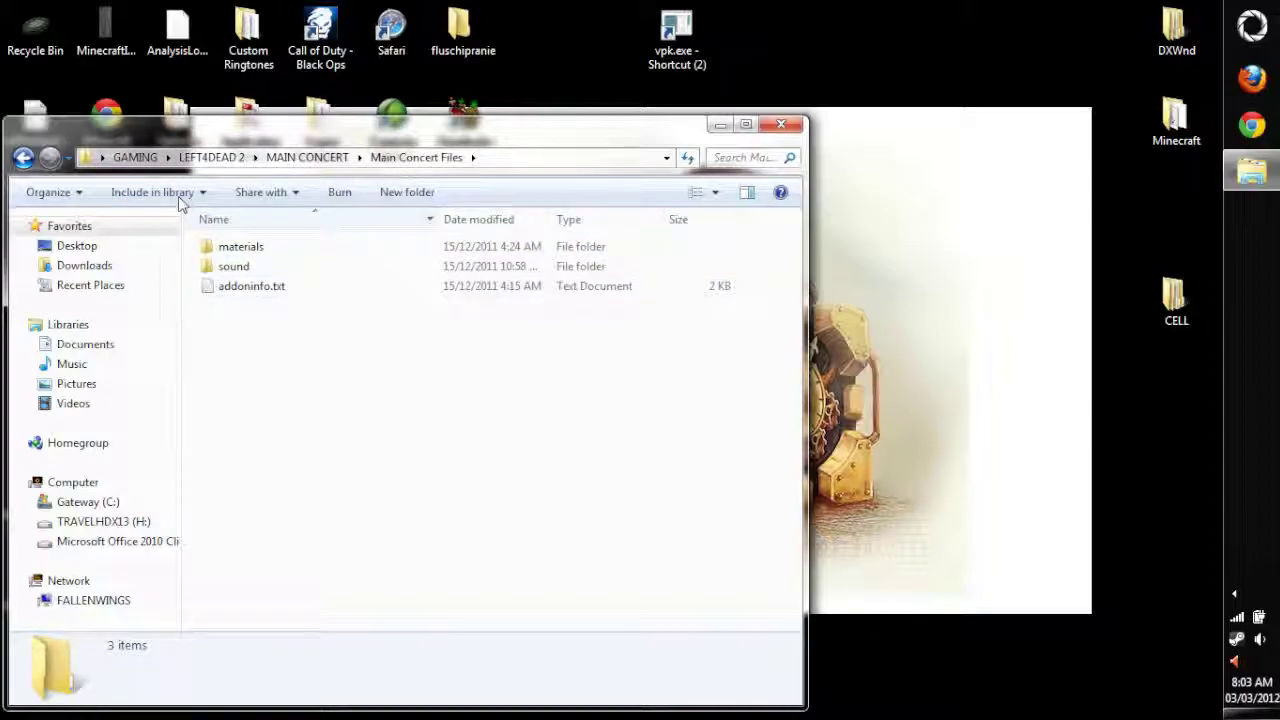
# Step: View addoninfo.txt full-screen in Notepad to review the add-on's metadata, and close it
pyautogui.doubleClick(265, 287)
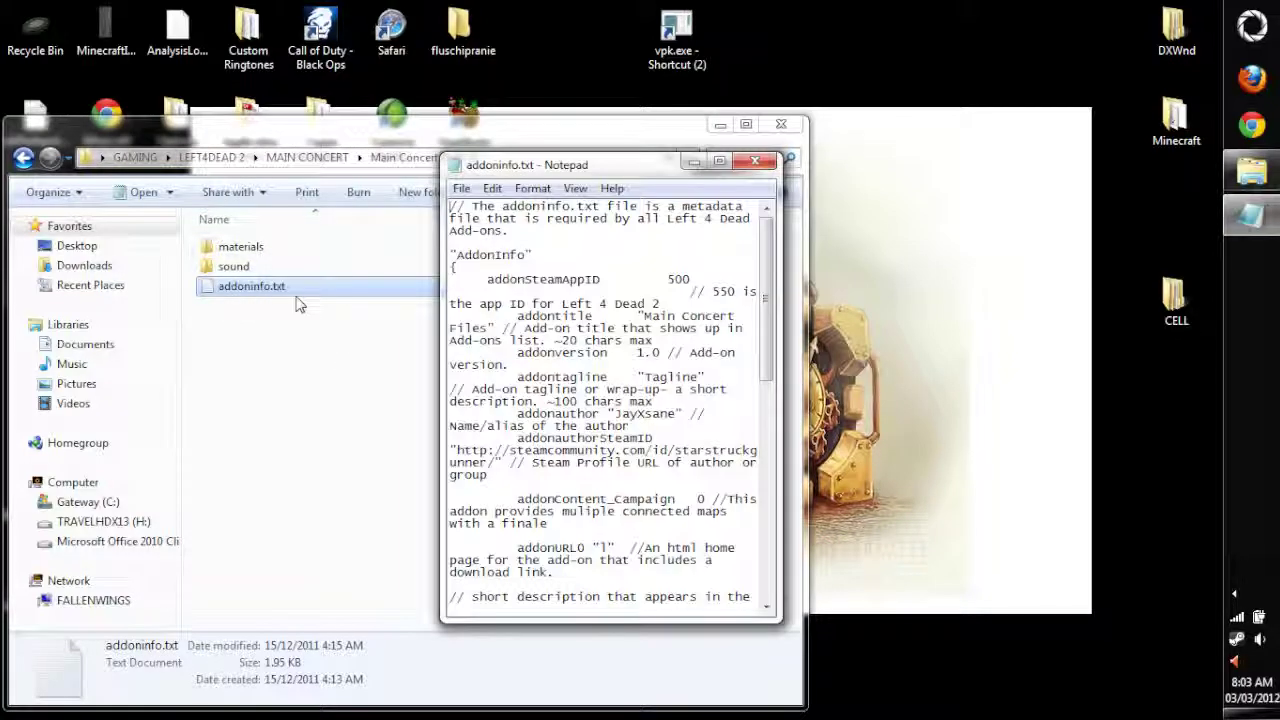
pyautogui.doubleClick(609, 122)
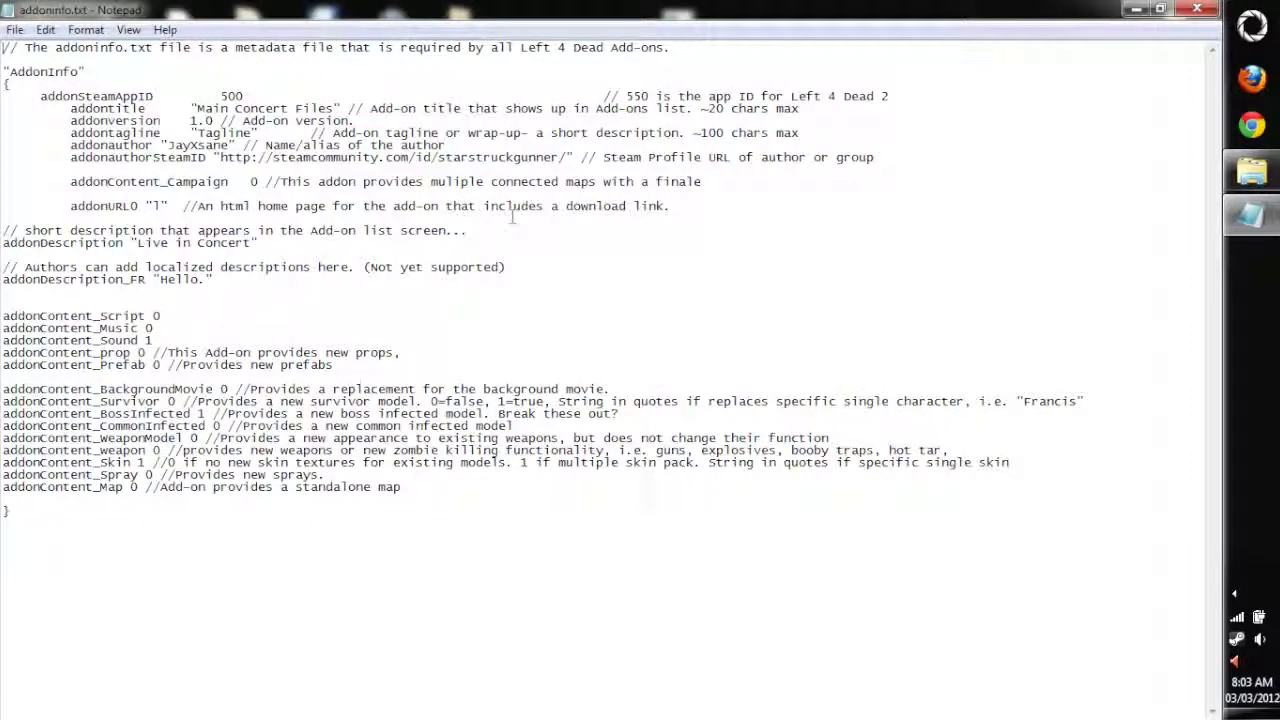
pyautogui.click(1198, 9)
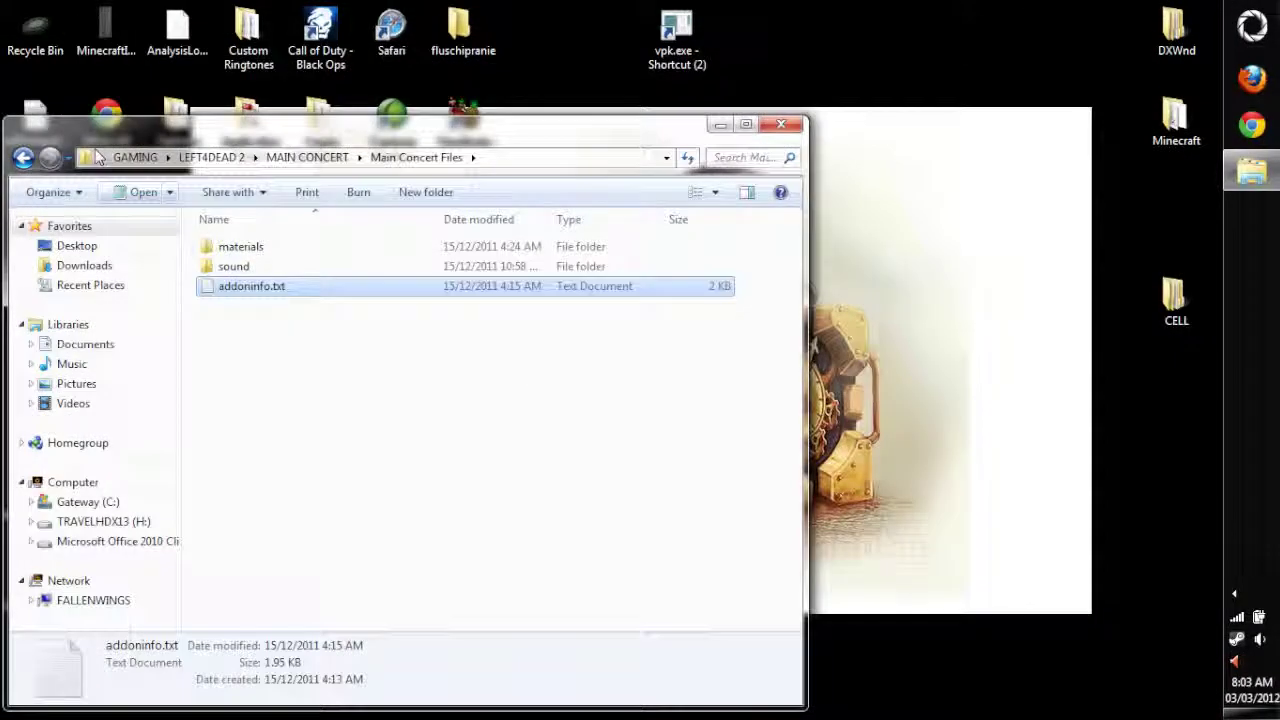
# Step: Return to MAIN CONCERT and open the steamapps > common folder in a second window placed beside it
pyautogui.click(22, 160)
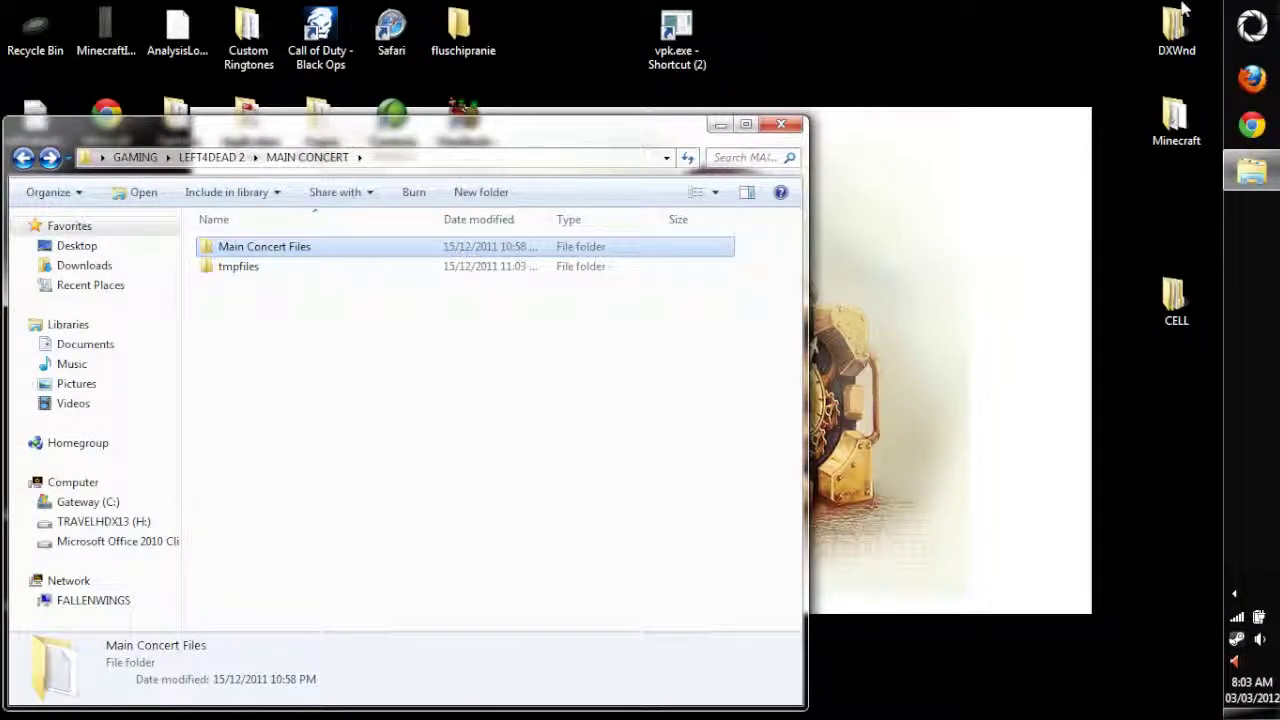
pyautogui.press('super')
pyautogui.click(954, 133)
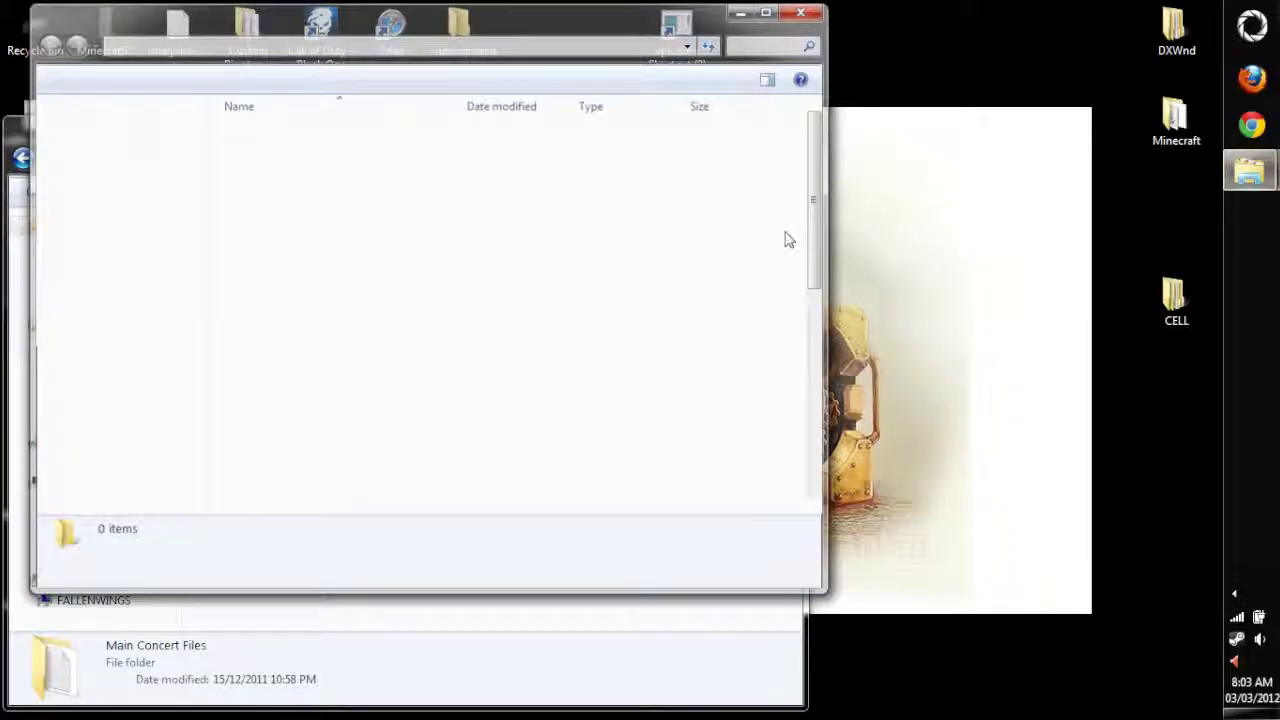
pyautogui.doubleClick(225, 131)
pyautogui.moveTo(322, 34); pyautogui.dragTo(687, 135)
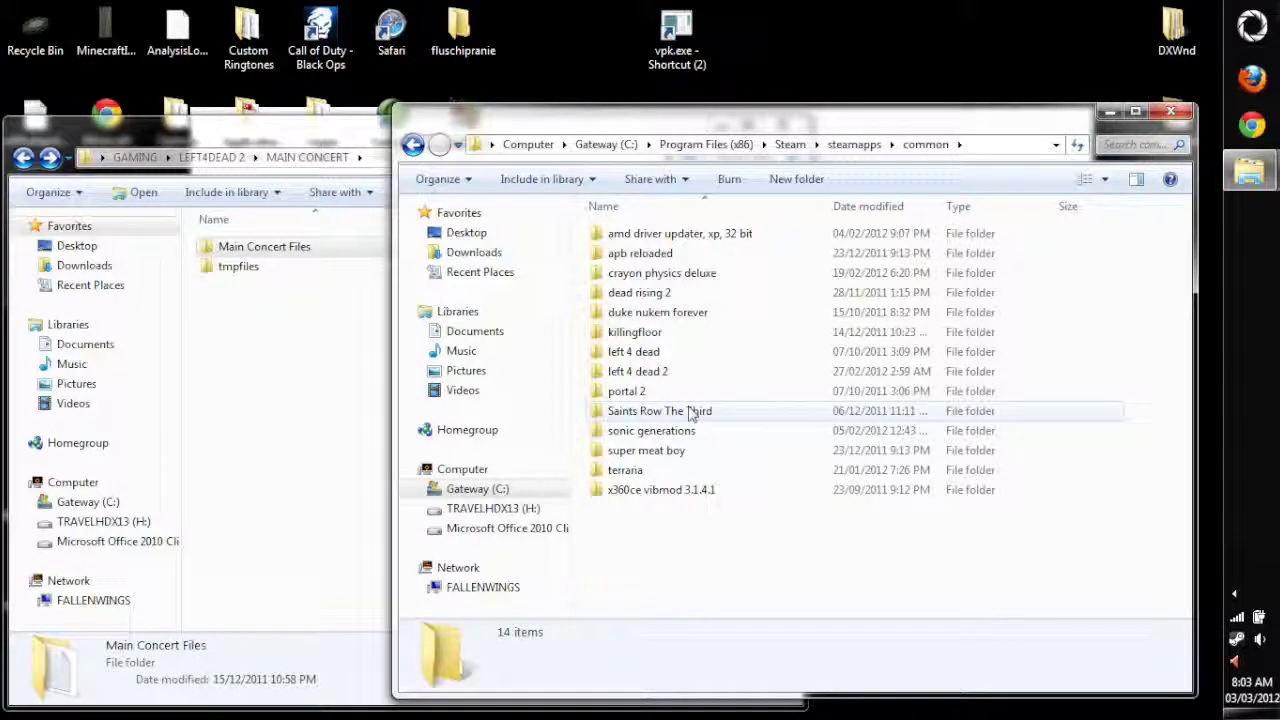
# Step: Open left 4 dead 2 > bin in the second window and locate vpk.exe in its file list
pyautogui.click(665, 375)
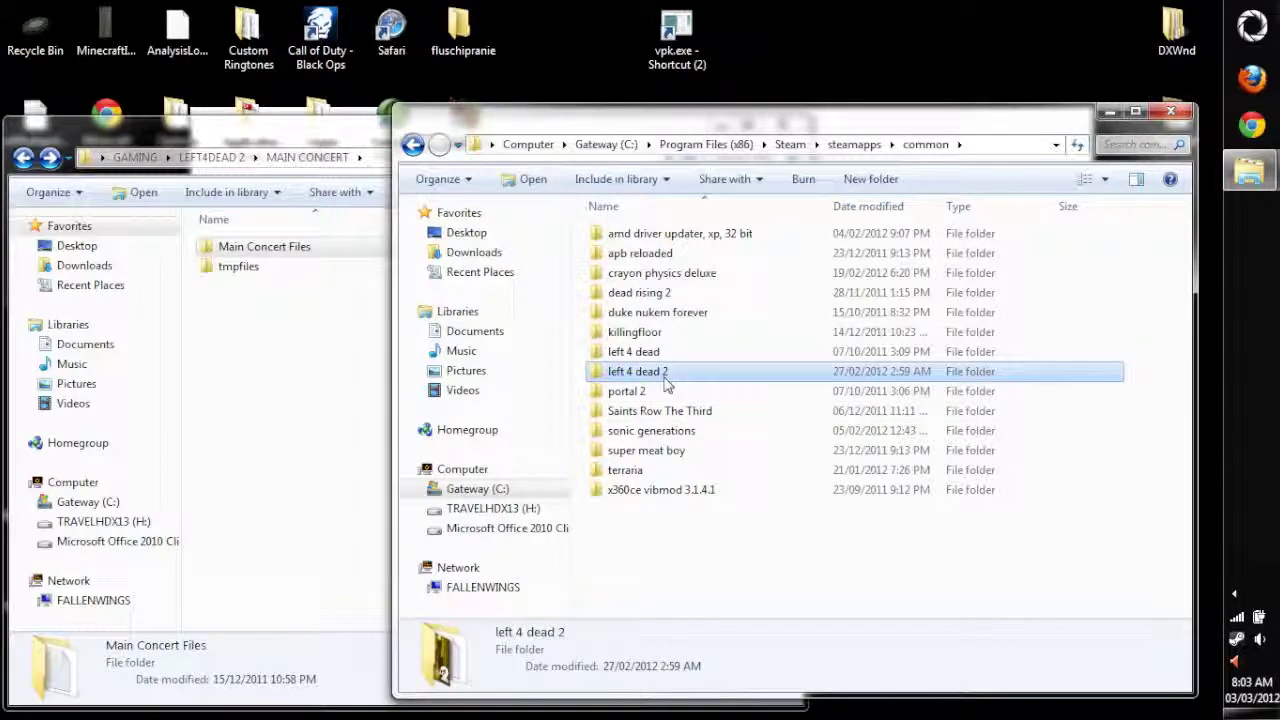
pyautogui.doubleClick(635, 372)
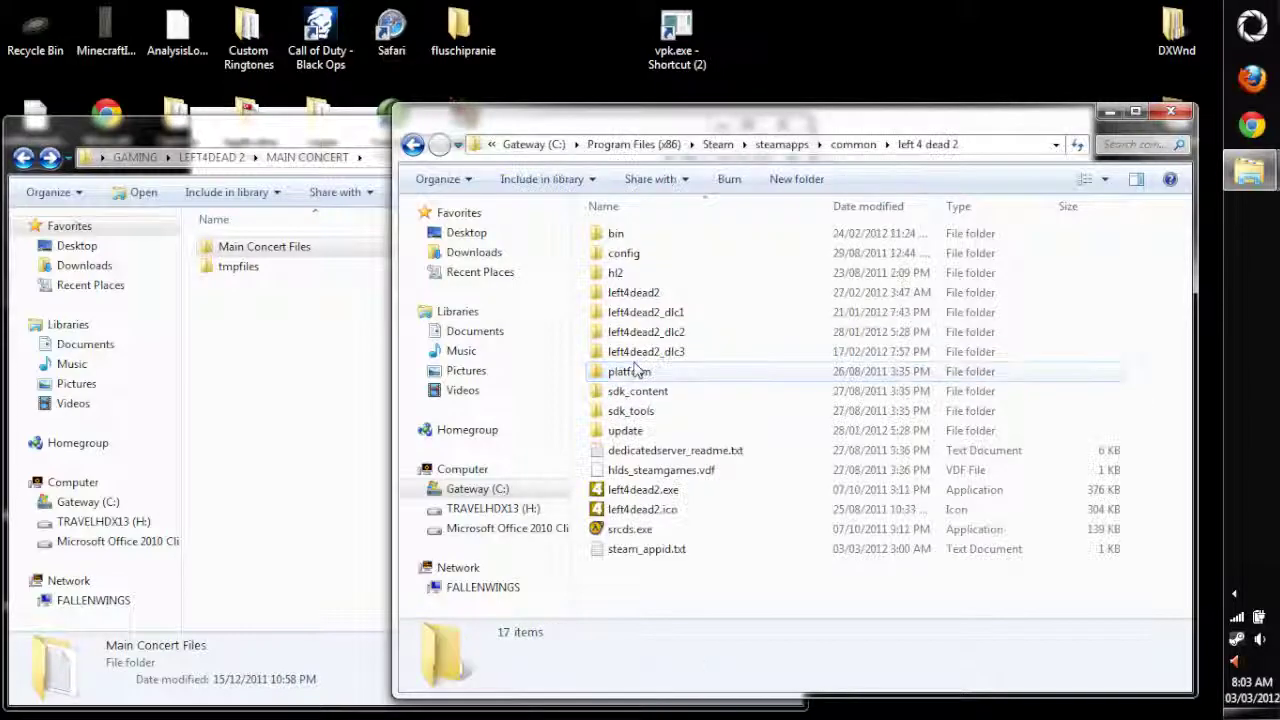
pyautogui.doubleClick(645, 236)
pyautogui.scroll(-20, 685, 455)
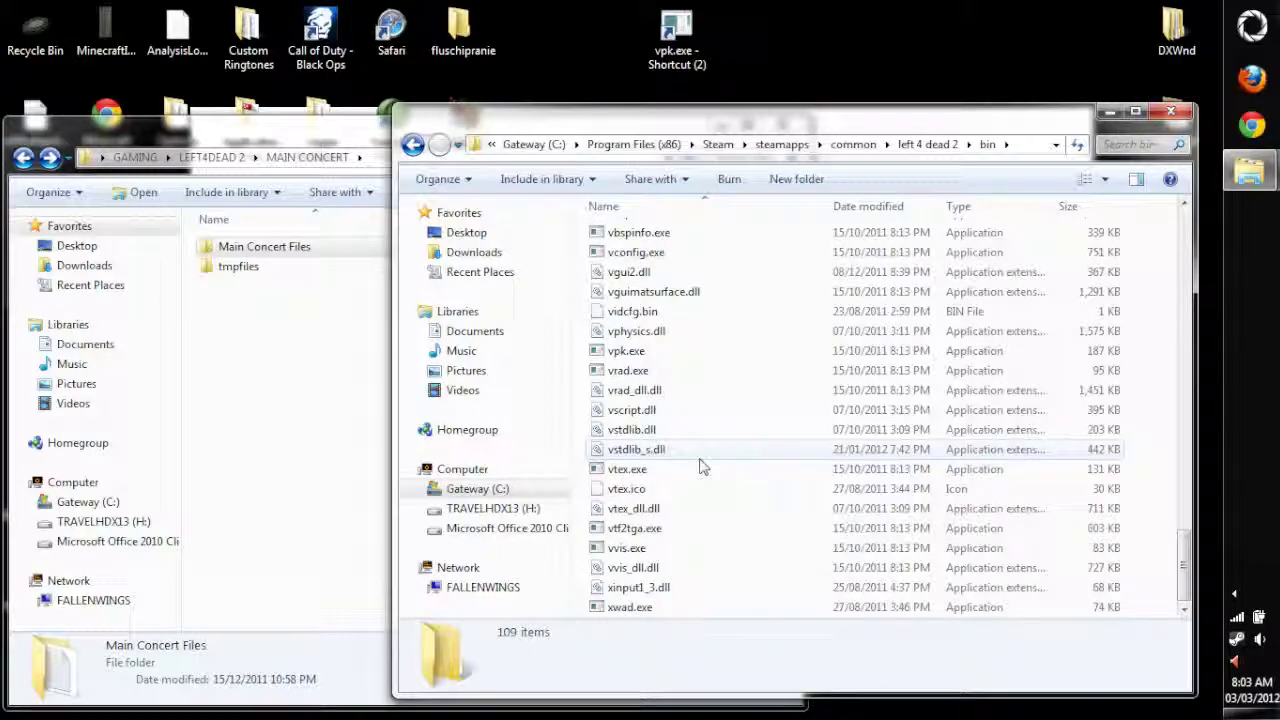
# Step: Point out the option that sends vpk.exe to the desktop as a shortcut, and close the bin folder window
pyautogui.rightClick(643, 354)
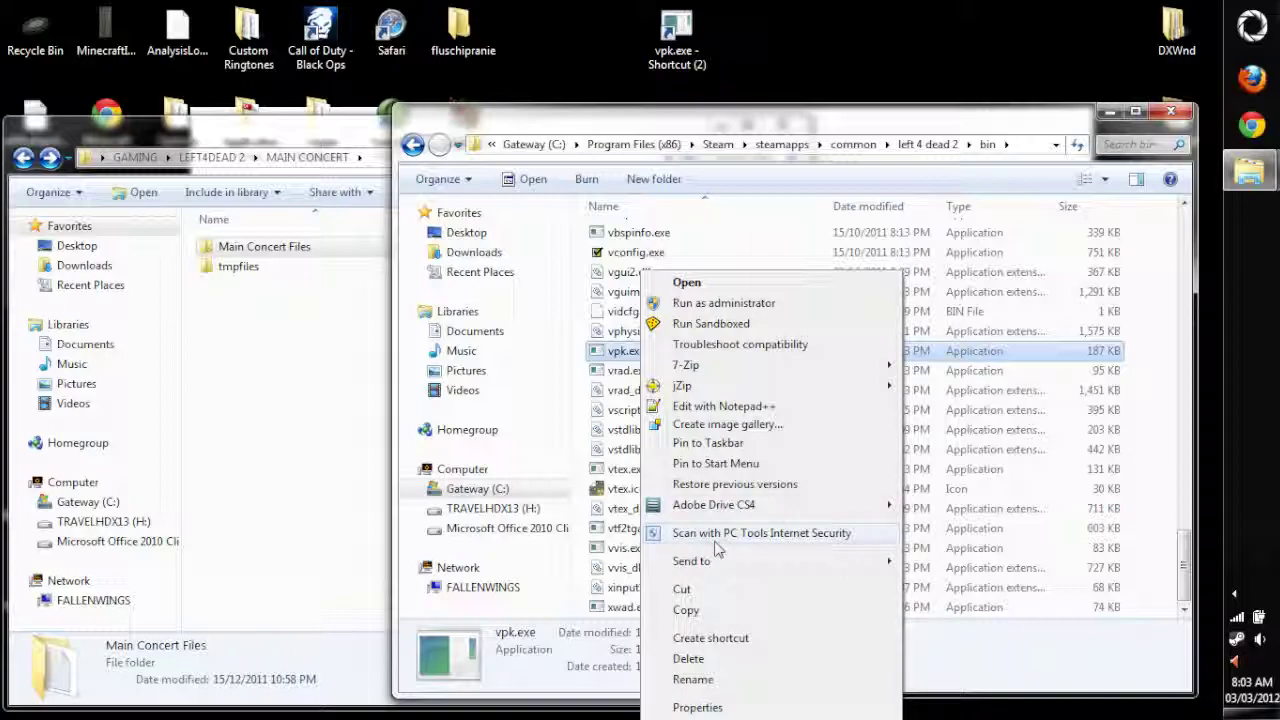
pyautogui.moveTo(727, 562)
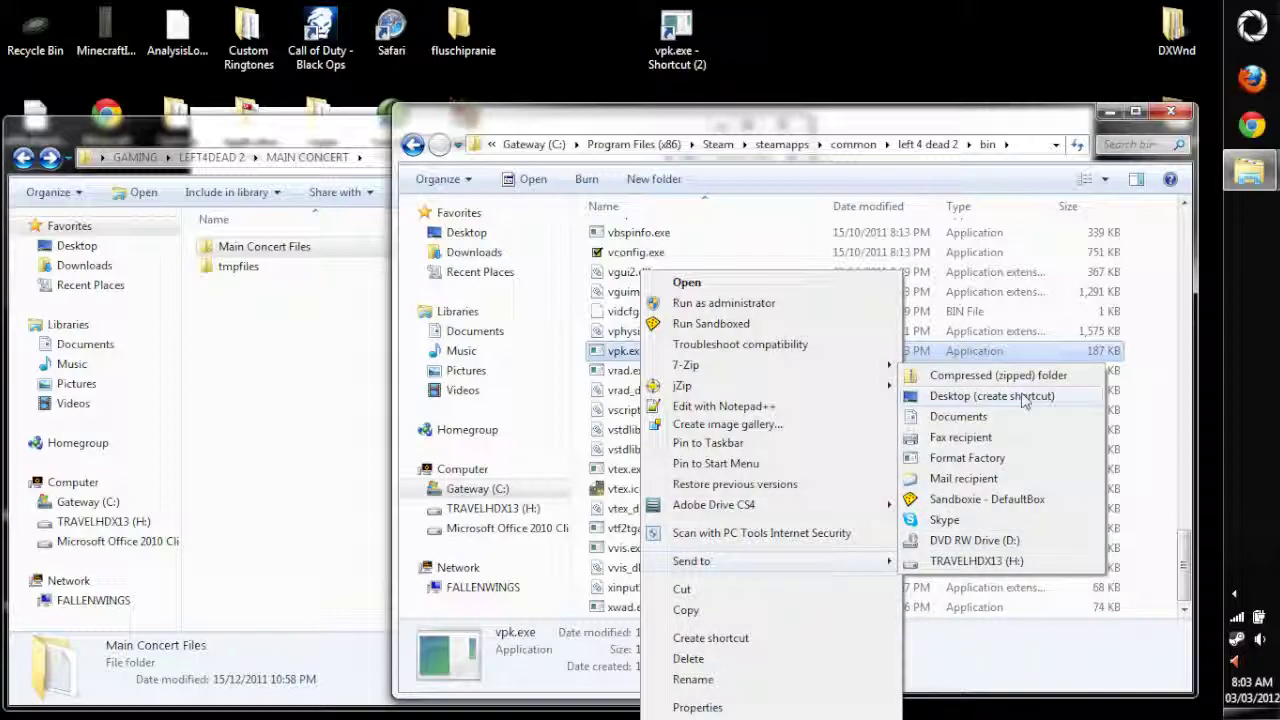
pyautogui.click(670, 125)
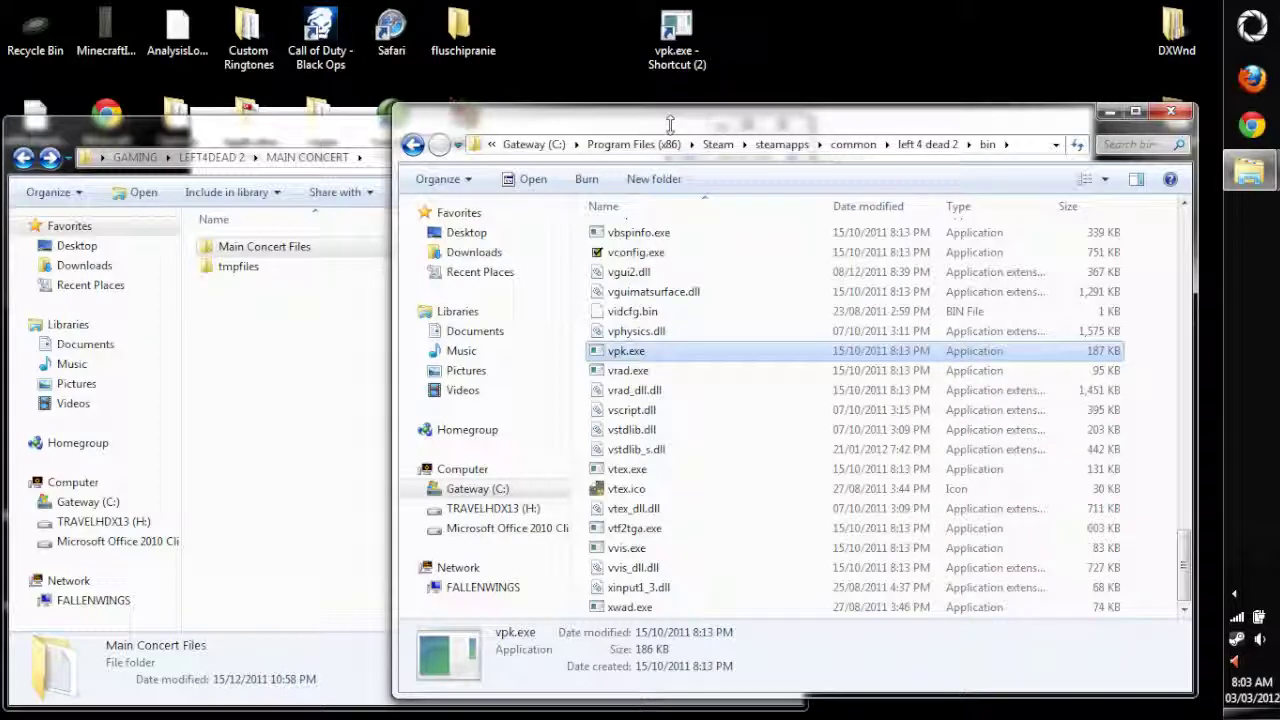
pyautogui.click(1173, 110)
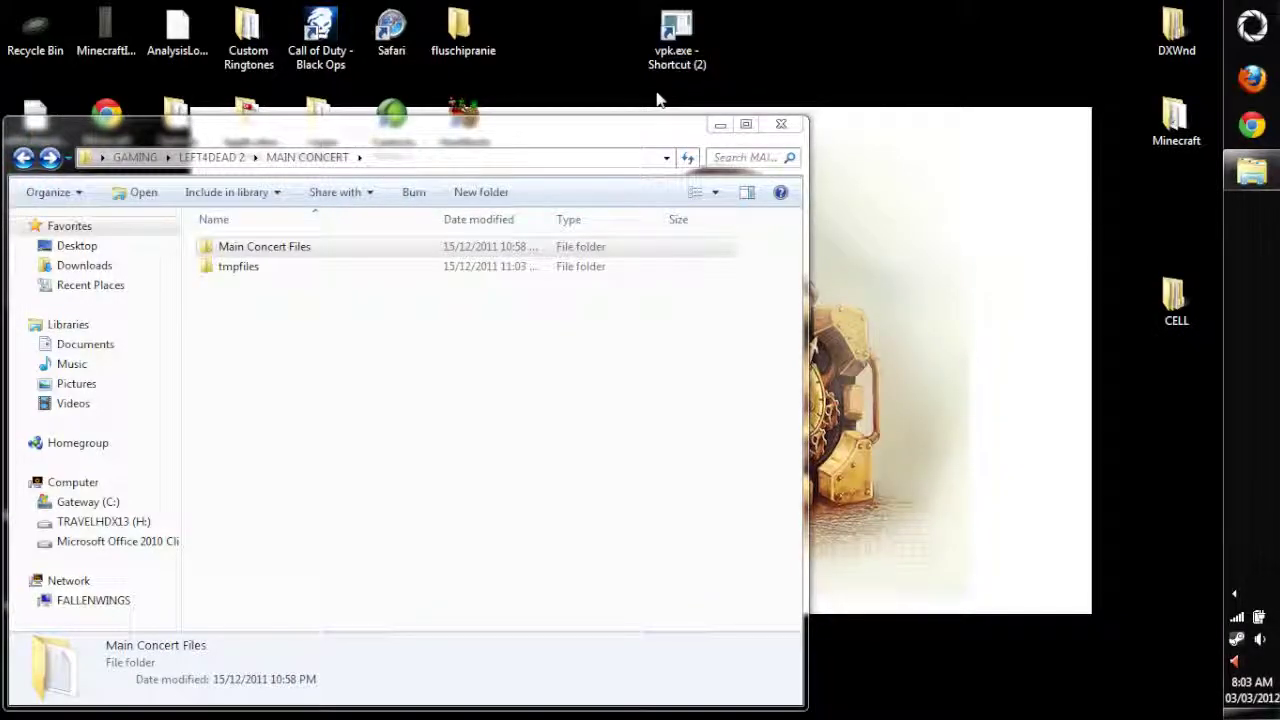
# Step: Check the contents of Main Concert Files, return to MAIN CONCERT, and package the folder into main concert files.vpk with the desktop vpk.exe shortcut
pyautogui.click(474, 329)
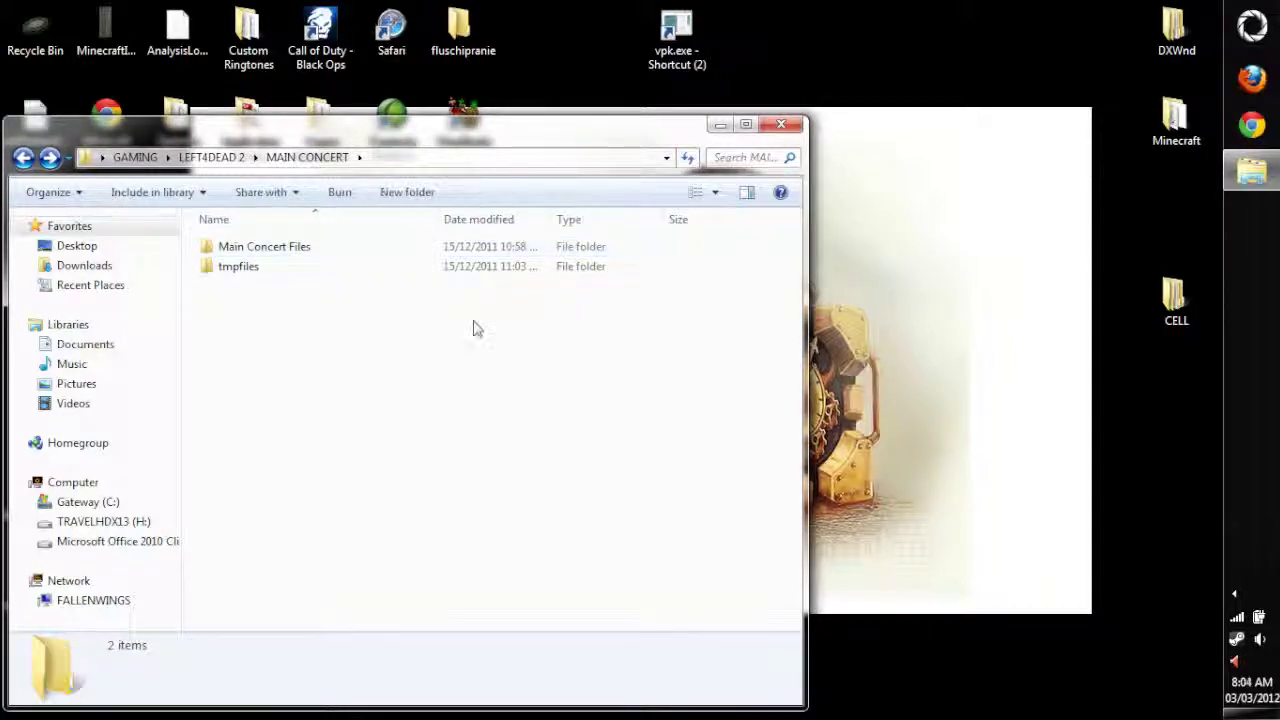
pyautogui.click(250, 252)
pyautogui.doubleClick(226, 248)
pyautogui.moveTo(388, 466); pyautogui.dragTo(4, 100)
pyautogui.click(23, 157)
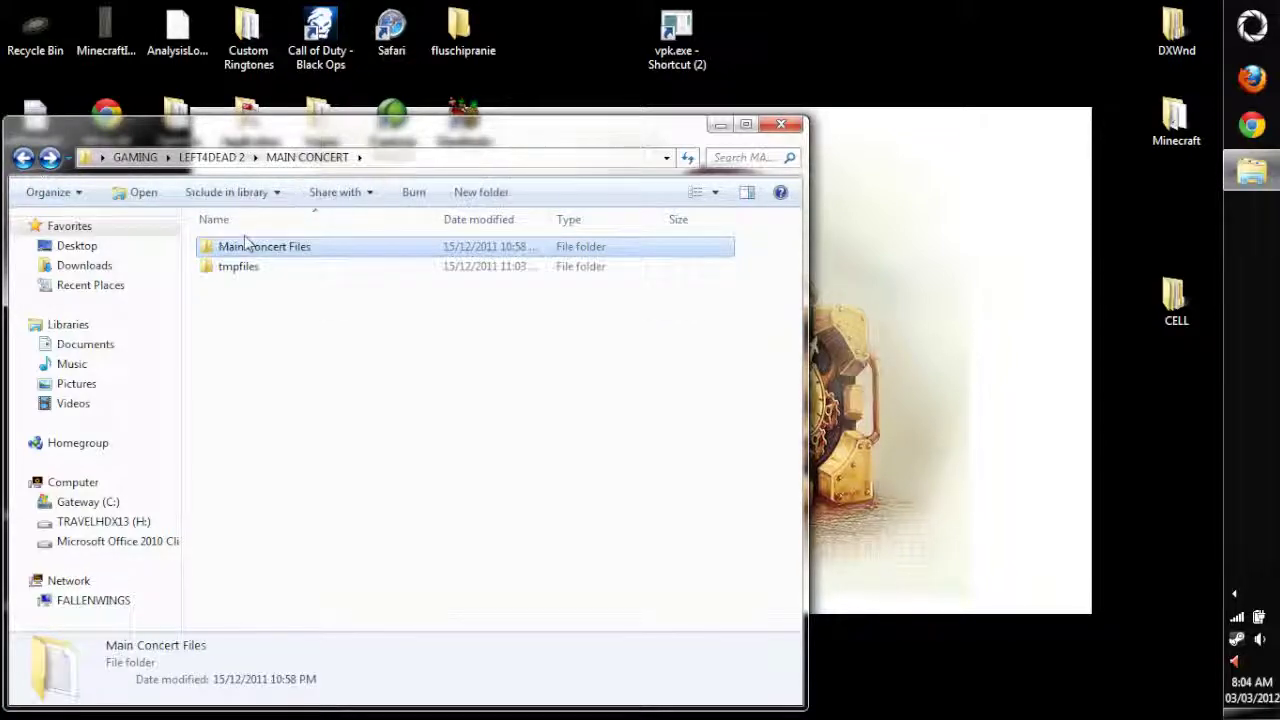
pyautogui.moveTo(248, 255); pyautogui.dragTo(695, 38)
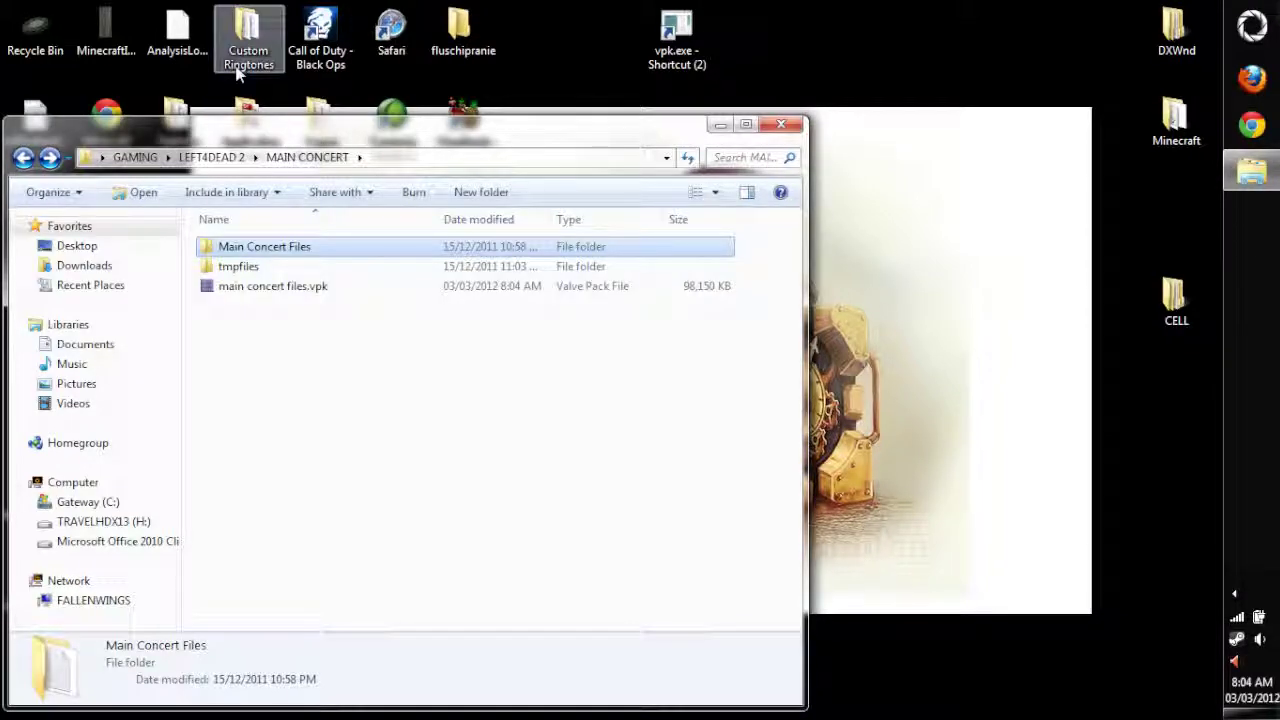
pyautogui.click(309, 289)
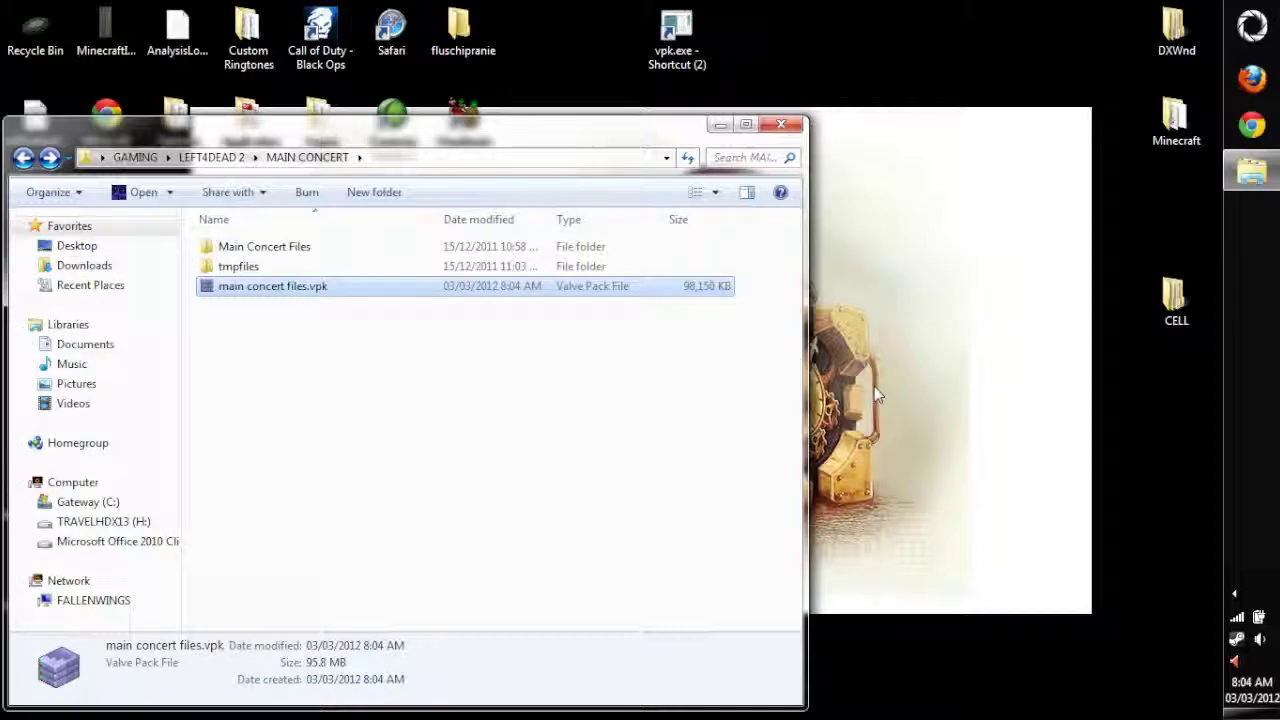
# Step: Open steamapps > common > left 4 dead 2 > left4dead2 > addons in a second window beside MAIN CONCERT
pyautogui.click(1252, 26)
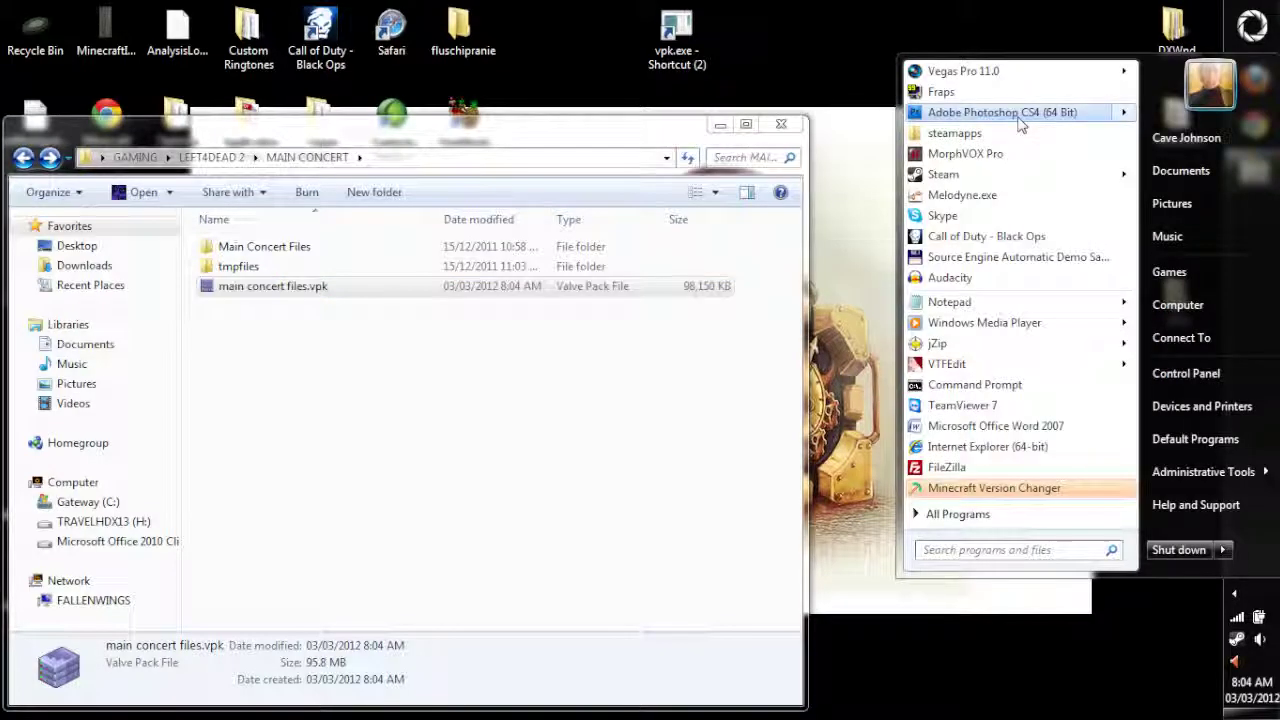
pyautogui.click(1023, 134)
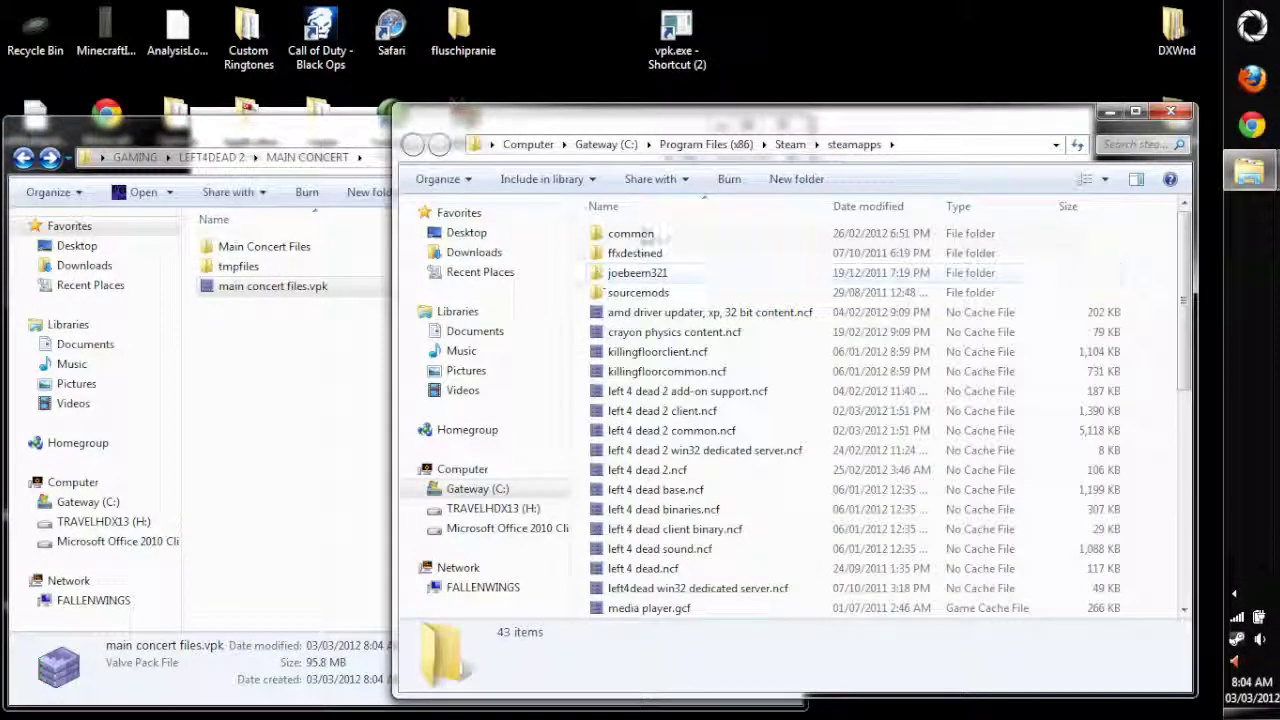
pyautogui.doubleClick(646, 240)
pyautogui.doubleClick(651, 371)
pyautogui.doubleClick(636, 297)
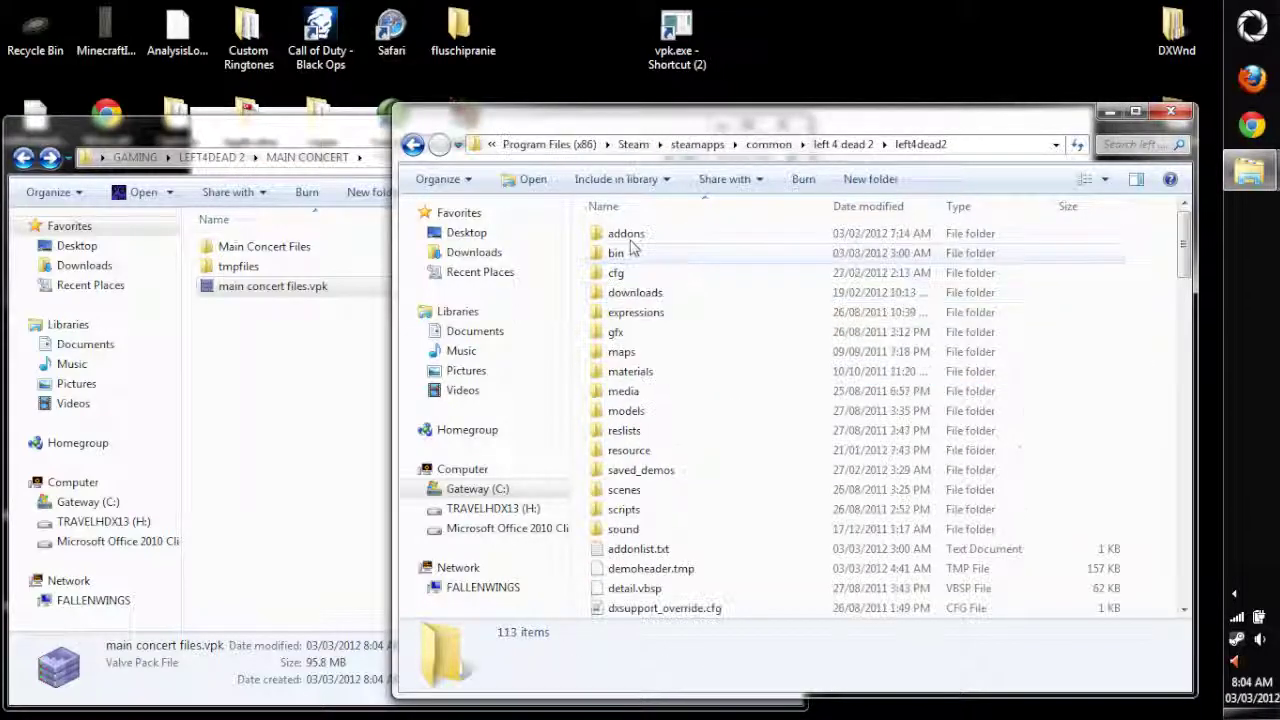
pyautogui.doubleClick(622, 234)
pyautogui.click(277, 288)
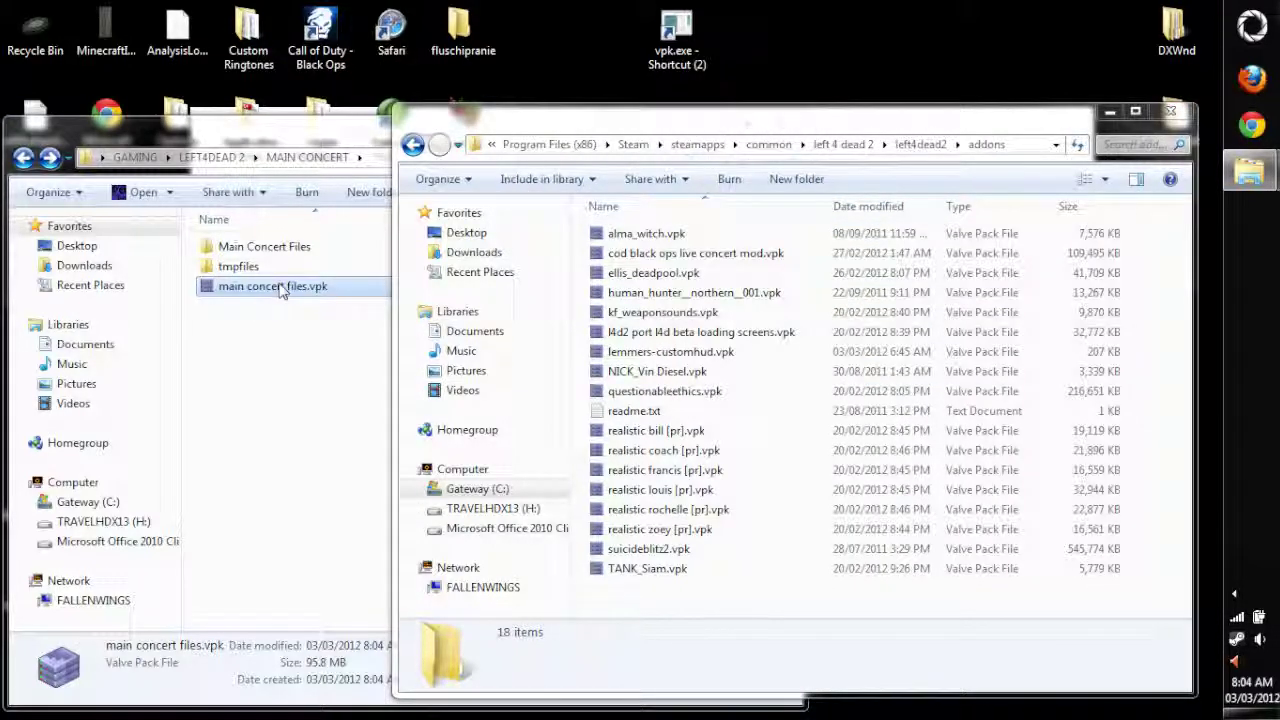
pyautogui.click(890, 529)
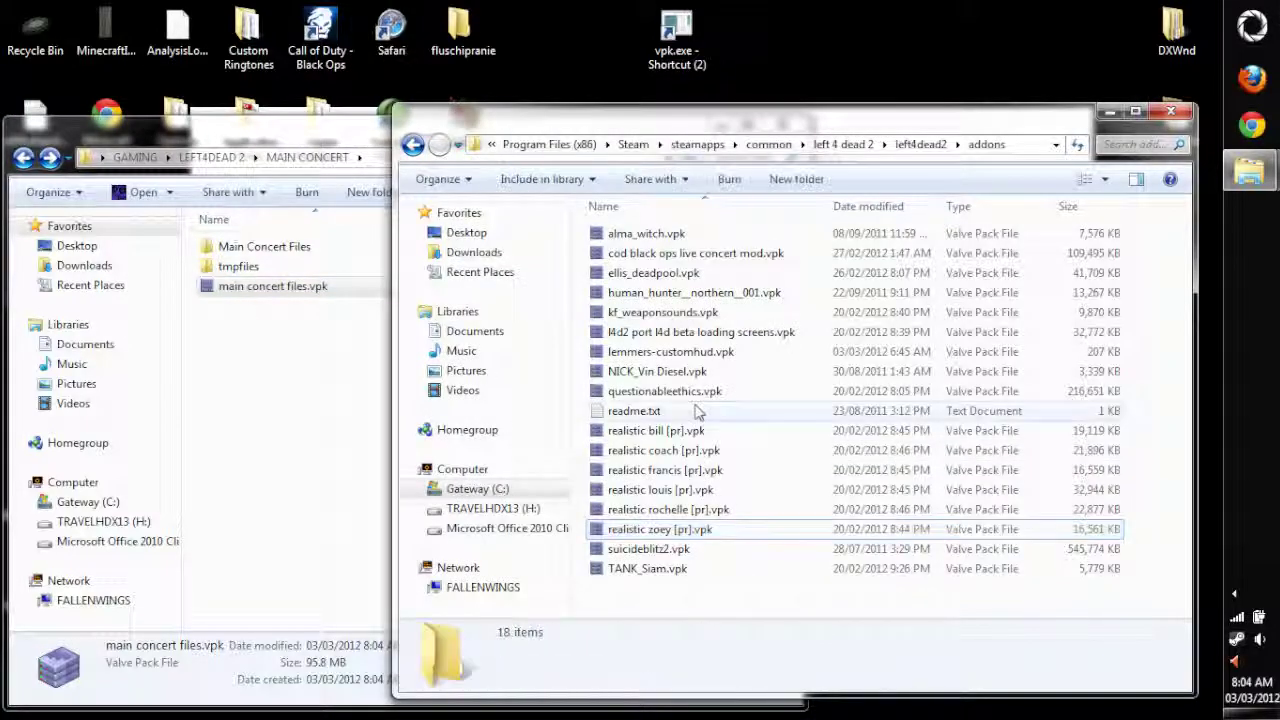
# Step: Open cod black ops live concert mod.vpk in GCFScape and go to materials > models > weapons > melee
pyautogui.click(662, 255)
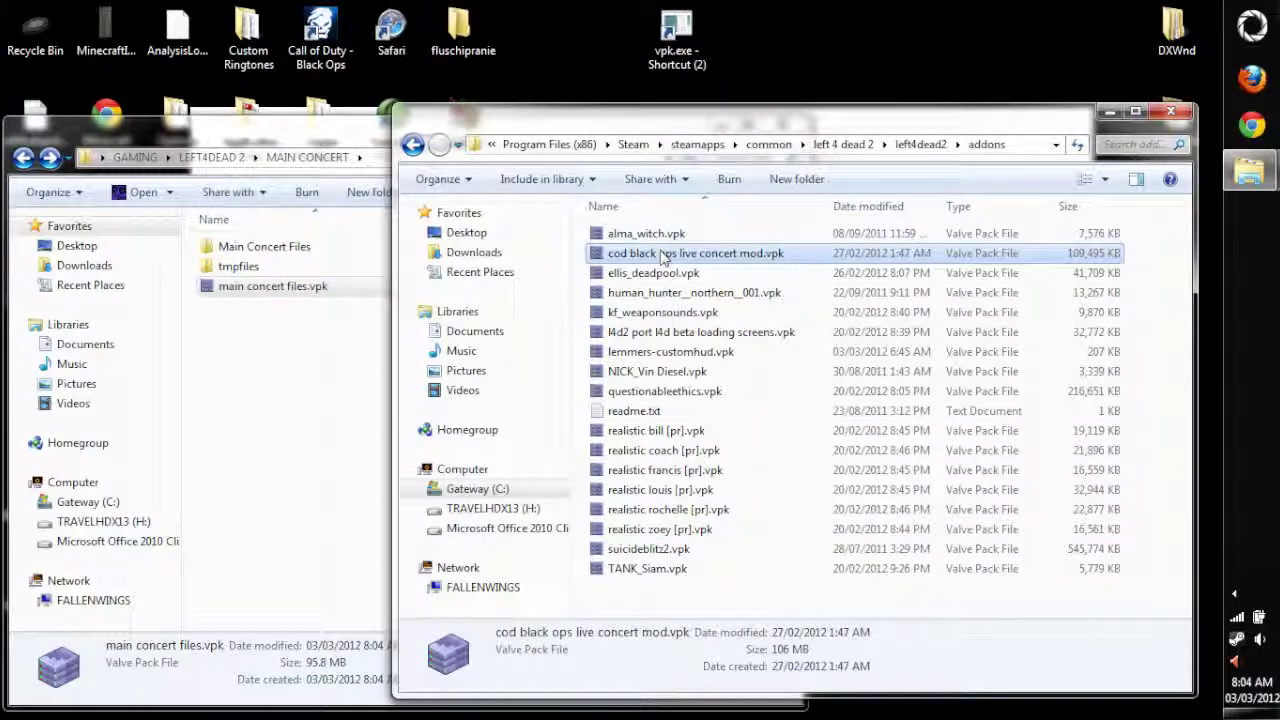
pyautogui.doubleClick(668, 253)
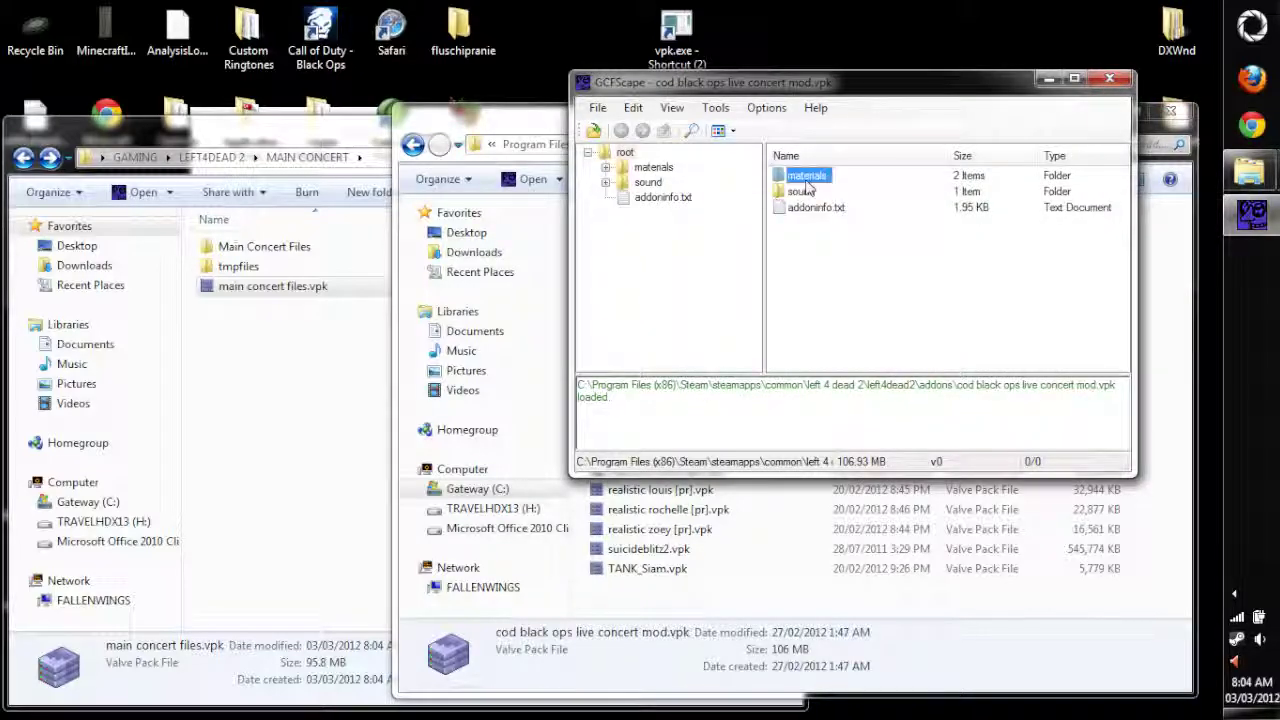
pyautogui.doubleClick(800, 176)
pyautogui.doubleClick(800, 176)
pyautogui.doubleClick(798, 191)
pyautogui.doubleClick(800, 176)
pyautogui.click(818, 192)
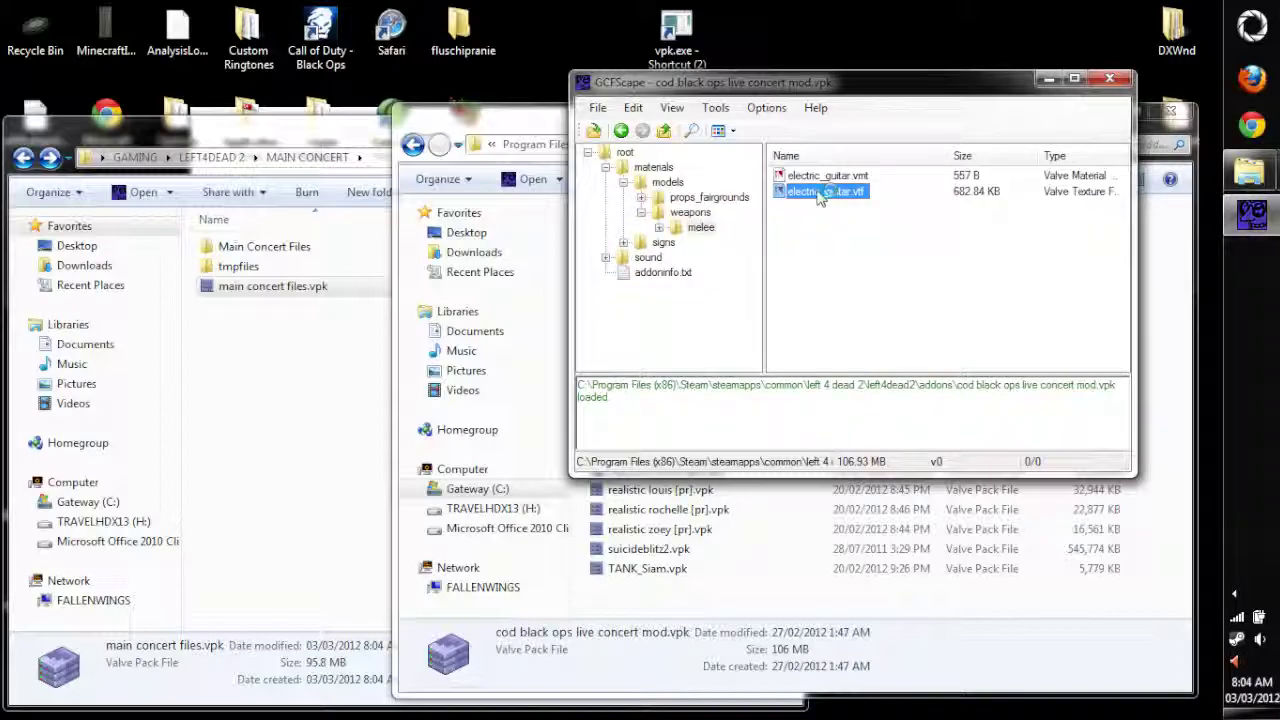
# Step: View the electric_guitar.vtf texture full-screen in VTFEdit down to its lower edge, and close both the texture and the package
pyautogui.doubleClick(818, 192)
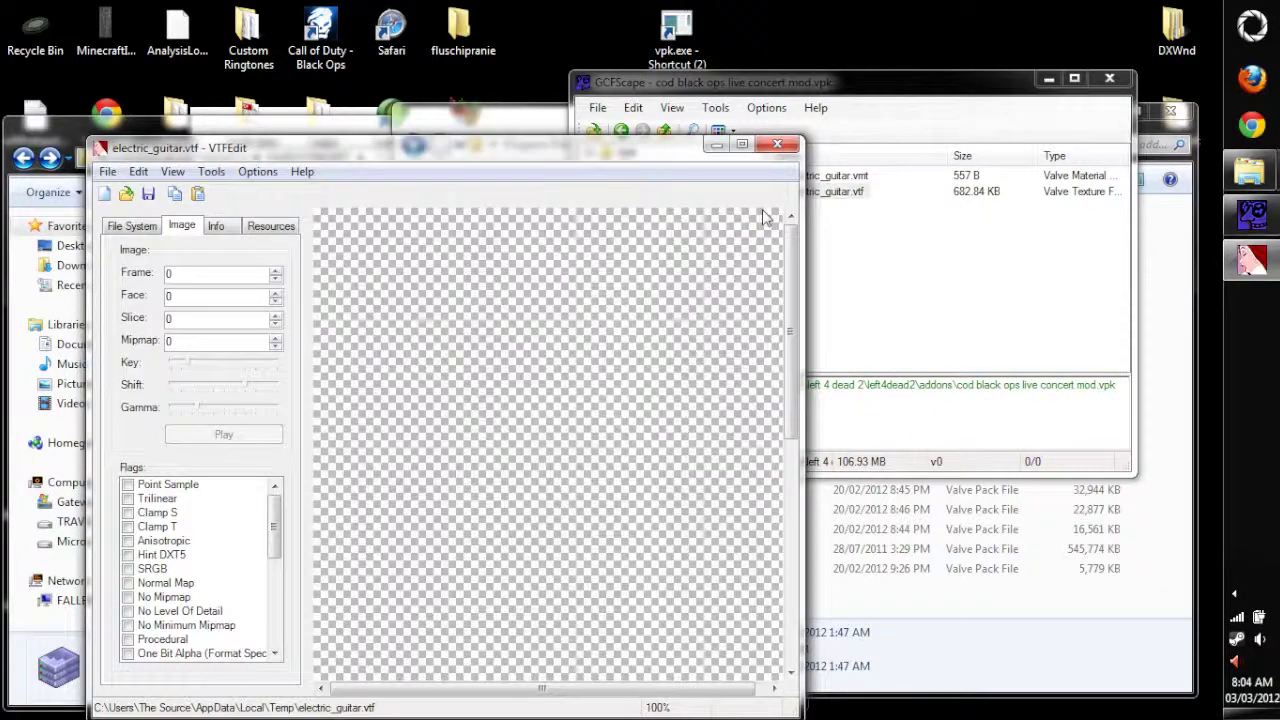
pyautogui.doubleClick(643, 148)
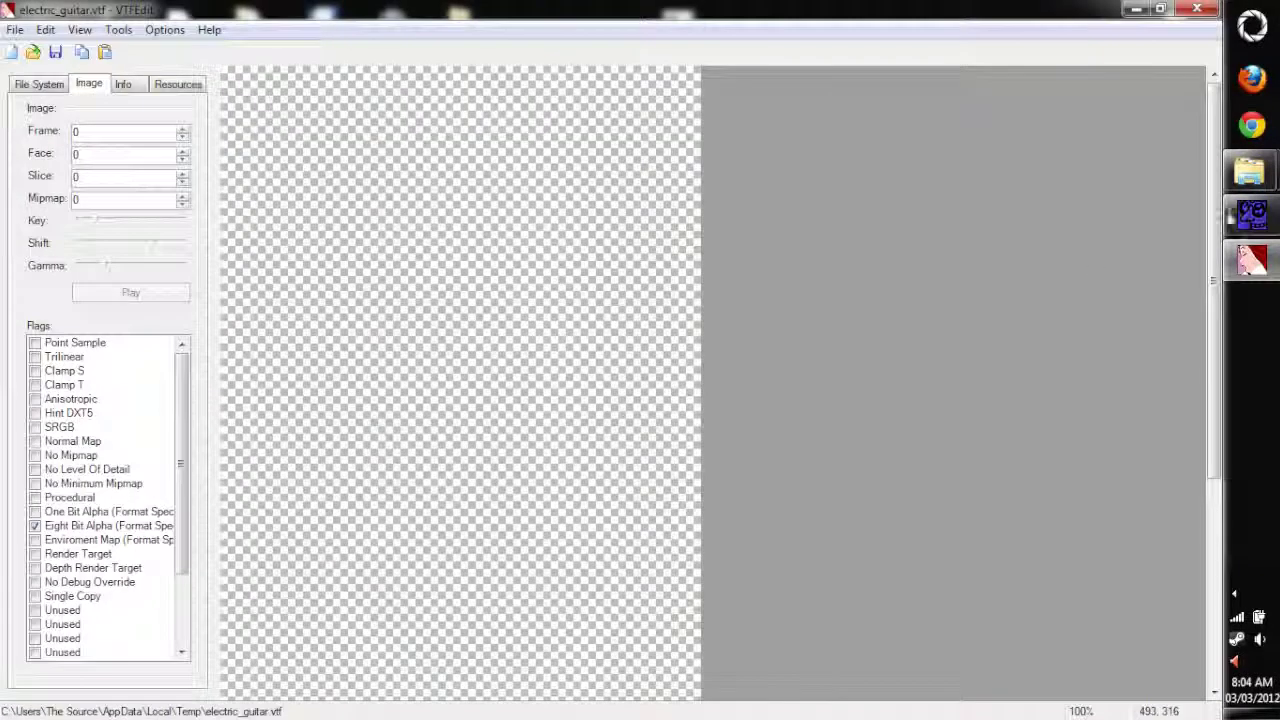
pyautogui.moveTo(1214, 213); pyautogui.dragTo(1214, 420)
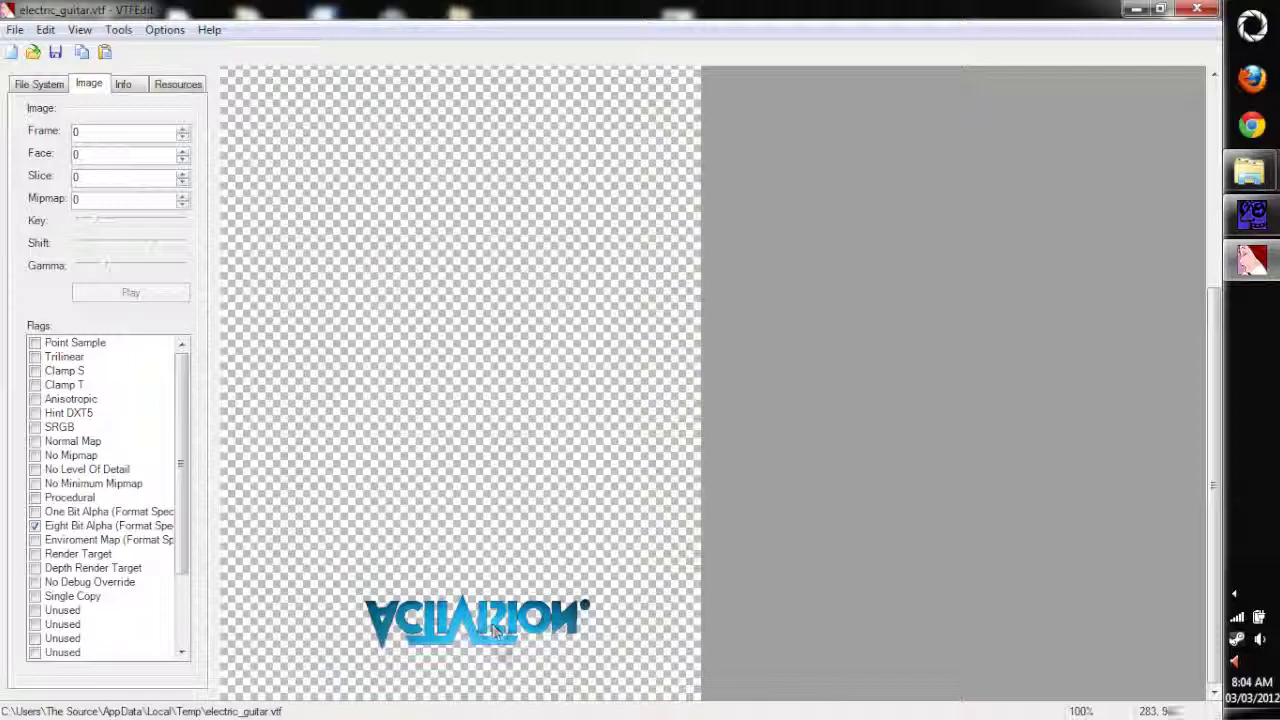
pyautogui.moveTo(1212, 320); pyautogui.dragTo(1214, 565)
pyautogui.click(1197, 9)
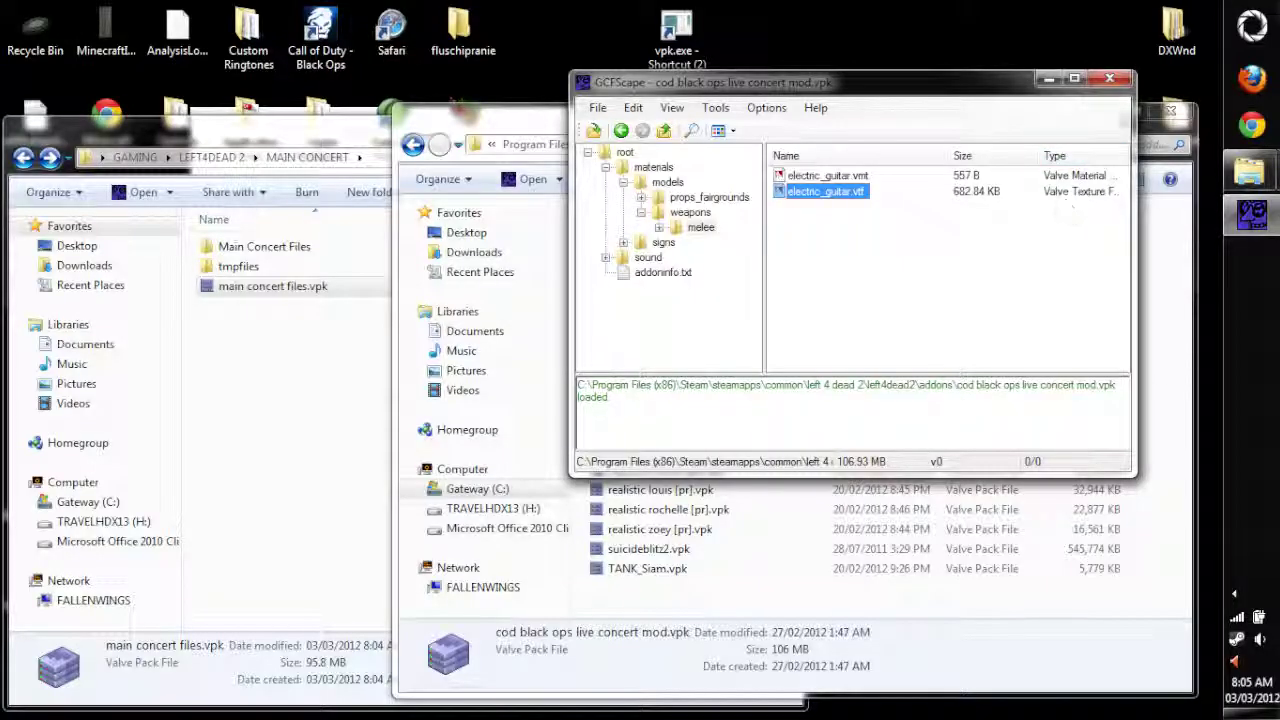
pyautogui.click(1115, 83)
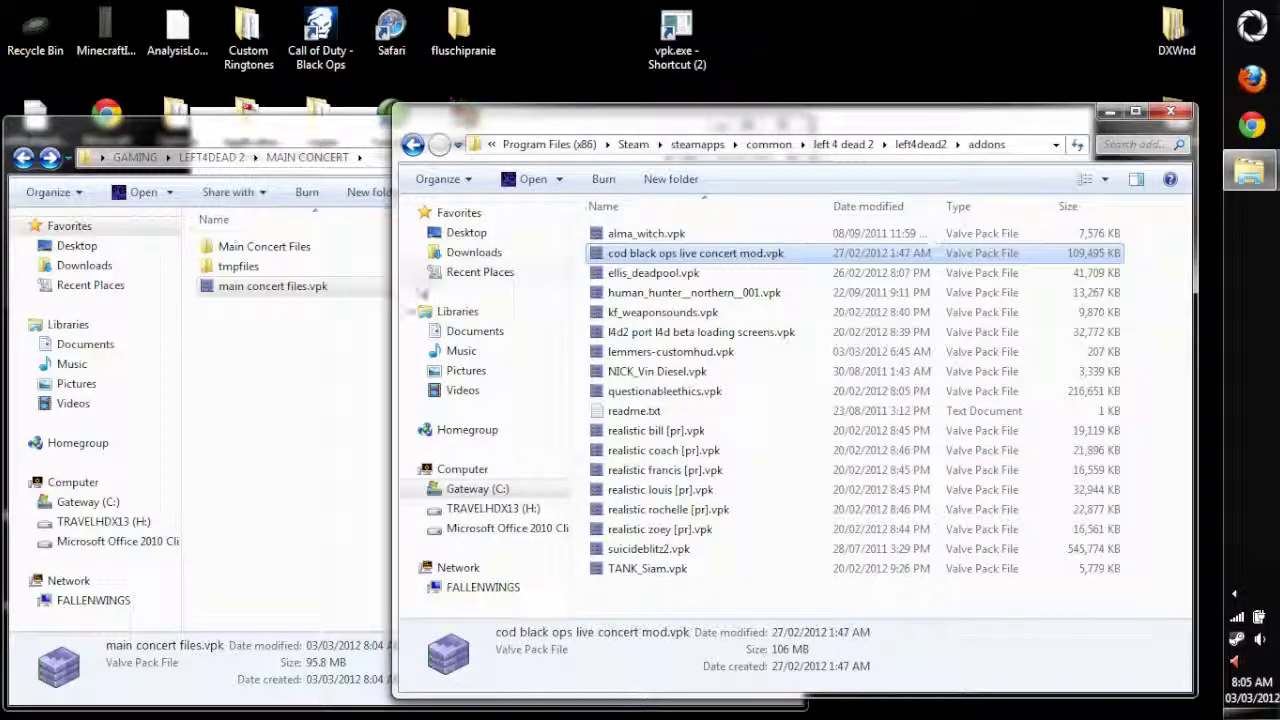
# Step: Go to Main Concert Files > materials > models > weapons > melee and open electric_guitar.vmt in VTFEdit
pyautogui.click(290, 420)
pyautogui.doubleClick(263, 252)
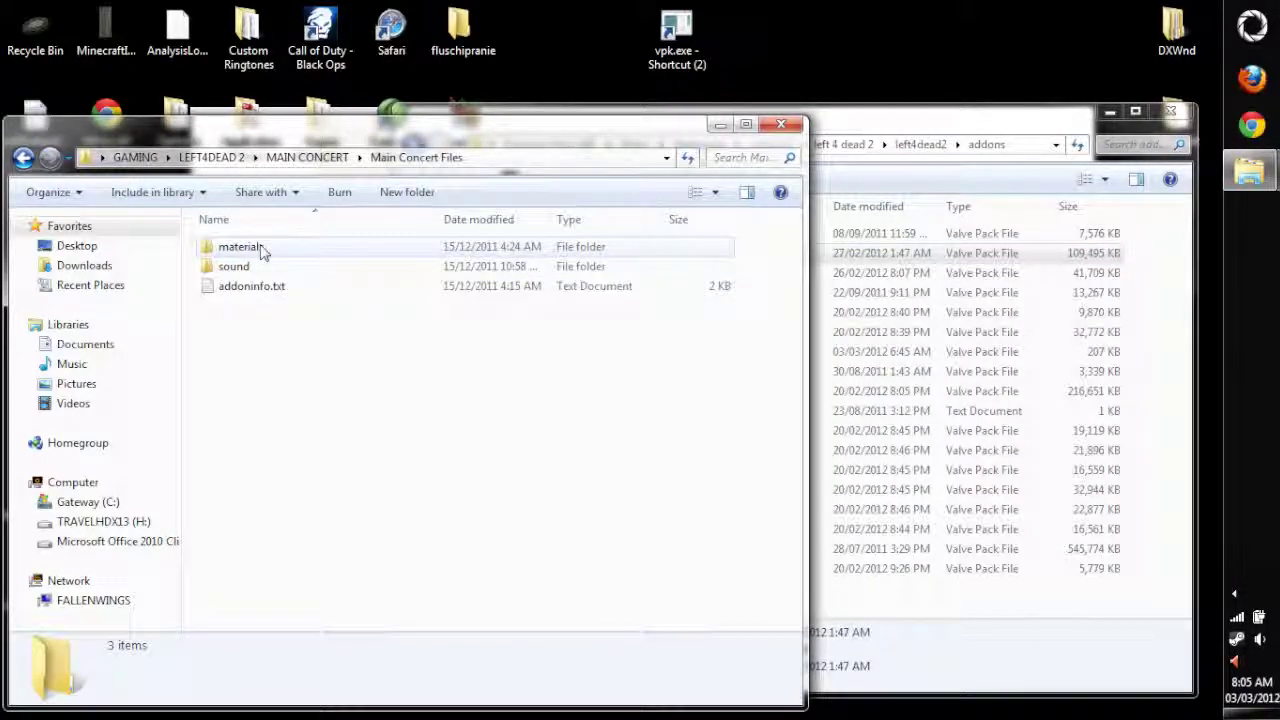
pyautogui.doubleClick(263, 250)
pyautogui.doubleClick(250, 247)
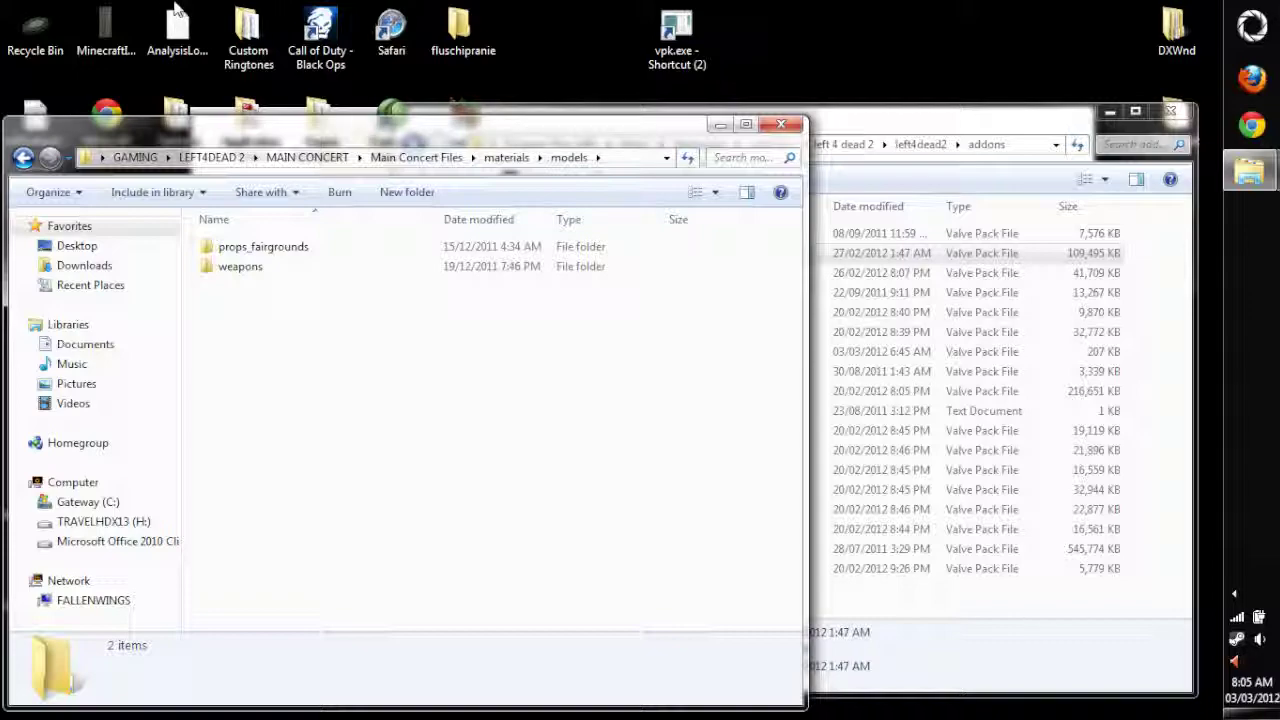
pyautogui.doubleClick(235, 266)
pyautogui.doubleClick(226, 250)
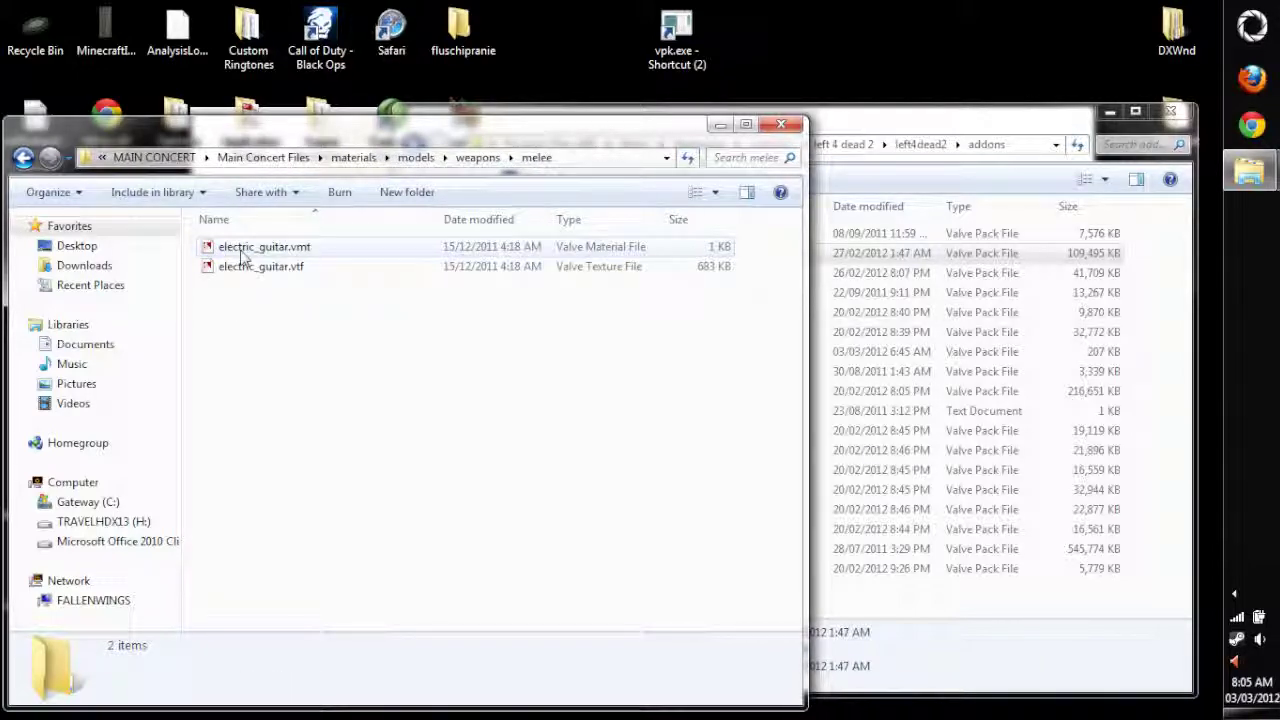
pyautogui.click(1110, 112)
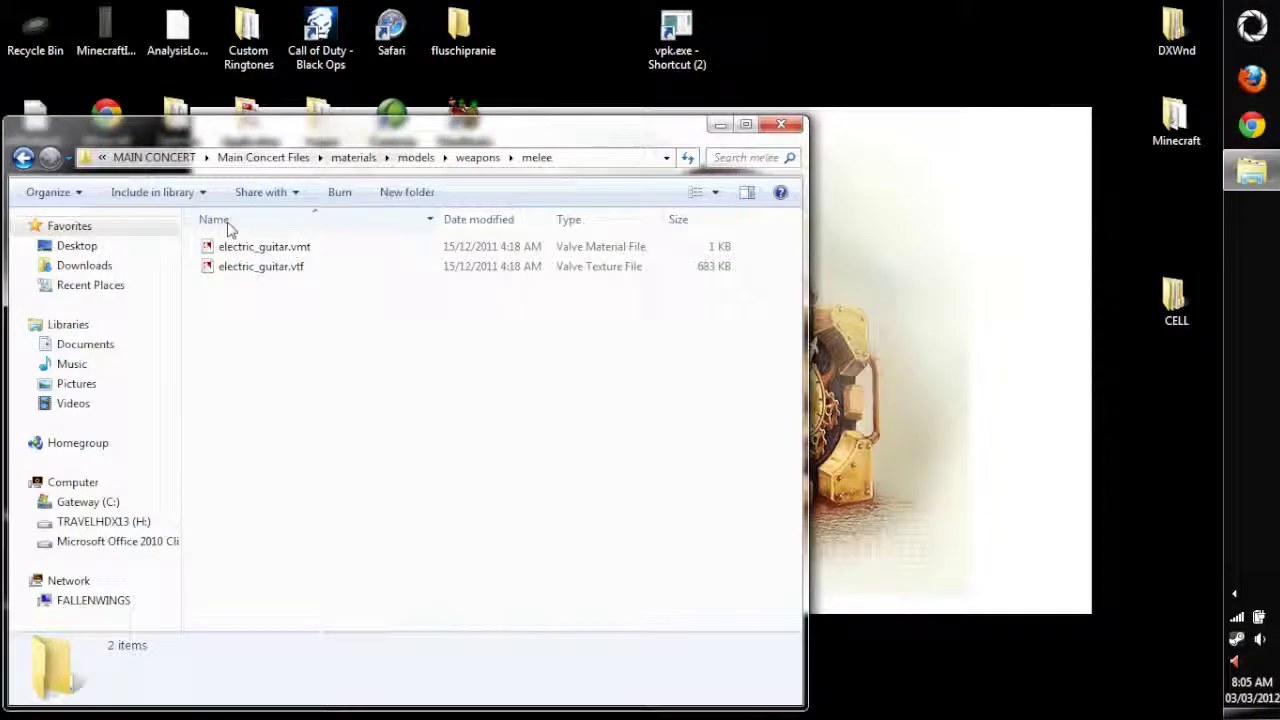
pyautogui.doubleClick(266, 249)
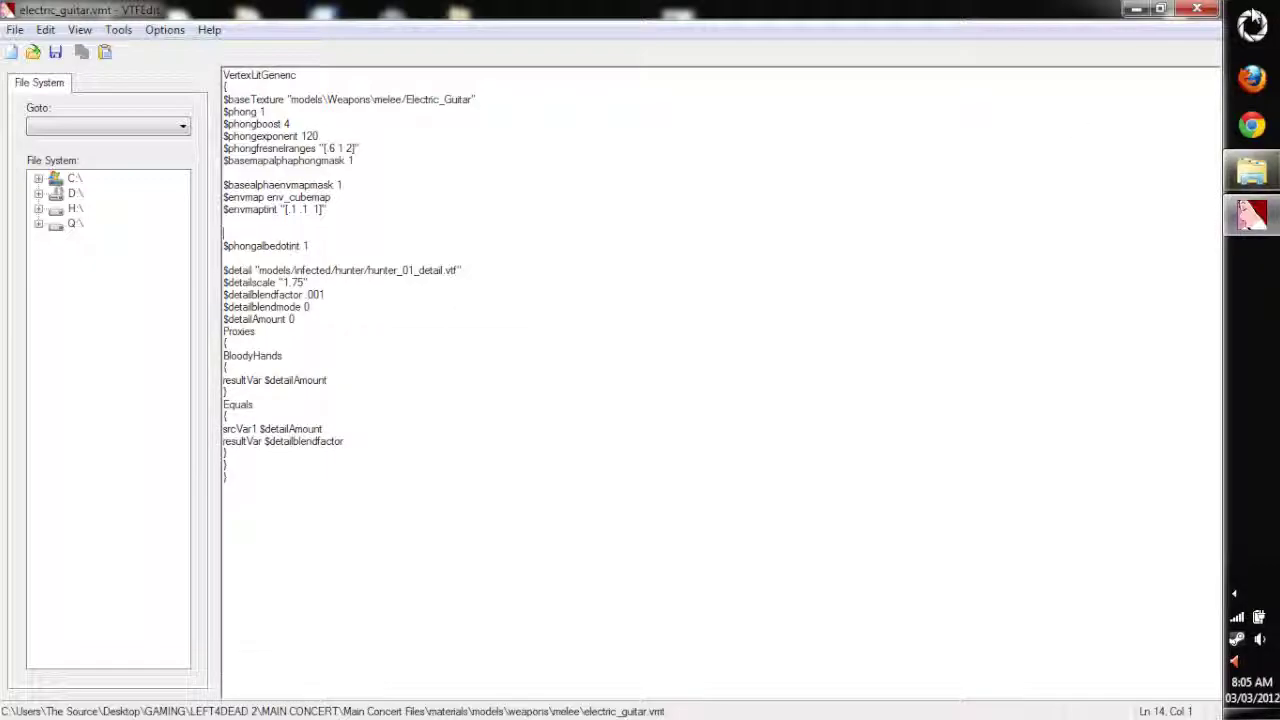
# Step: Return to the melee folder window and reopen left 4 dead 2 > left4dead2 > addons beside it
pyautogui.click(1251, 172)
pyautogui.click(1252, 25)
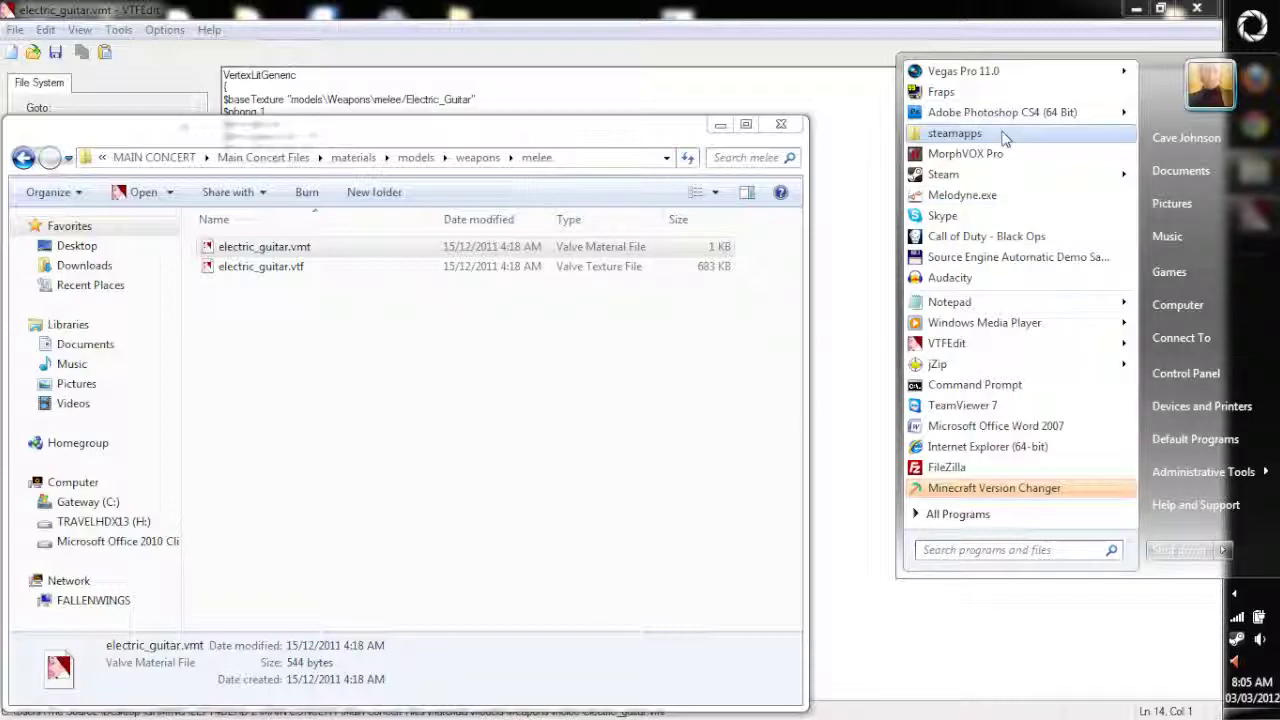
pyautogui.click(955, 133)
pyautogui.click(622, 240)
pyautogui.doubleClick(622, 248)
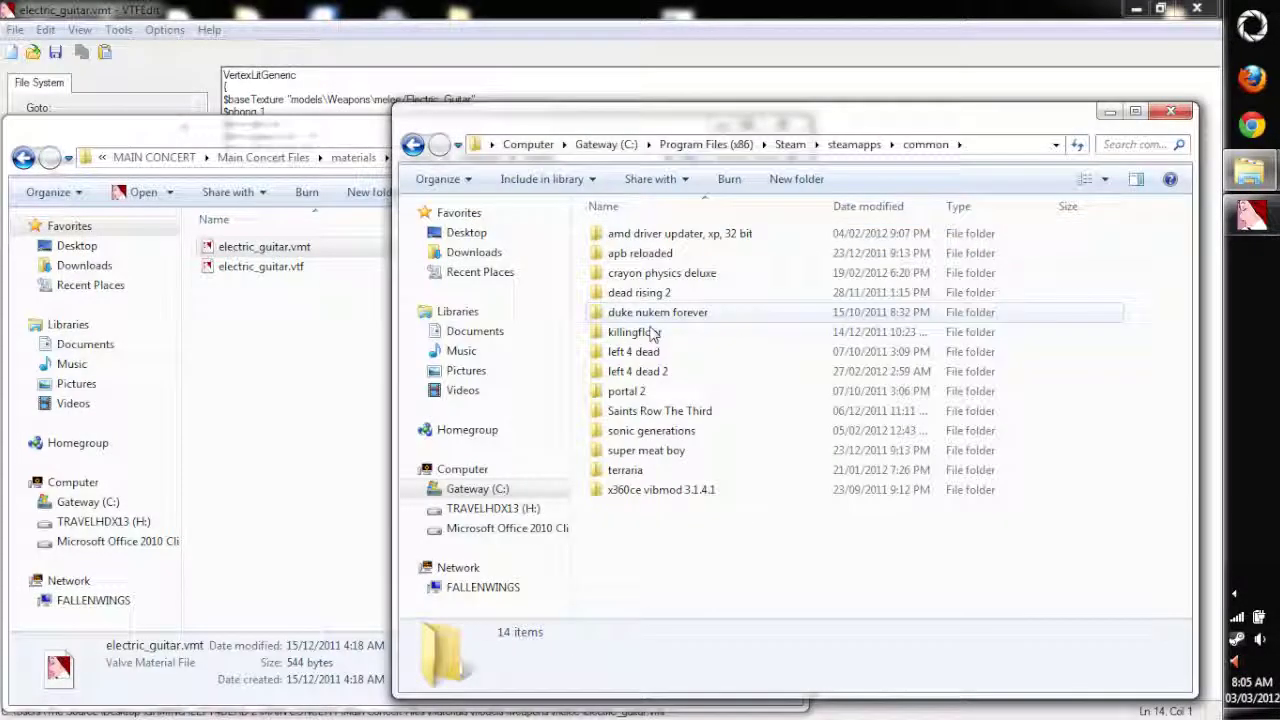
pyautogui.doubleClick(657, 372)
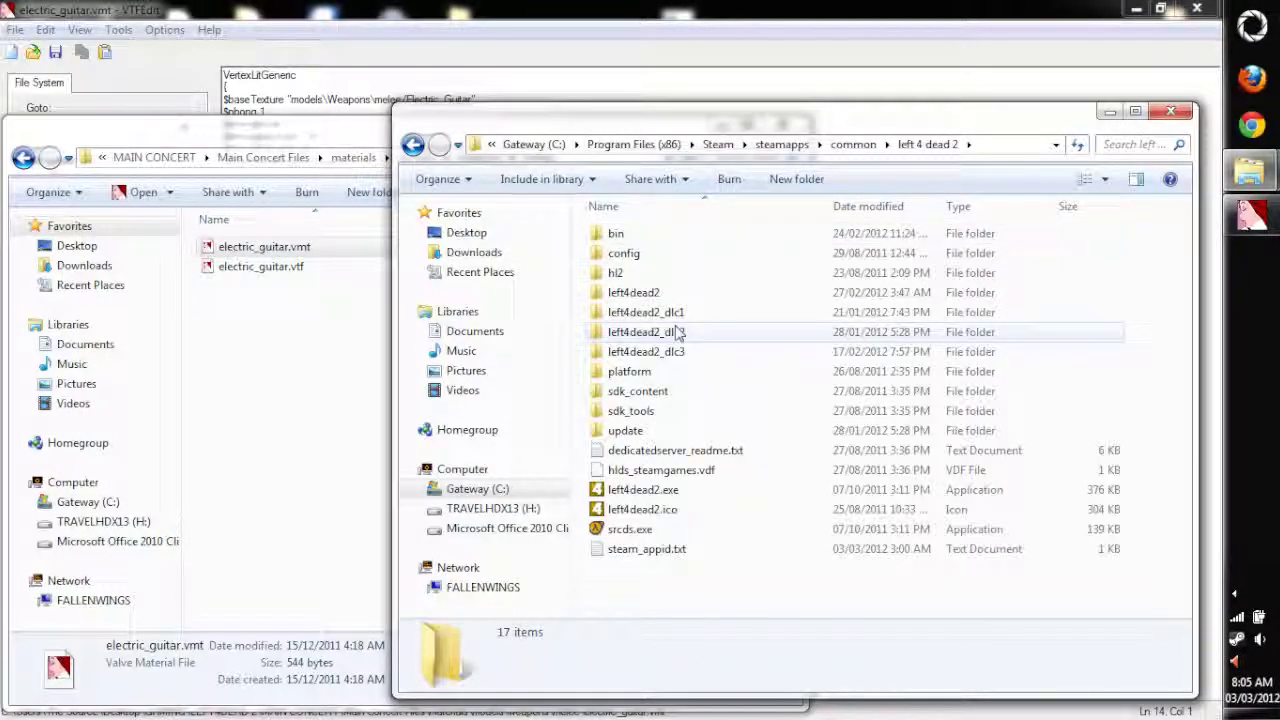
pyautogui.doubleClick(662, 294)
pyautogui.doubleClick(630, 233)
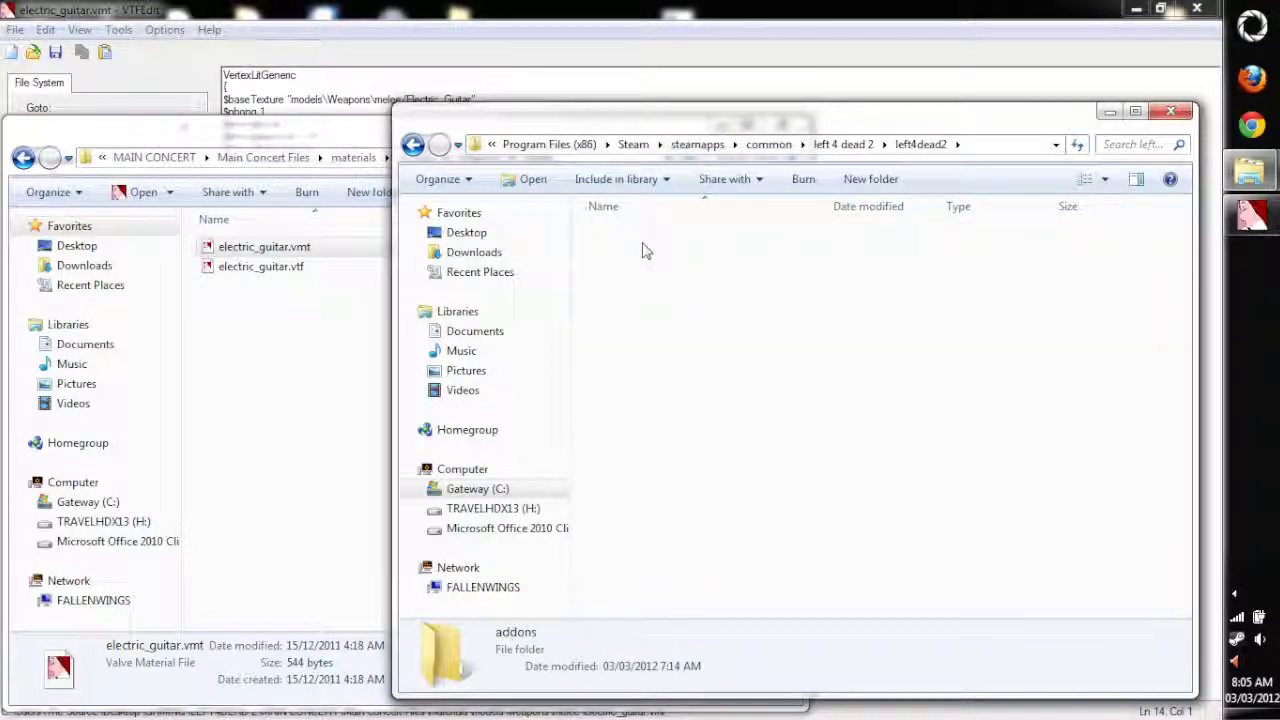
# Step: Open cod black ops live concert mod.vpk in GCFScape, and close the alma_witch.vpk package opened by mistake
pyautogui.click(668, 240)
pyautogui.doubleClick(680, 237)
pyautogui.click(715, 253)
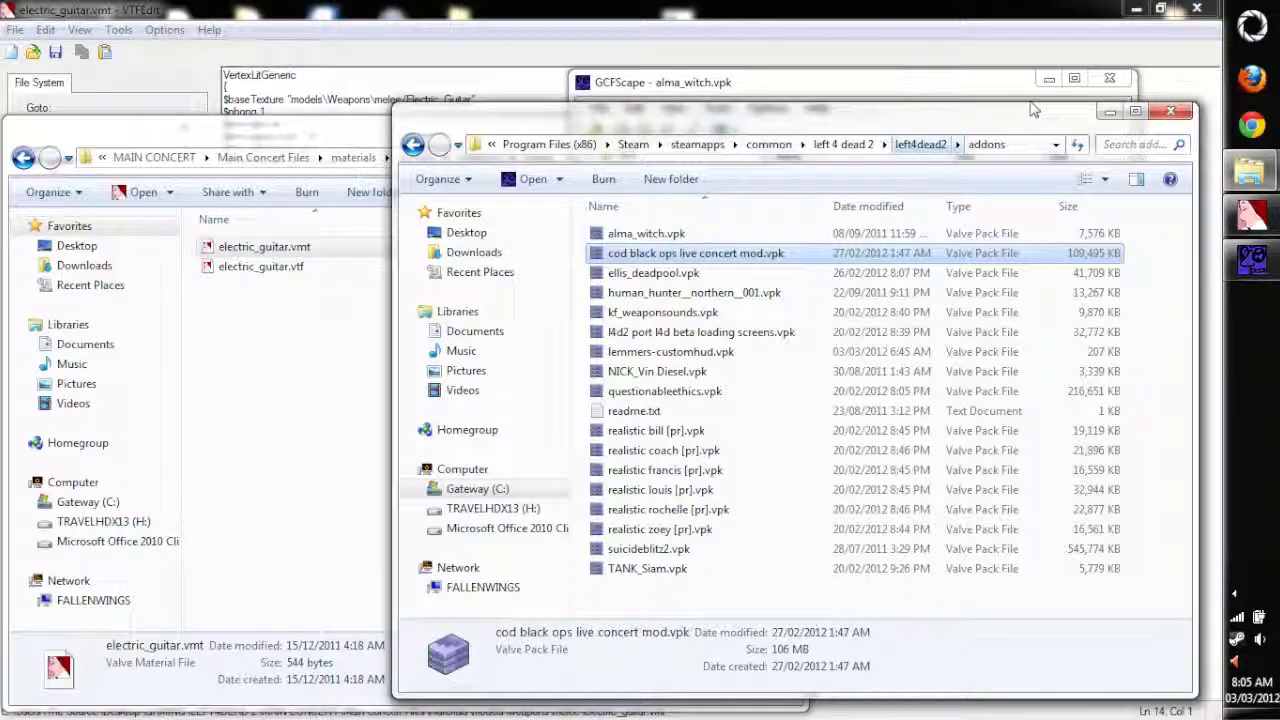
pyautogui.click(1125, 95)
pyautogui.click(1109, 78)
# Step: View the mod package's electric_guitar.vmt from materials > models > weapons > melee, highlight its $selfillum 1 line, and close the file
pyautogui.doubleClick(806, 231)
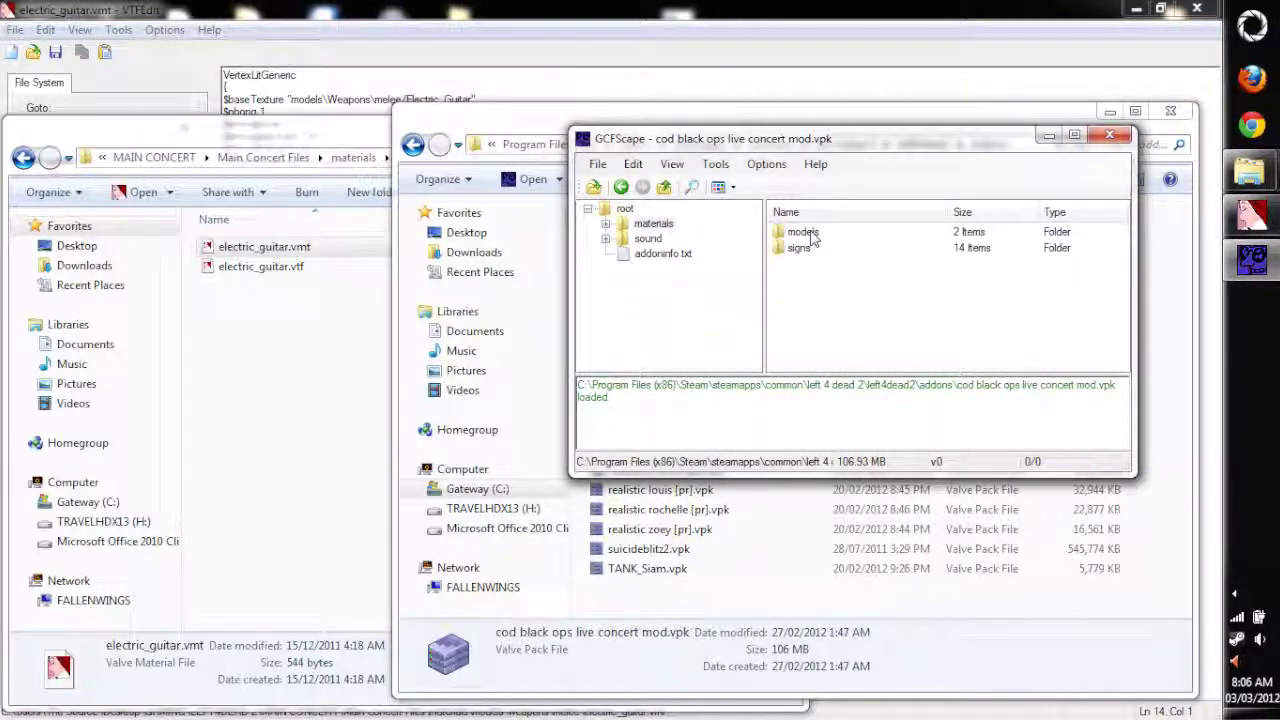
pyautogui.click(808, 236)
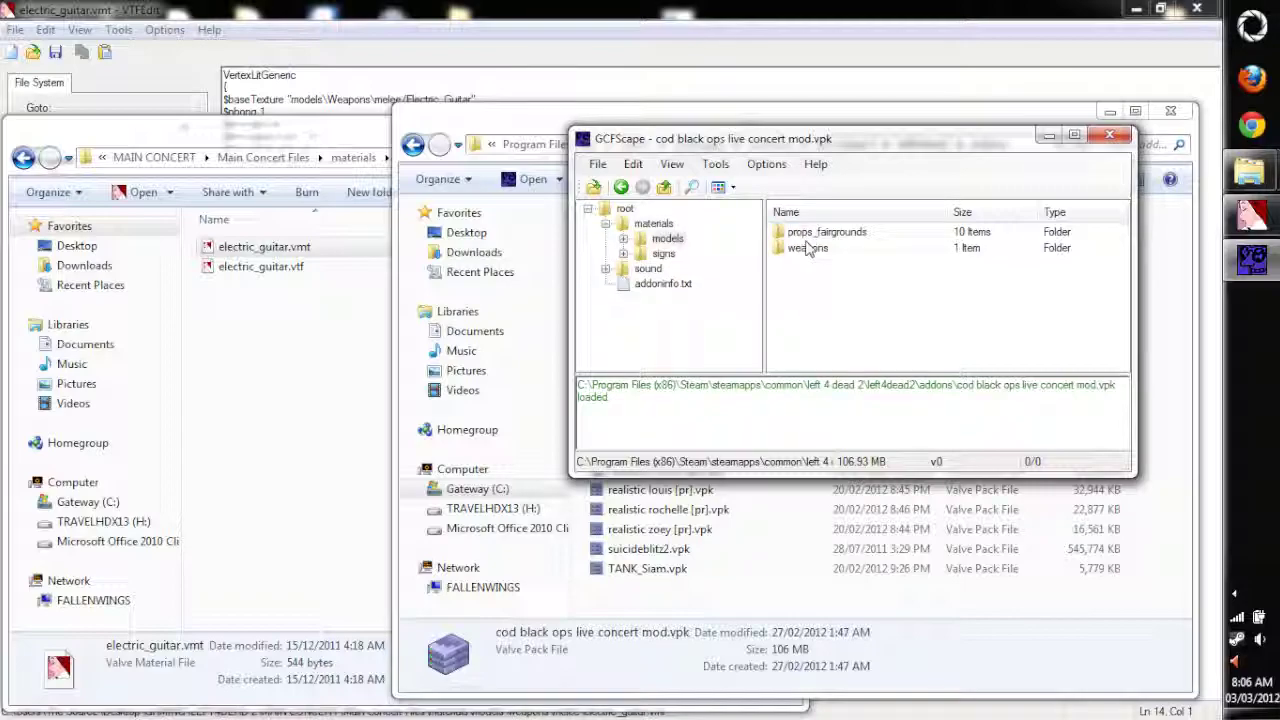
pyautogui.doubleClick(808, 247)
pyautogui.click(798, 233)
pyautogui.doubleClick(800, 233)
pyautogui.click(818, 233)
pyautogui.doubleClick(818, 233)
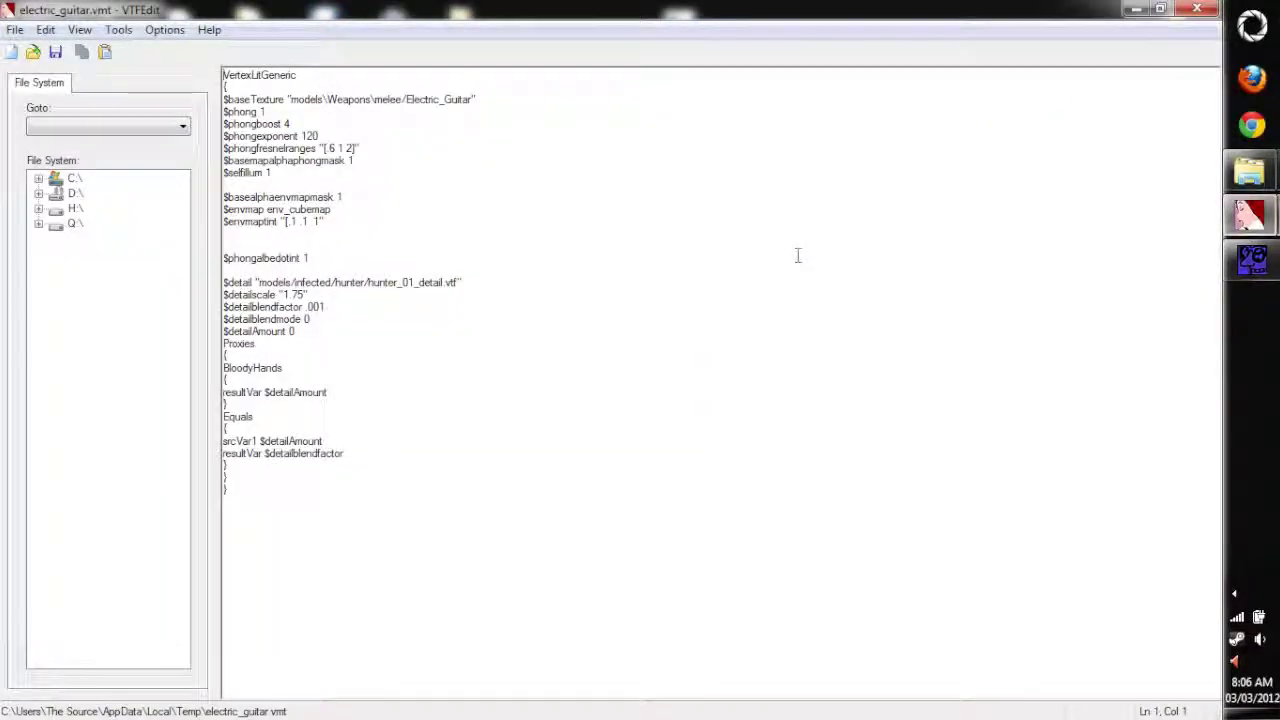
pyautogui.moveTo(300, 177); pyautogui.dragTo(405, 140)
pyautogui.moveTo(293, 176); pyautogui.dragTo(220, 172)
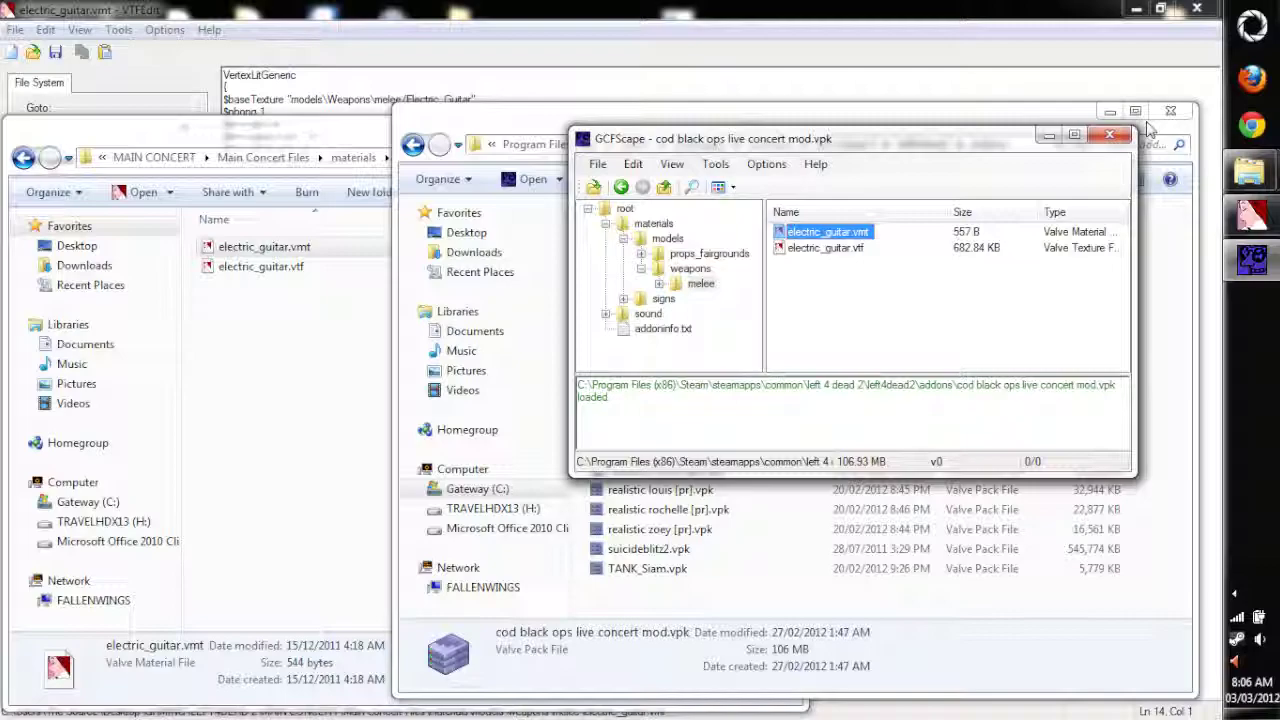
# Step: Close the mod package and open electric_guitar.vmt from the melee folder in VTFEdit
pyautogui.click(1109, 134)
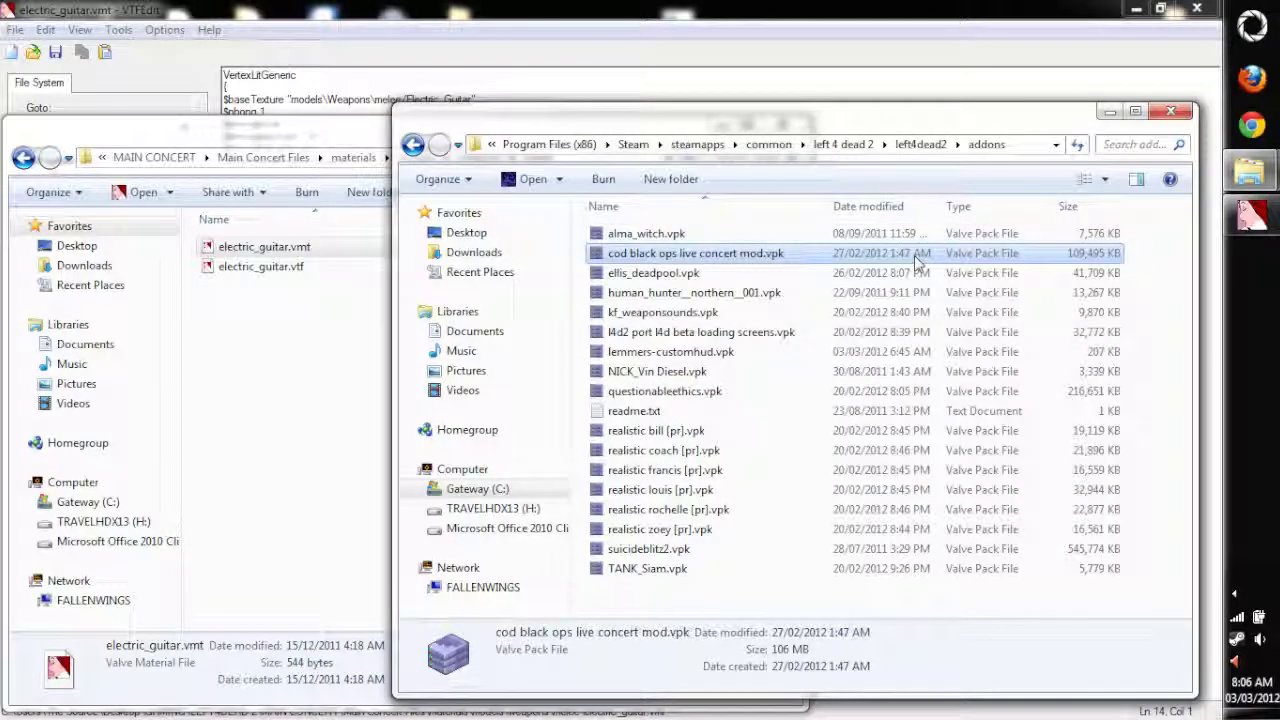
pyautogui.click(370, 355)
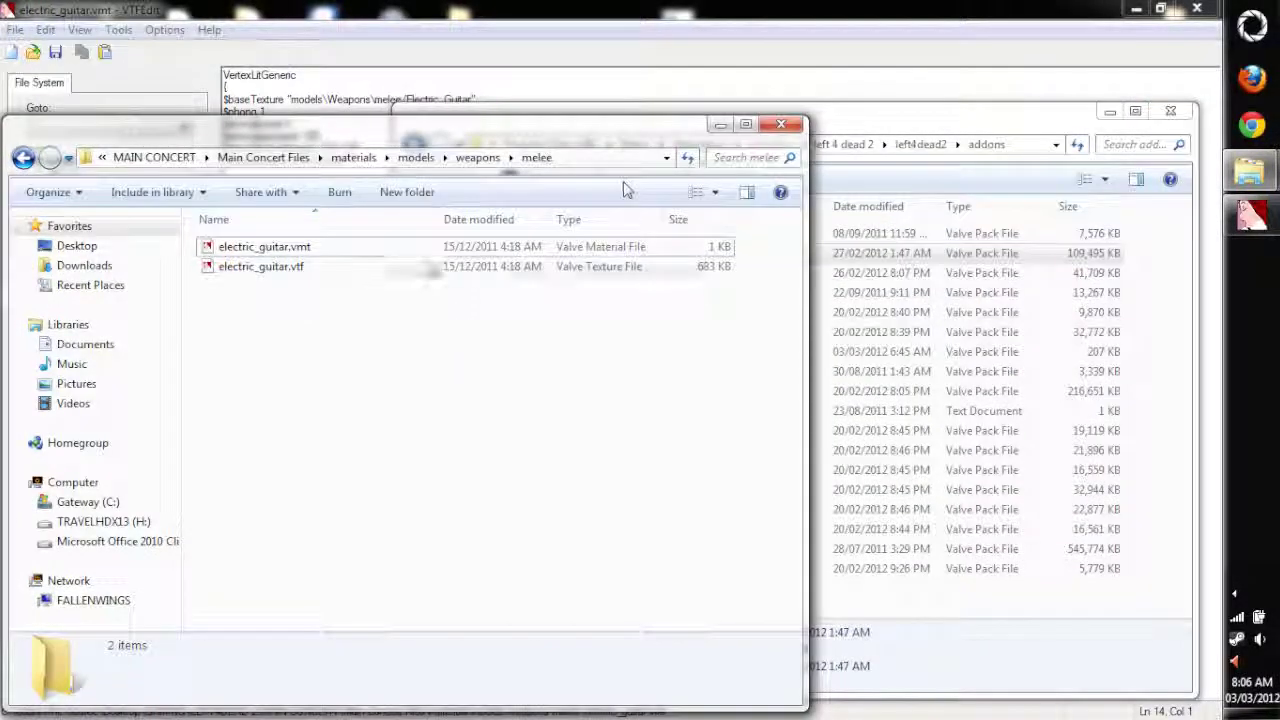
pyautogui.doubleClick(290, 247)
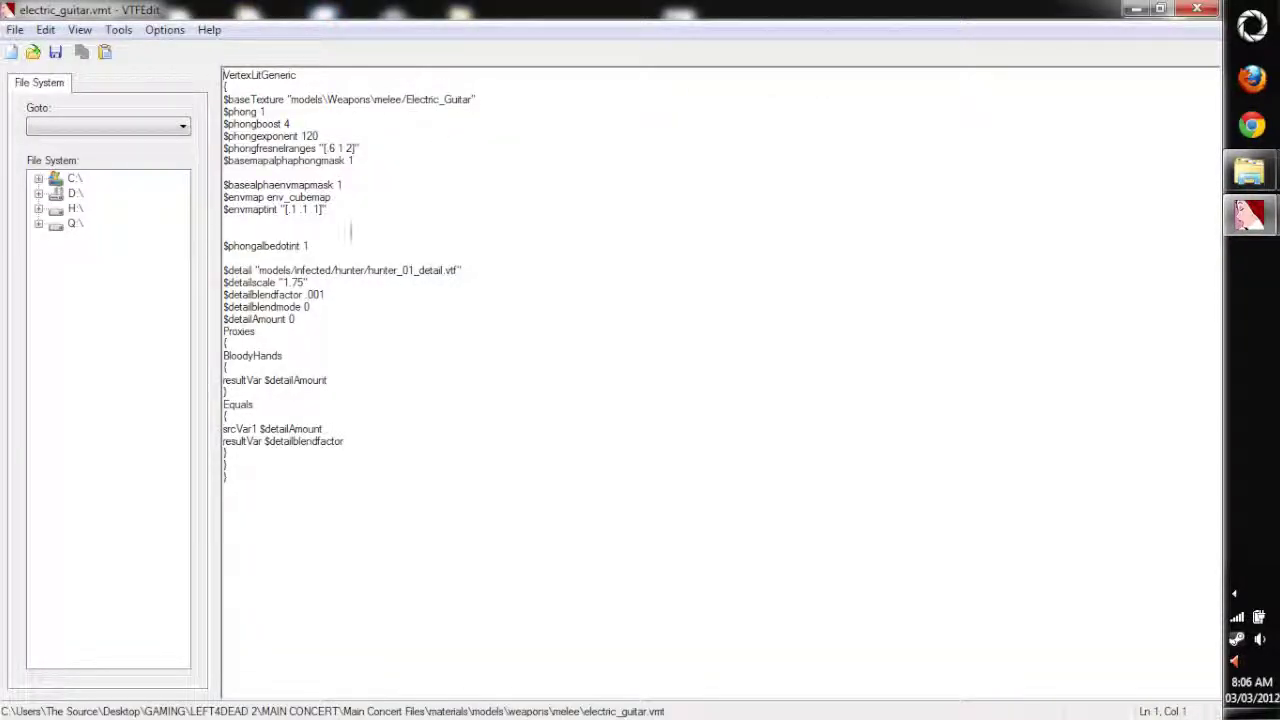
# Step: Place the text cursor on the blank line above $phongalbedotint 1, and close electric_guitar.vmt
pyautogui.click(376, 162)
pyautogui.press('Return')
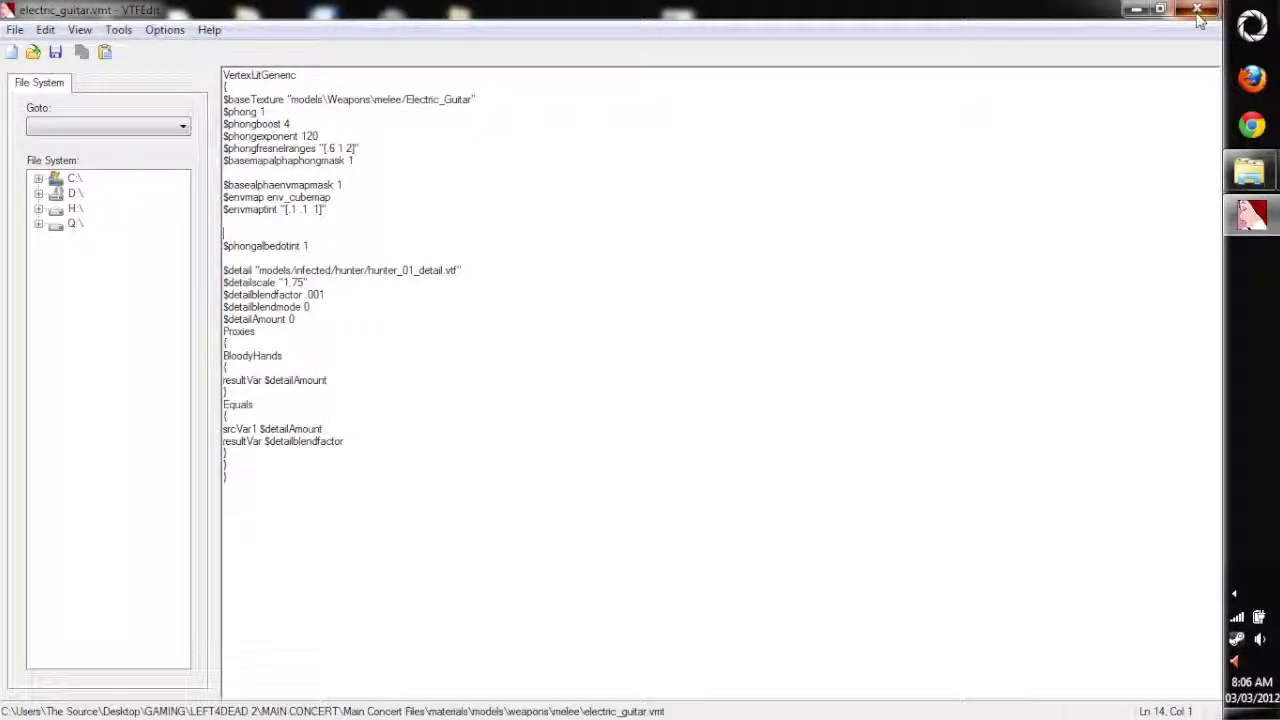
pyautogui.click(1197, 10)
pyautogui.click(246, 417)
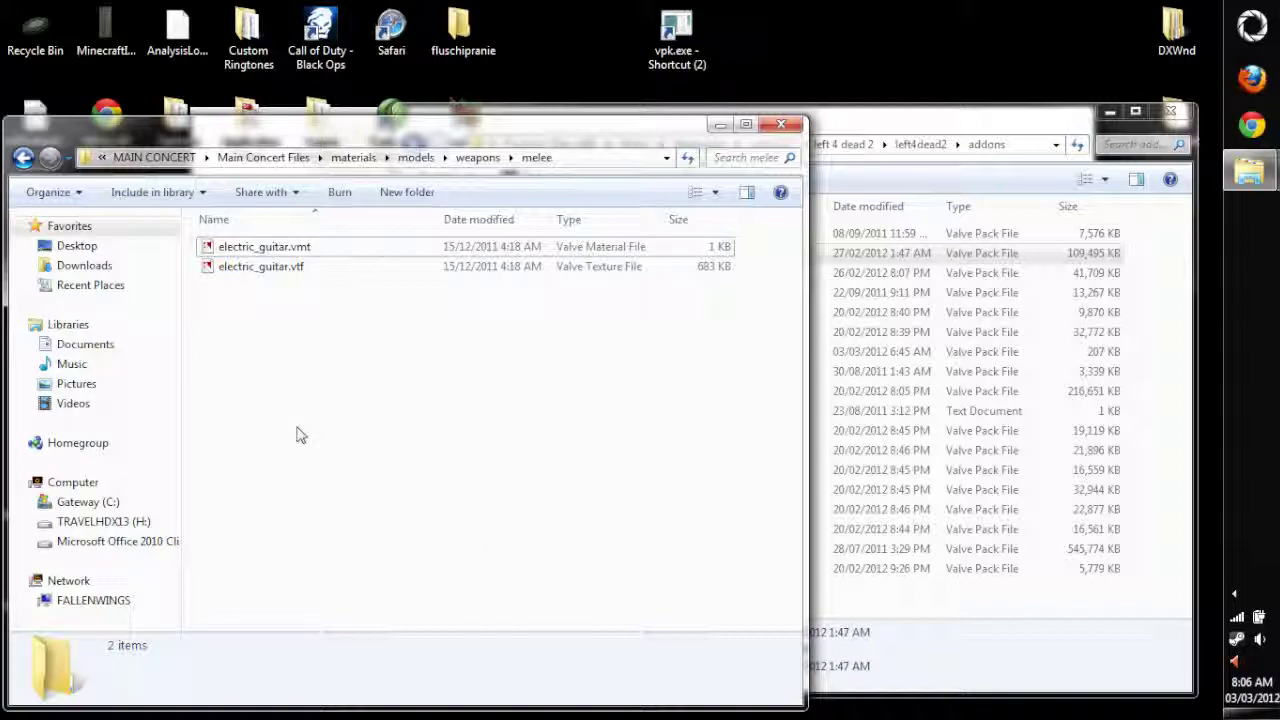
# Step: Go up from the melee folder to Main Concert Files and select the materials and sound folders and addoninfo.txt
pyautogui.rightClick(25, 151)
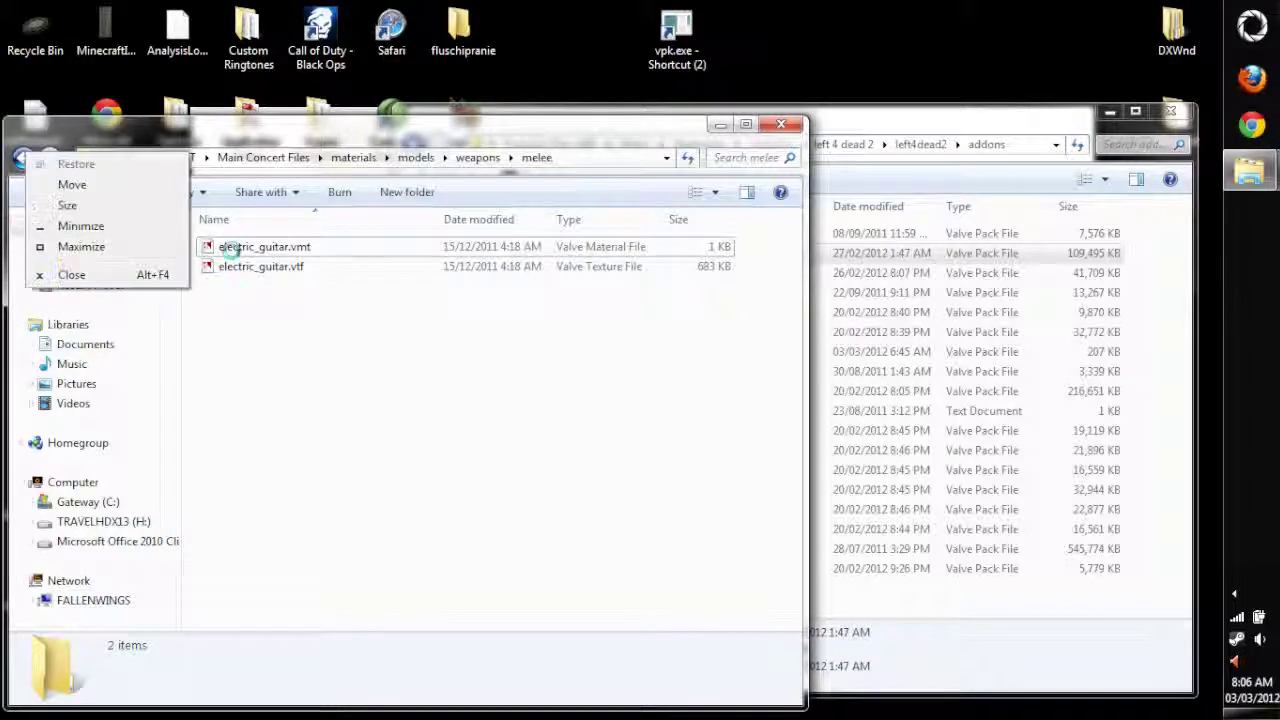
pyautogui.click(478, 158)
pyautogui.click(478, 158)
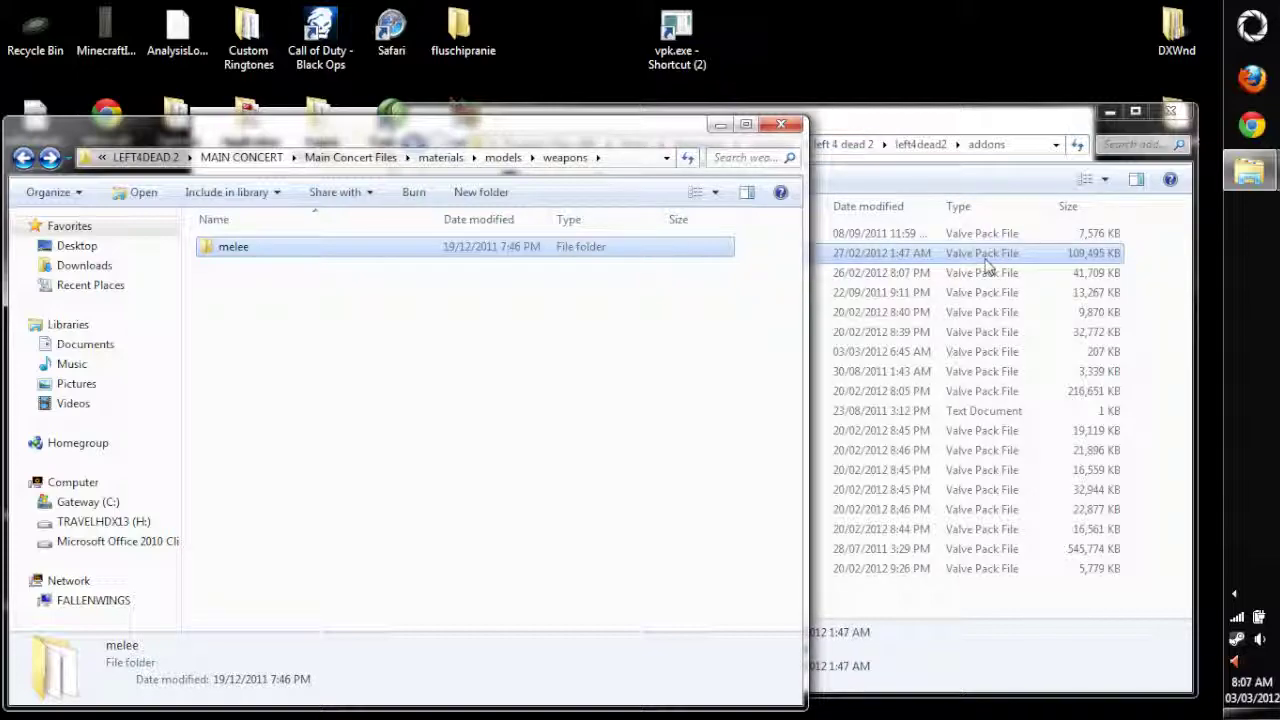
pyautogui.click(350, 157)
pyautogui.moveTo(292, 385); pyautogui.dragTo(184, 232)
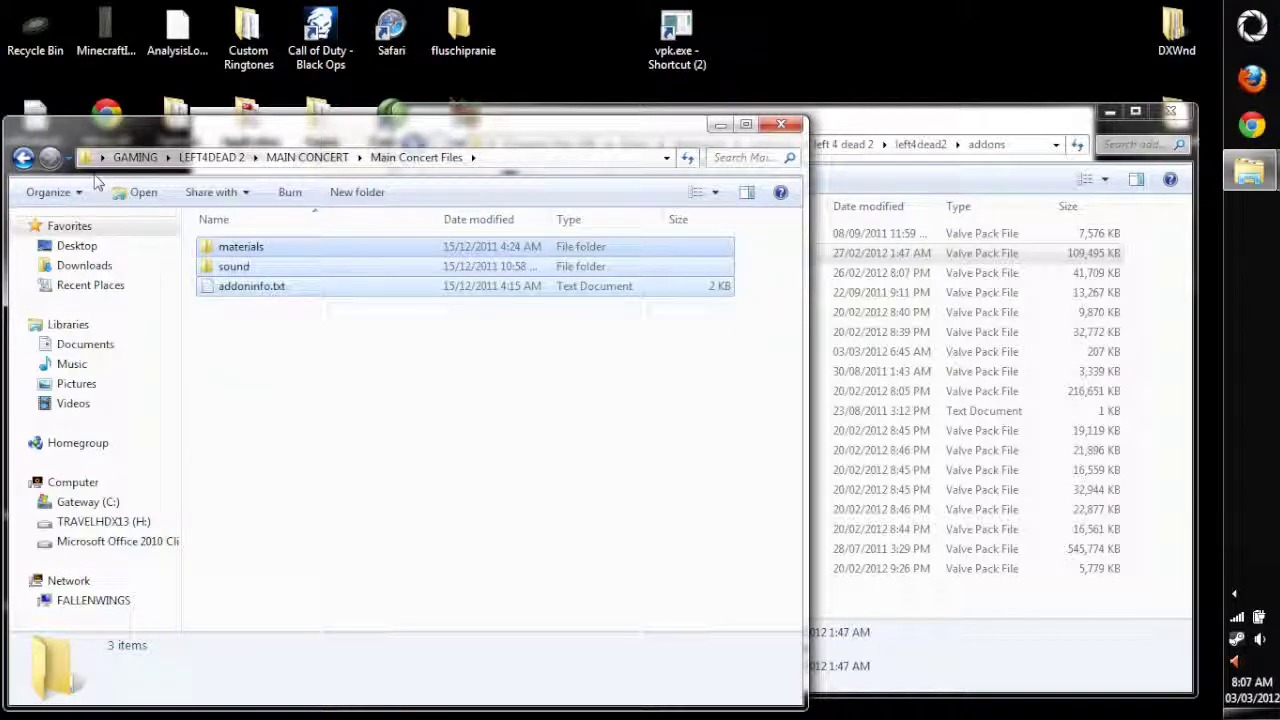
# Step: Review the folder structure from melee up to MAIN CONCERT, and select the sound folder inside Main Concert Files
pyautogui.click(22, 157)
pyautogui.click(240, 247)
pyautogui.doubleClick(245, 249)
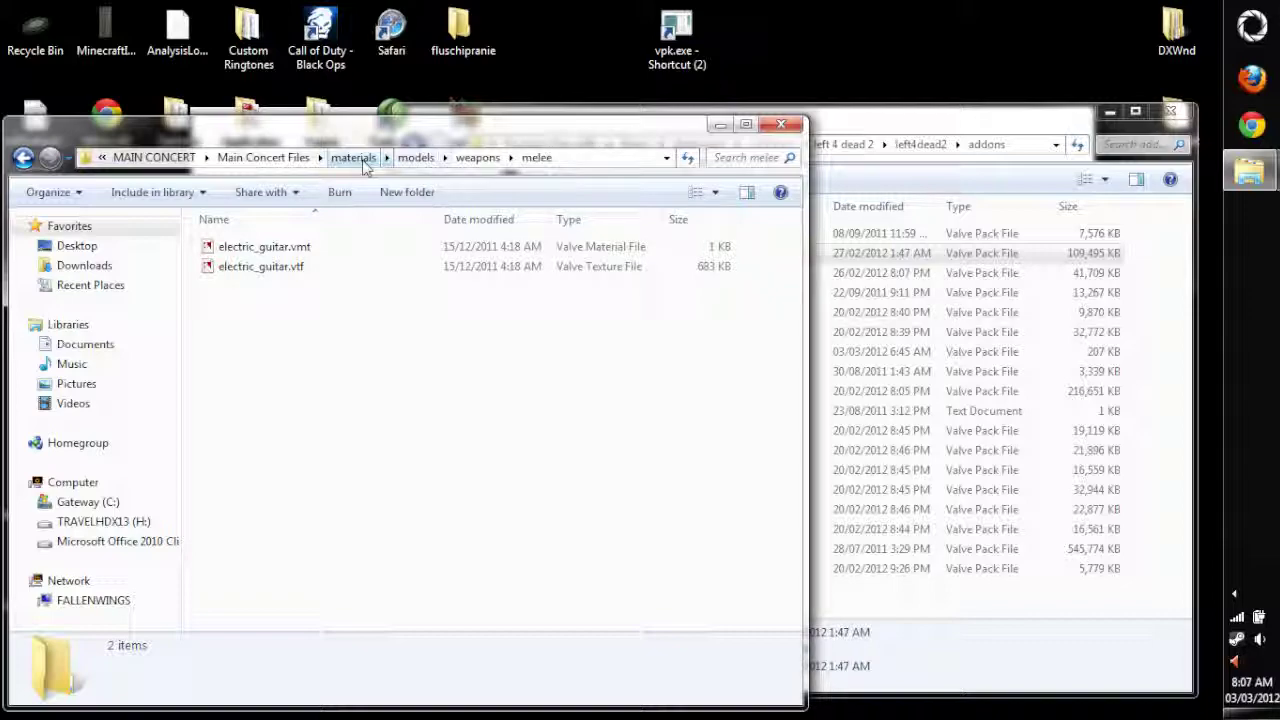
pyautogui.click(277, 168)
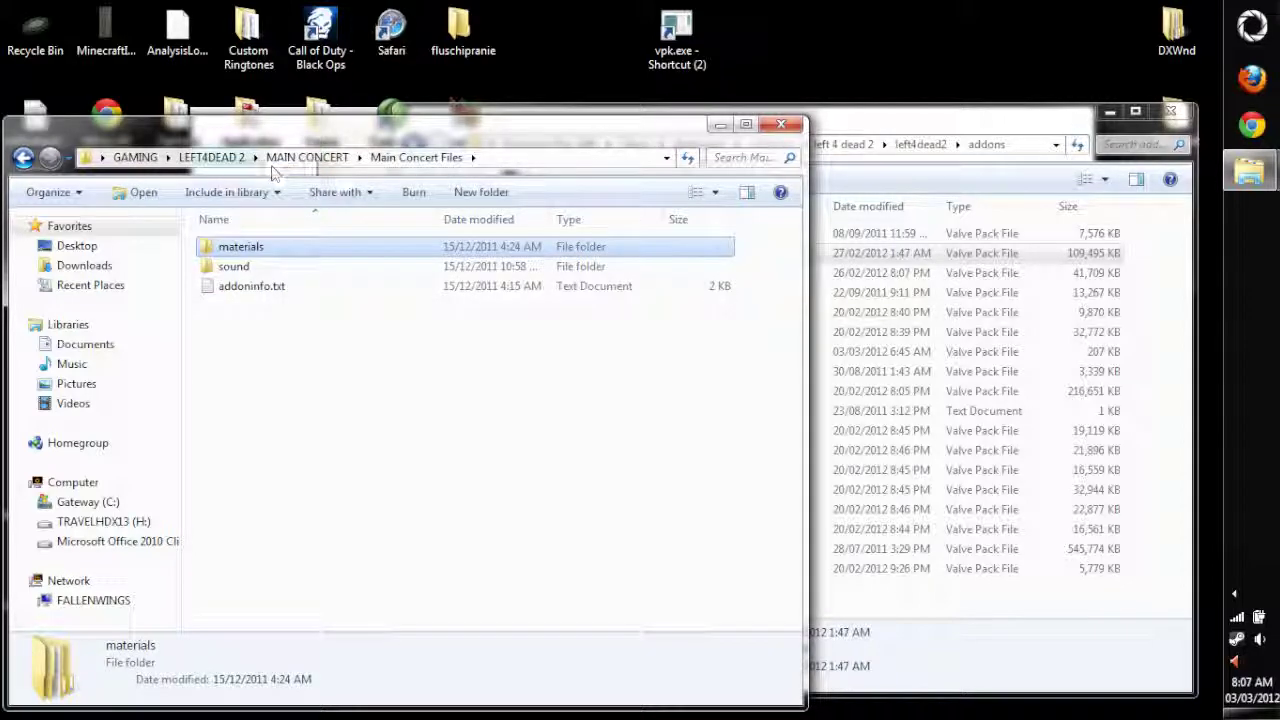
pyautogui.click(328, 168)
pyautogui.doubleClick(258, 248)
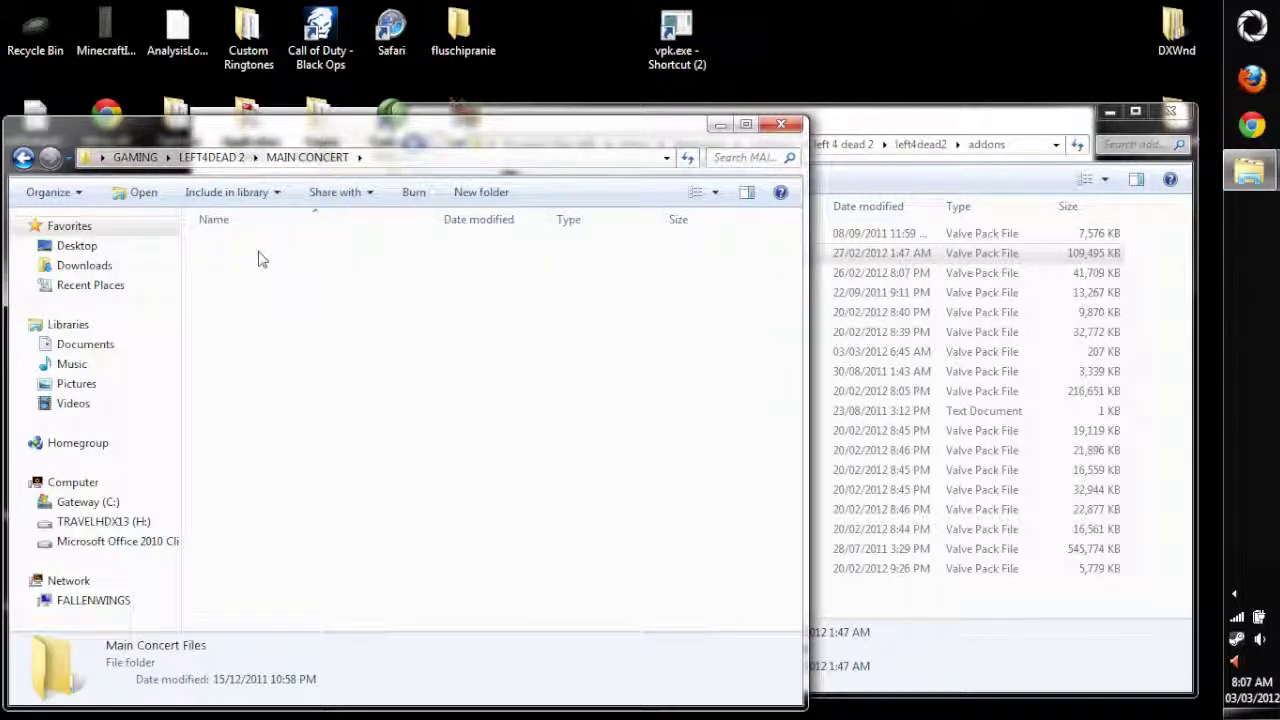
pyautogui.click(258, 246)
pyautogui.click(236, 266)
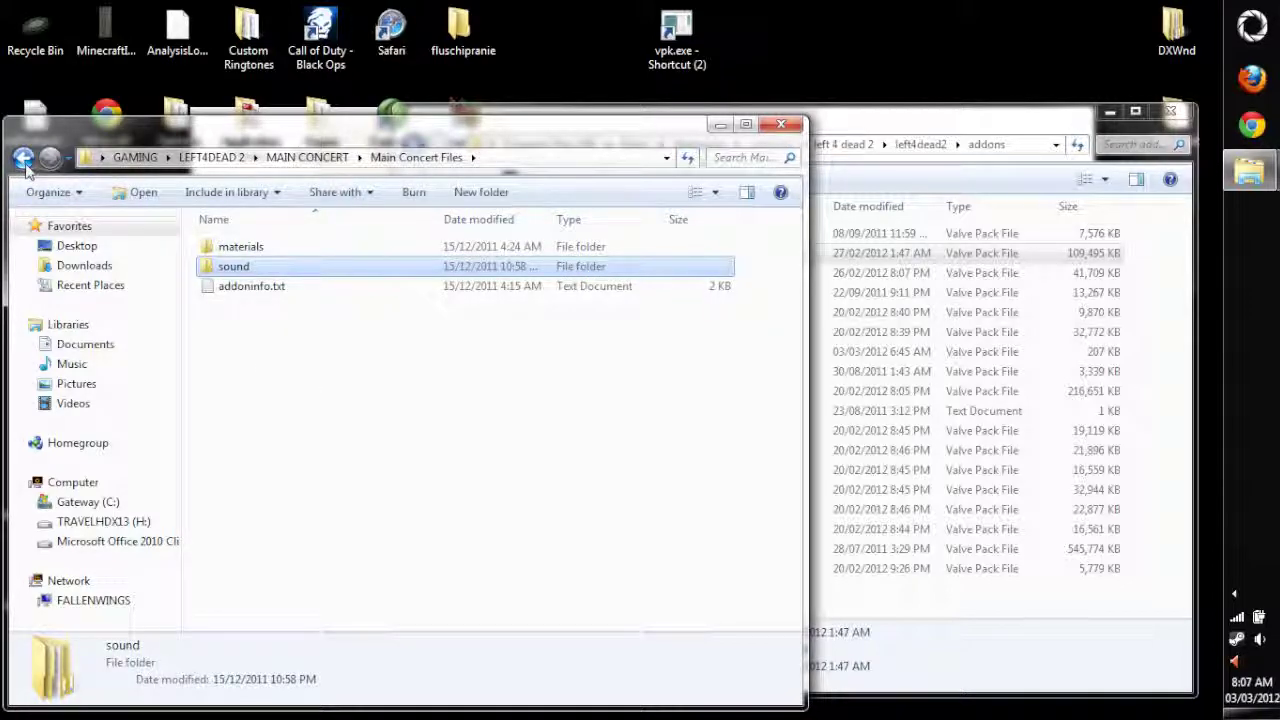
# Step: Try to package the Main Concert Files folder with the vpk.exe shortcut, and select main concert files.vpk in MAIN CONCERT
pyautogui.click(307, 157)
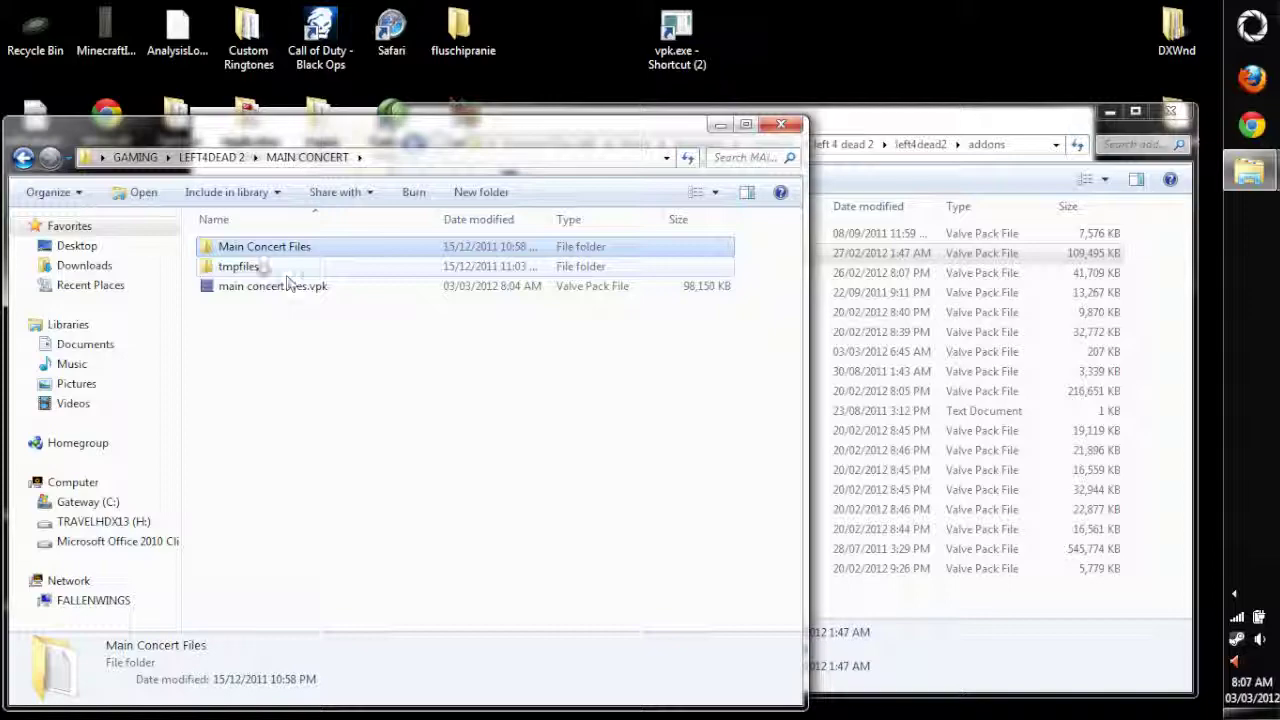
pyautogui.moveTo(262, 258); pyautogui.dragTo(676, 40)
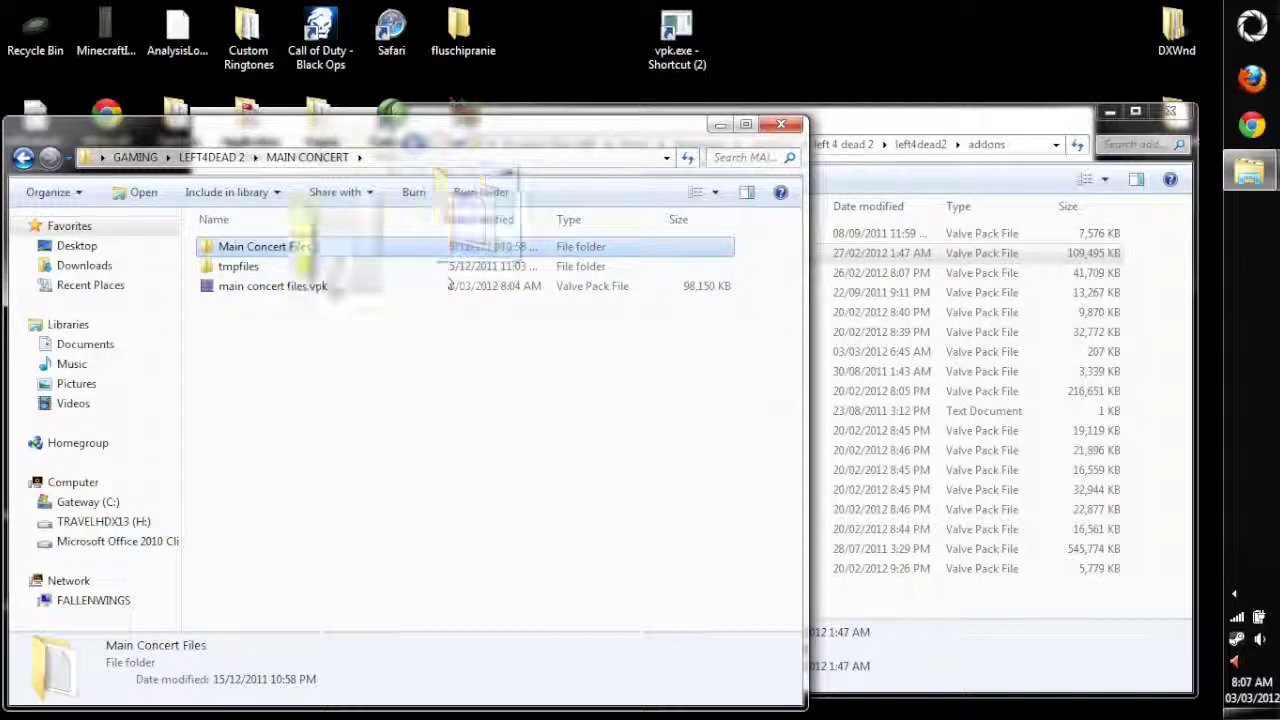
pyautogui.click(272, 288)
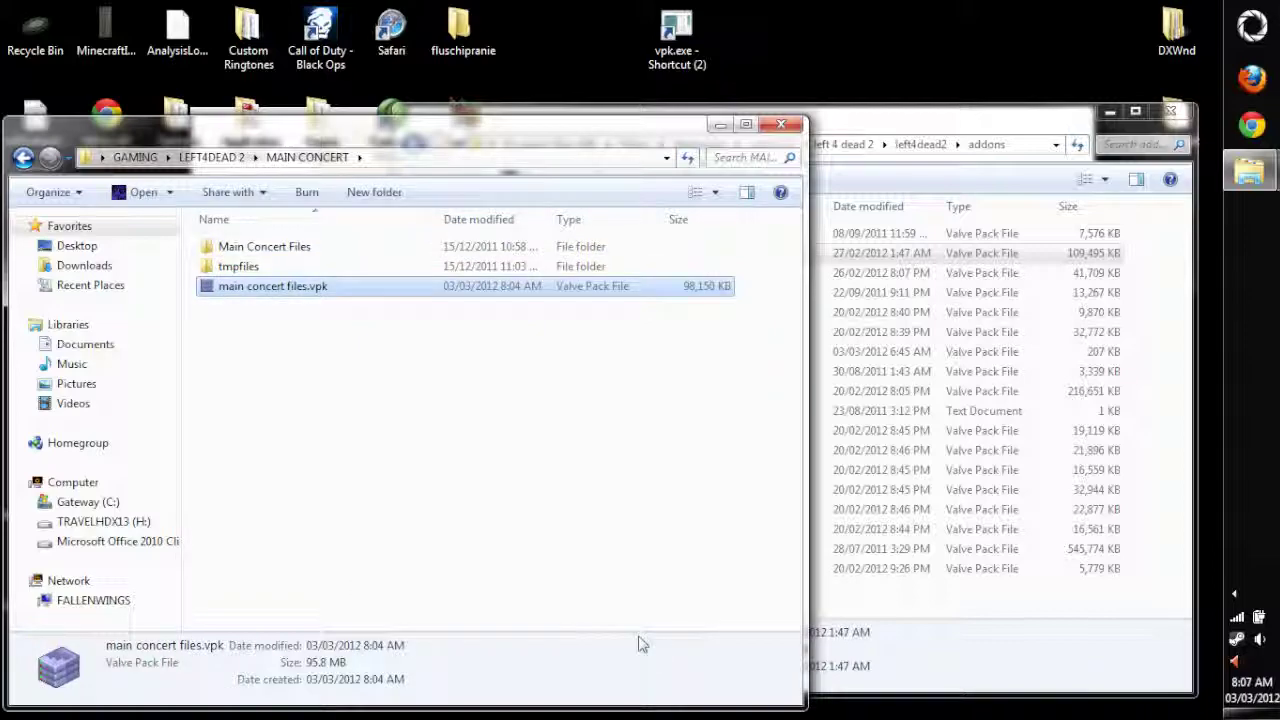